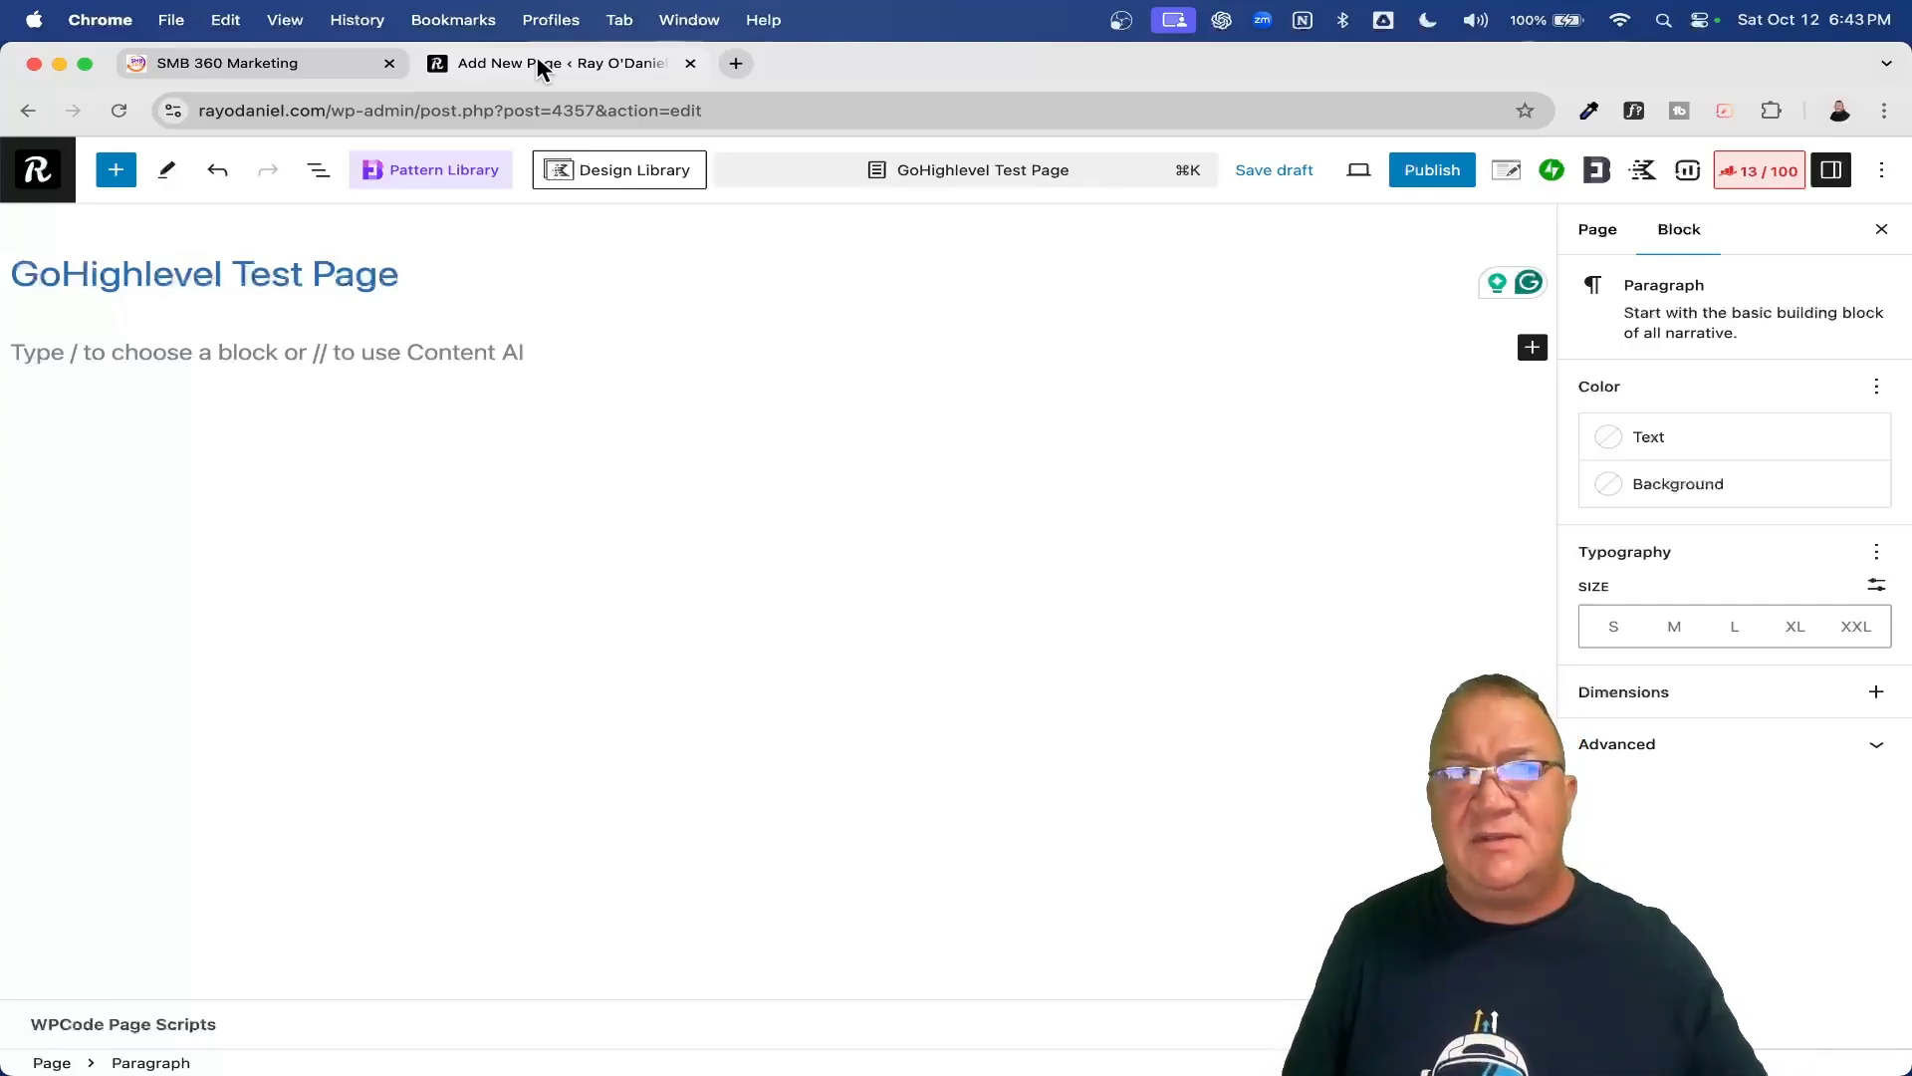
Switch to SMB 360 Marketing and open the calendar settings.
left_click(269, 72)
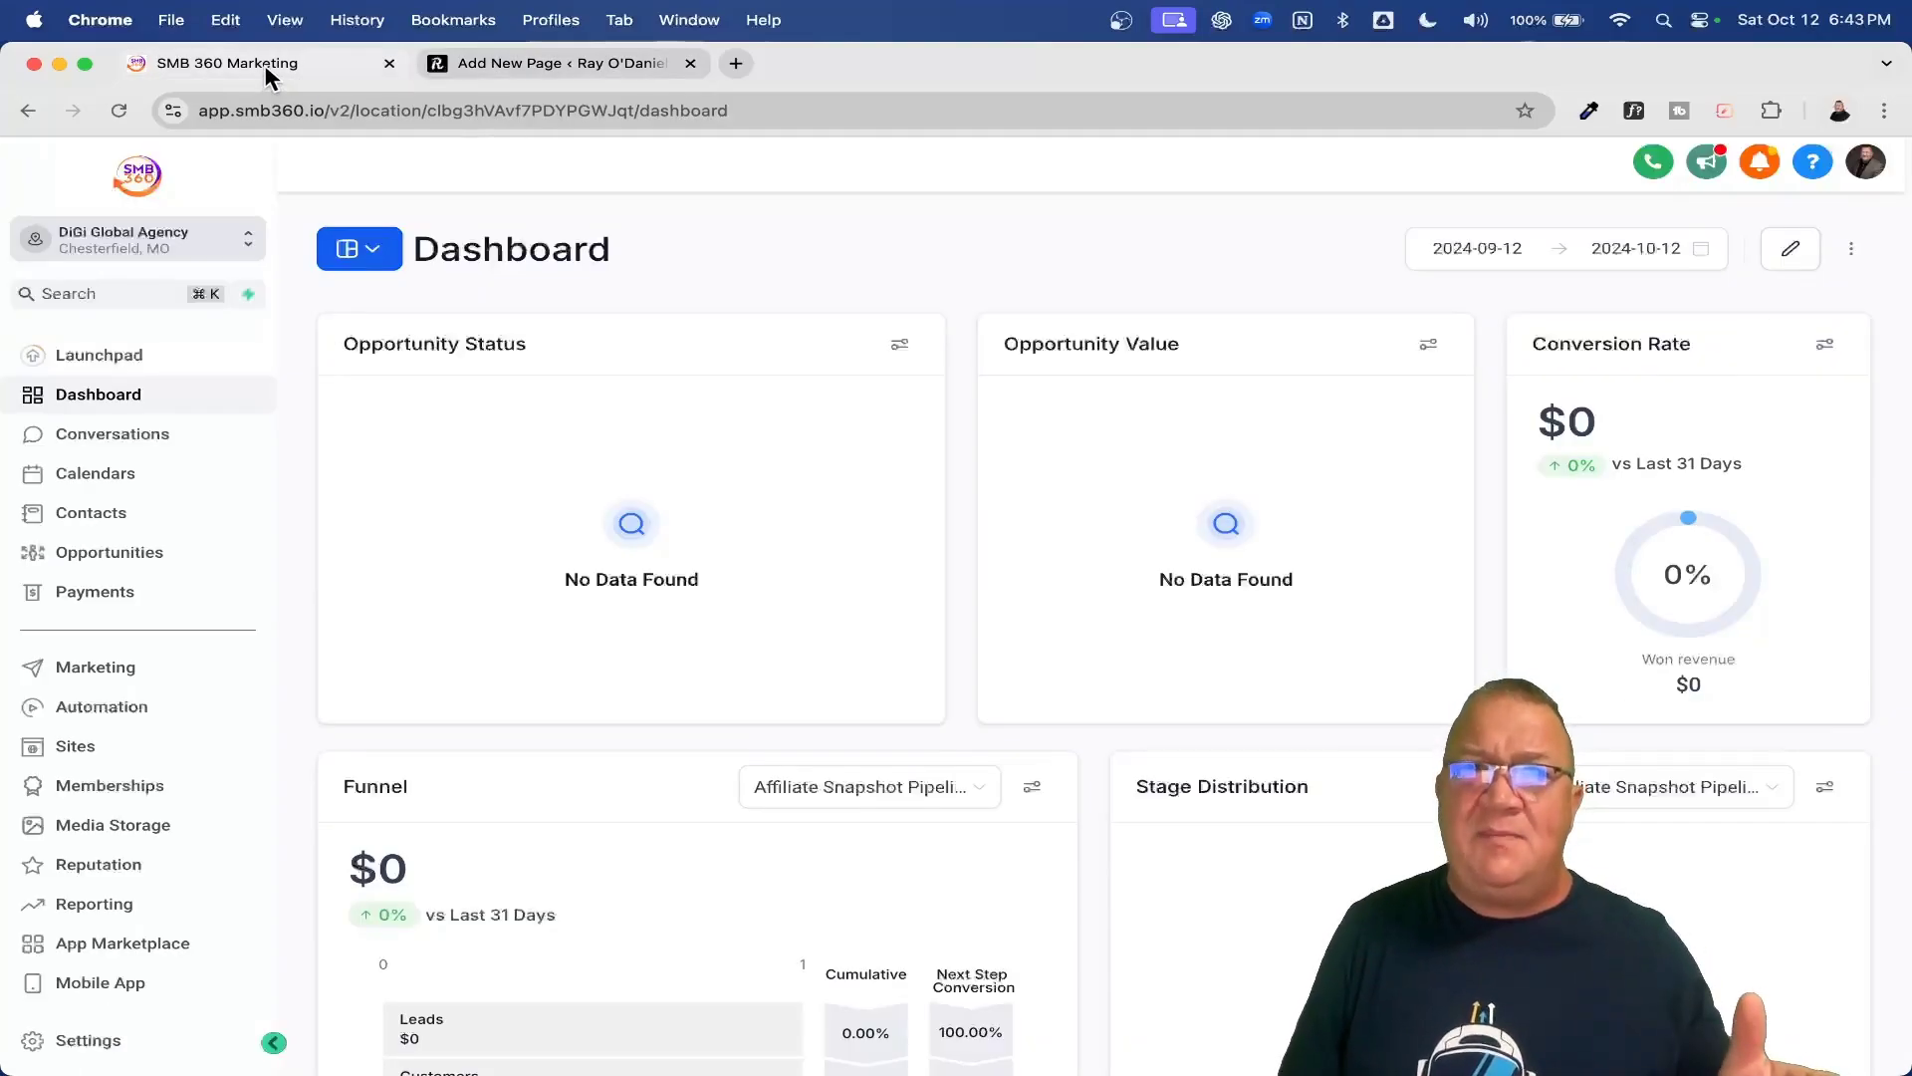
left_click(130, 478)
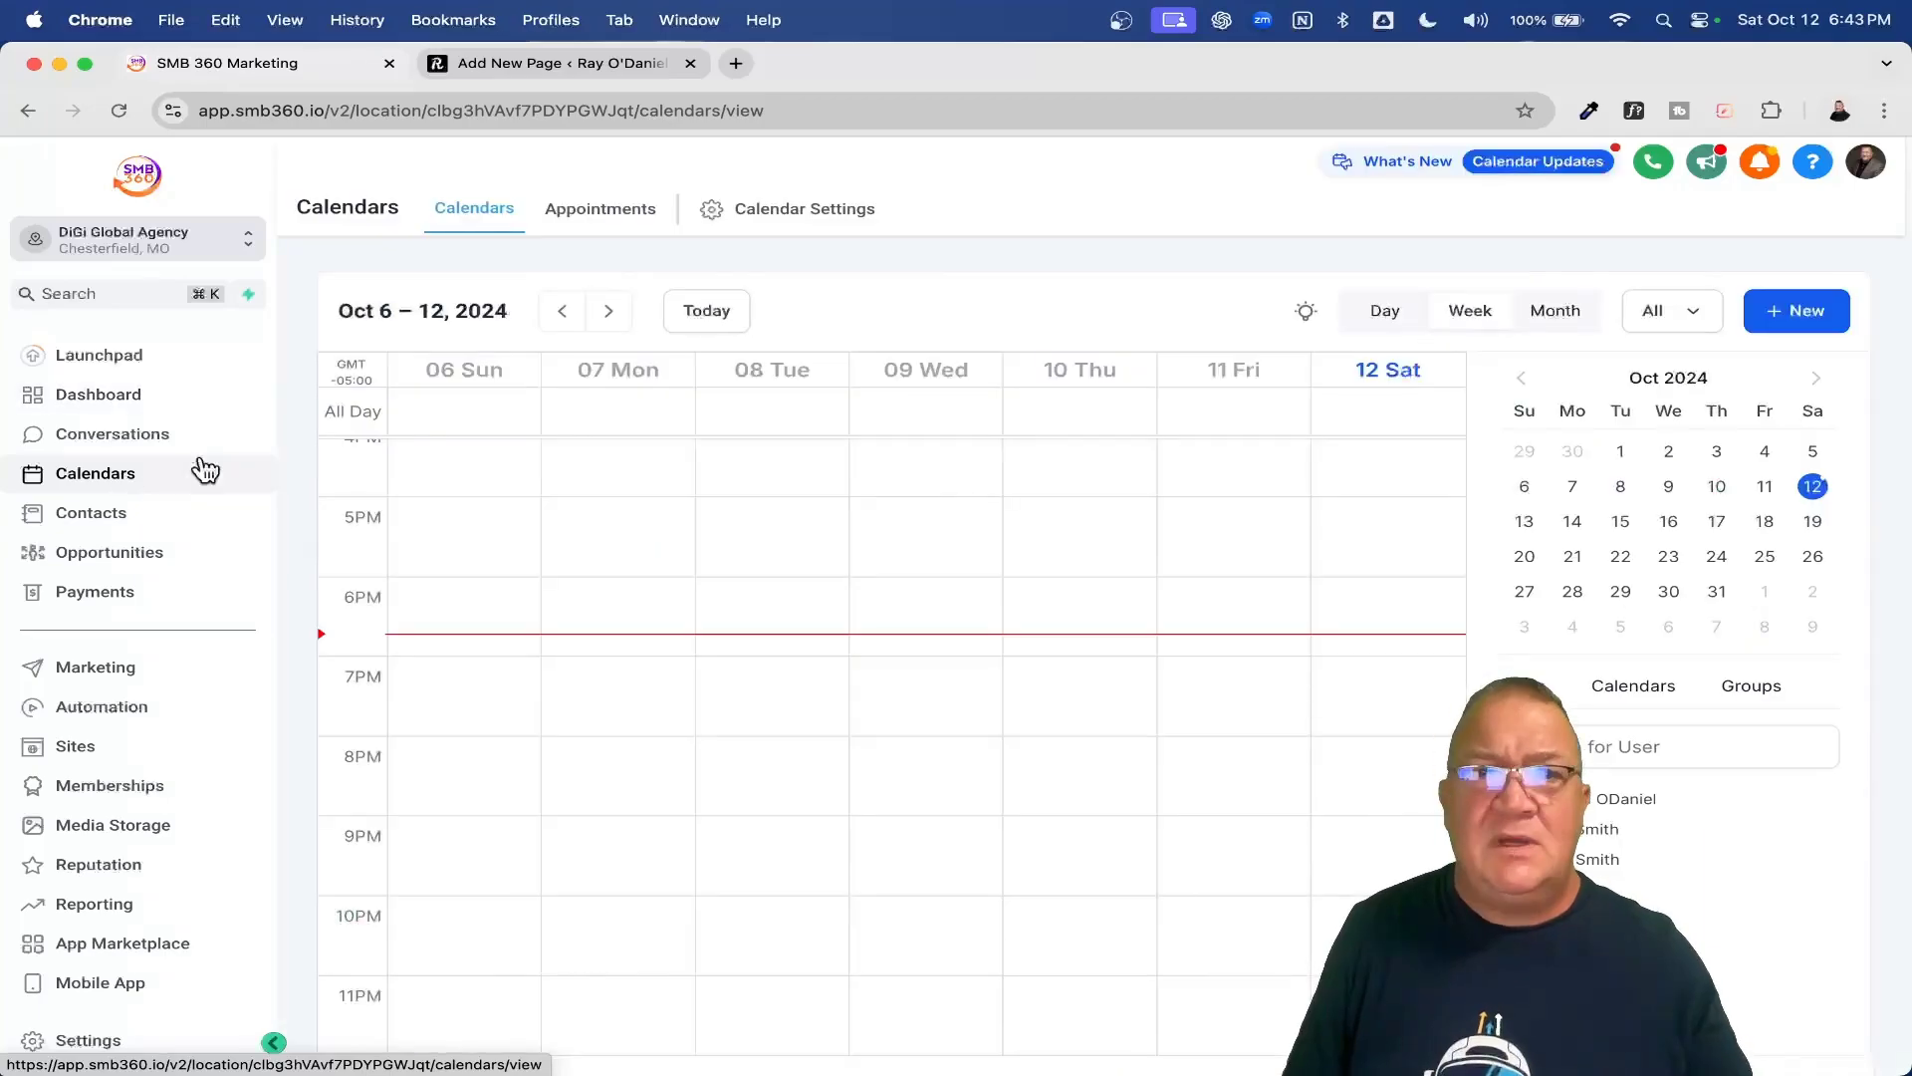
left_click(812, 219)
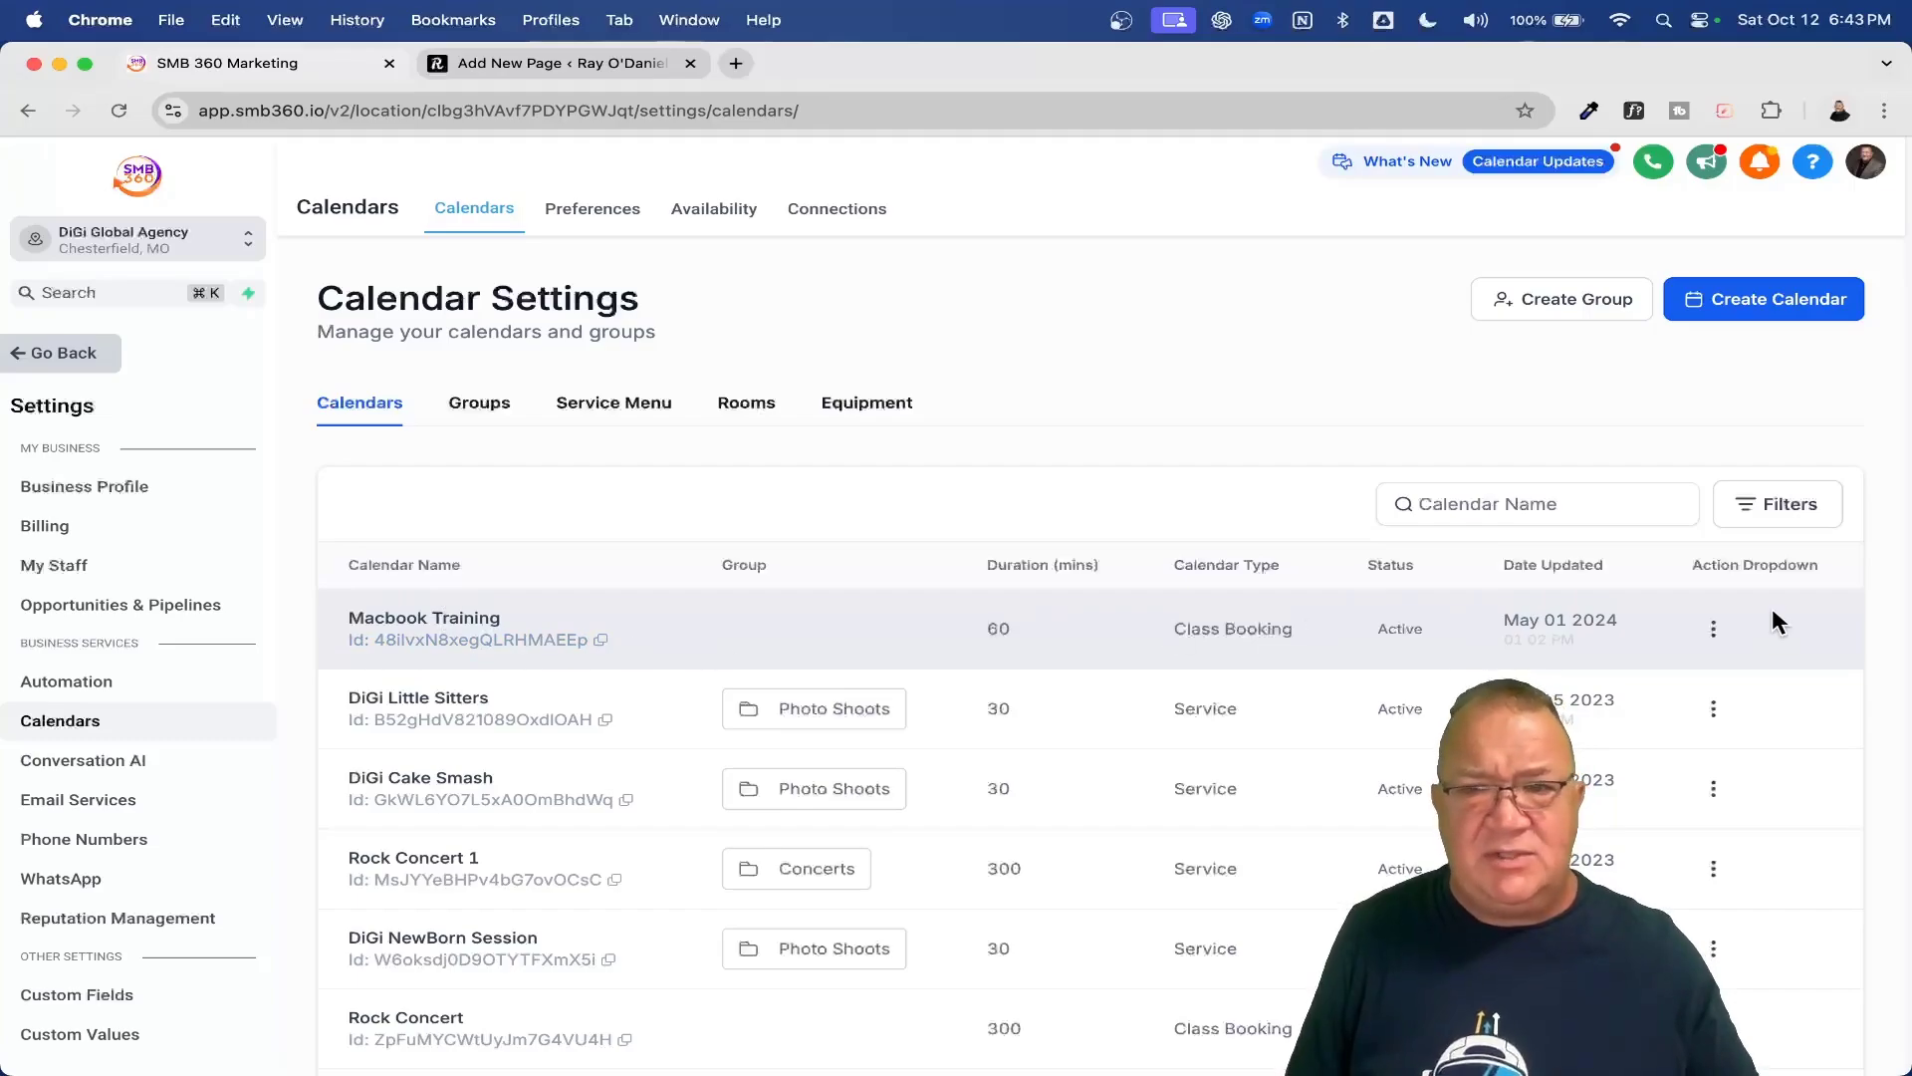
Copy the embed code of the Macbook Training calendar from its sharing options and close the dialog.
left_click(1718, 636)
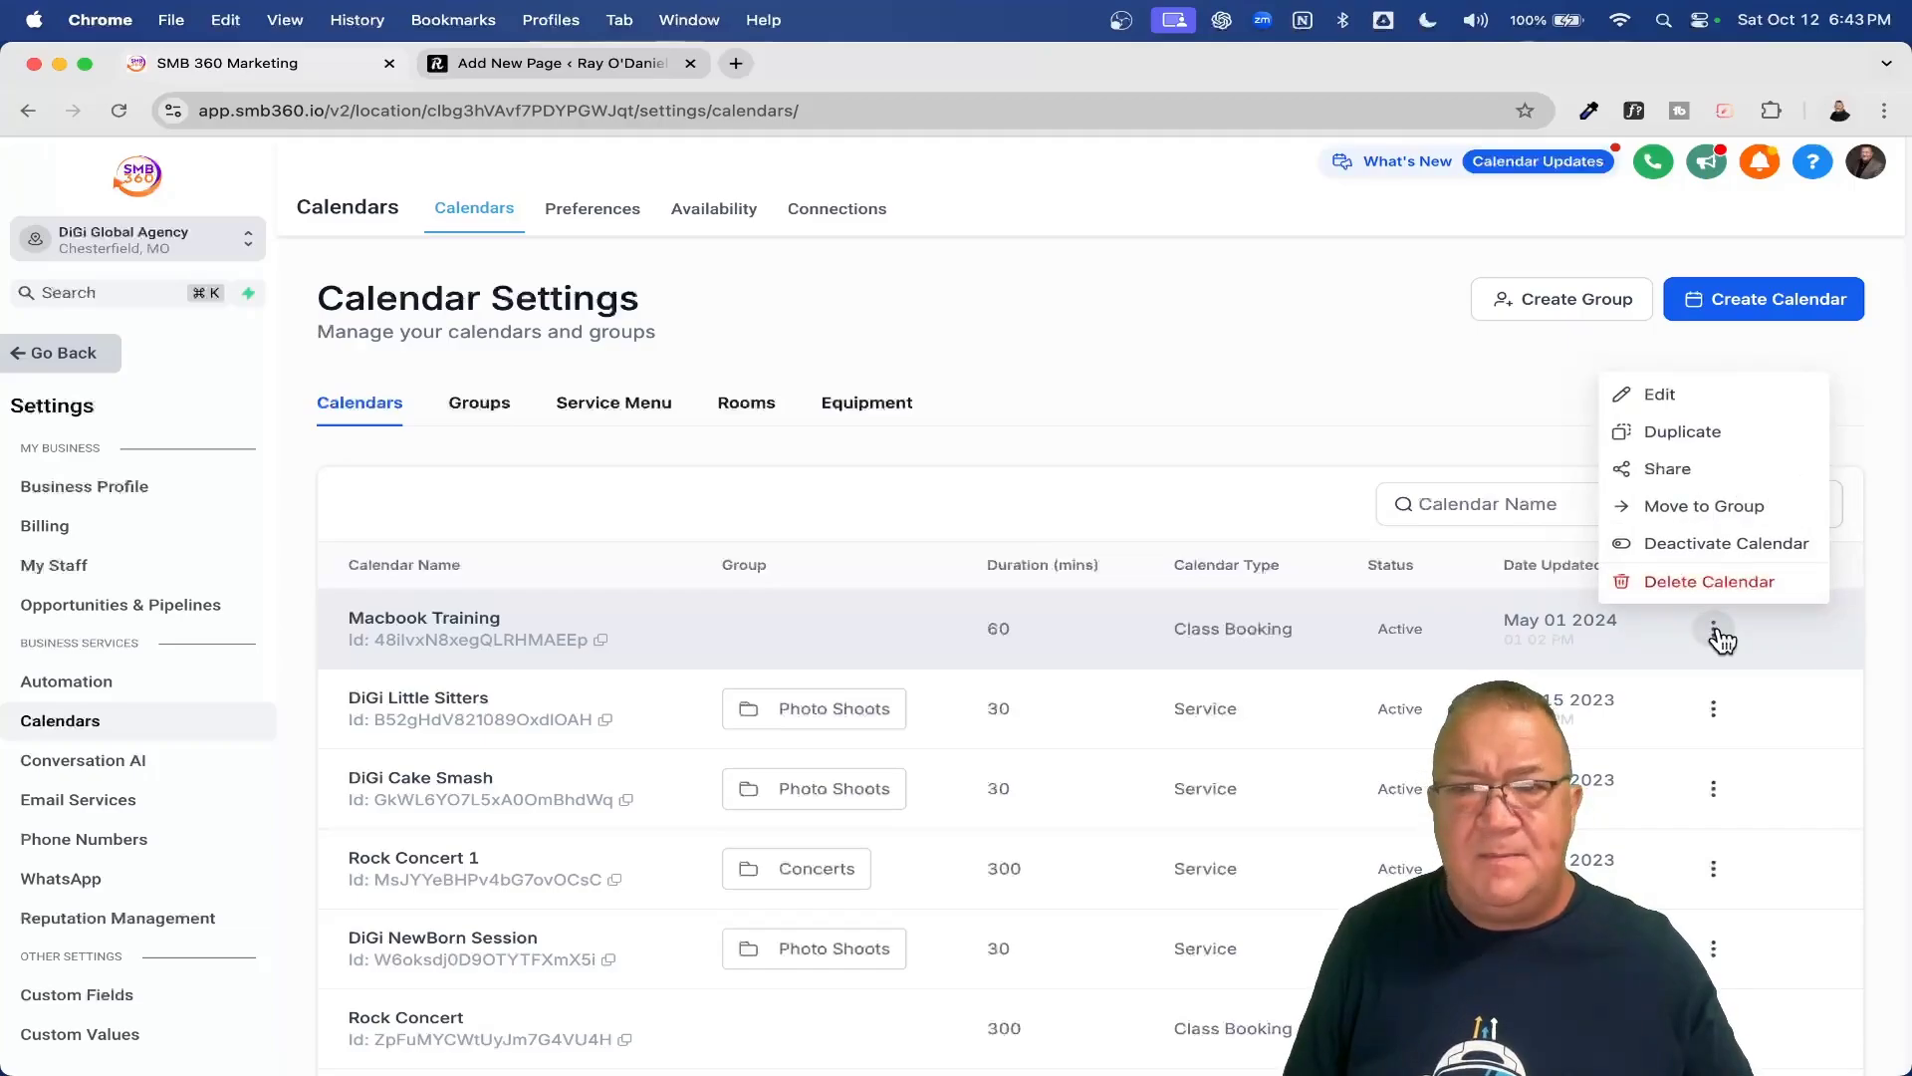
left_click(1654, 476)
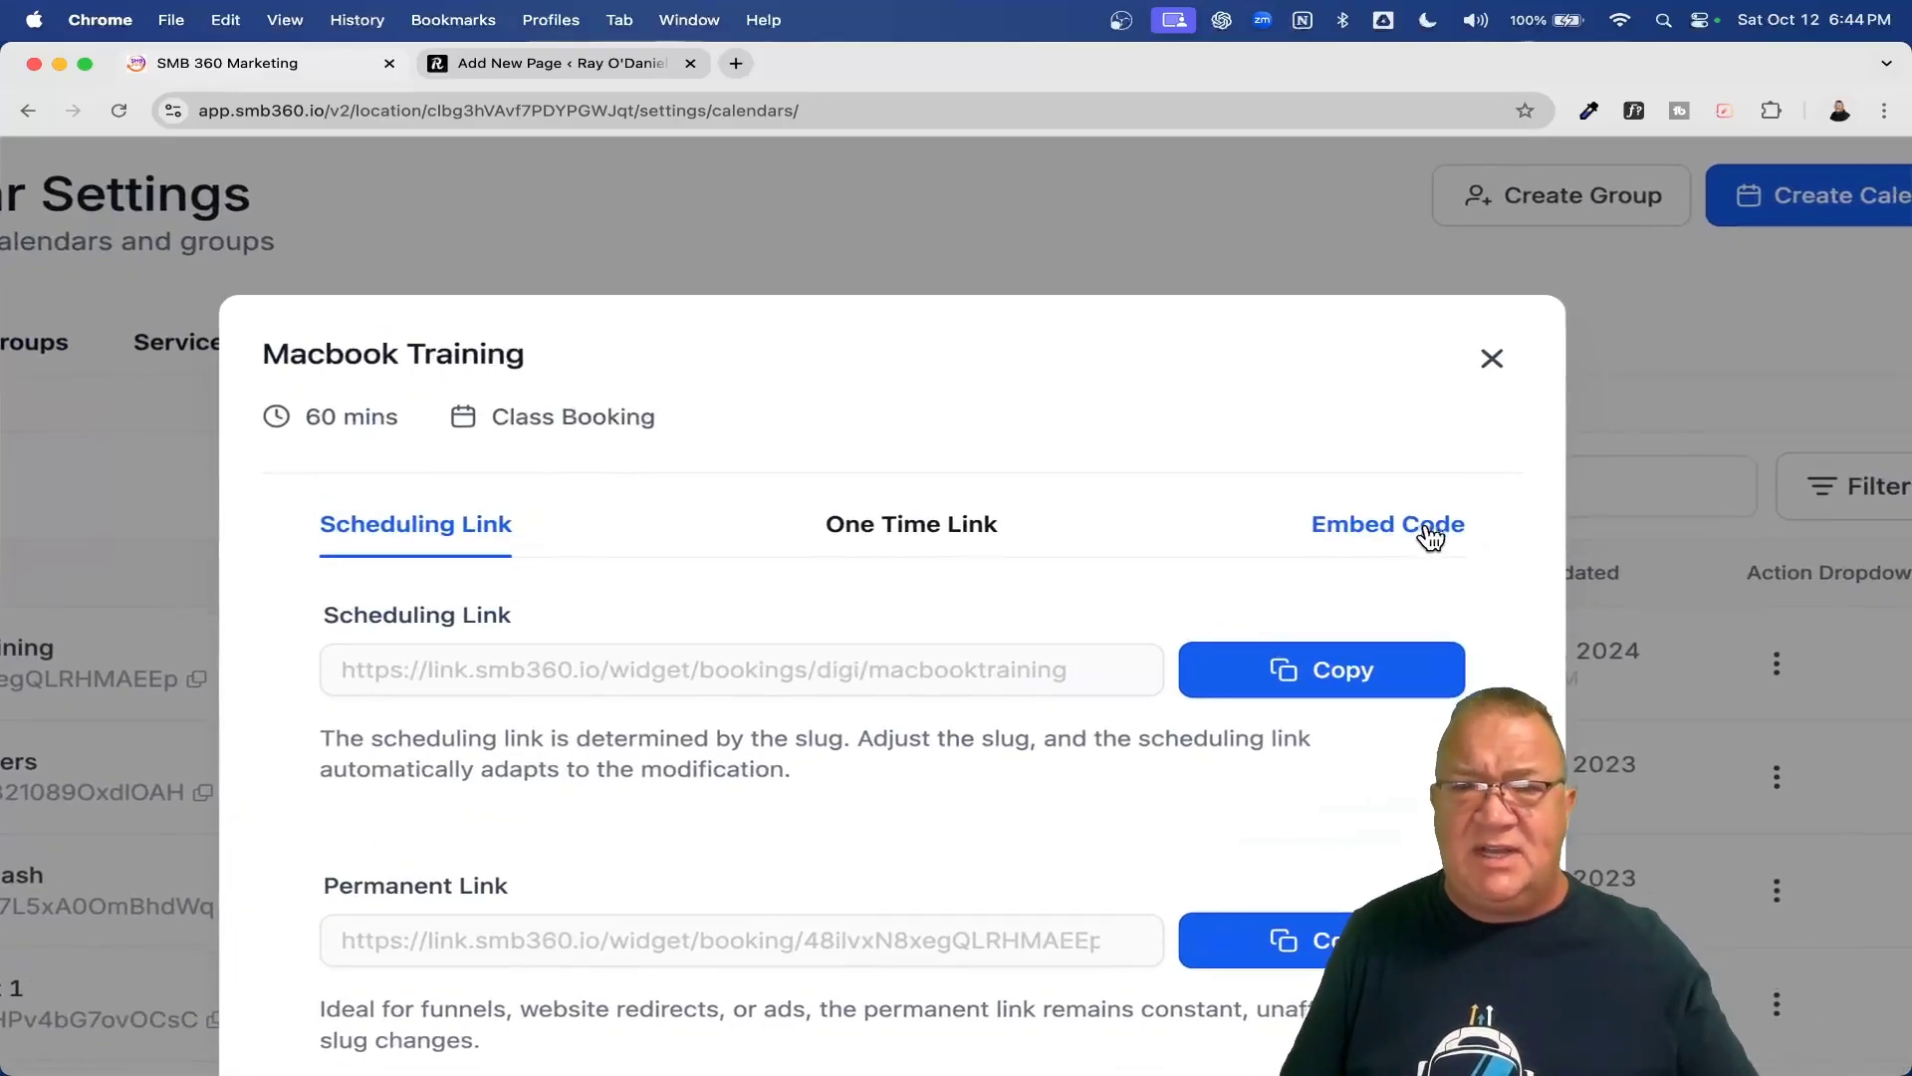
left_click(1371, 537)
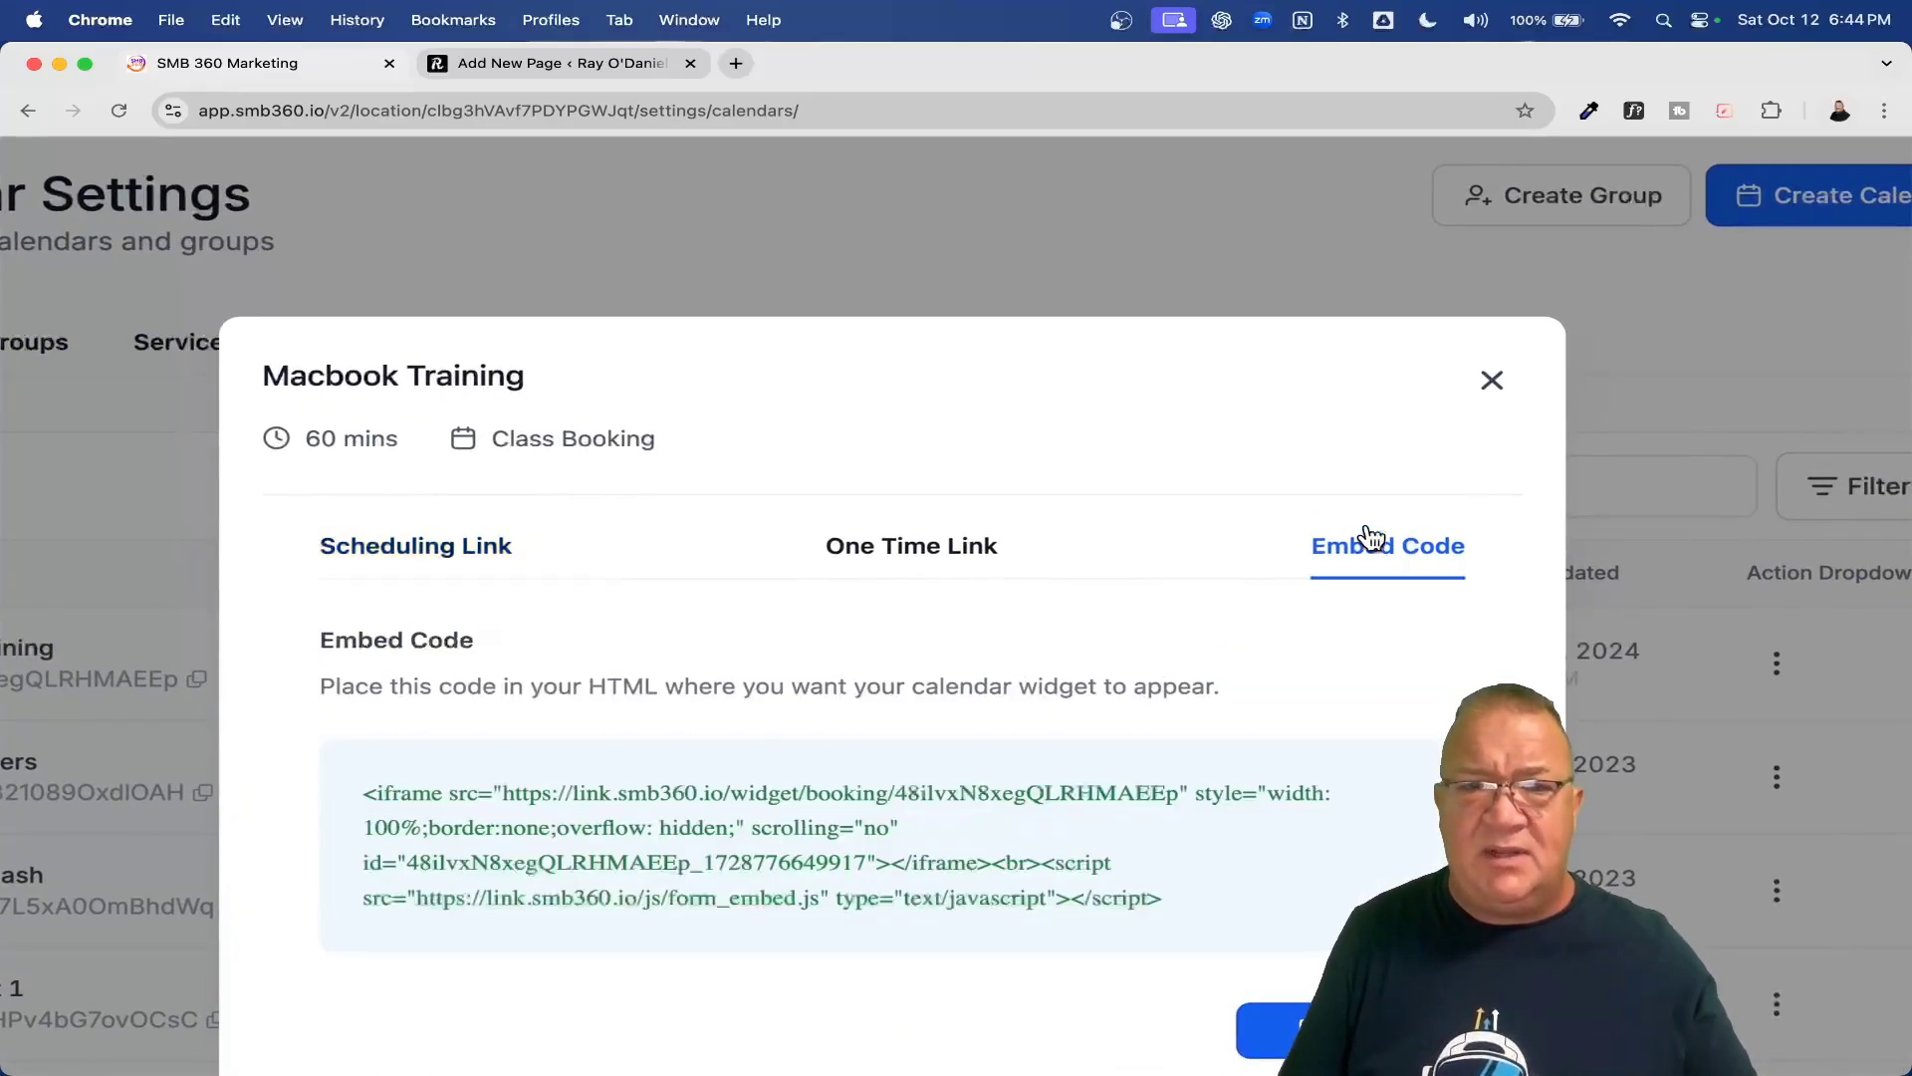
scroll(1195, 638, "down", 2)
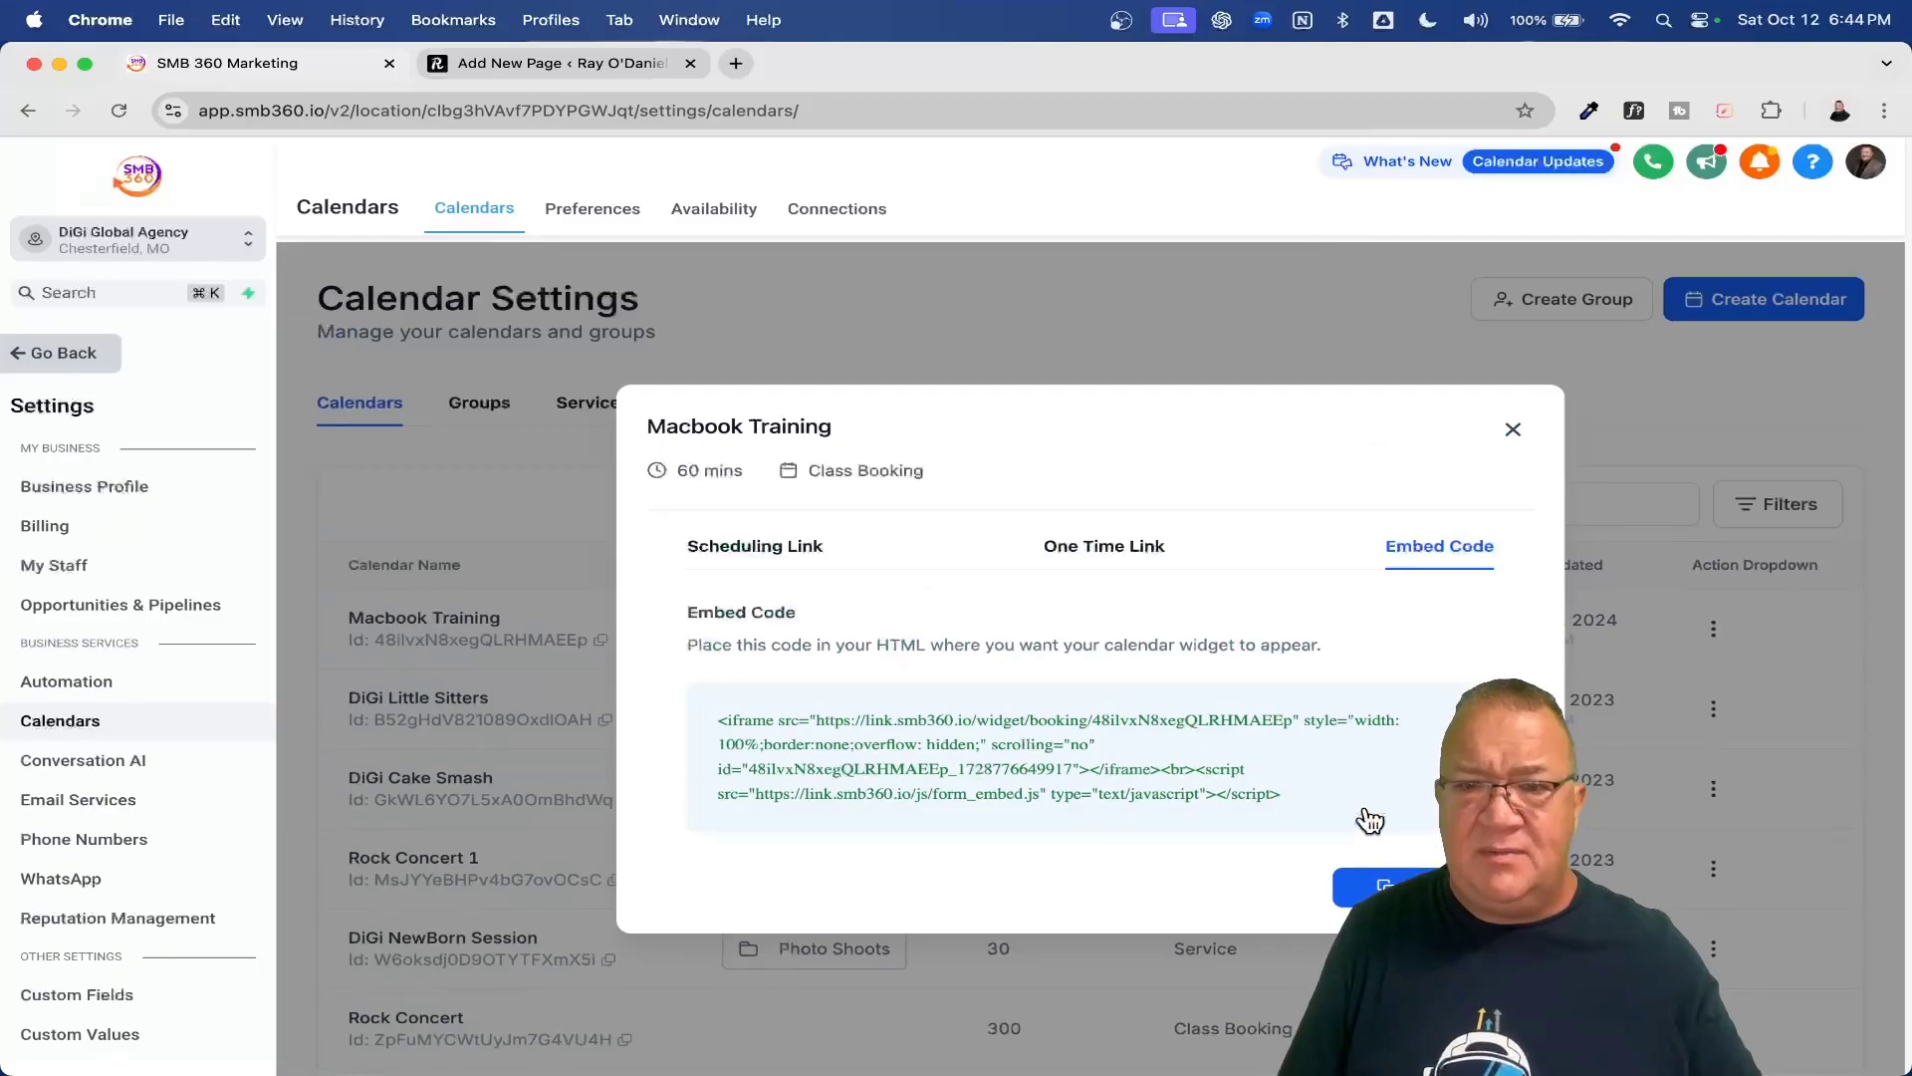
left_click(1389, 885)
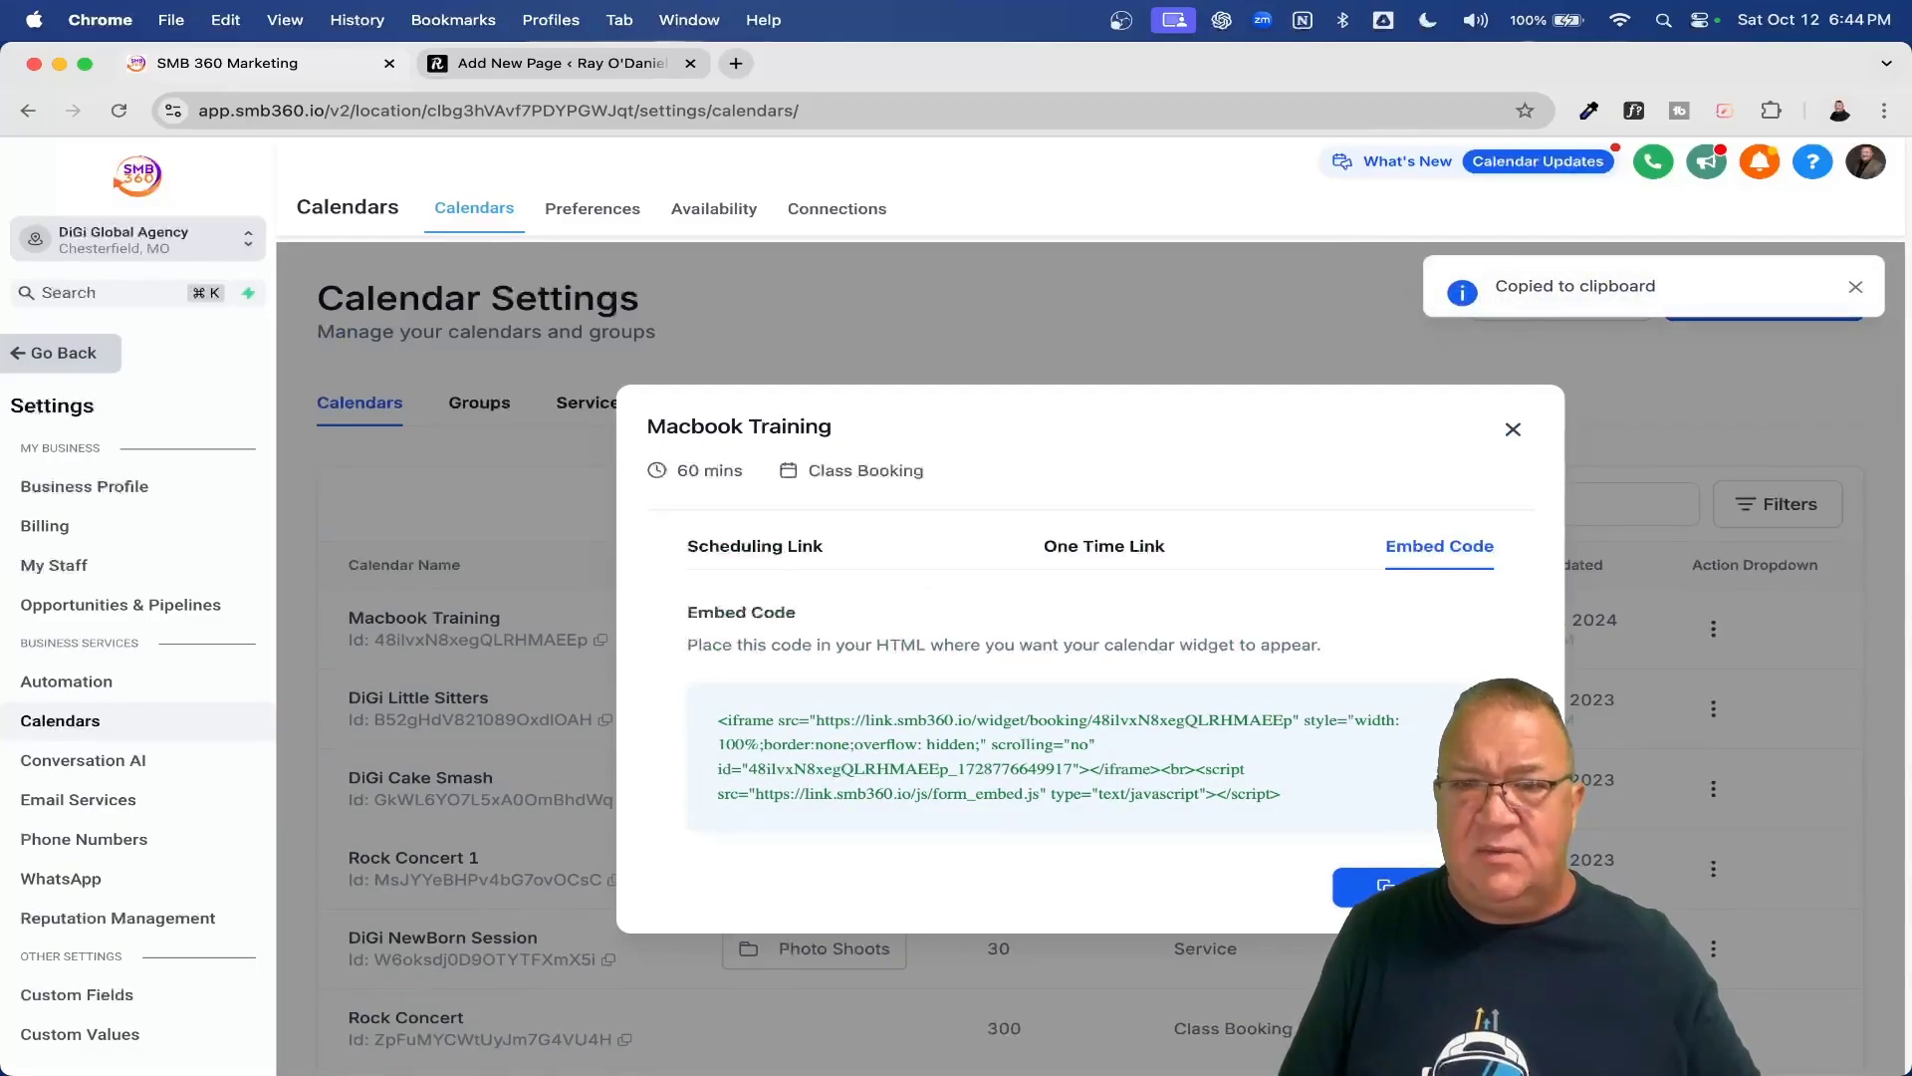
left_click(1513, 428)
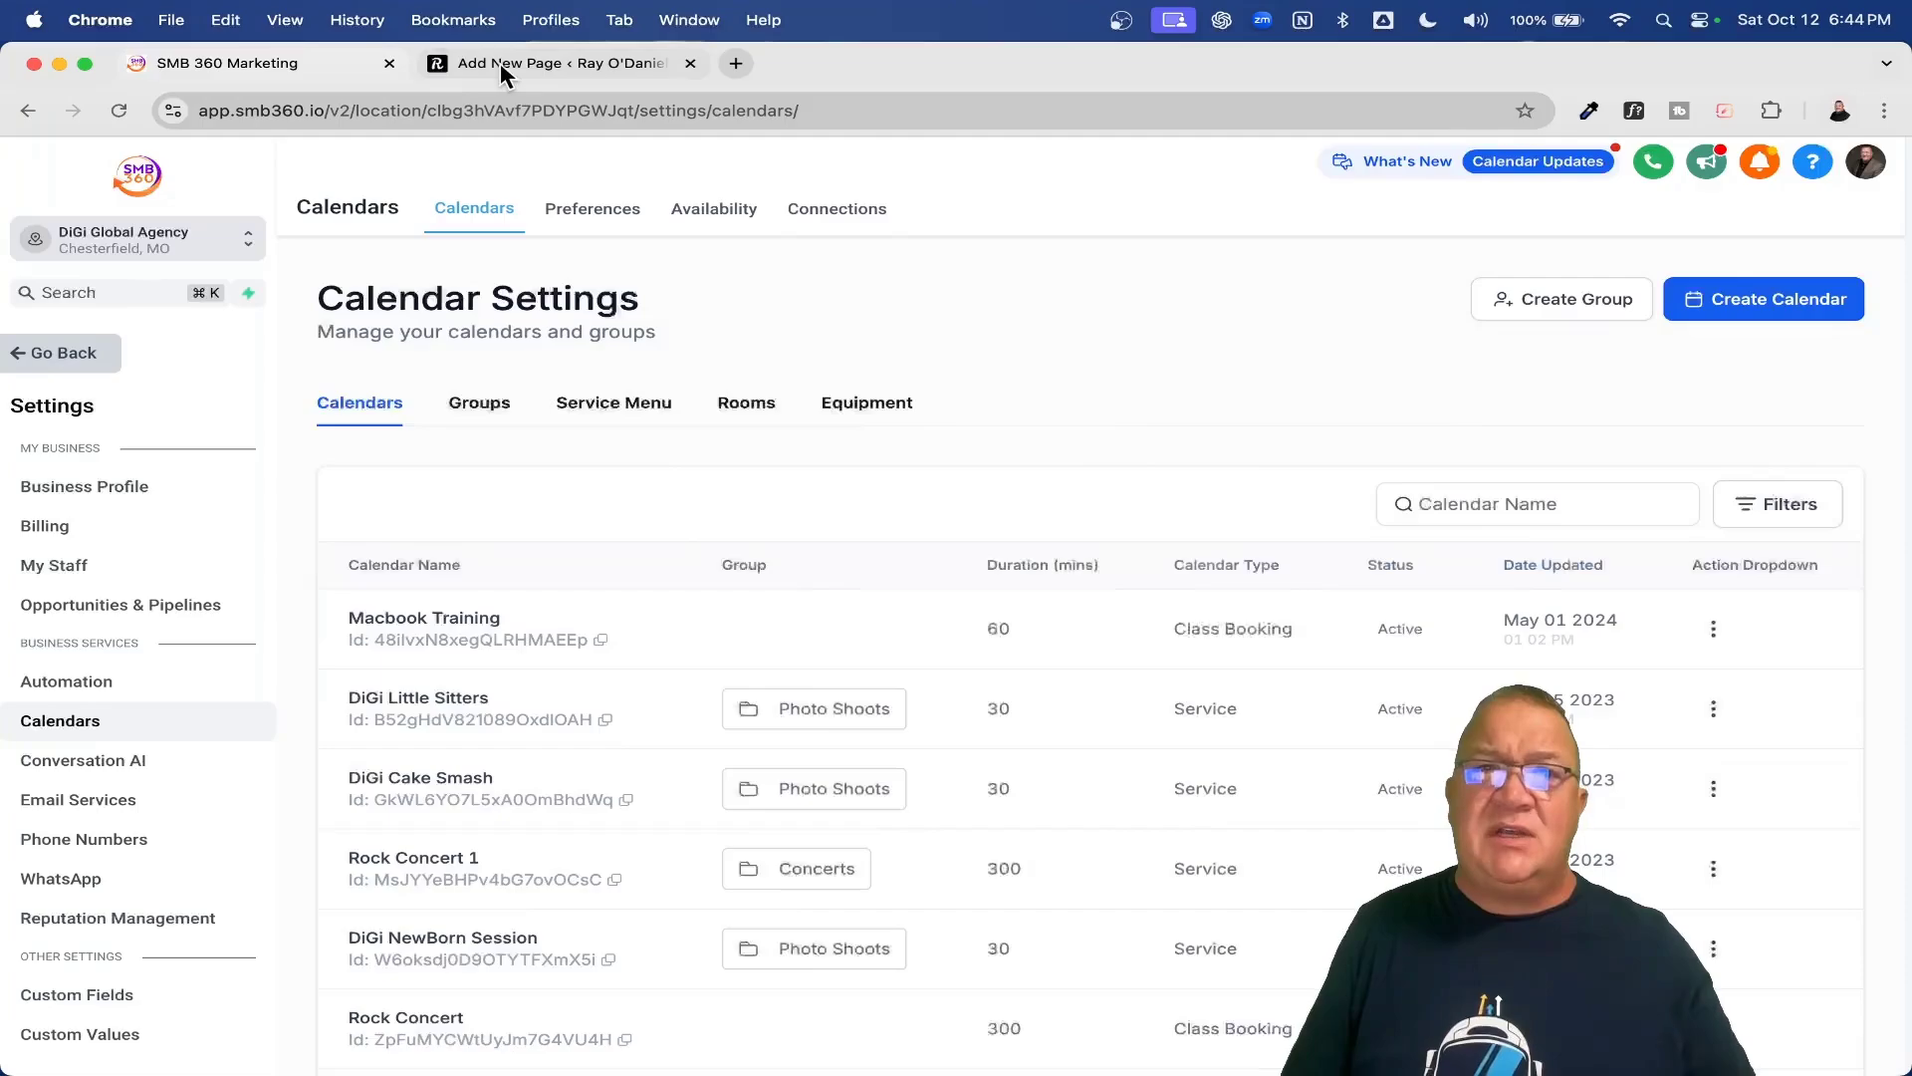
Add a Custom HTML block to the GoHighlevel Test Page in WordPress and paste the calendar's embed code into it.
left_click(506, 65)
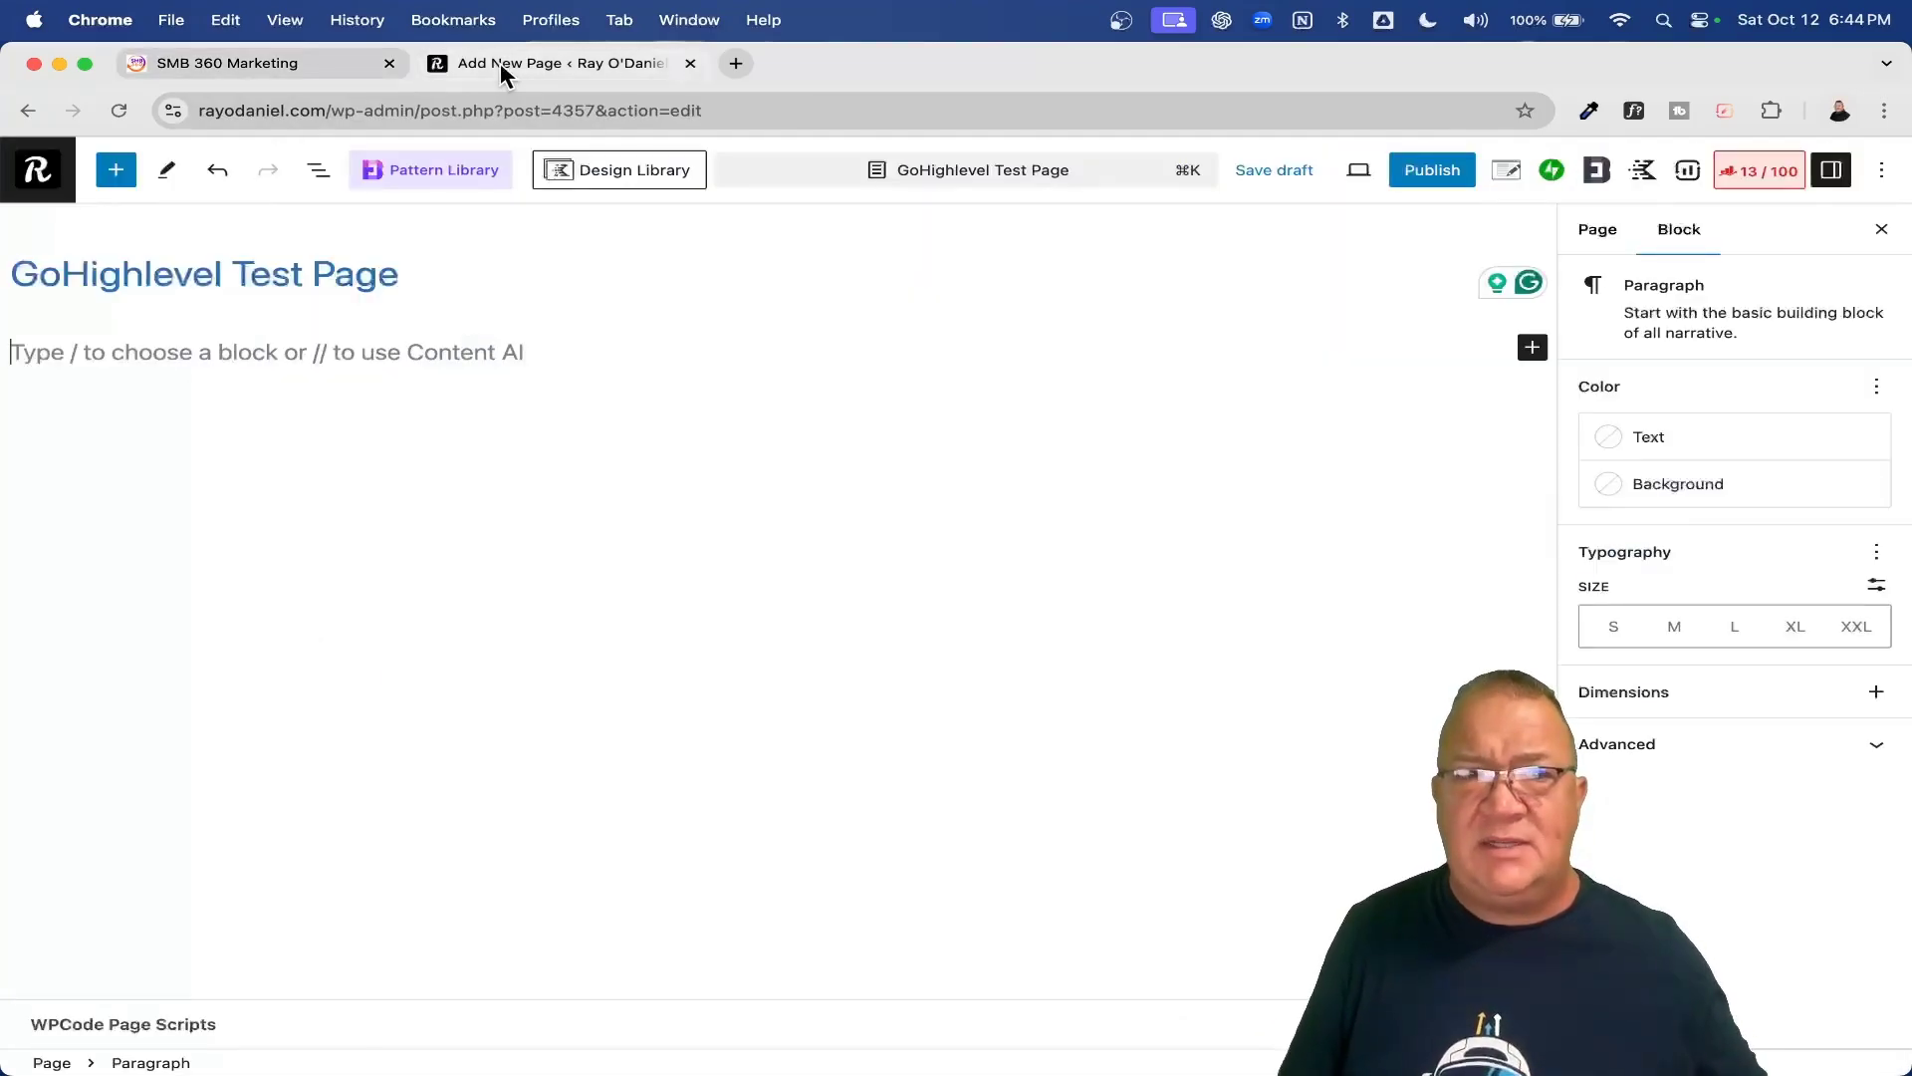
left_click(1532, 349)
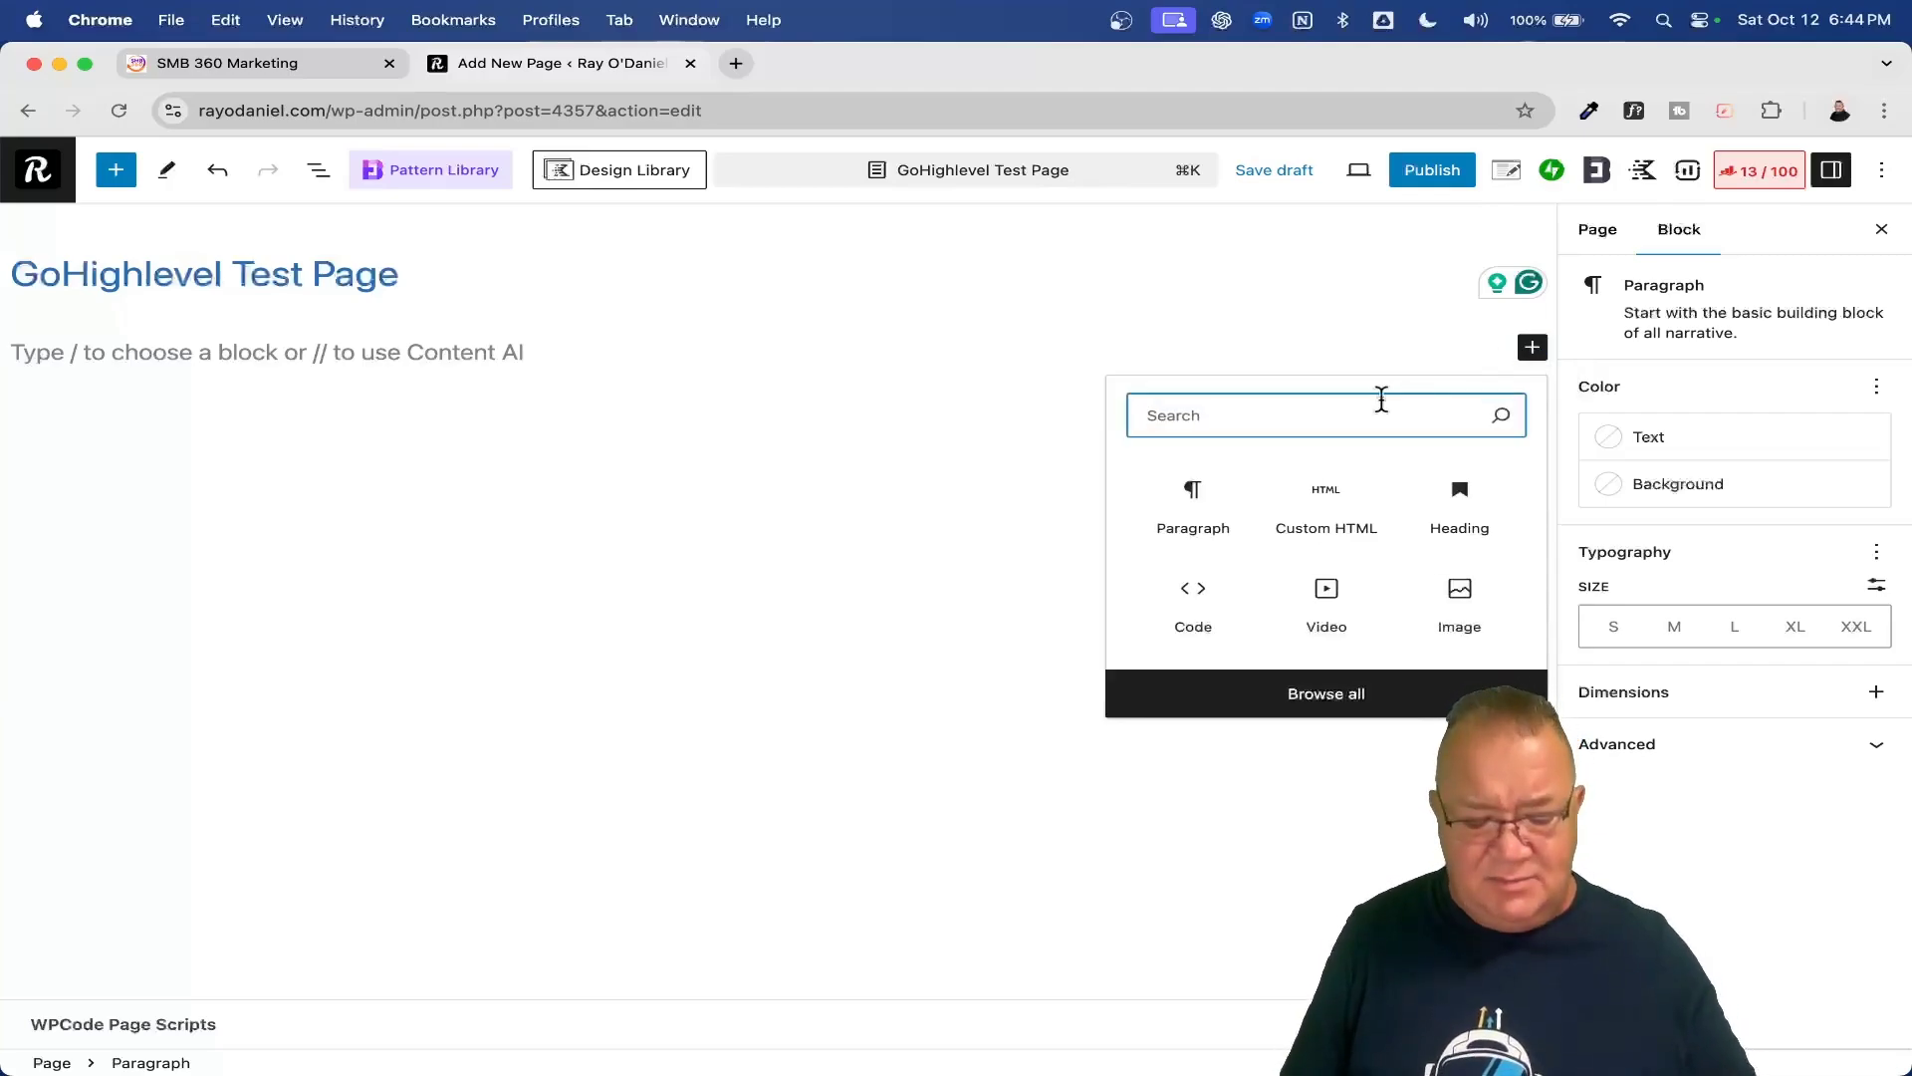
type("html")
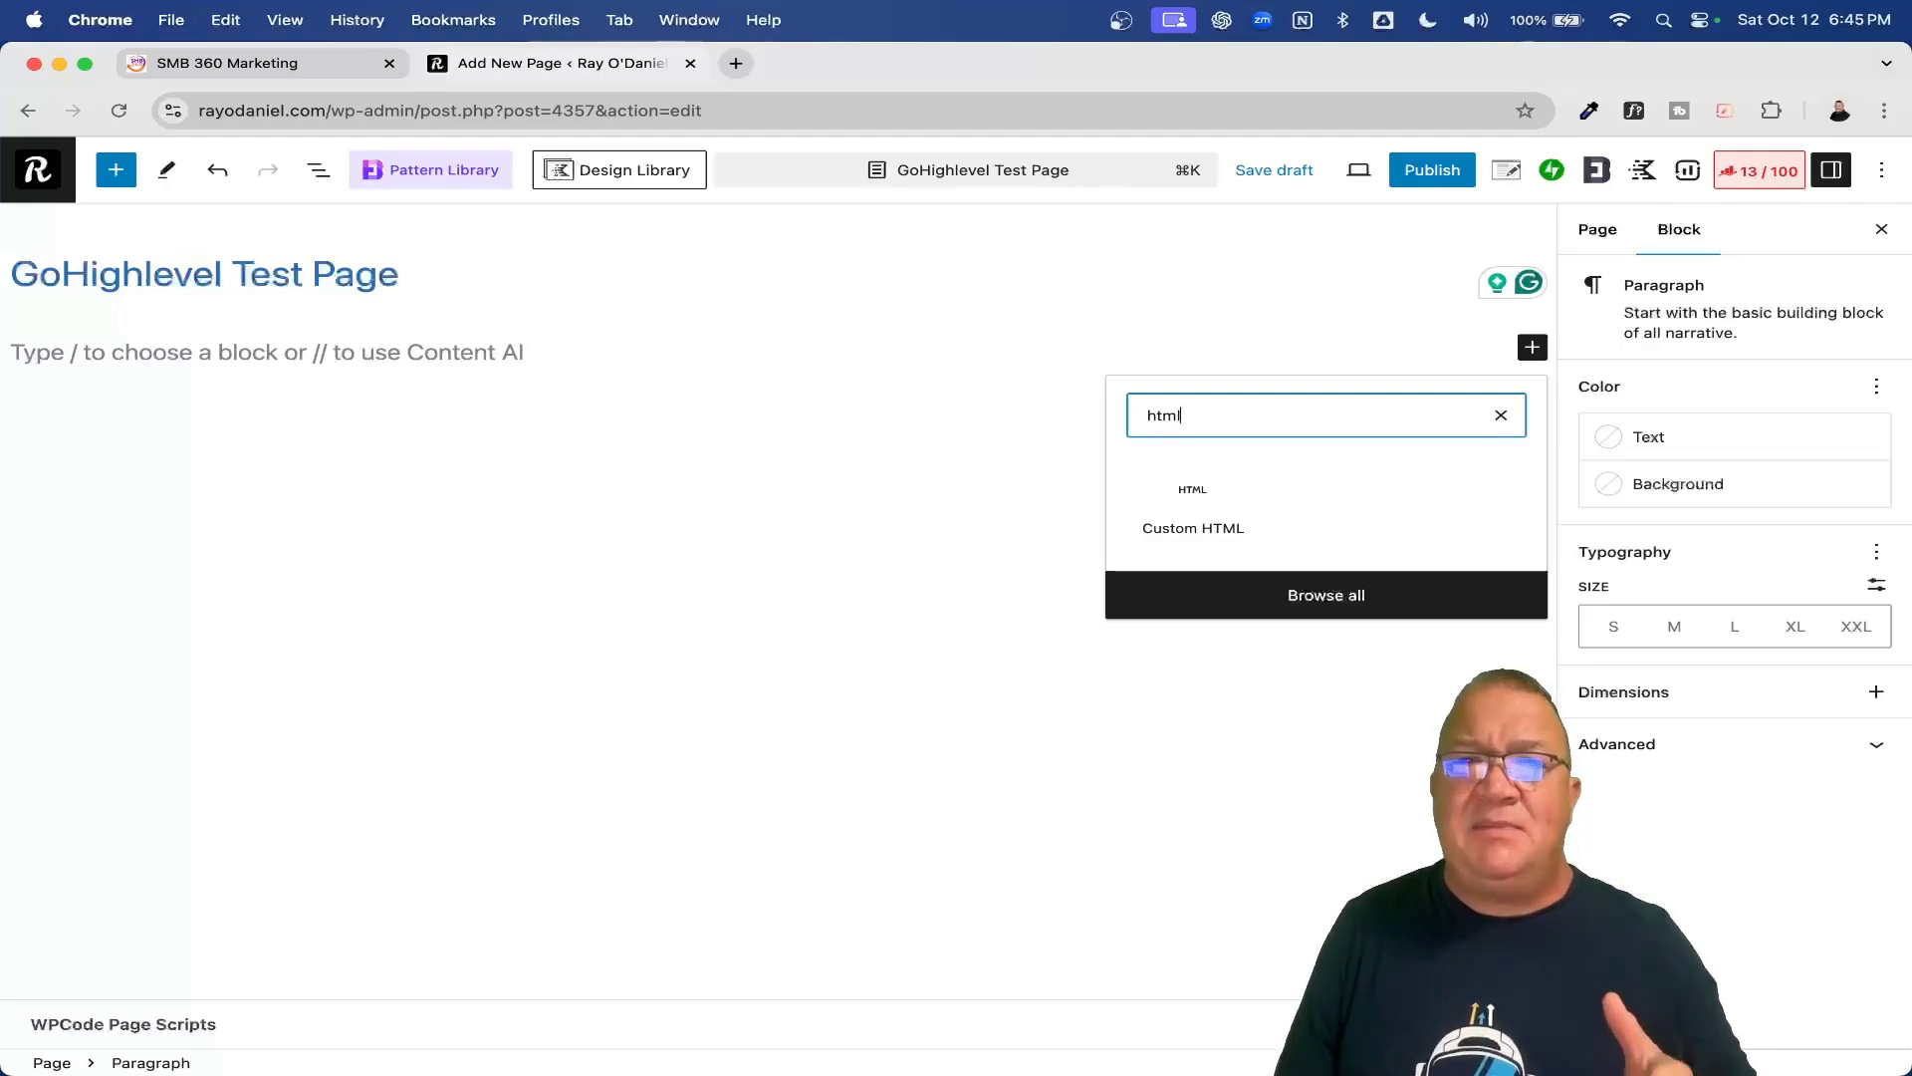
left_click(1194, 516)
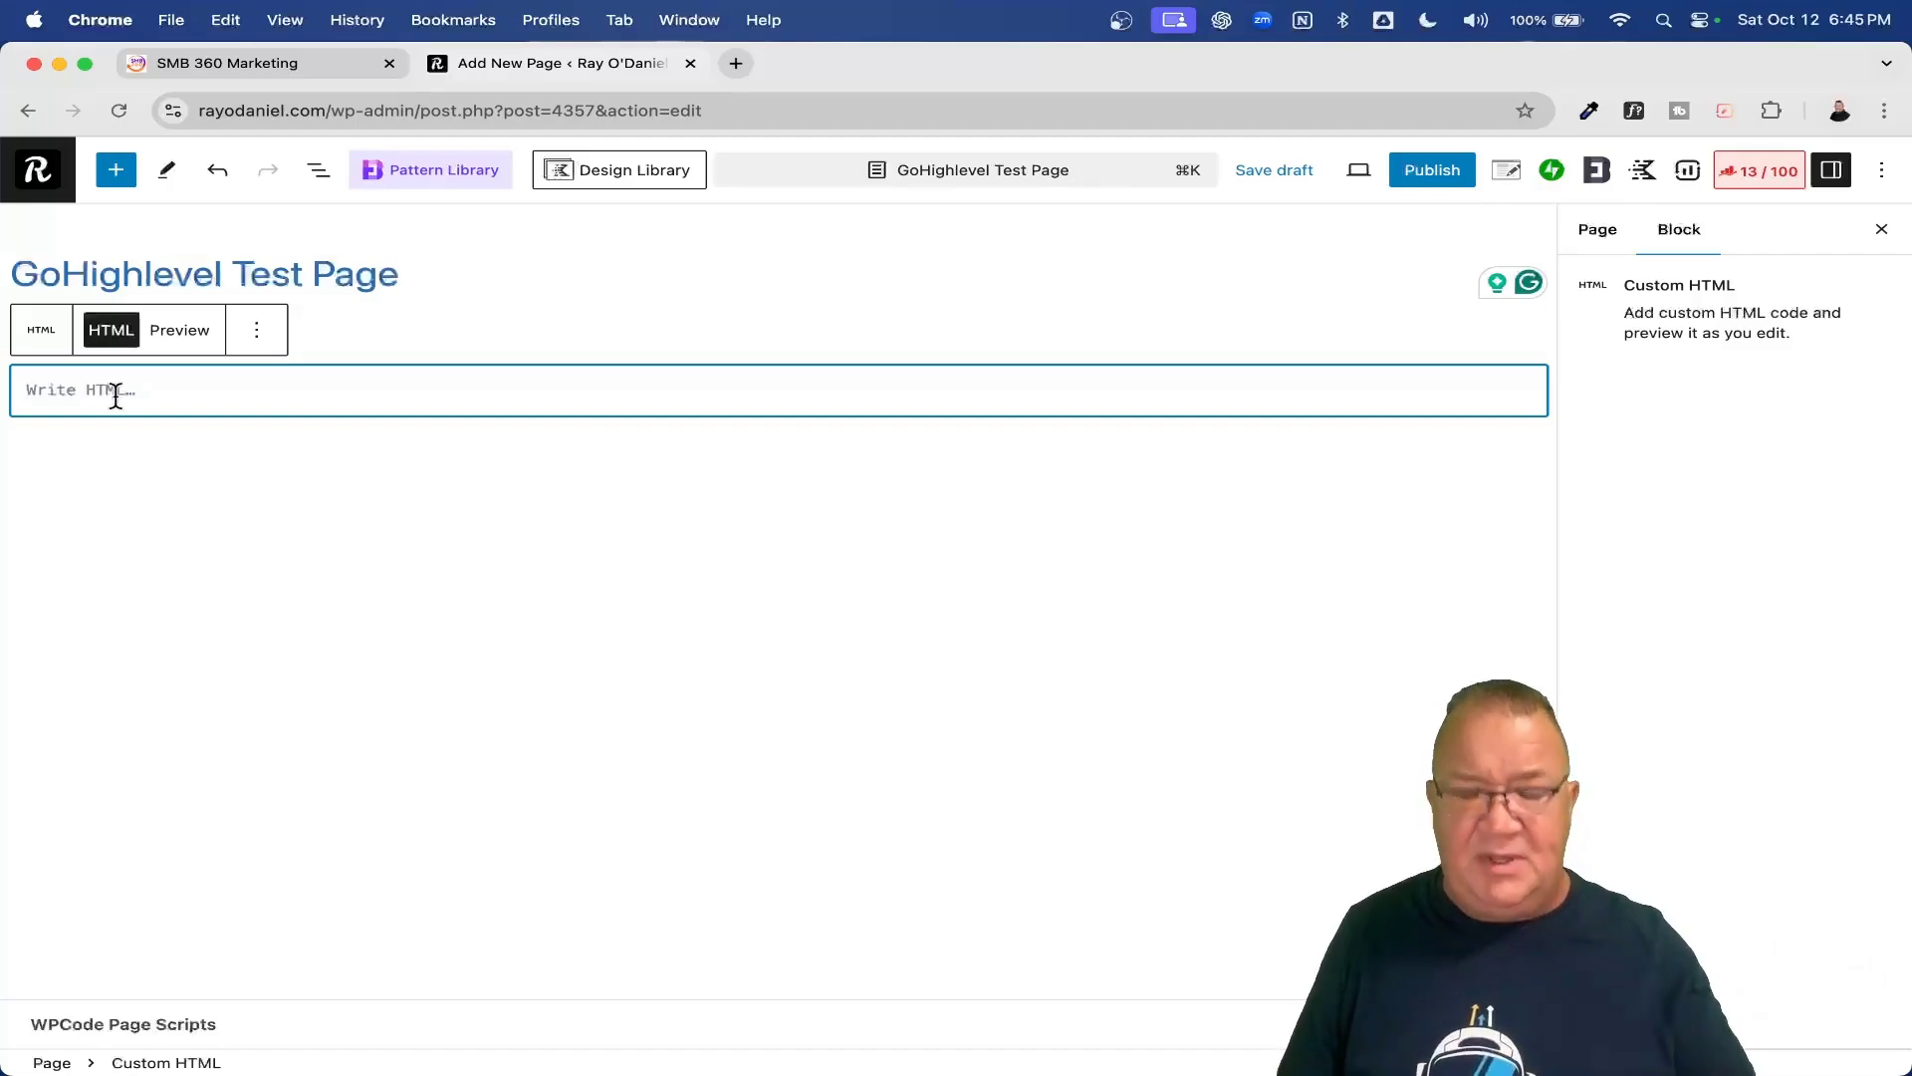
key("super+v")
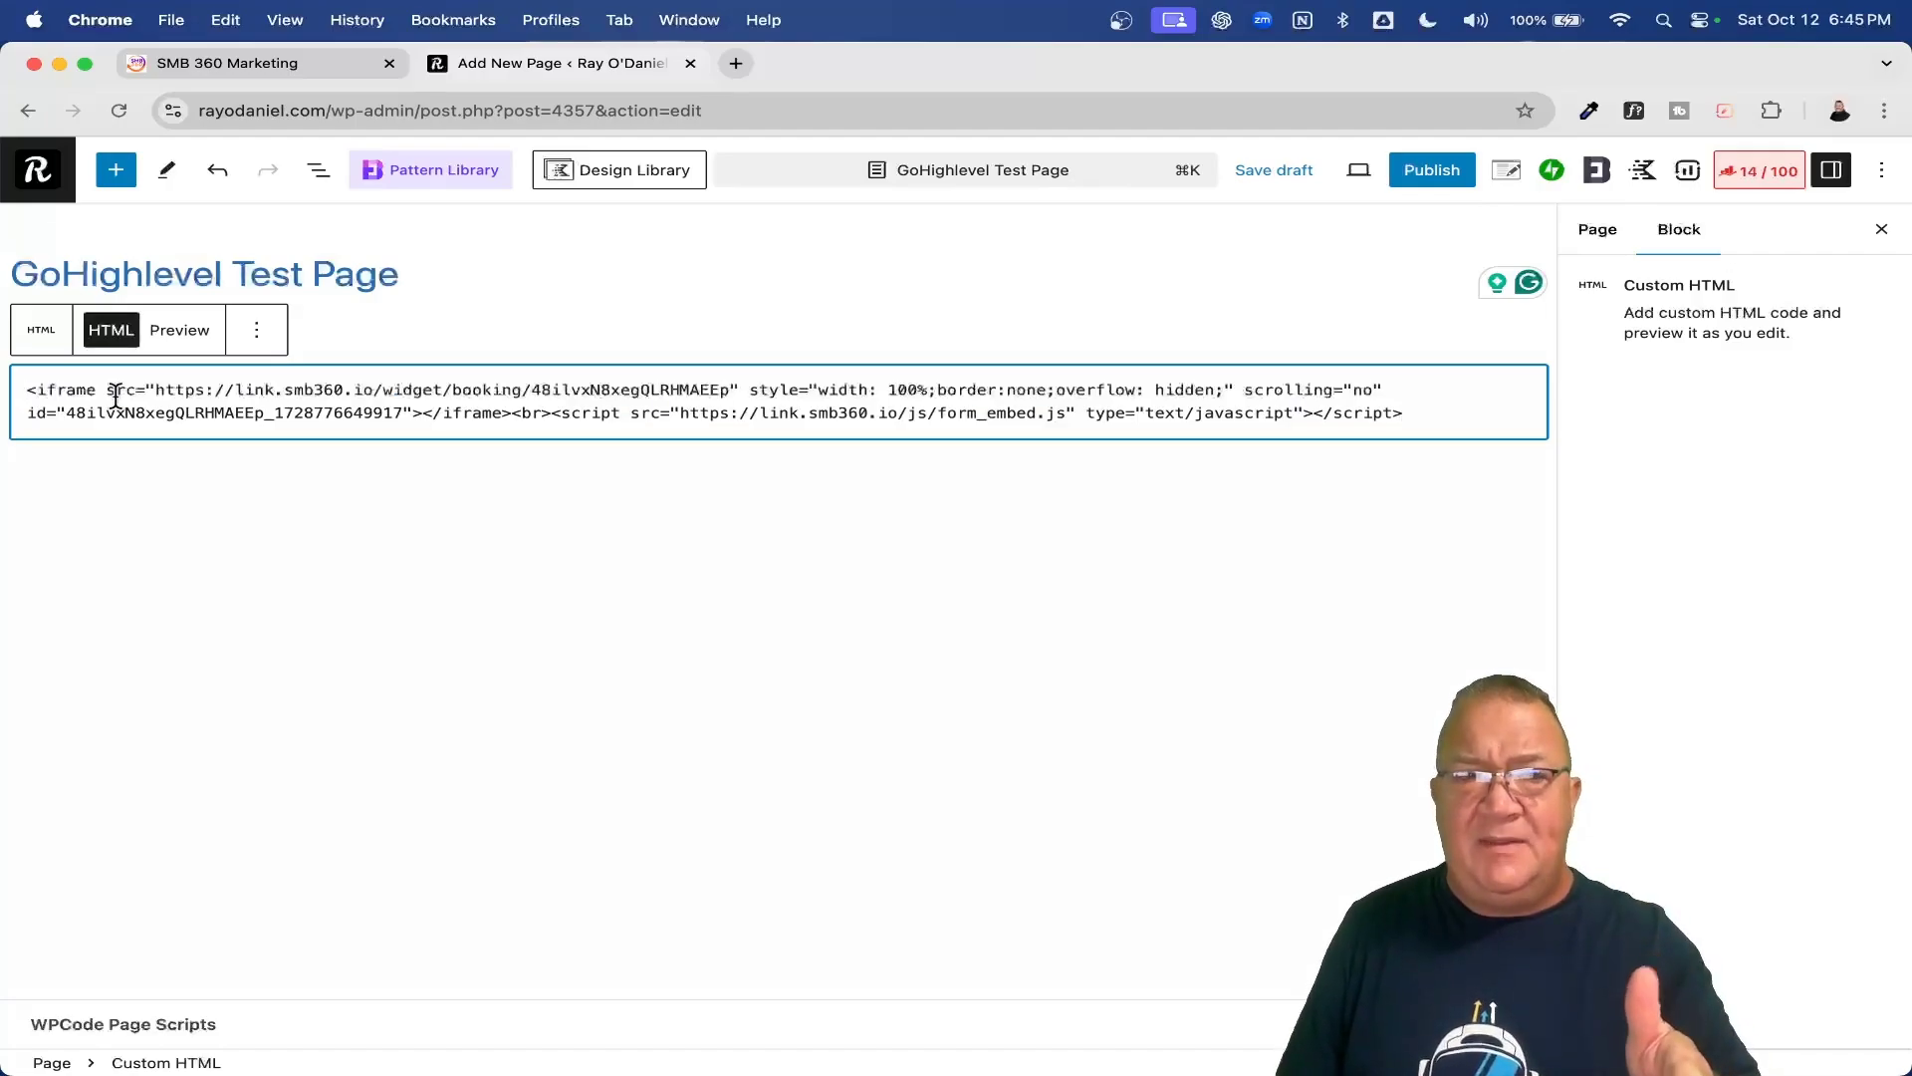
Save the page as a draft and preview the embedded booking calendar within the HTML block.
left_click(1263, 172)
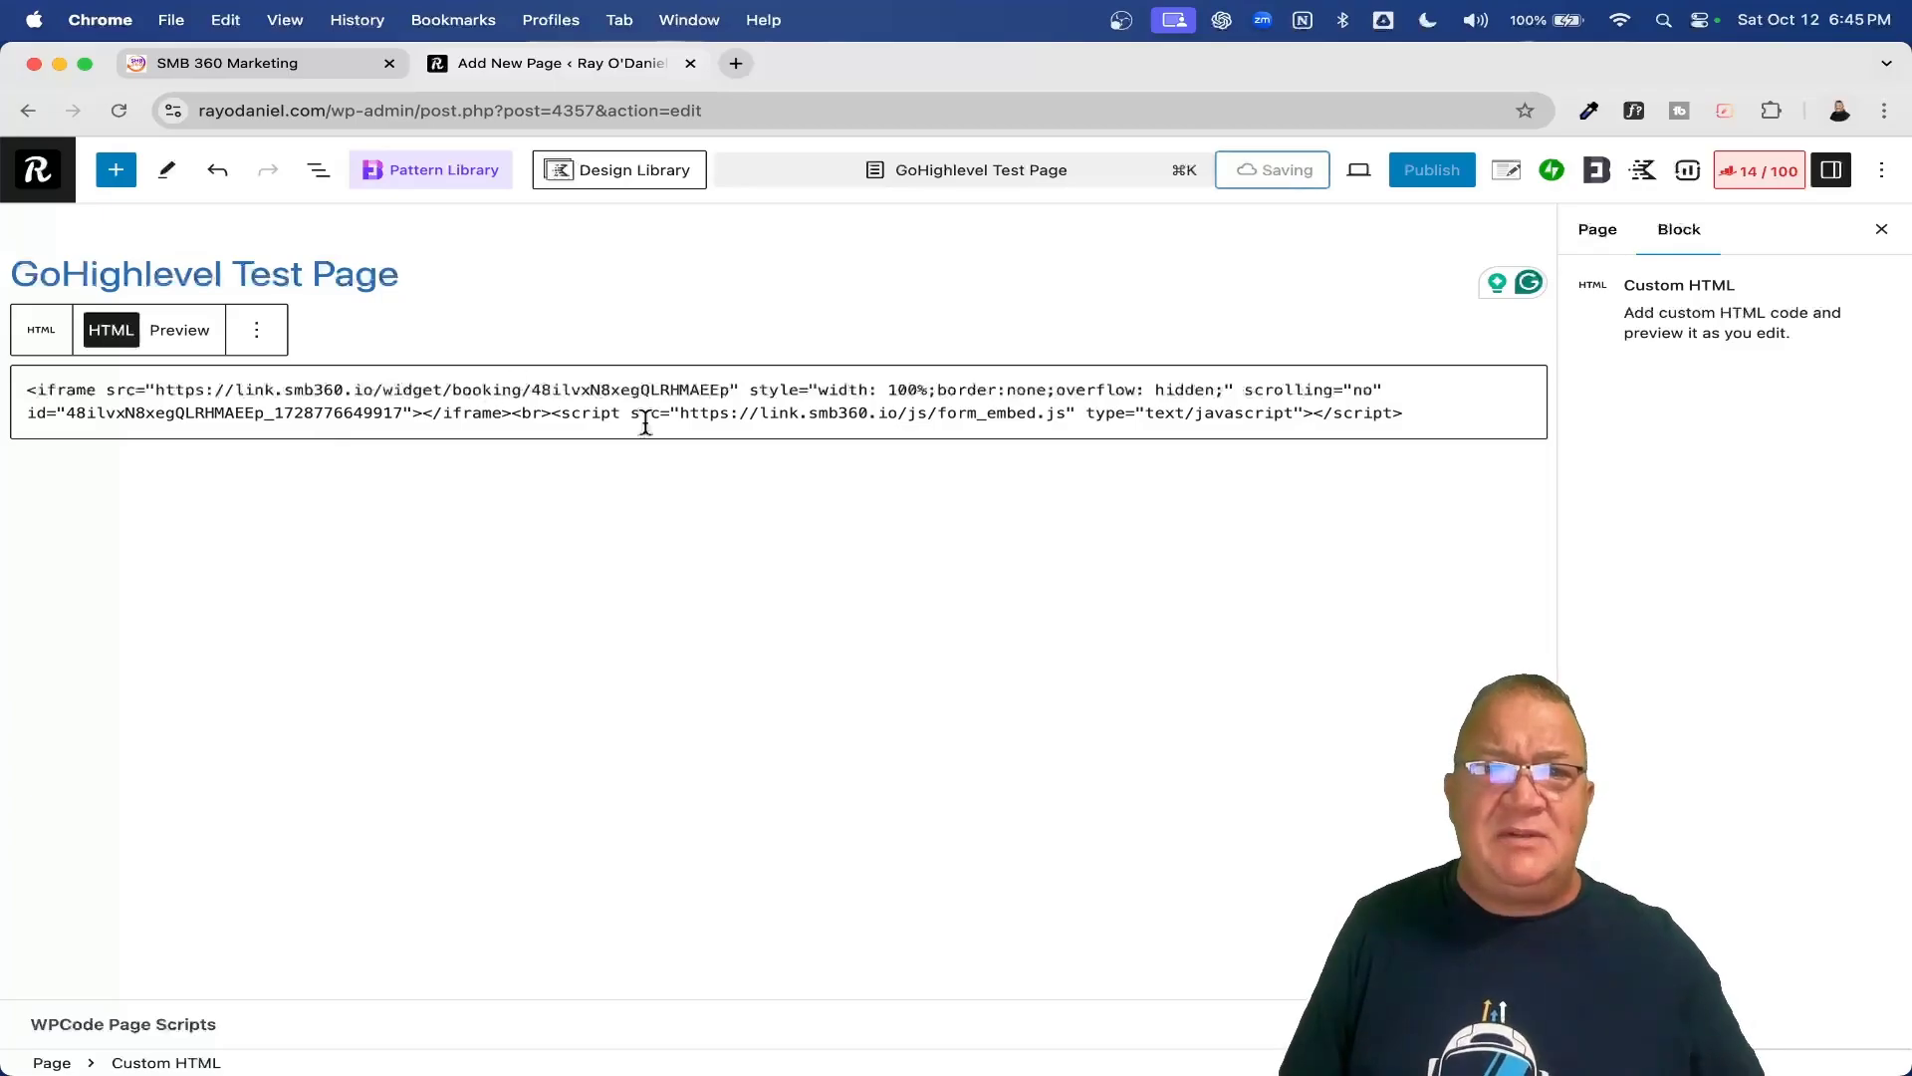
left_click(198, 338)
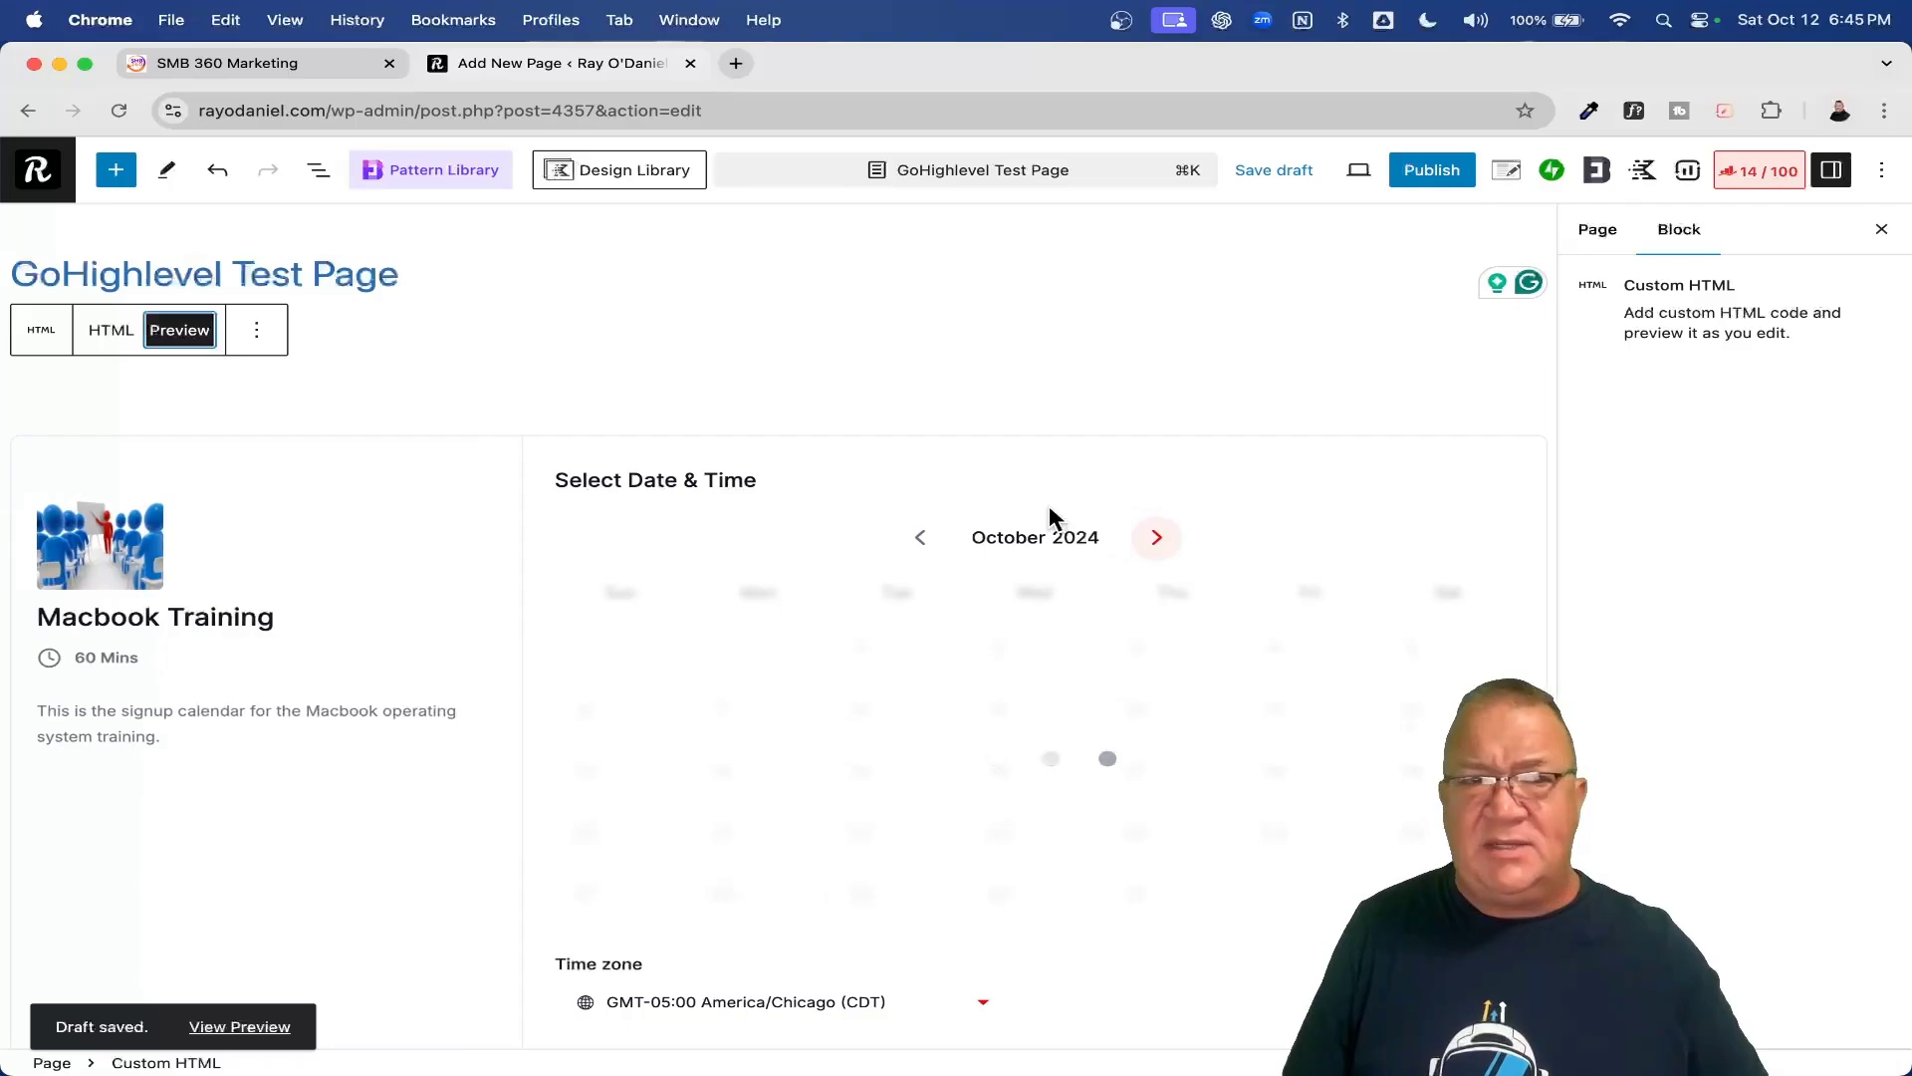
scroll(1048, 509, "down", 4)
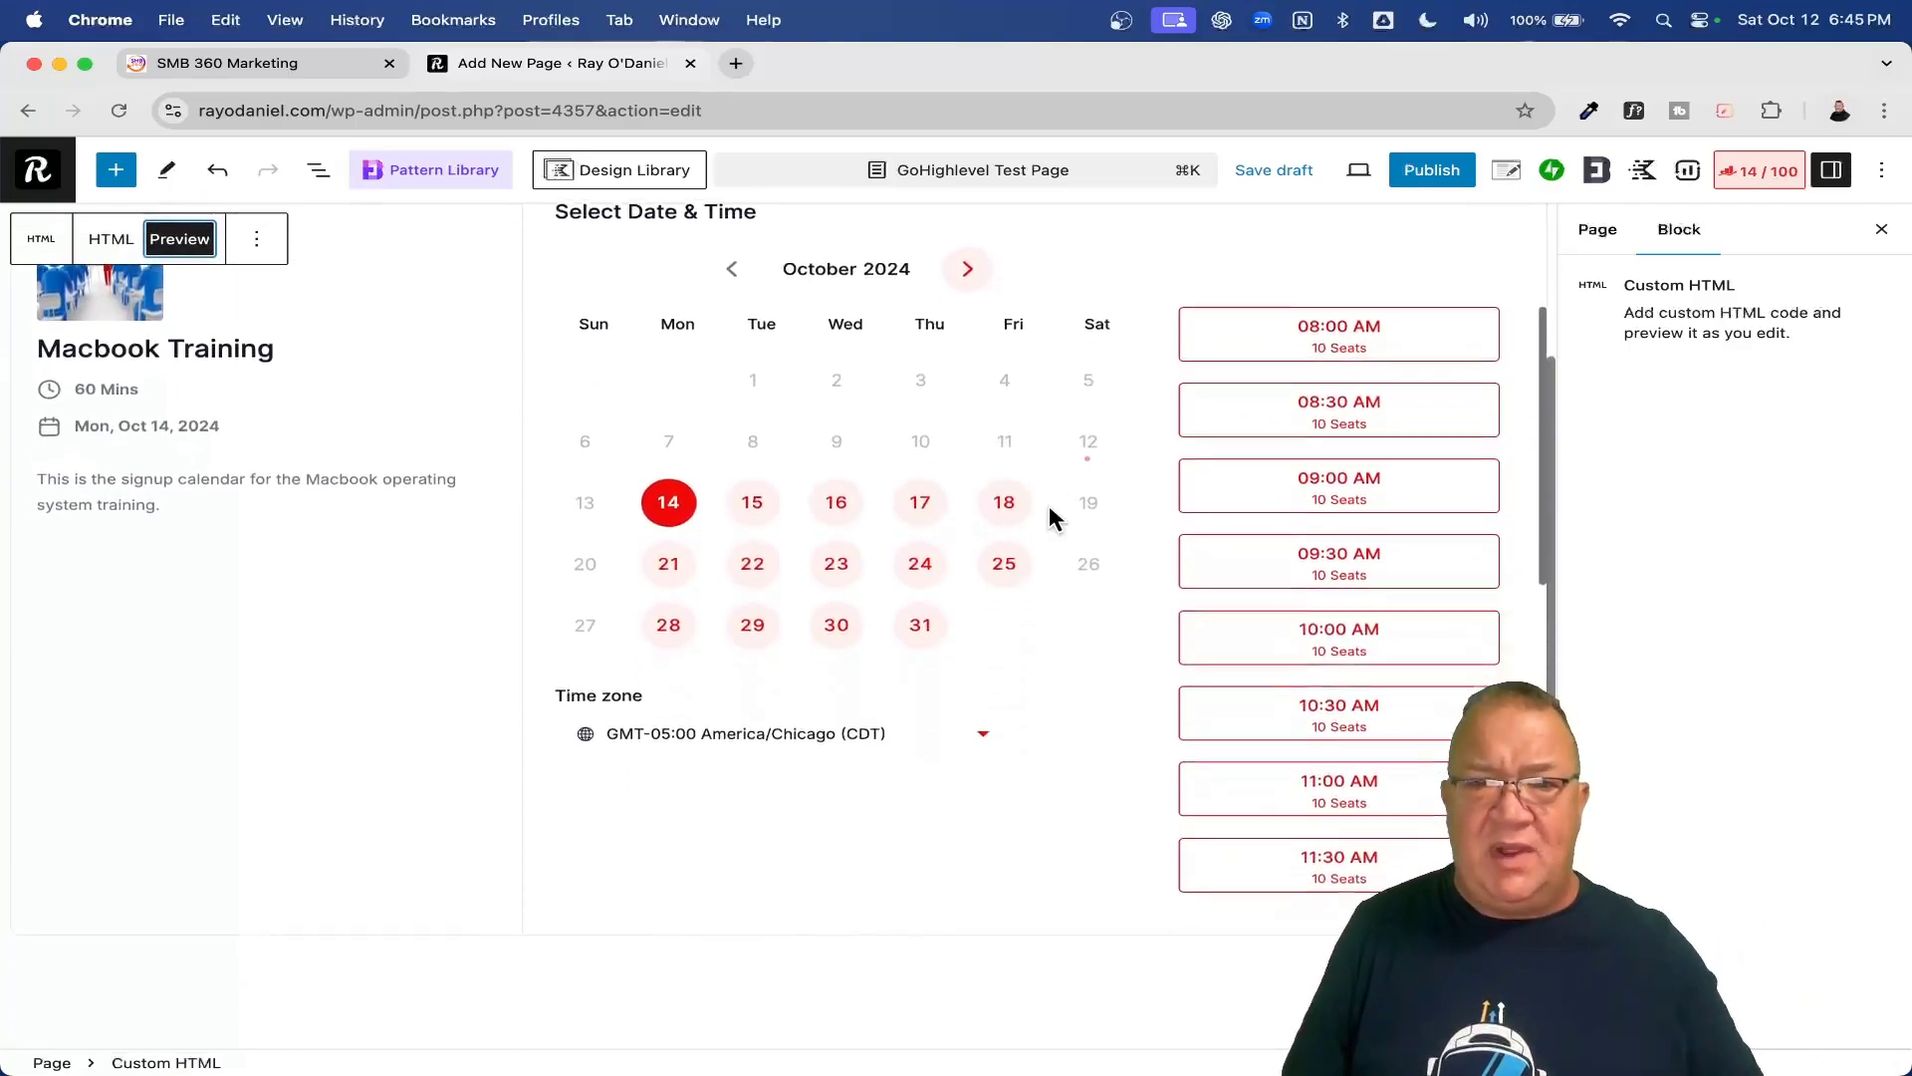
scroll(1049, 519, "up", 4)
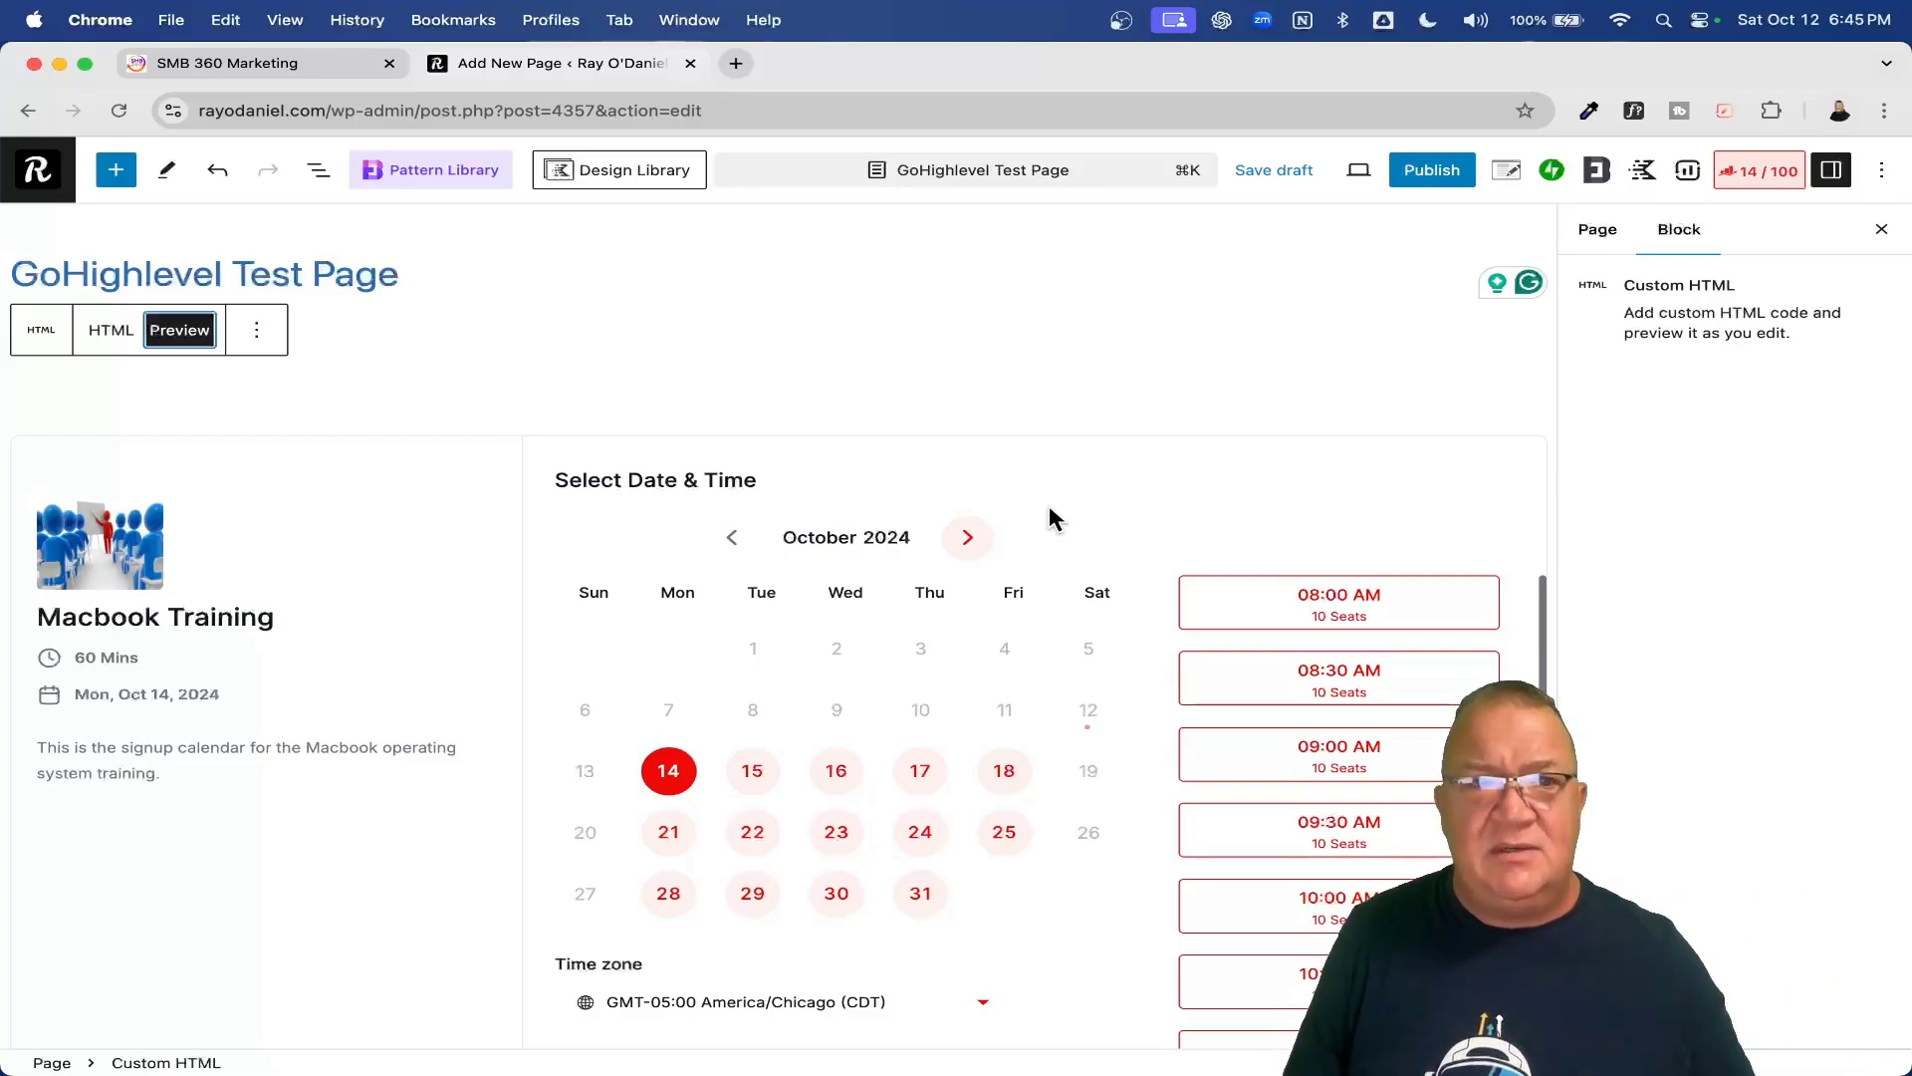
Return the block to its HTML code view and delete all of the calendar embed code.
left_click(110, 330)
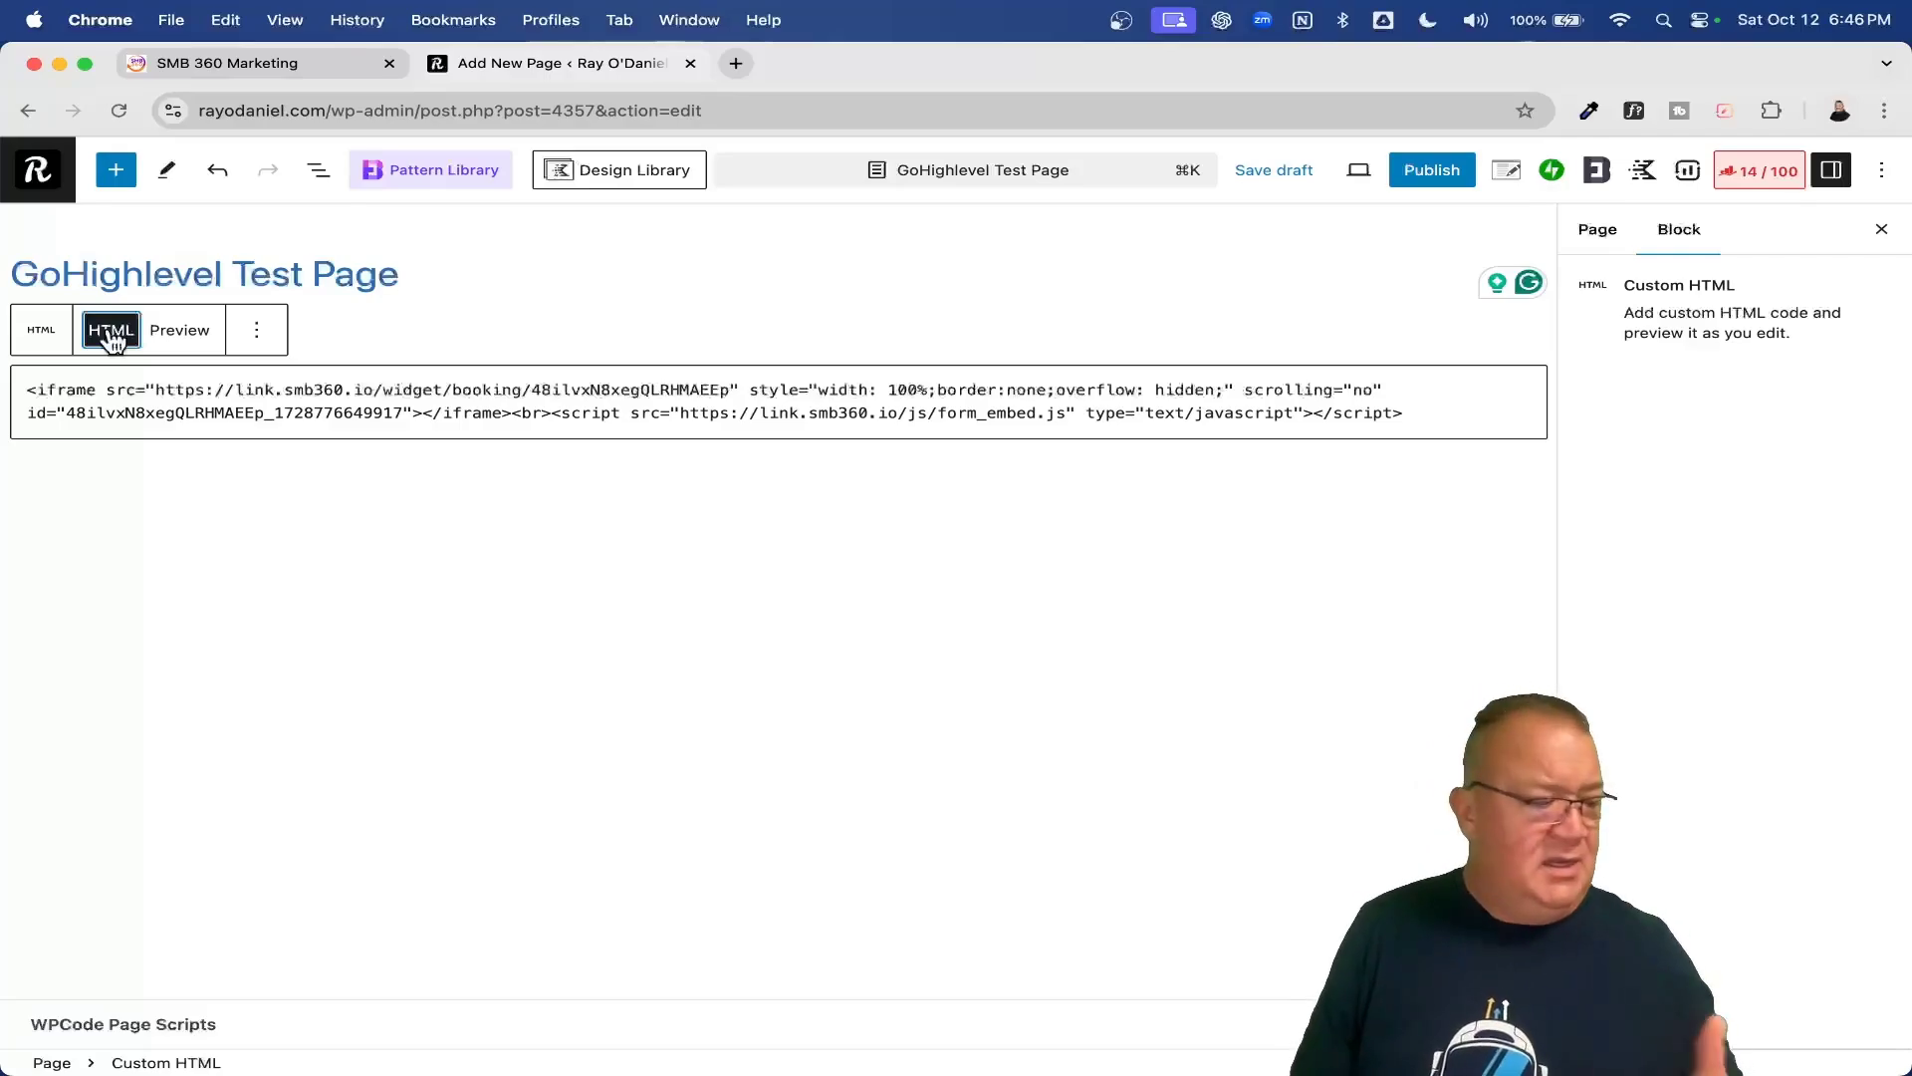
left_click(257, 330)
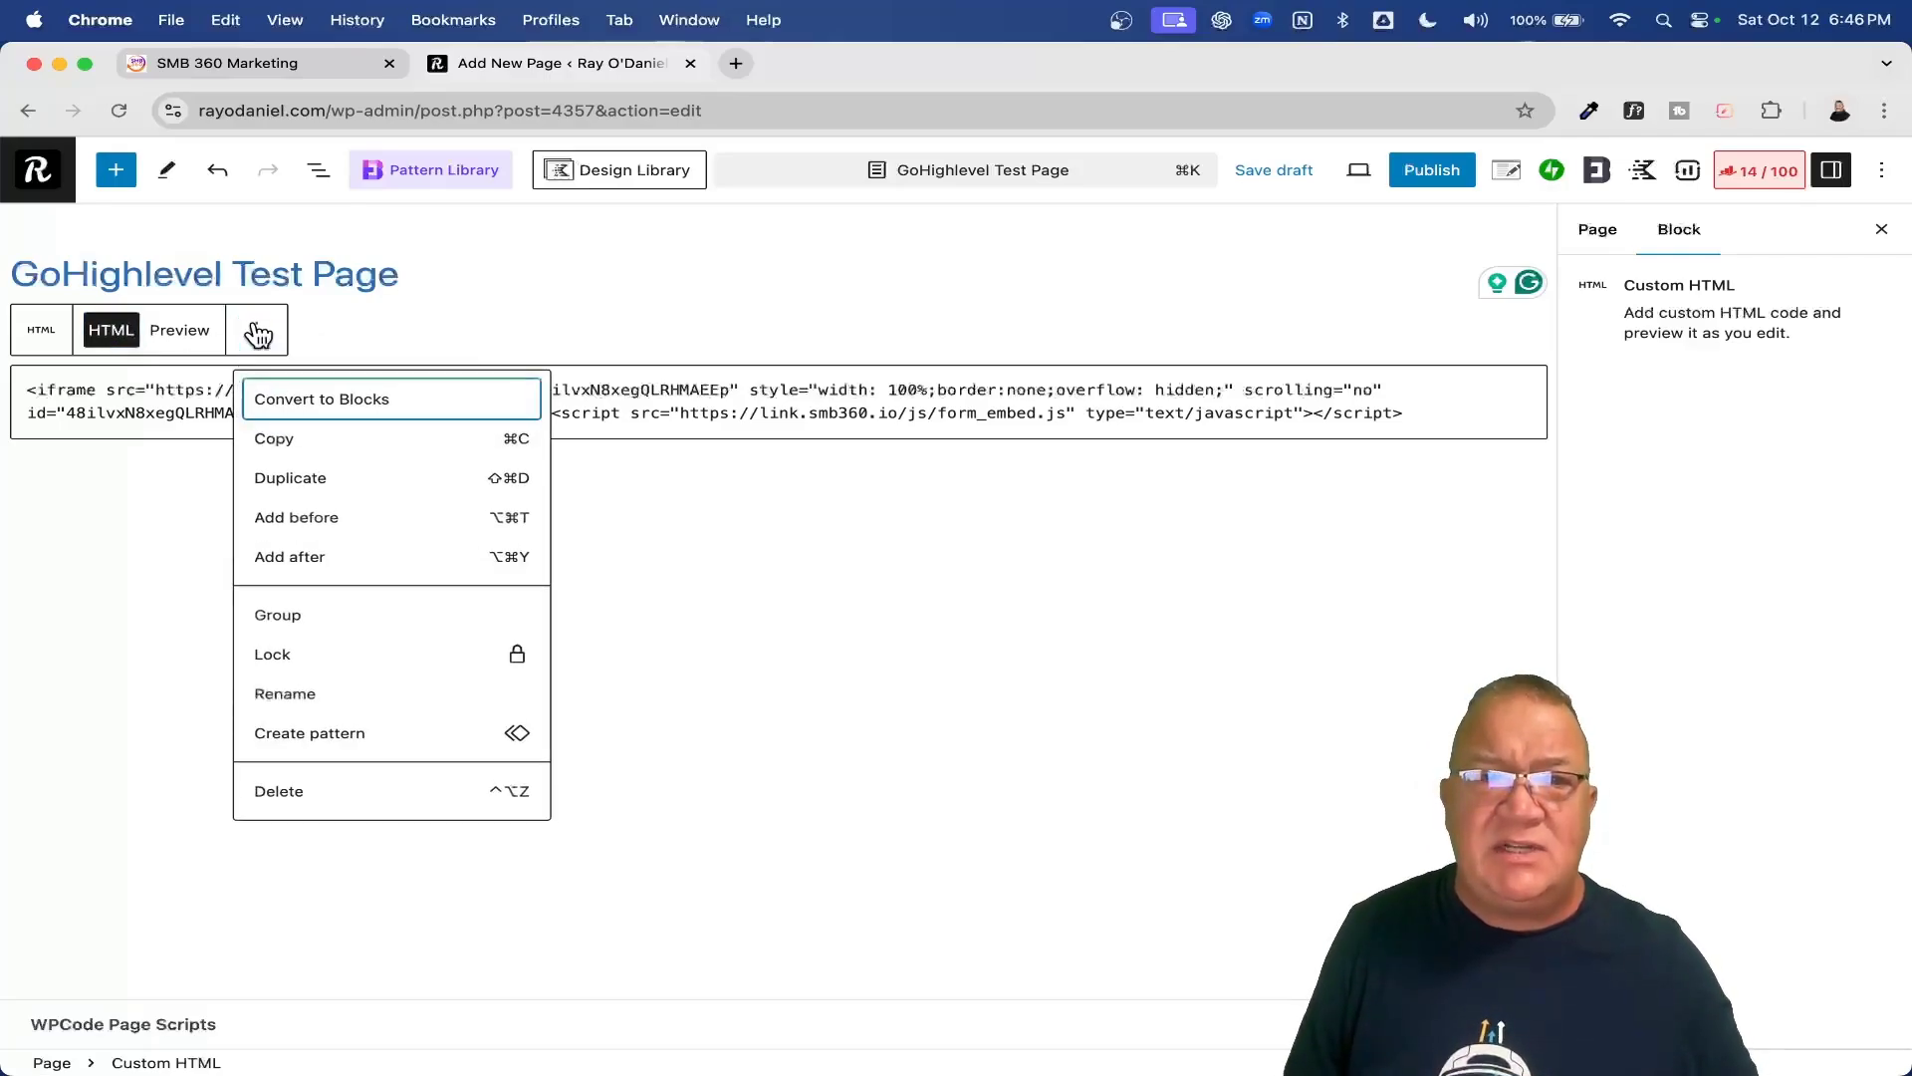
left_click(683, 422)
key("super+a")
type("\\")
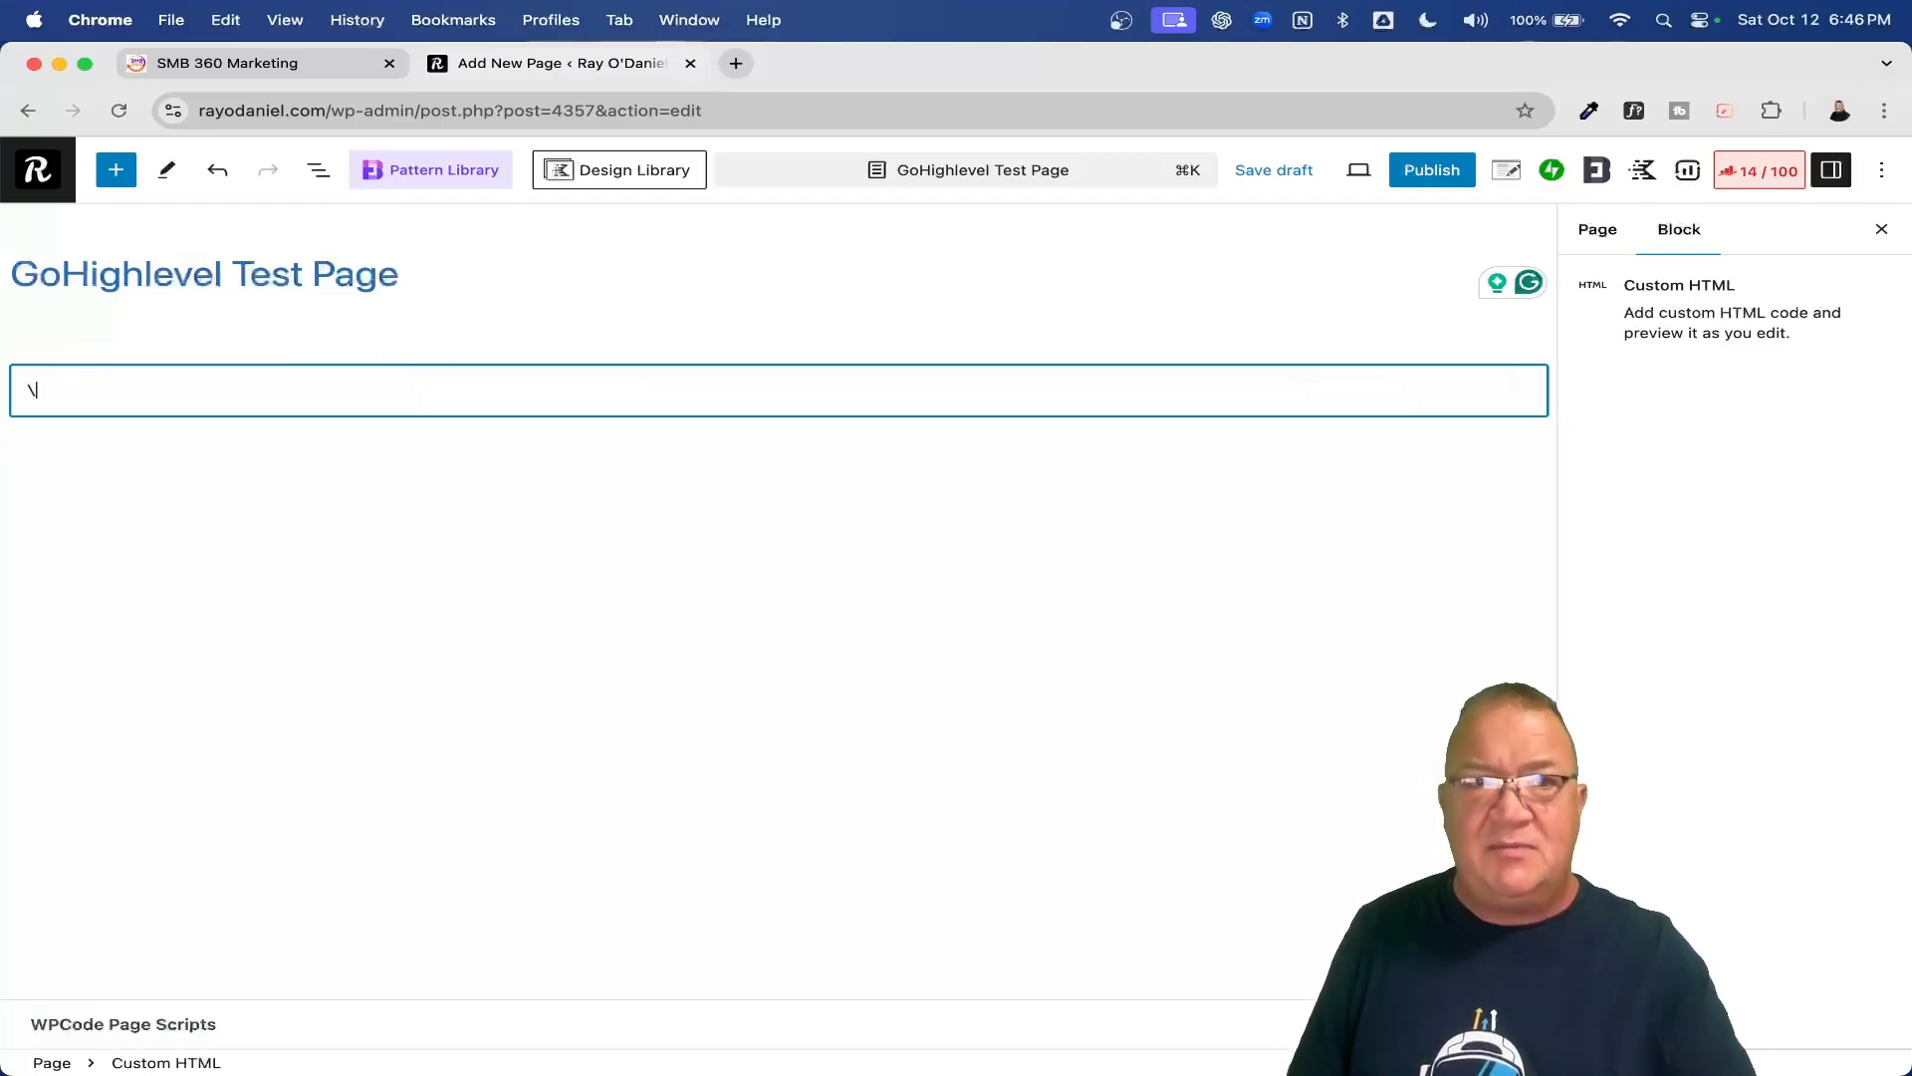
key("BackSpace")
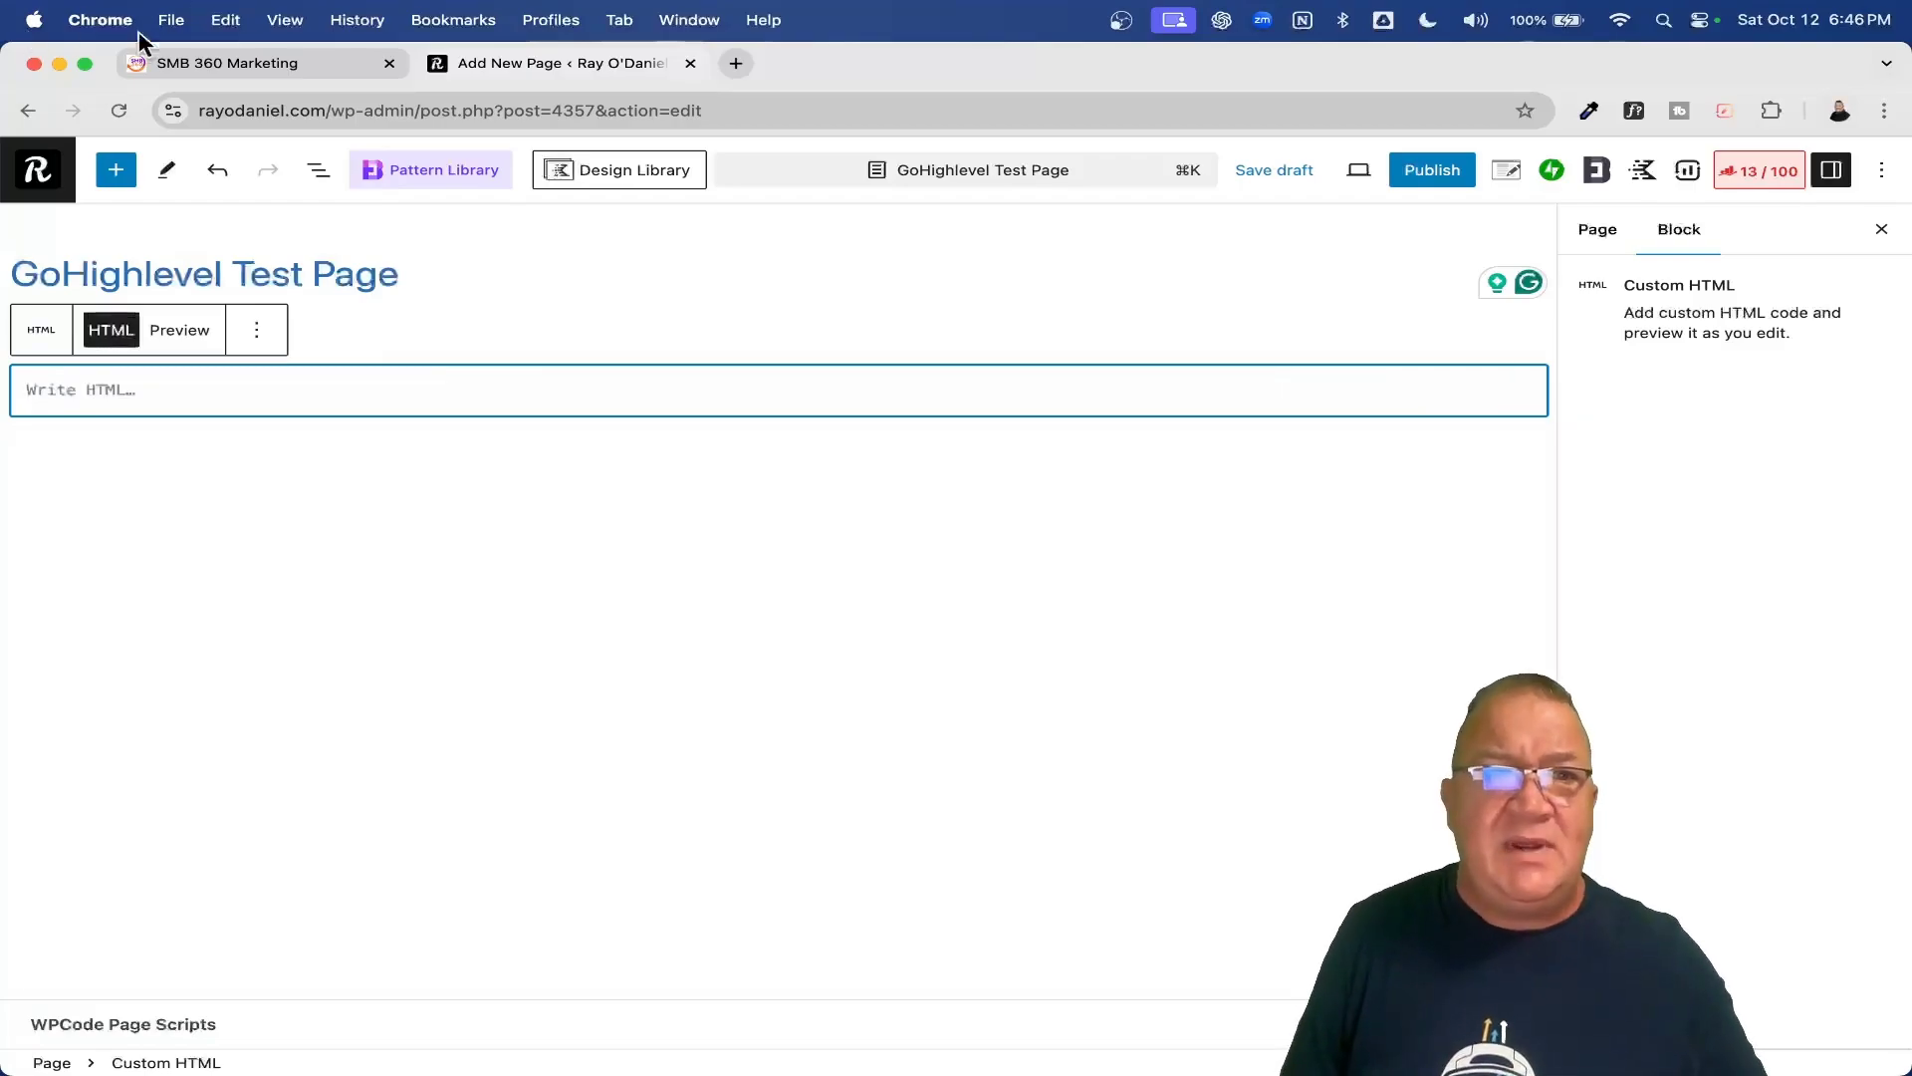
Switch back to SMB 360 Marketing and open the form builder list under Sites.
left_click(222, 66)
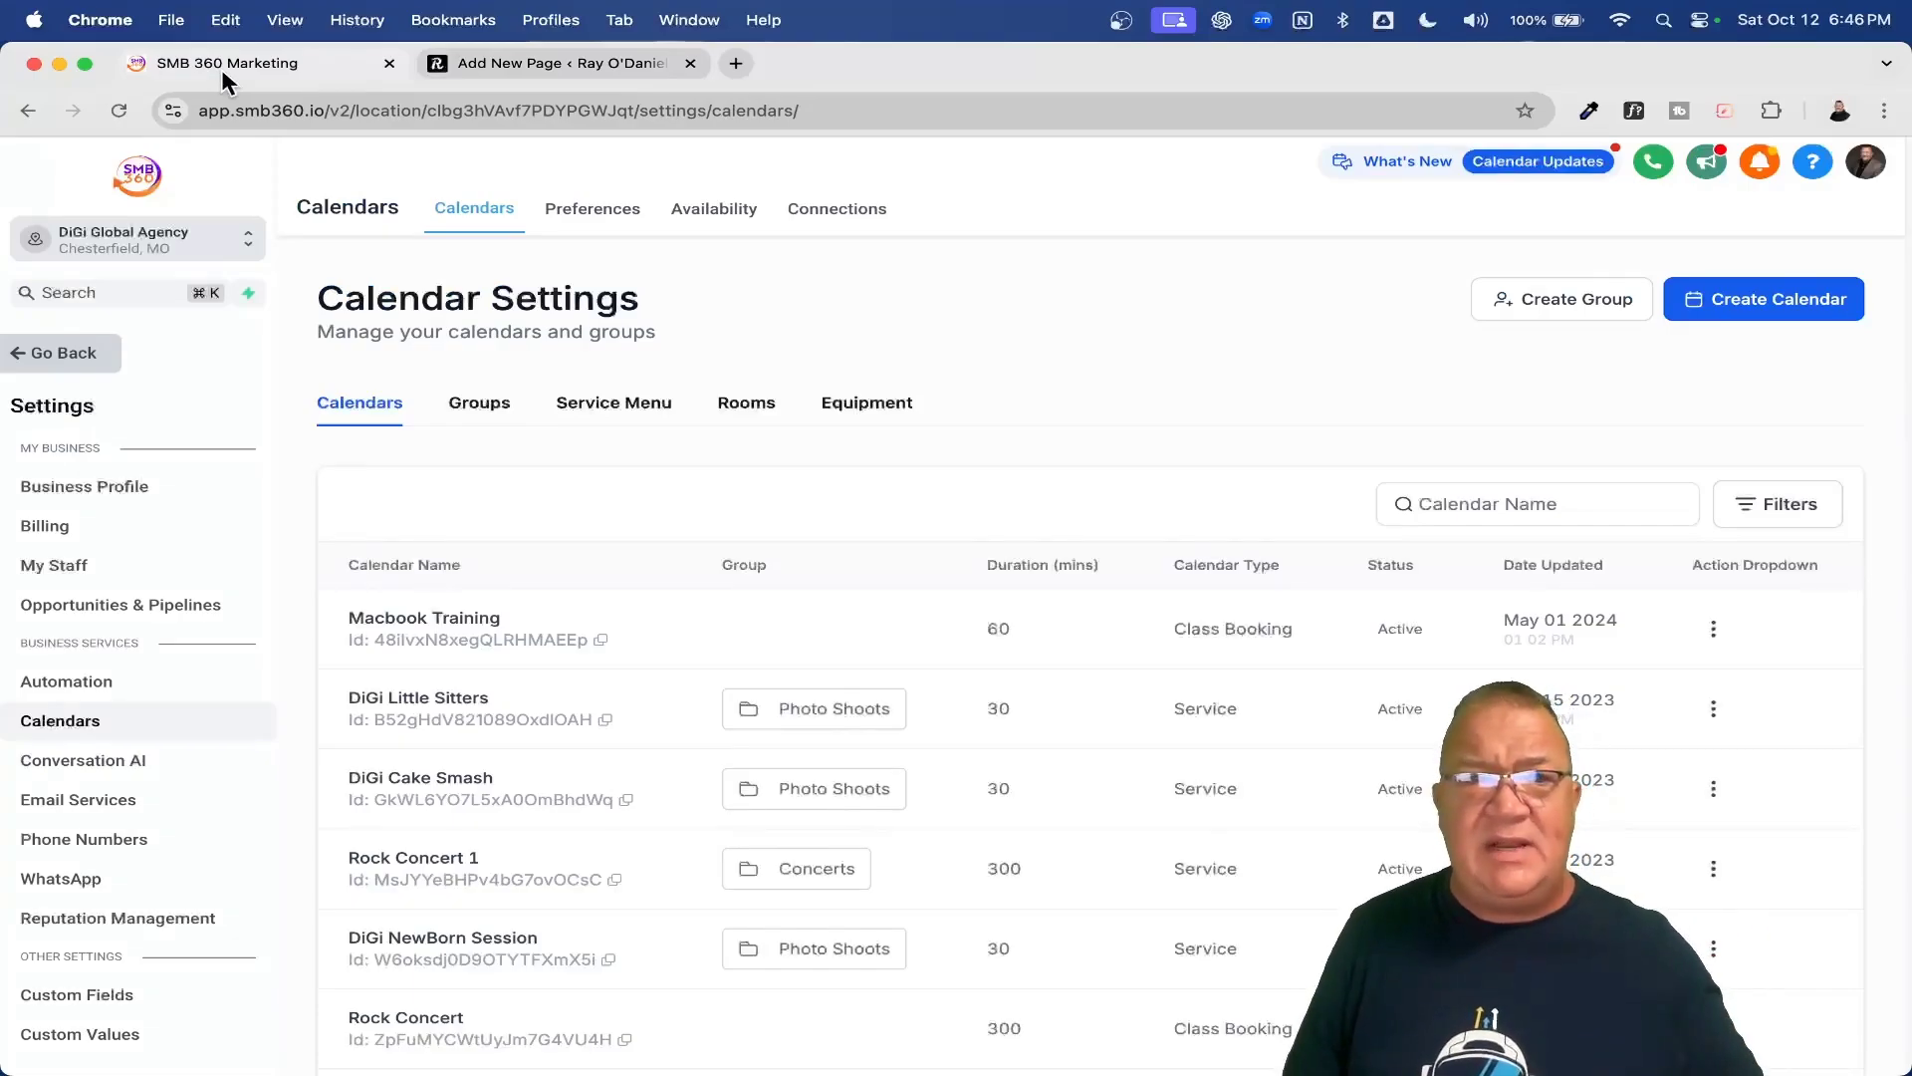
left_click(45, 357)
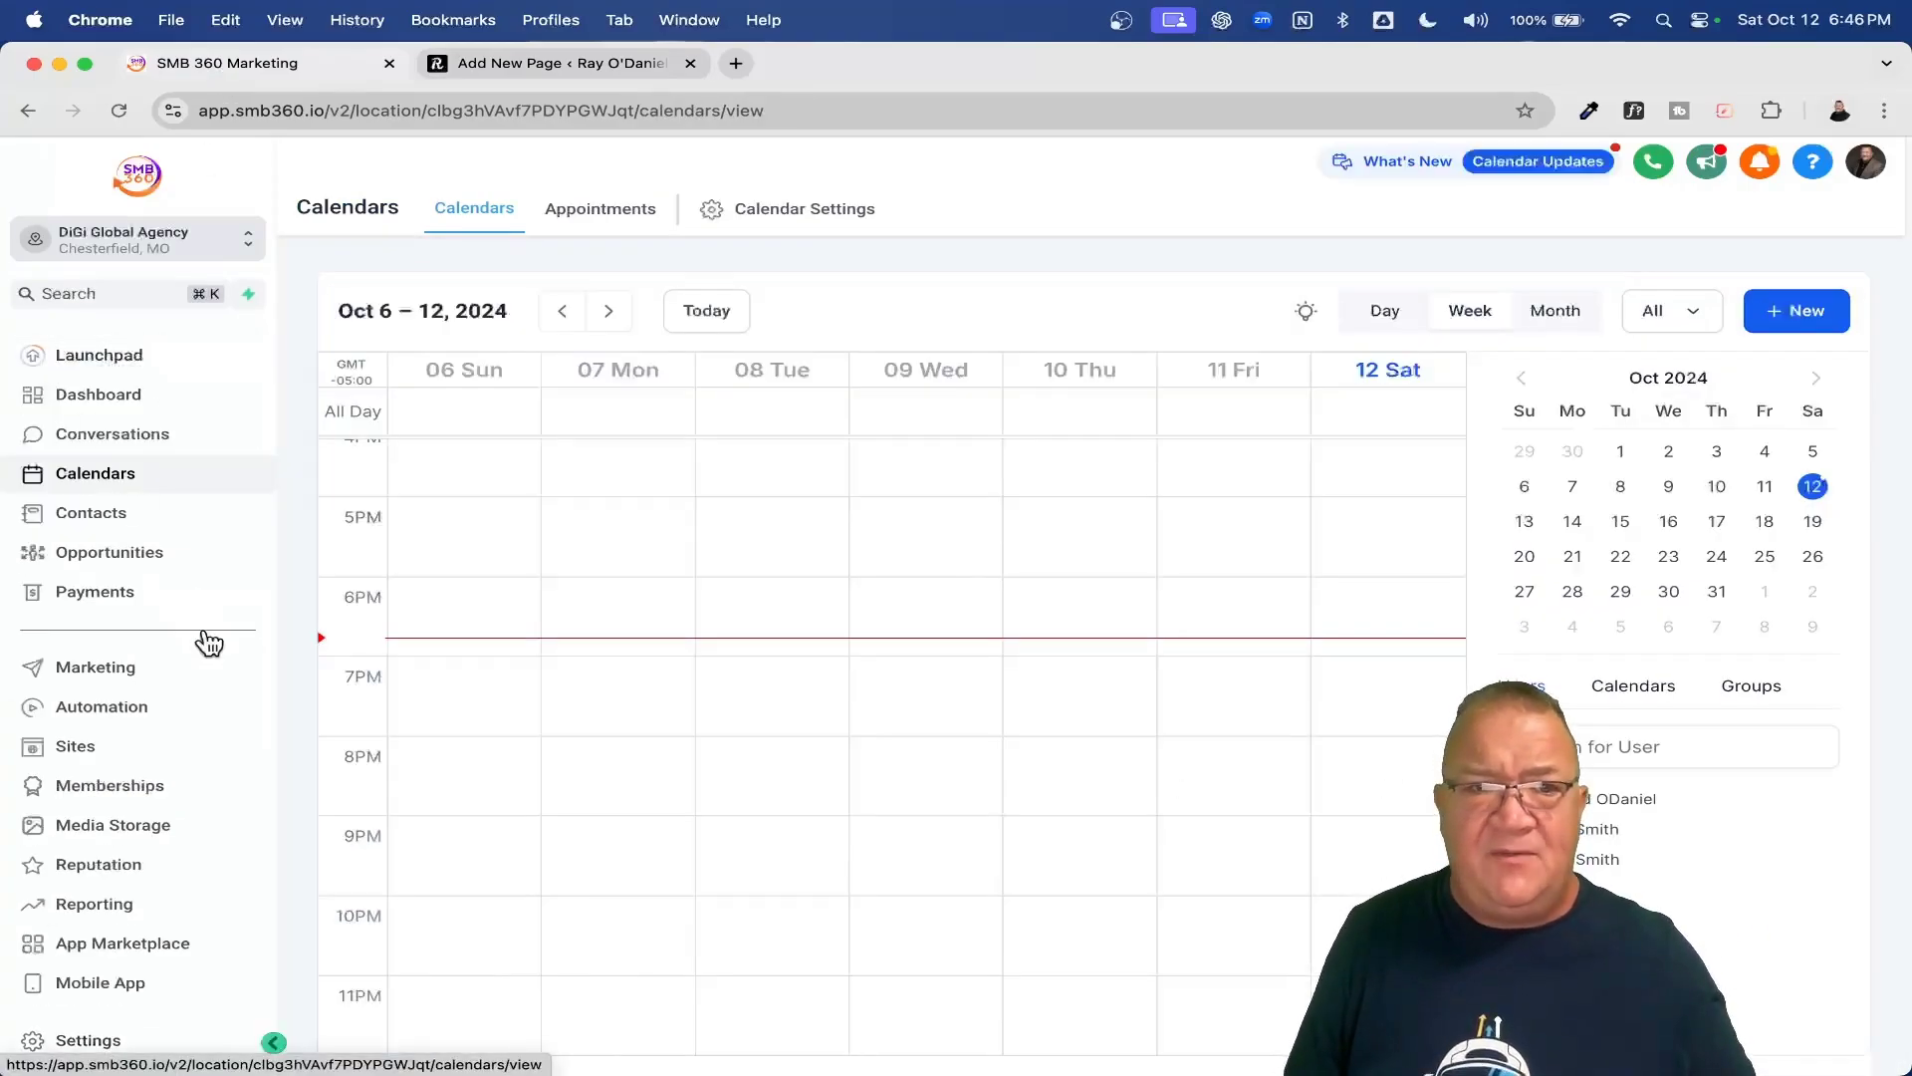
left_click(100, 754)
mouse_move(1123, 209)
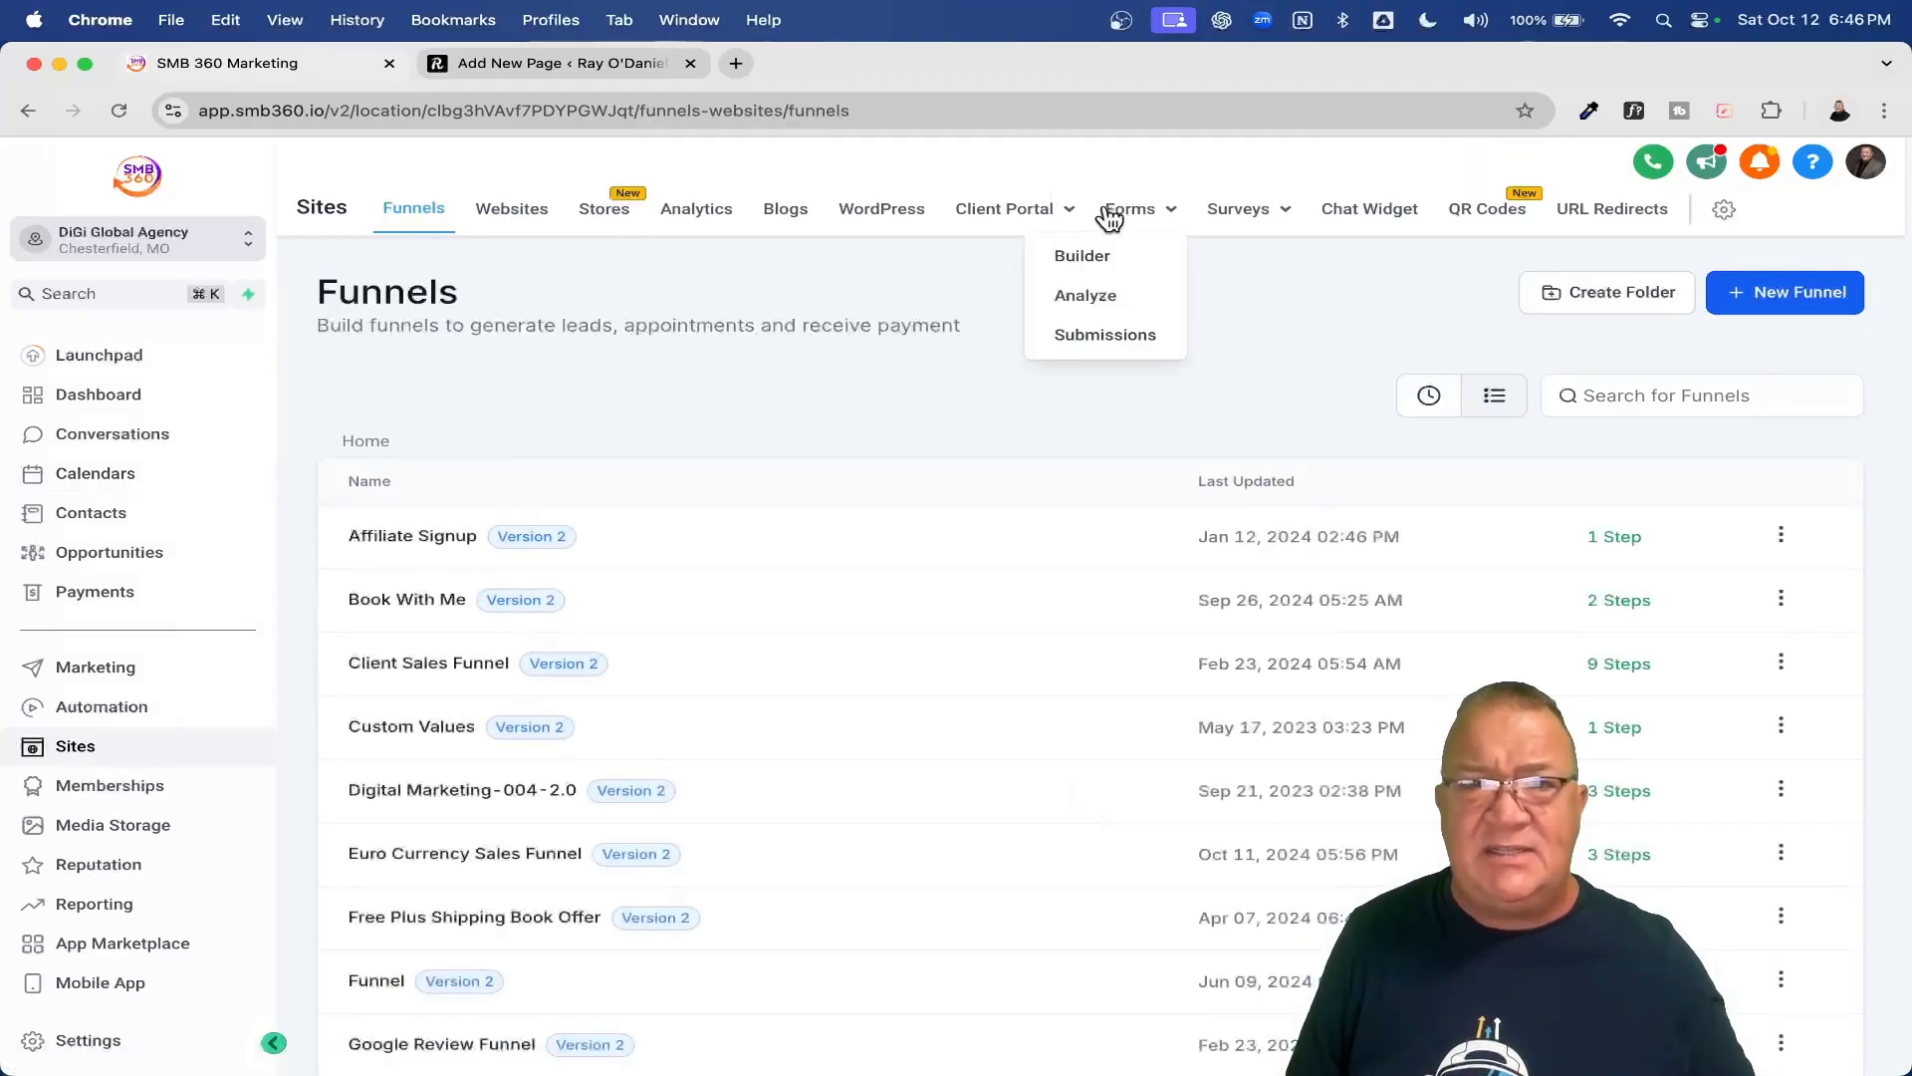
left_click(1096, 264)
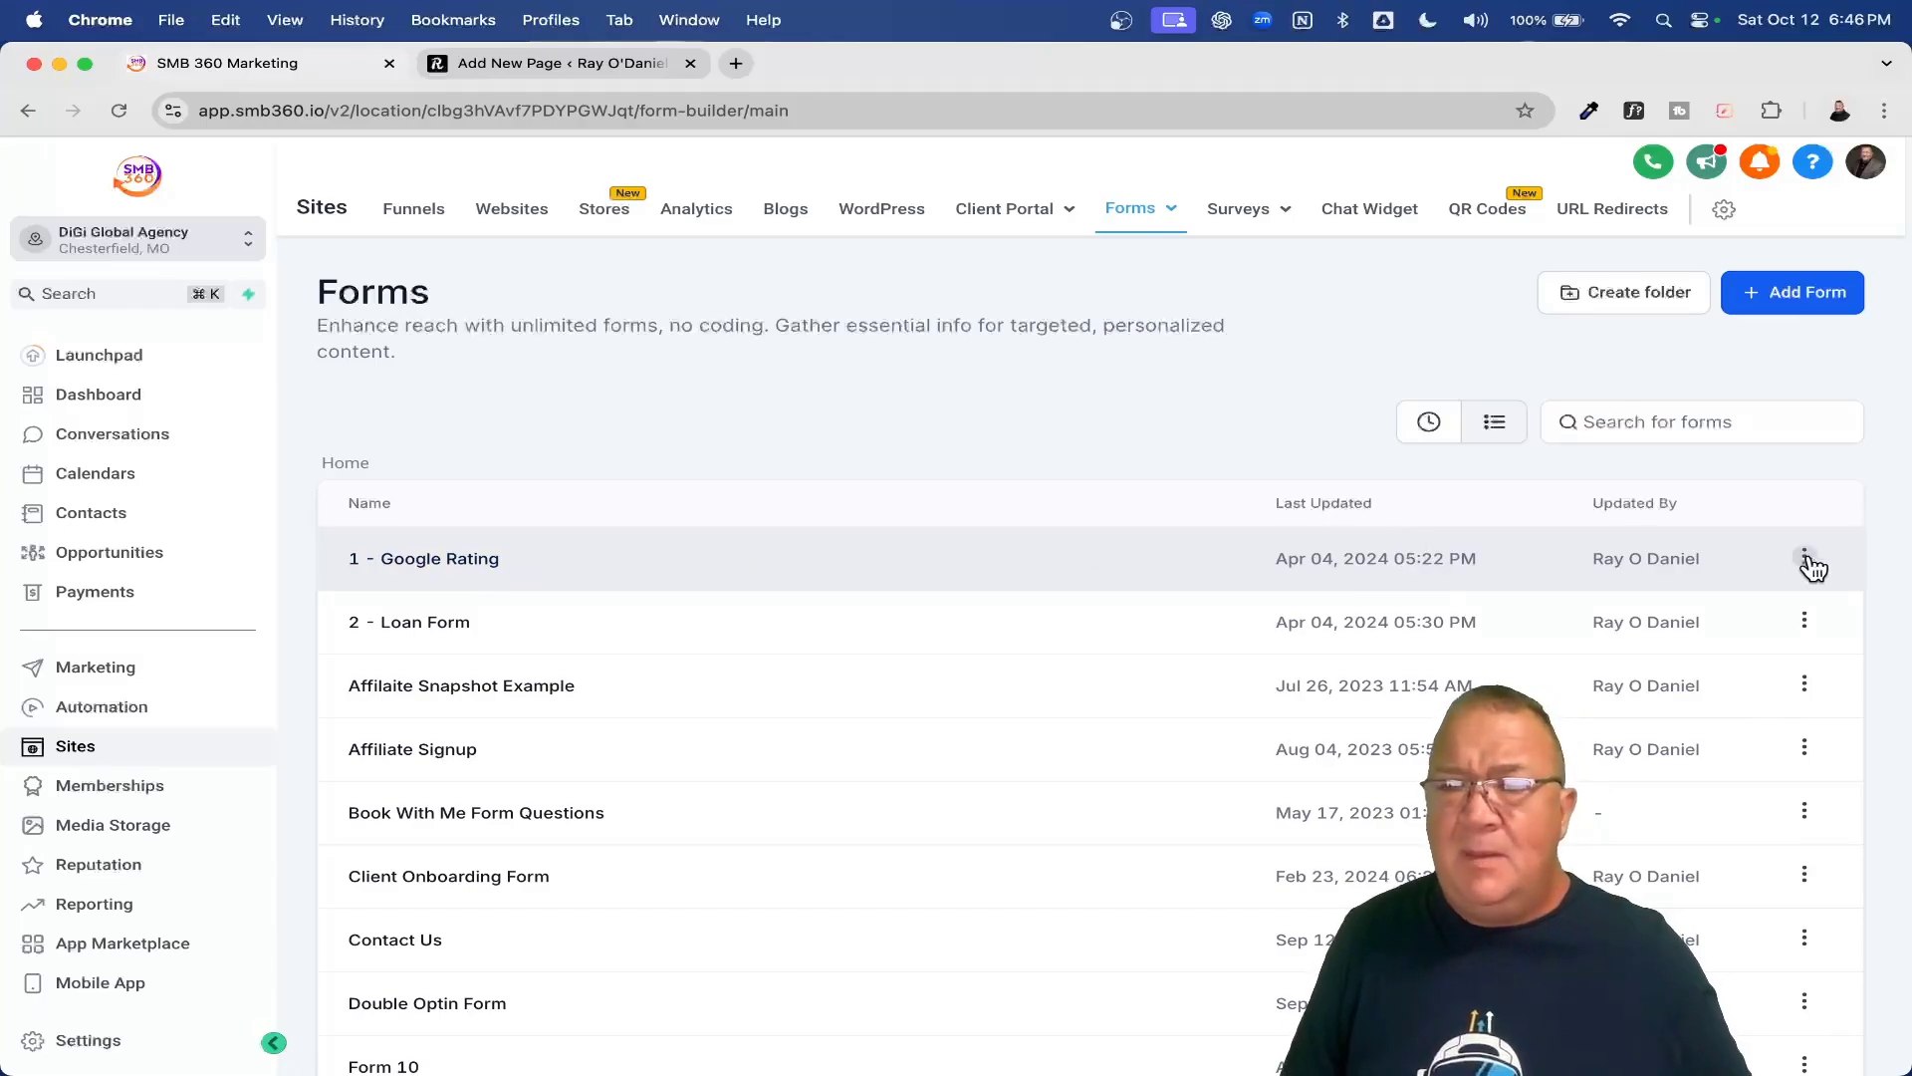
Open the 1 - Google Rating form for editing and examine the embed layouts and copy options in its integration settings.
left_click(1804, 557)
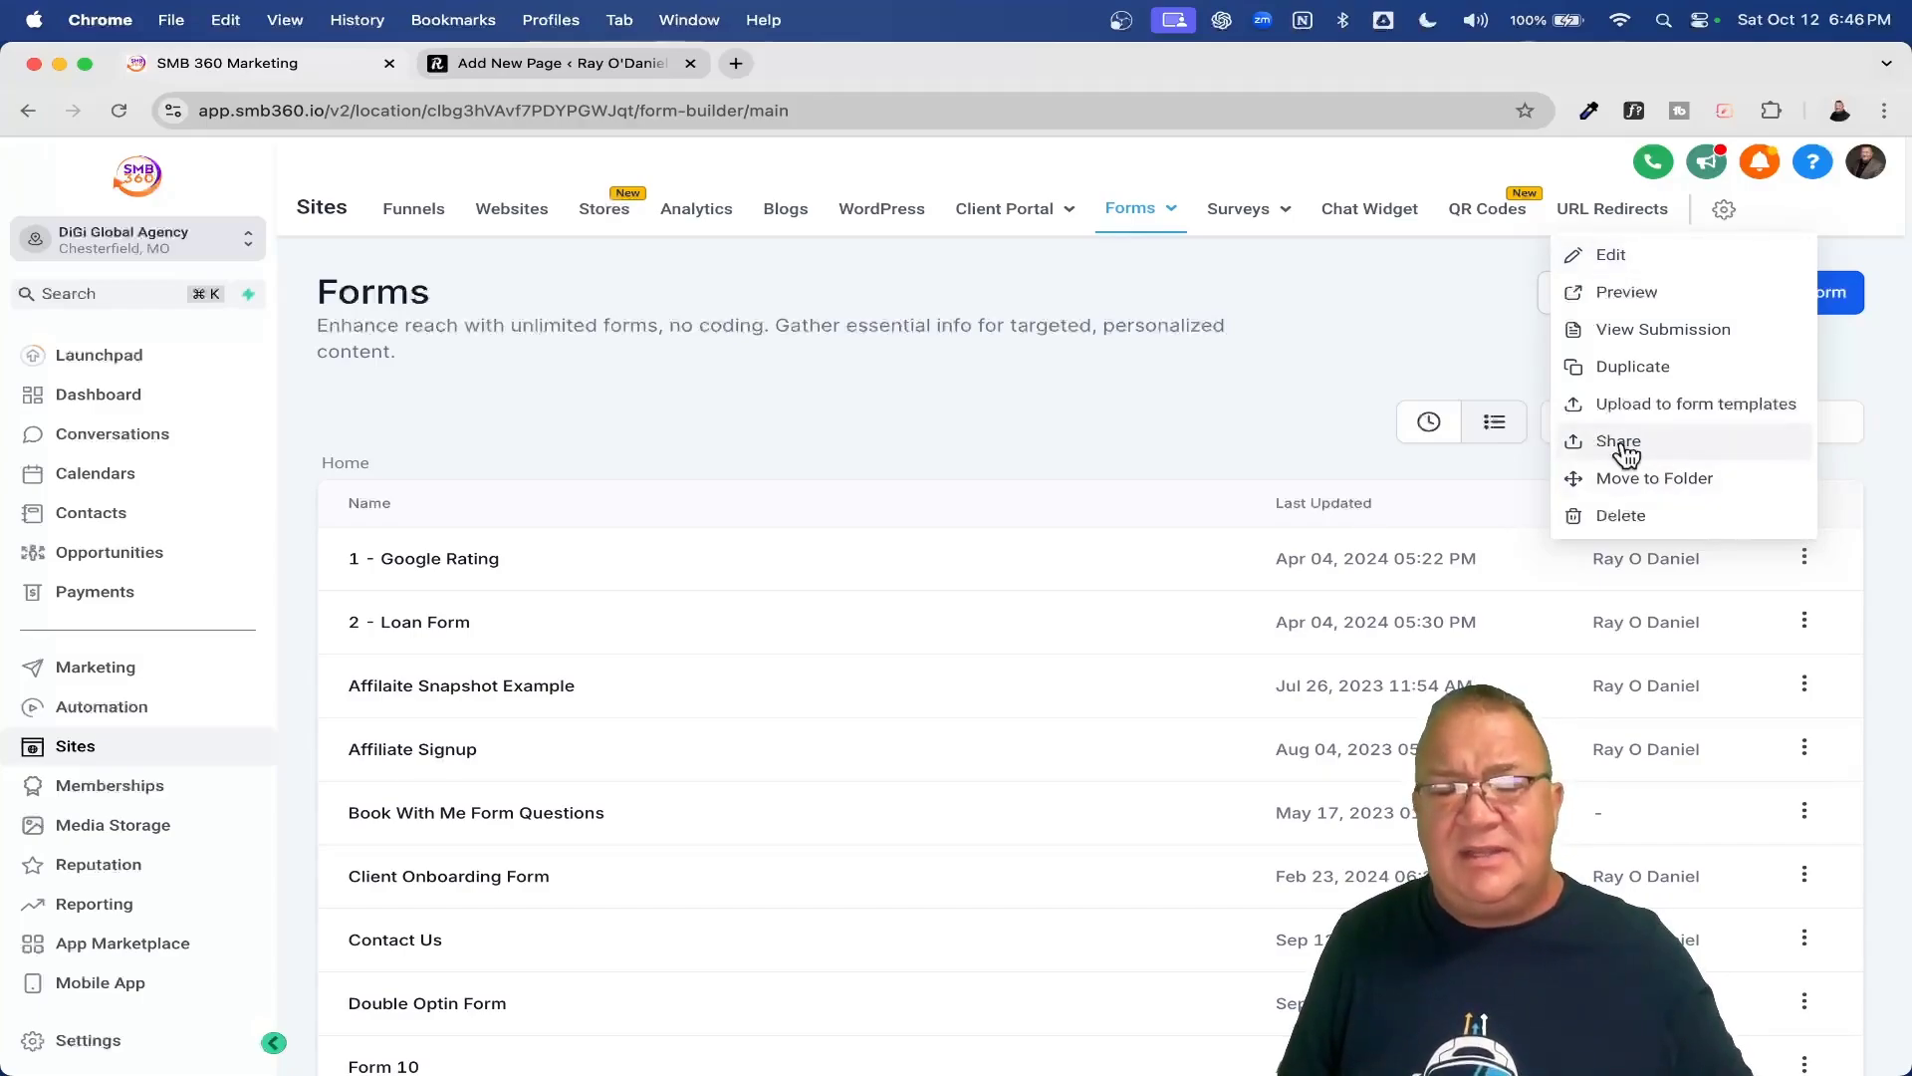
left_click(1621, 257)
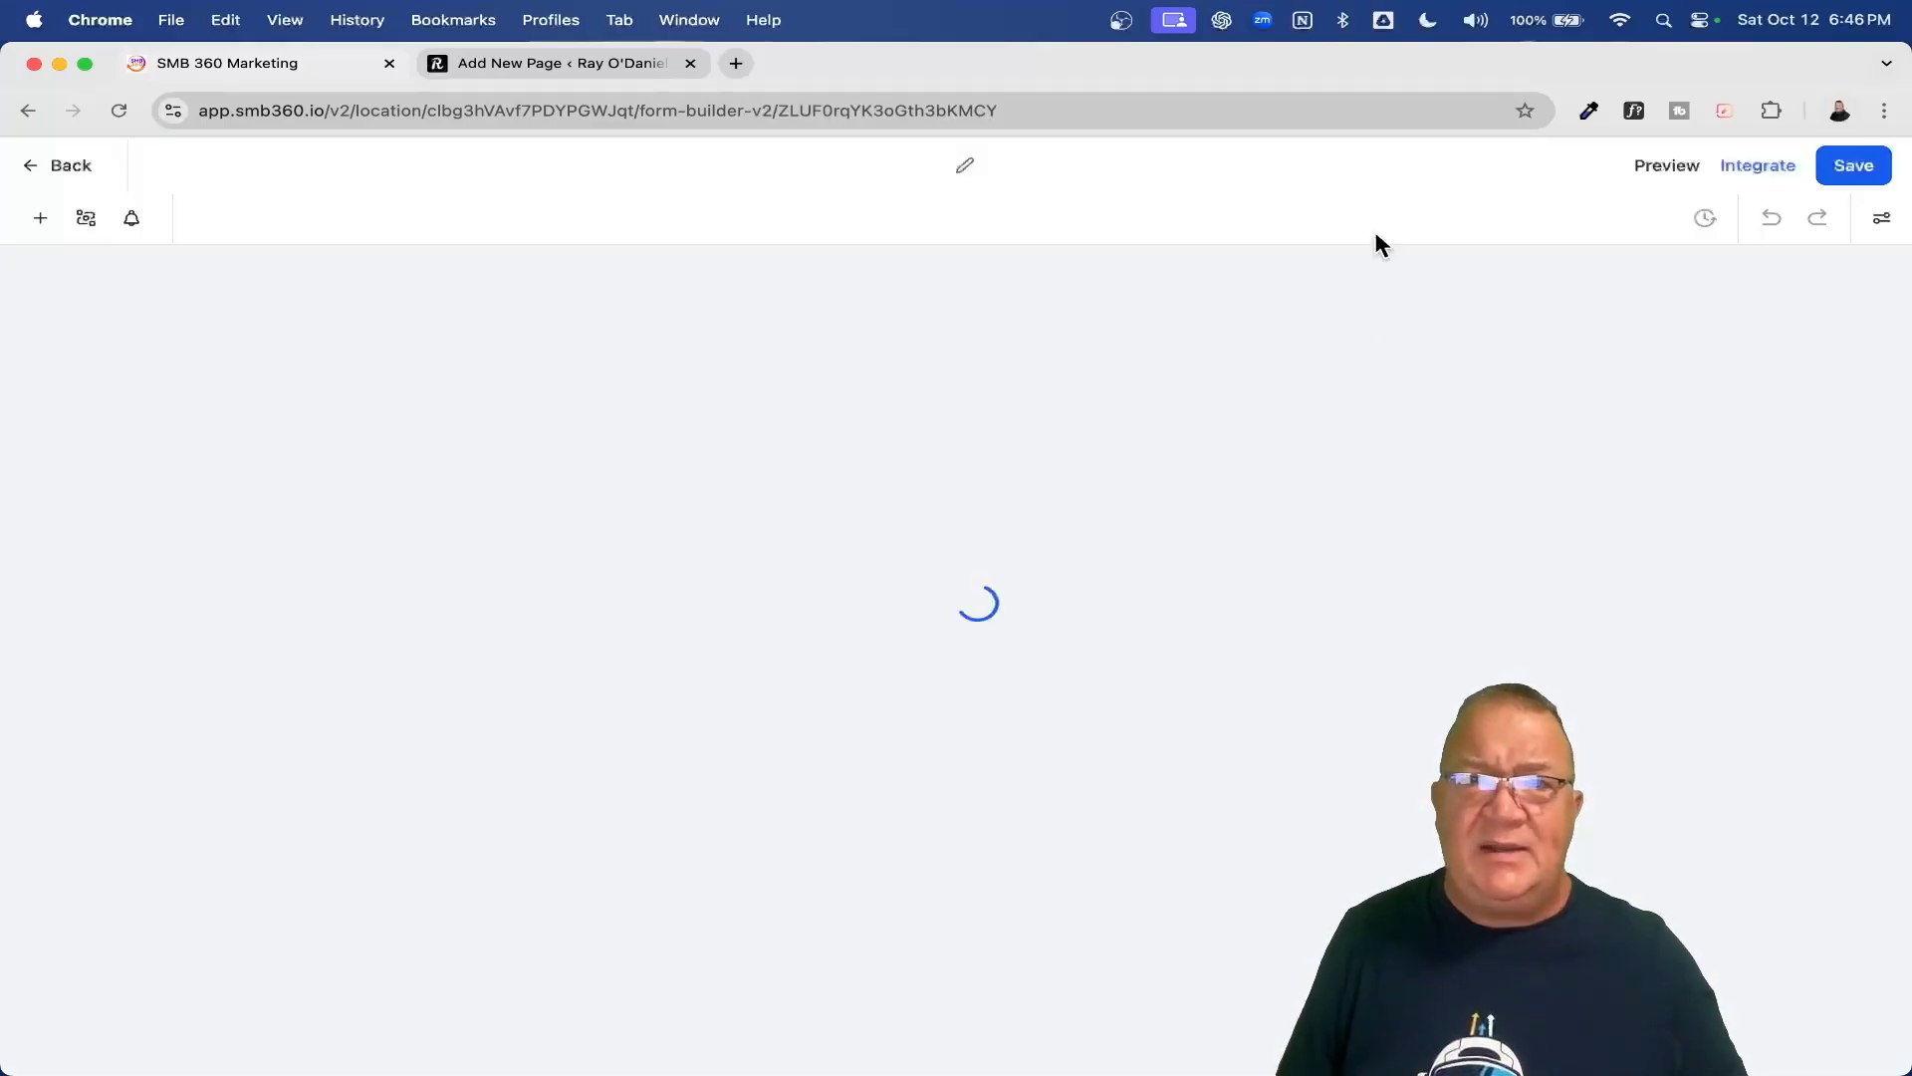
left_click(1733, 179)
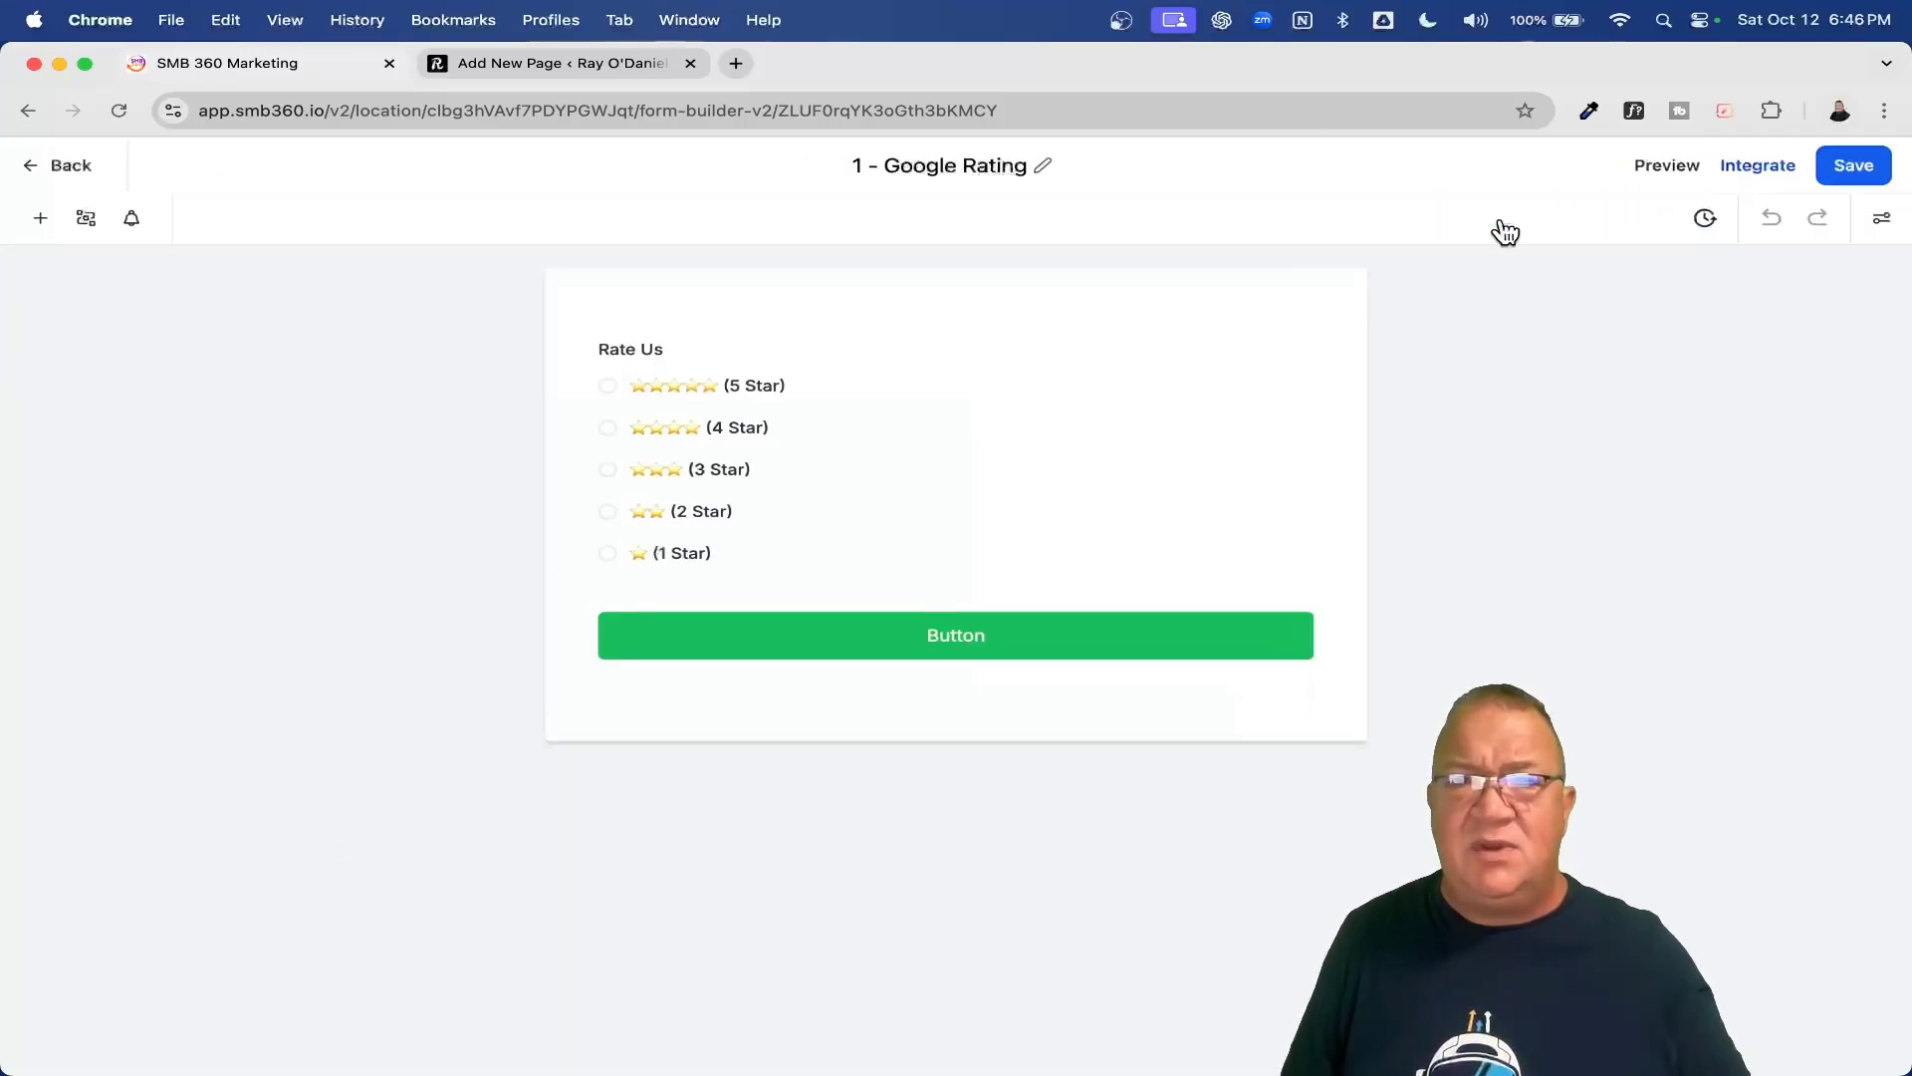
left_click(1579, 234)
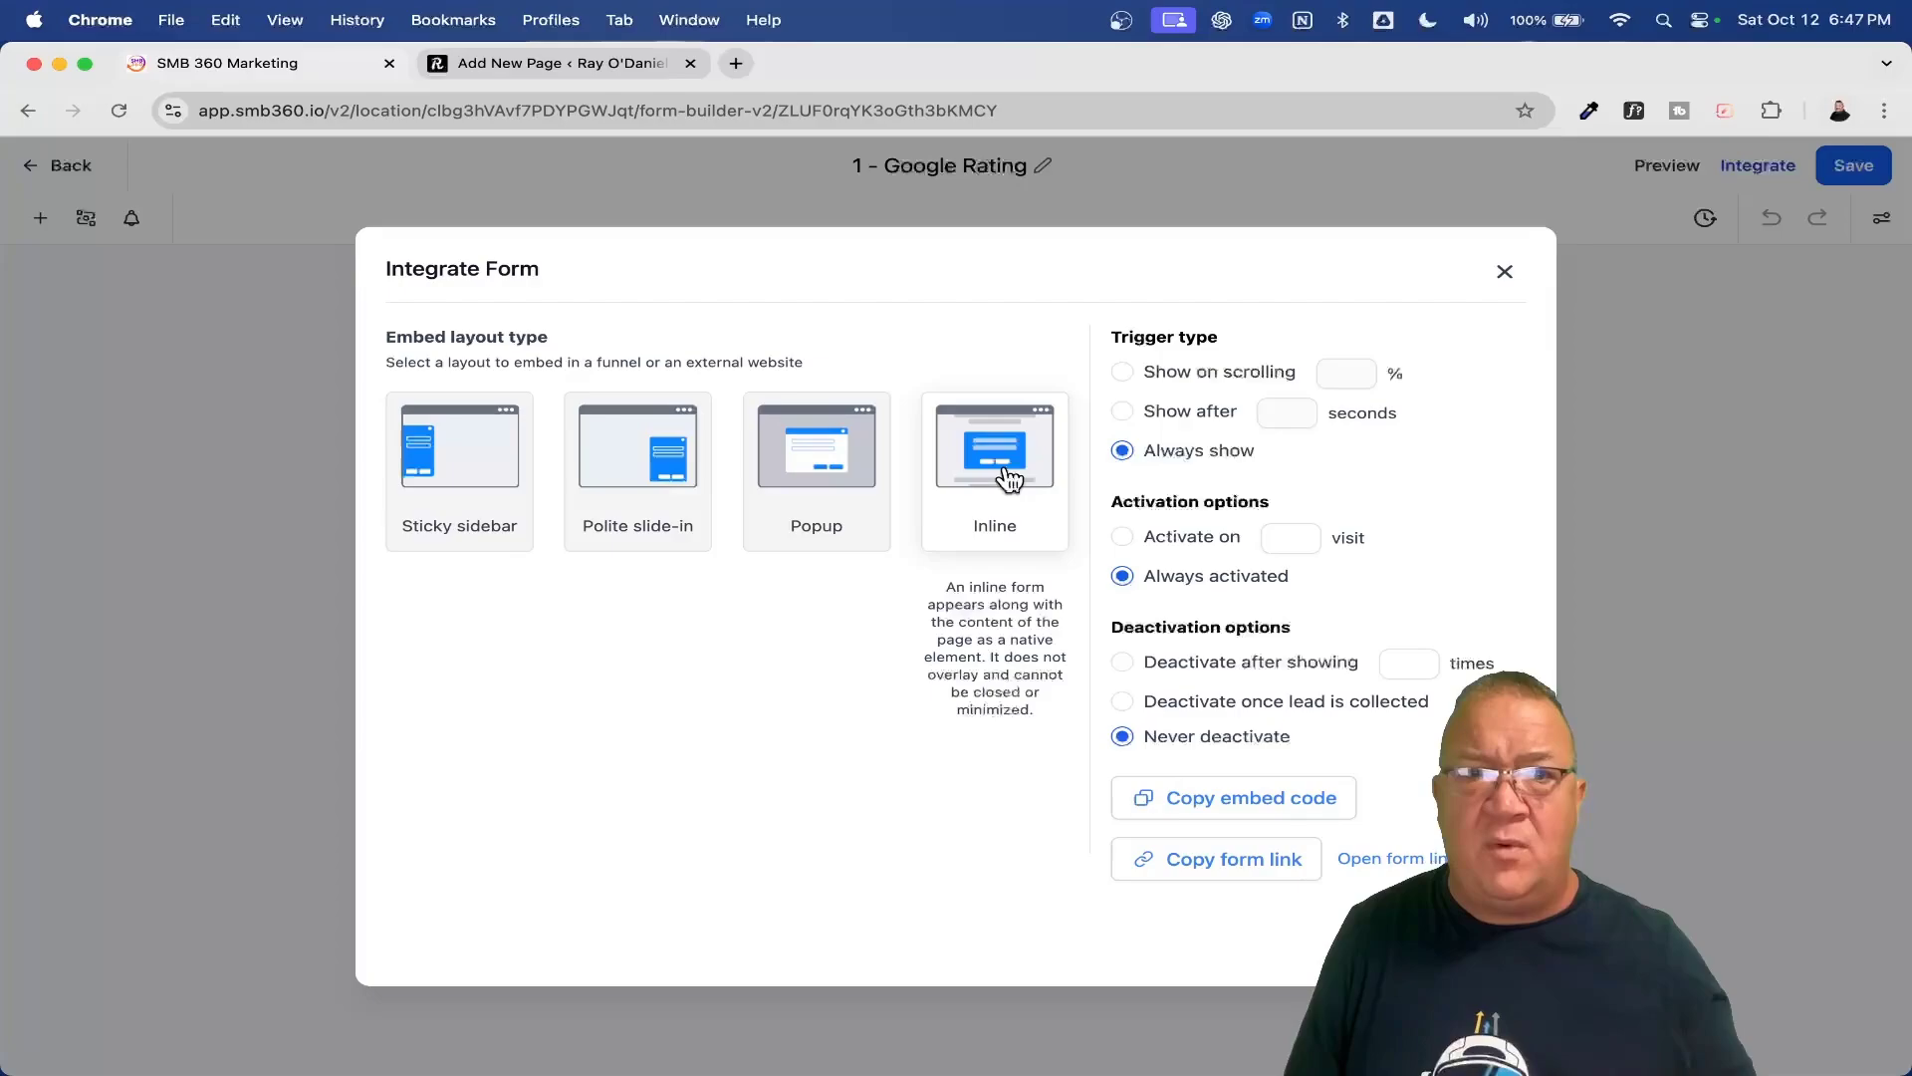
mouse_move(795, 452)
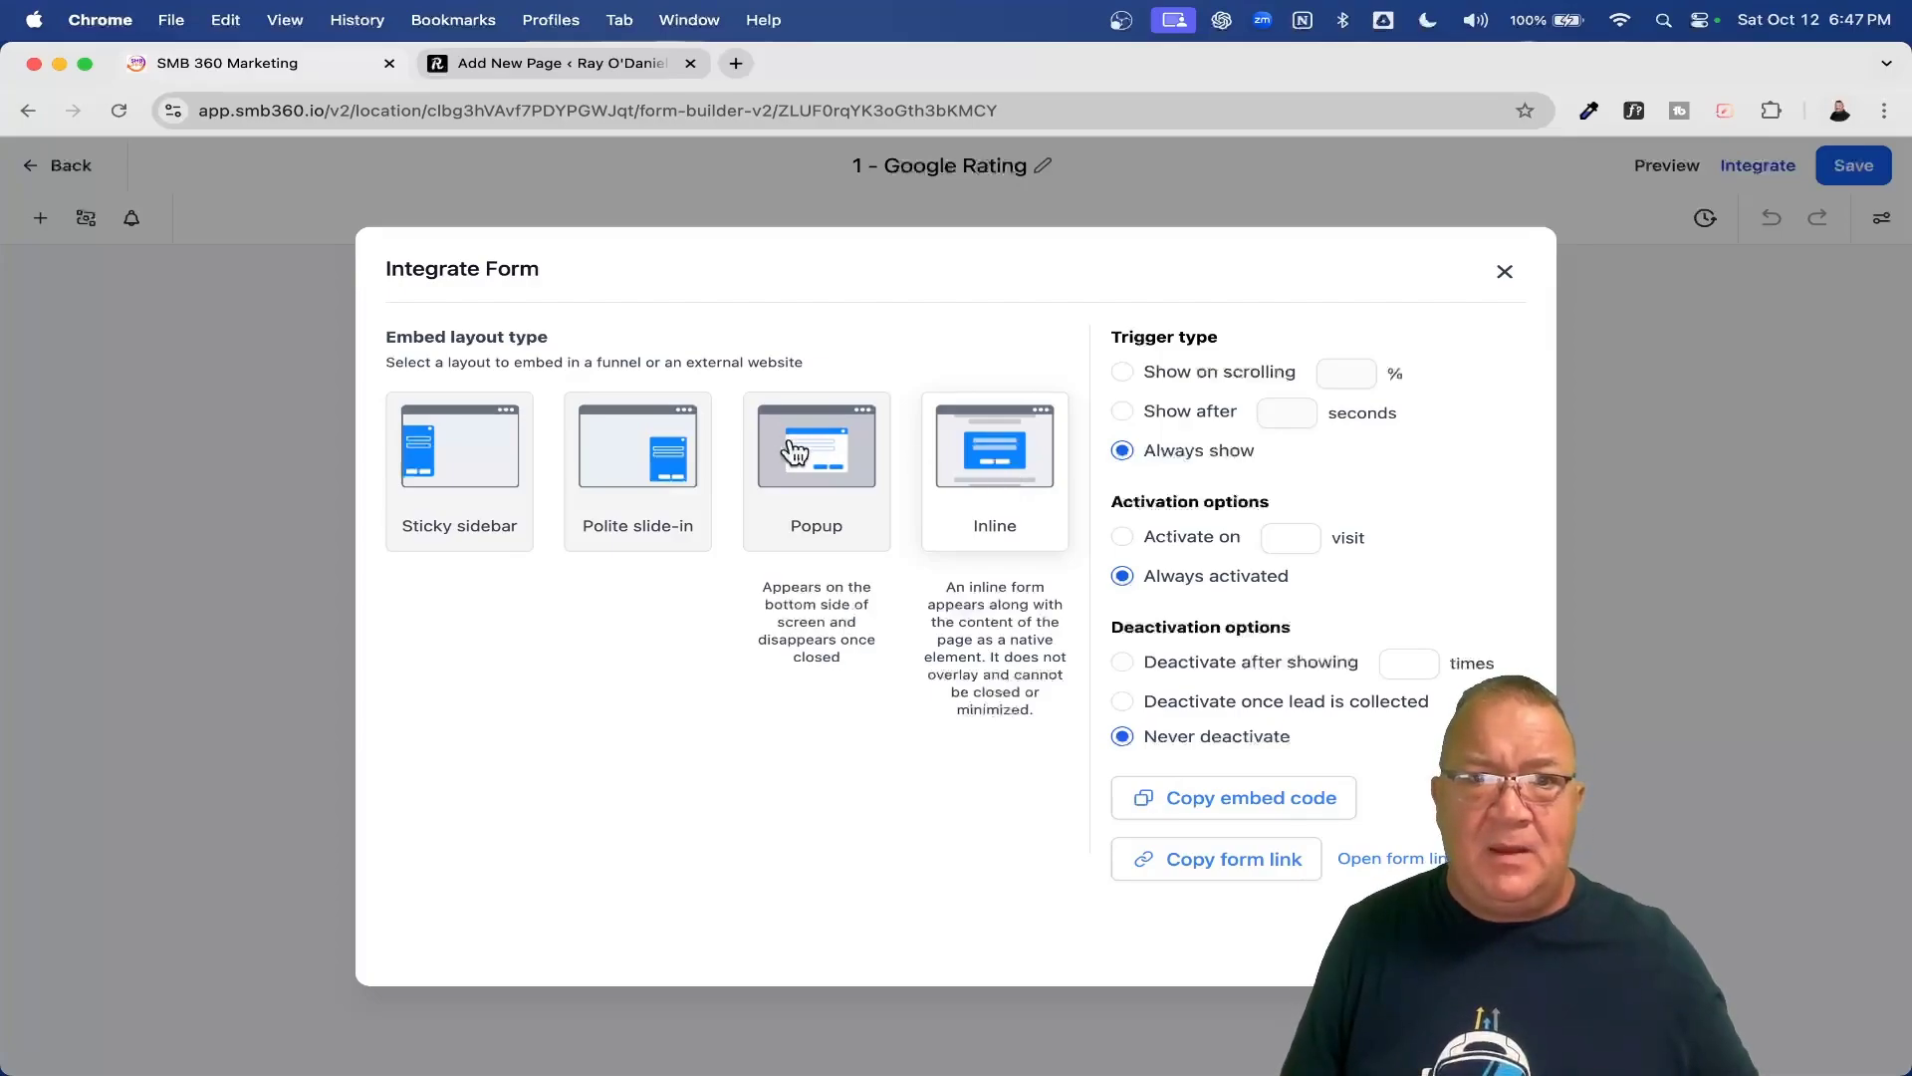
mouse_move(607, 468)
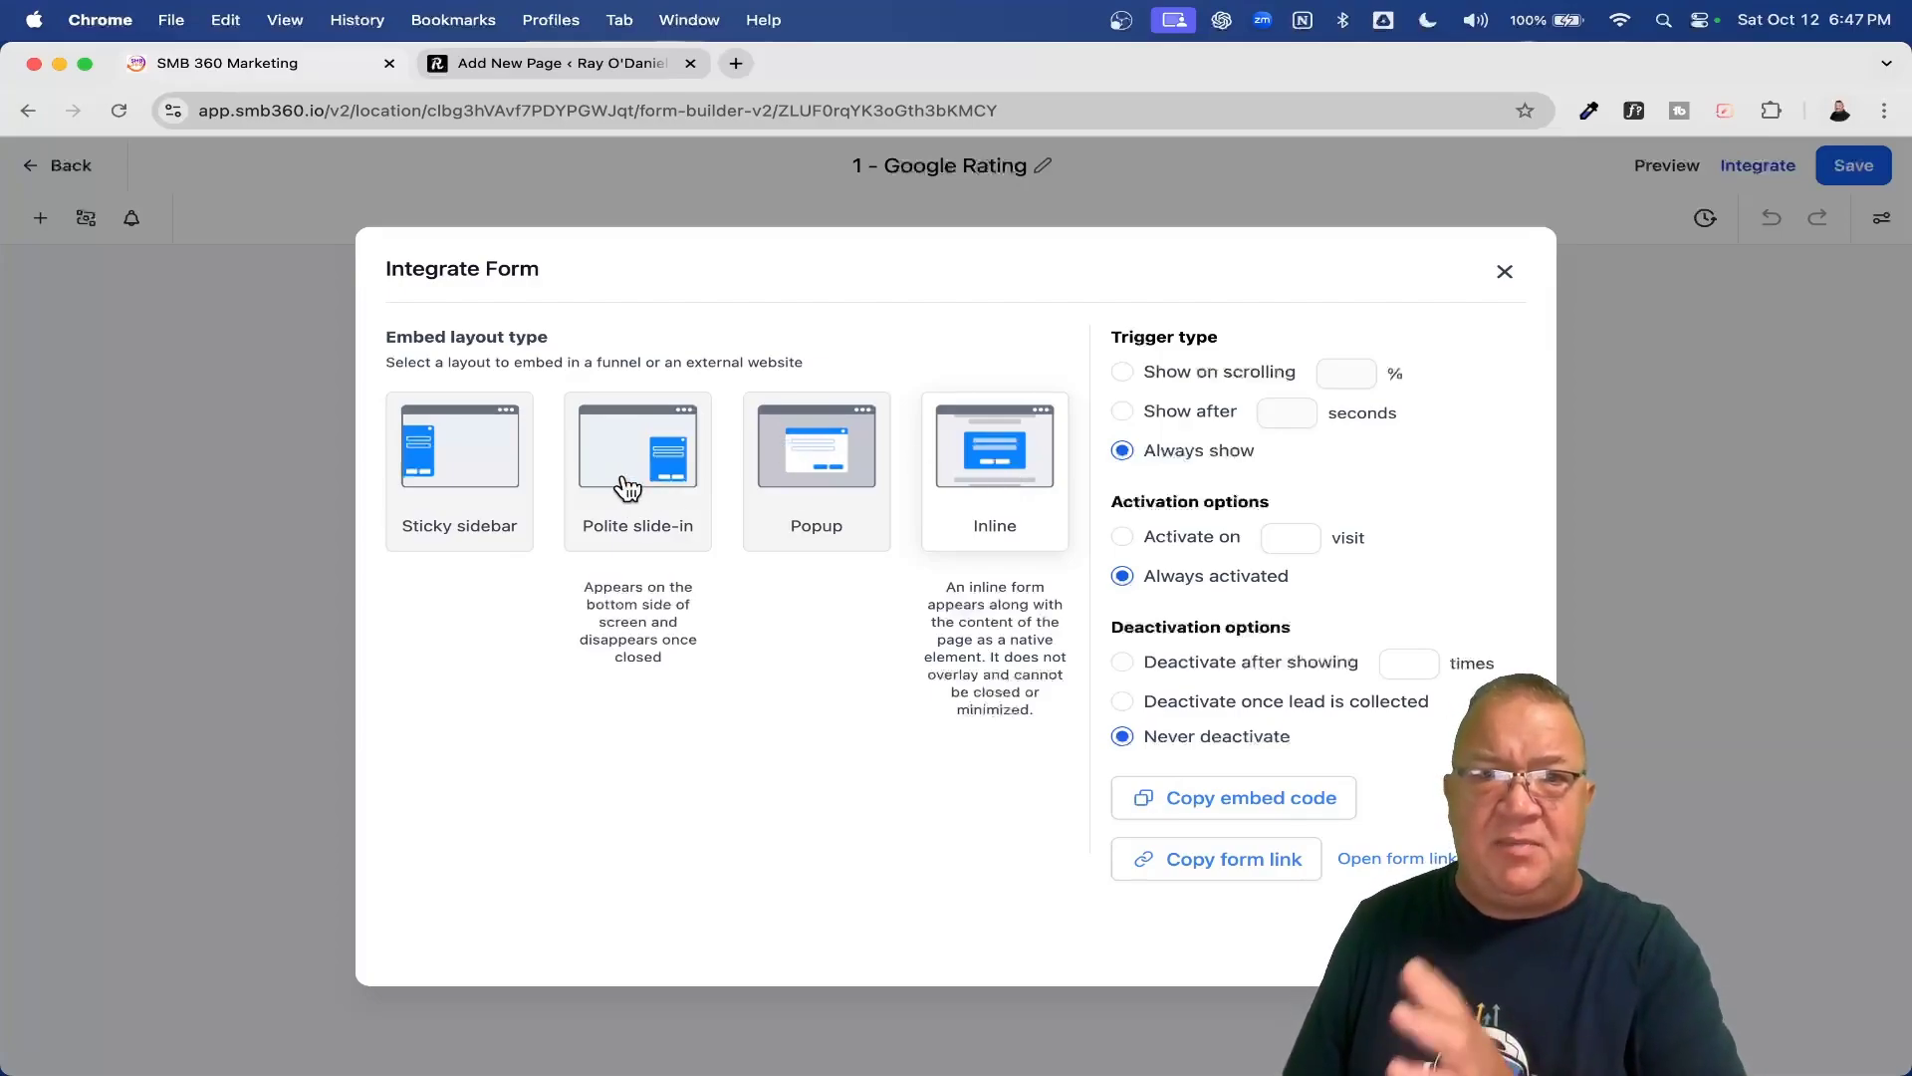
mouse_move(461, 481)
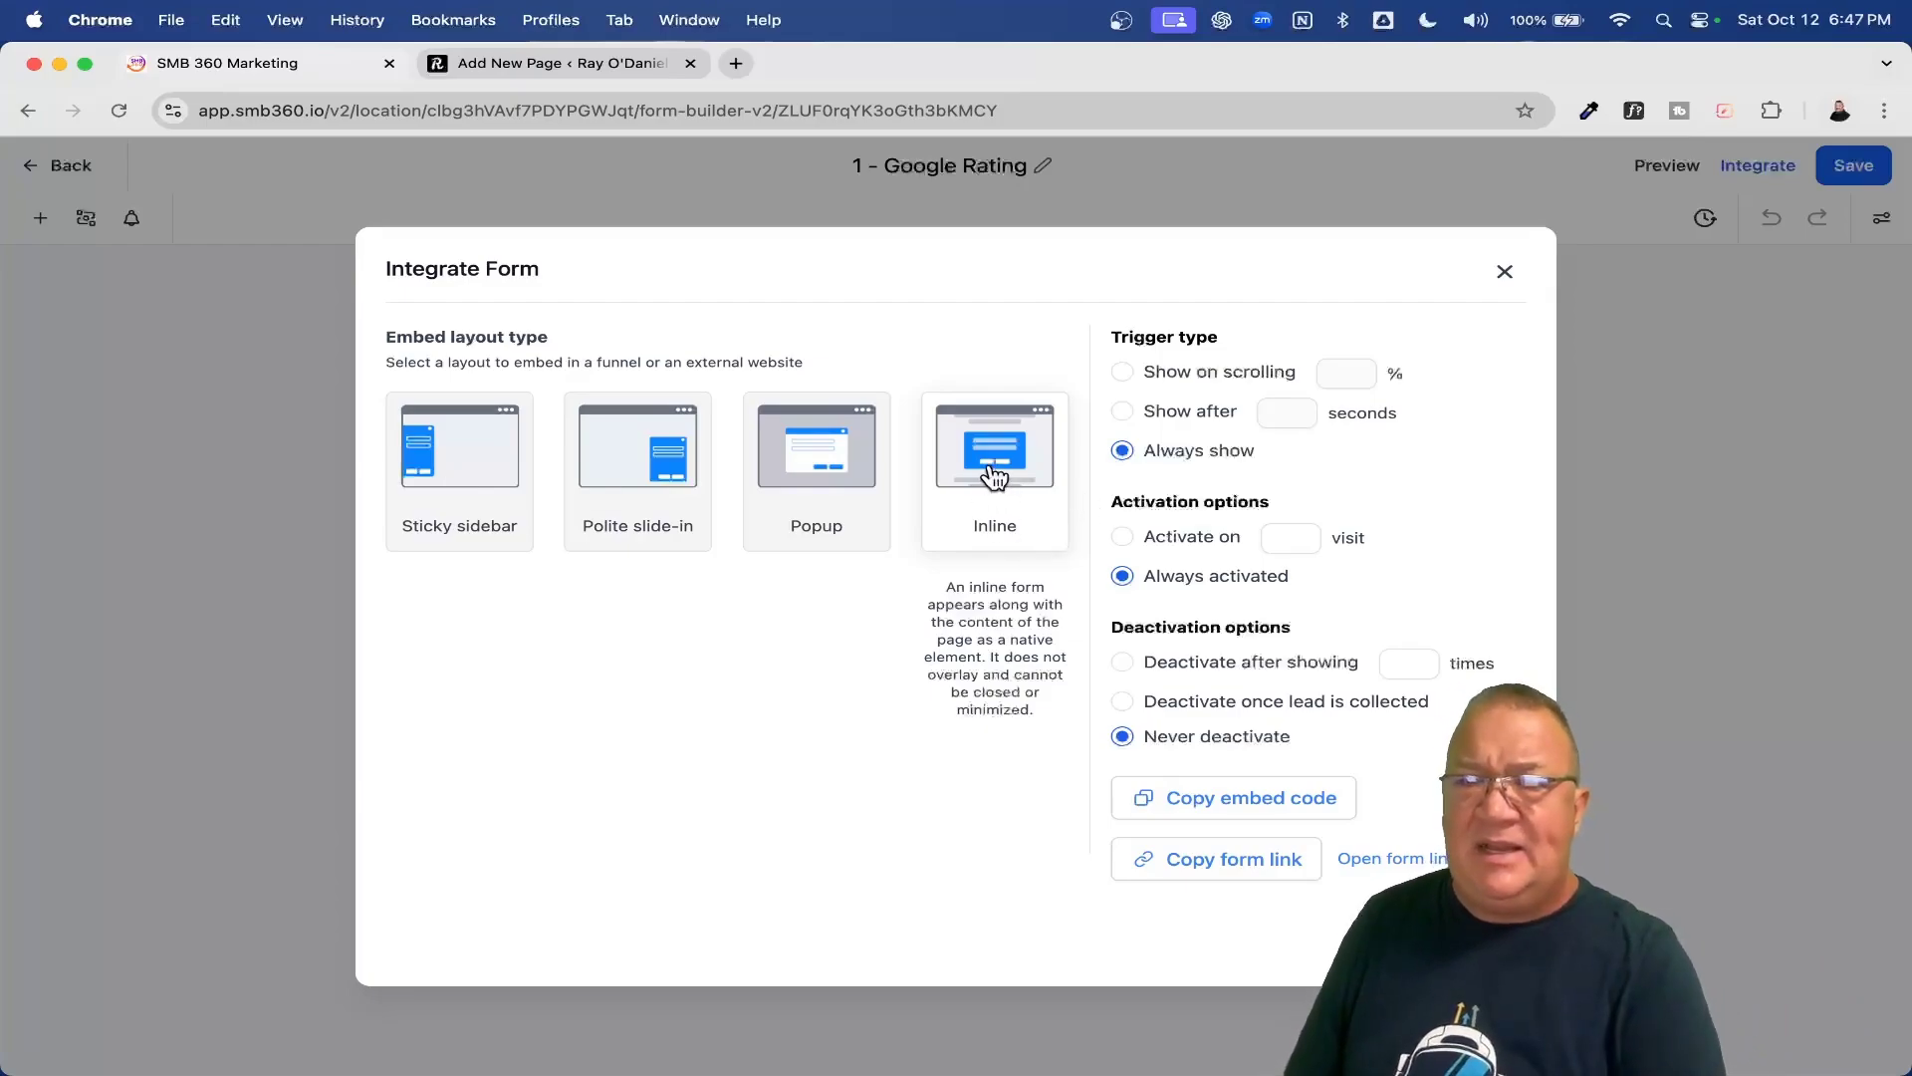
scroll(1350, 877, "up", 5)
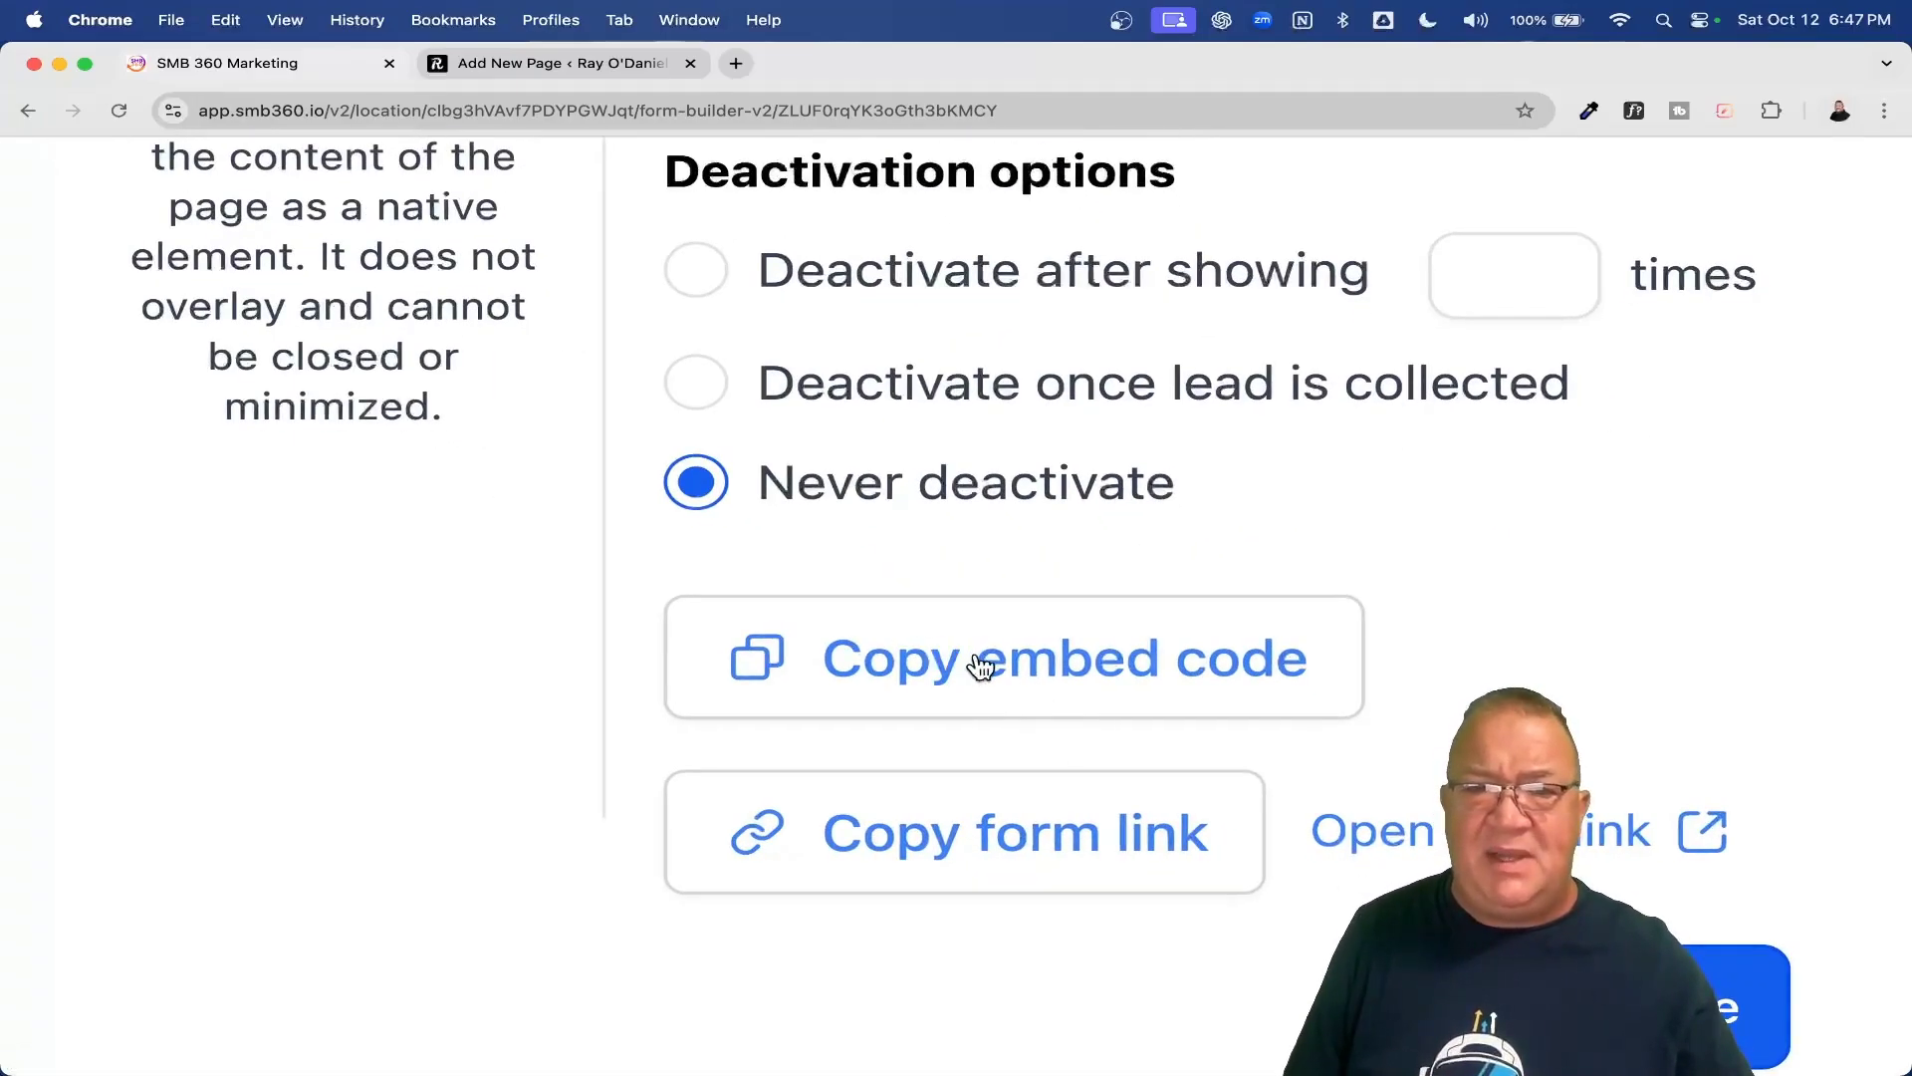
scroll(982, 661, "down", 5)
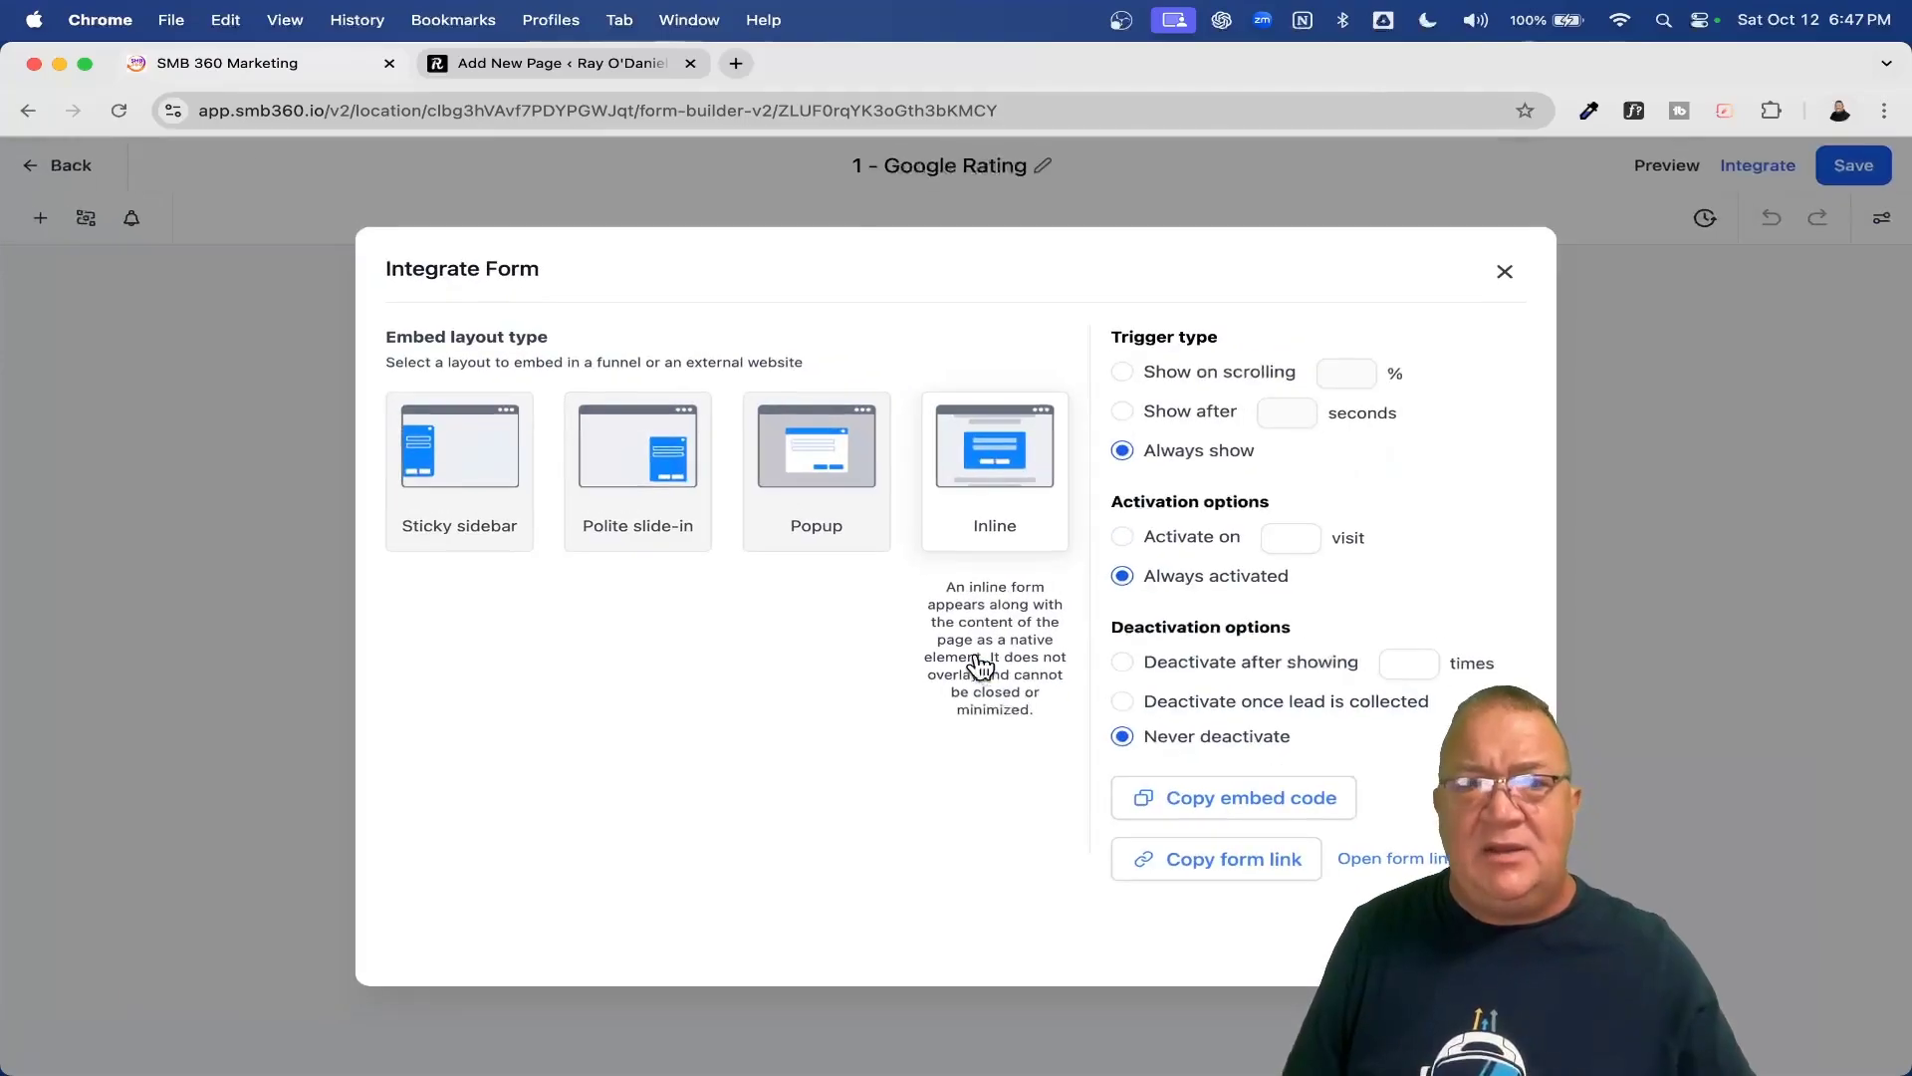
Copy the inline embed code of the 1 - Google Rating form and paste it into the WordPress page's Custom HTML block.
left_click(1235, 802)
left_click(558, 63)
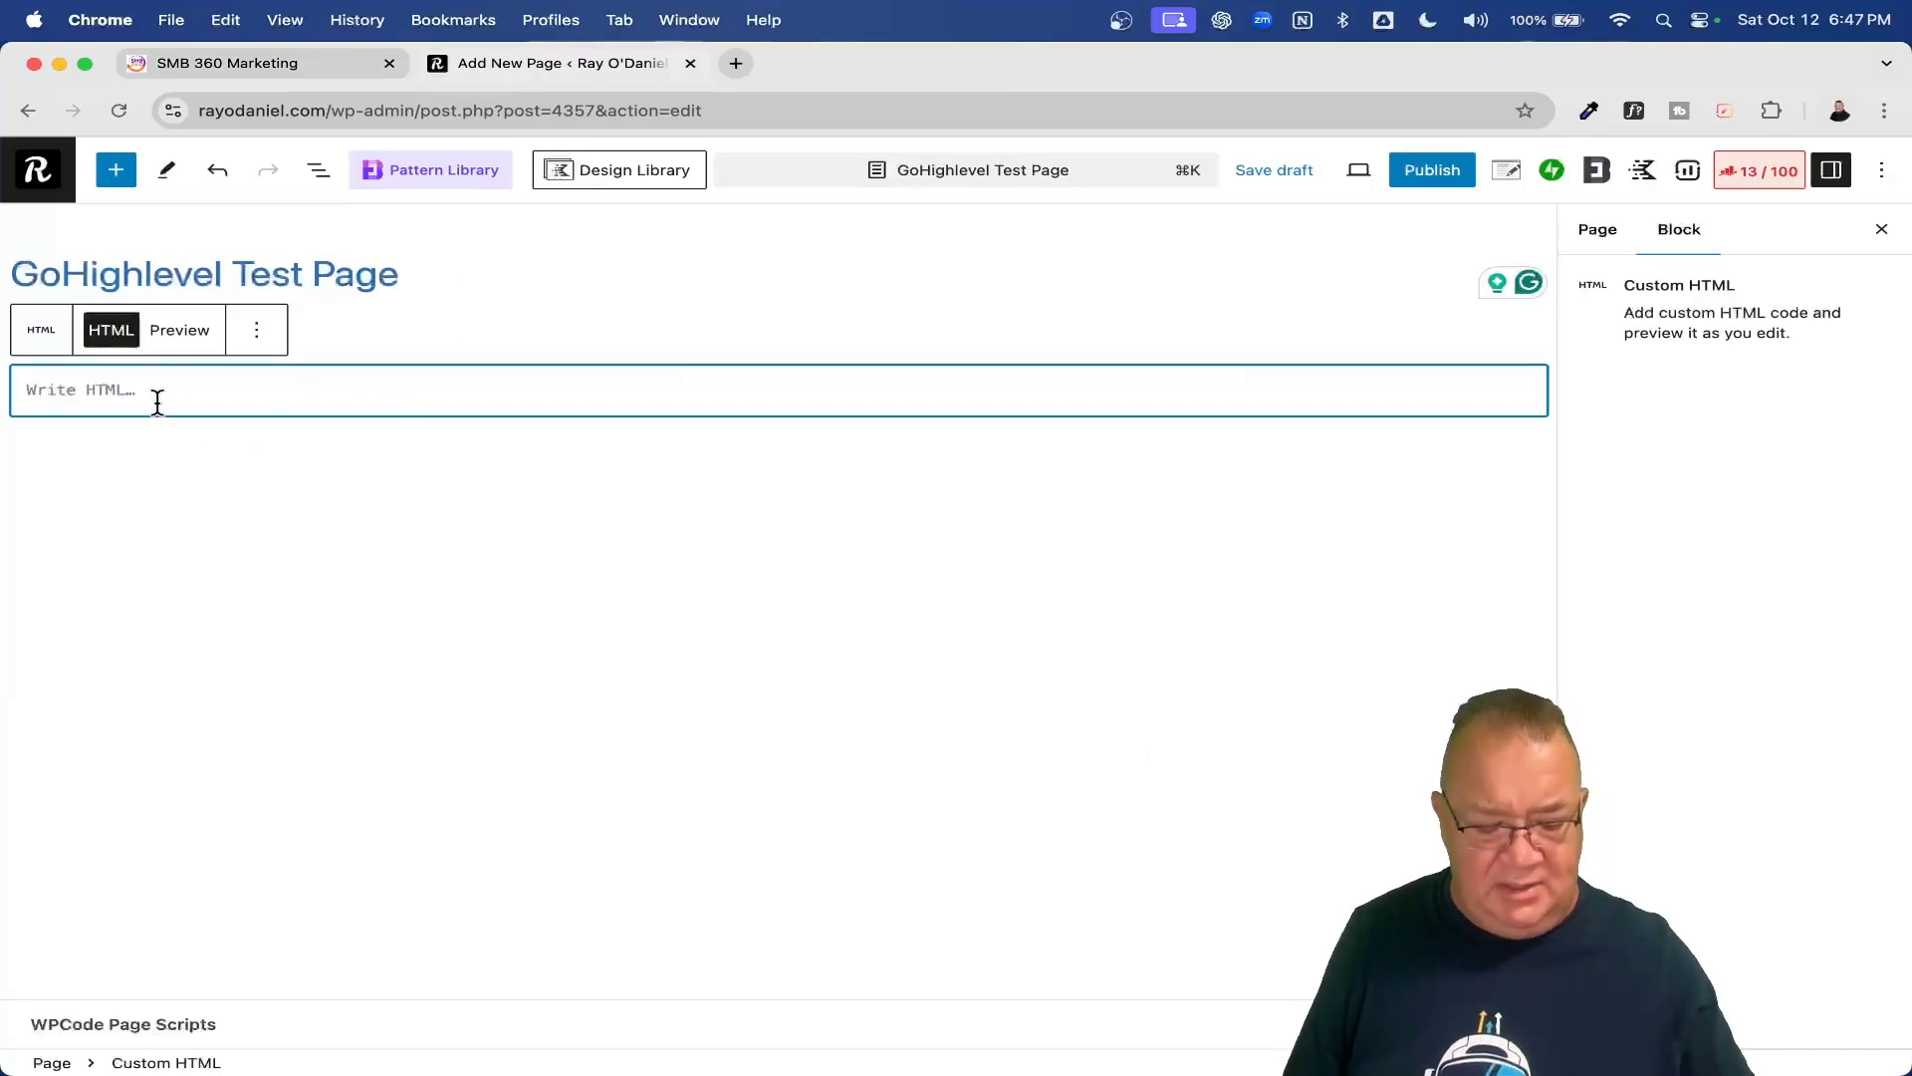
key("super+v")
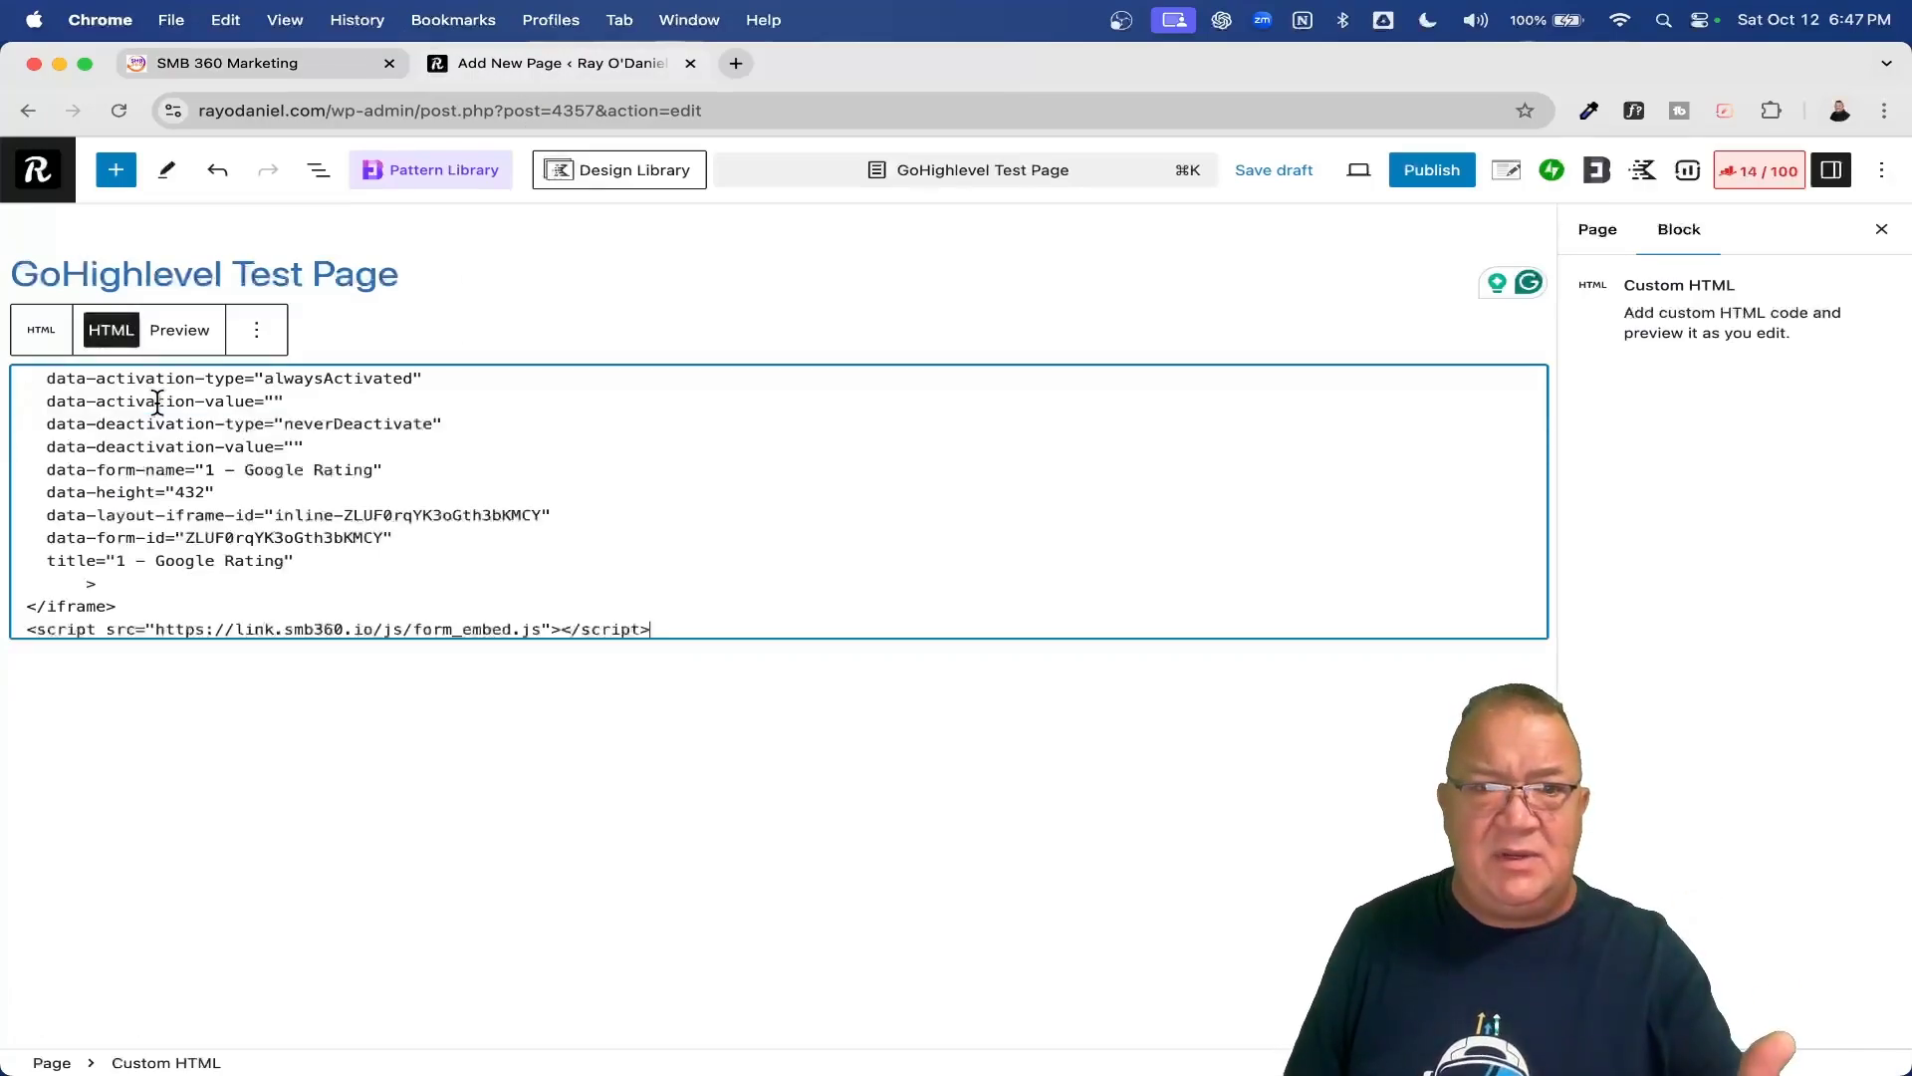
Save the page as a draft, preview the embedded rating form in the block and select its 3 Star option.
left_click(1268, 186)
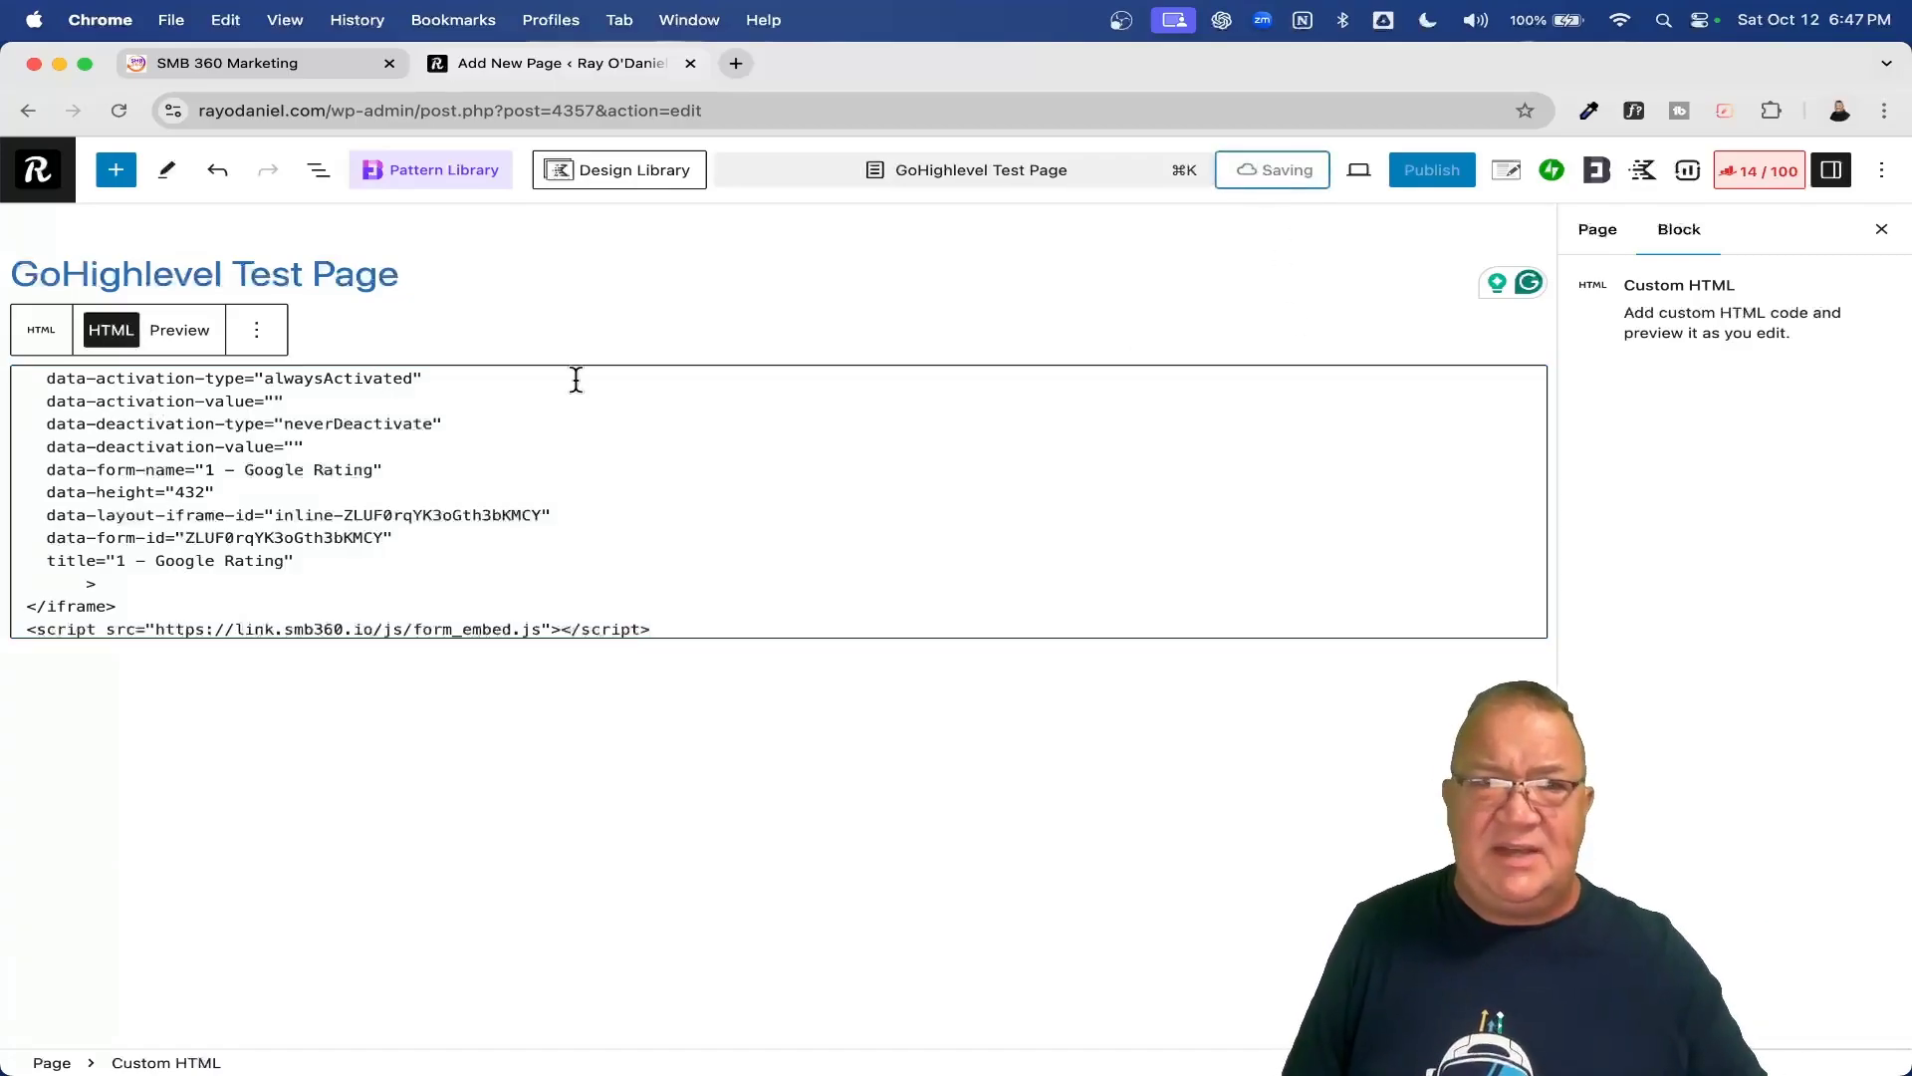
left_click(177, 335)
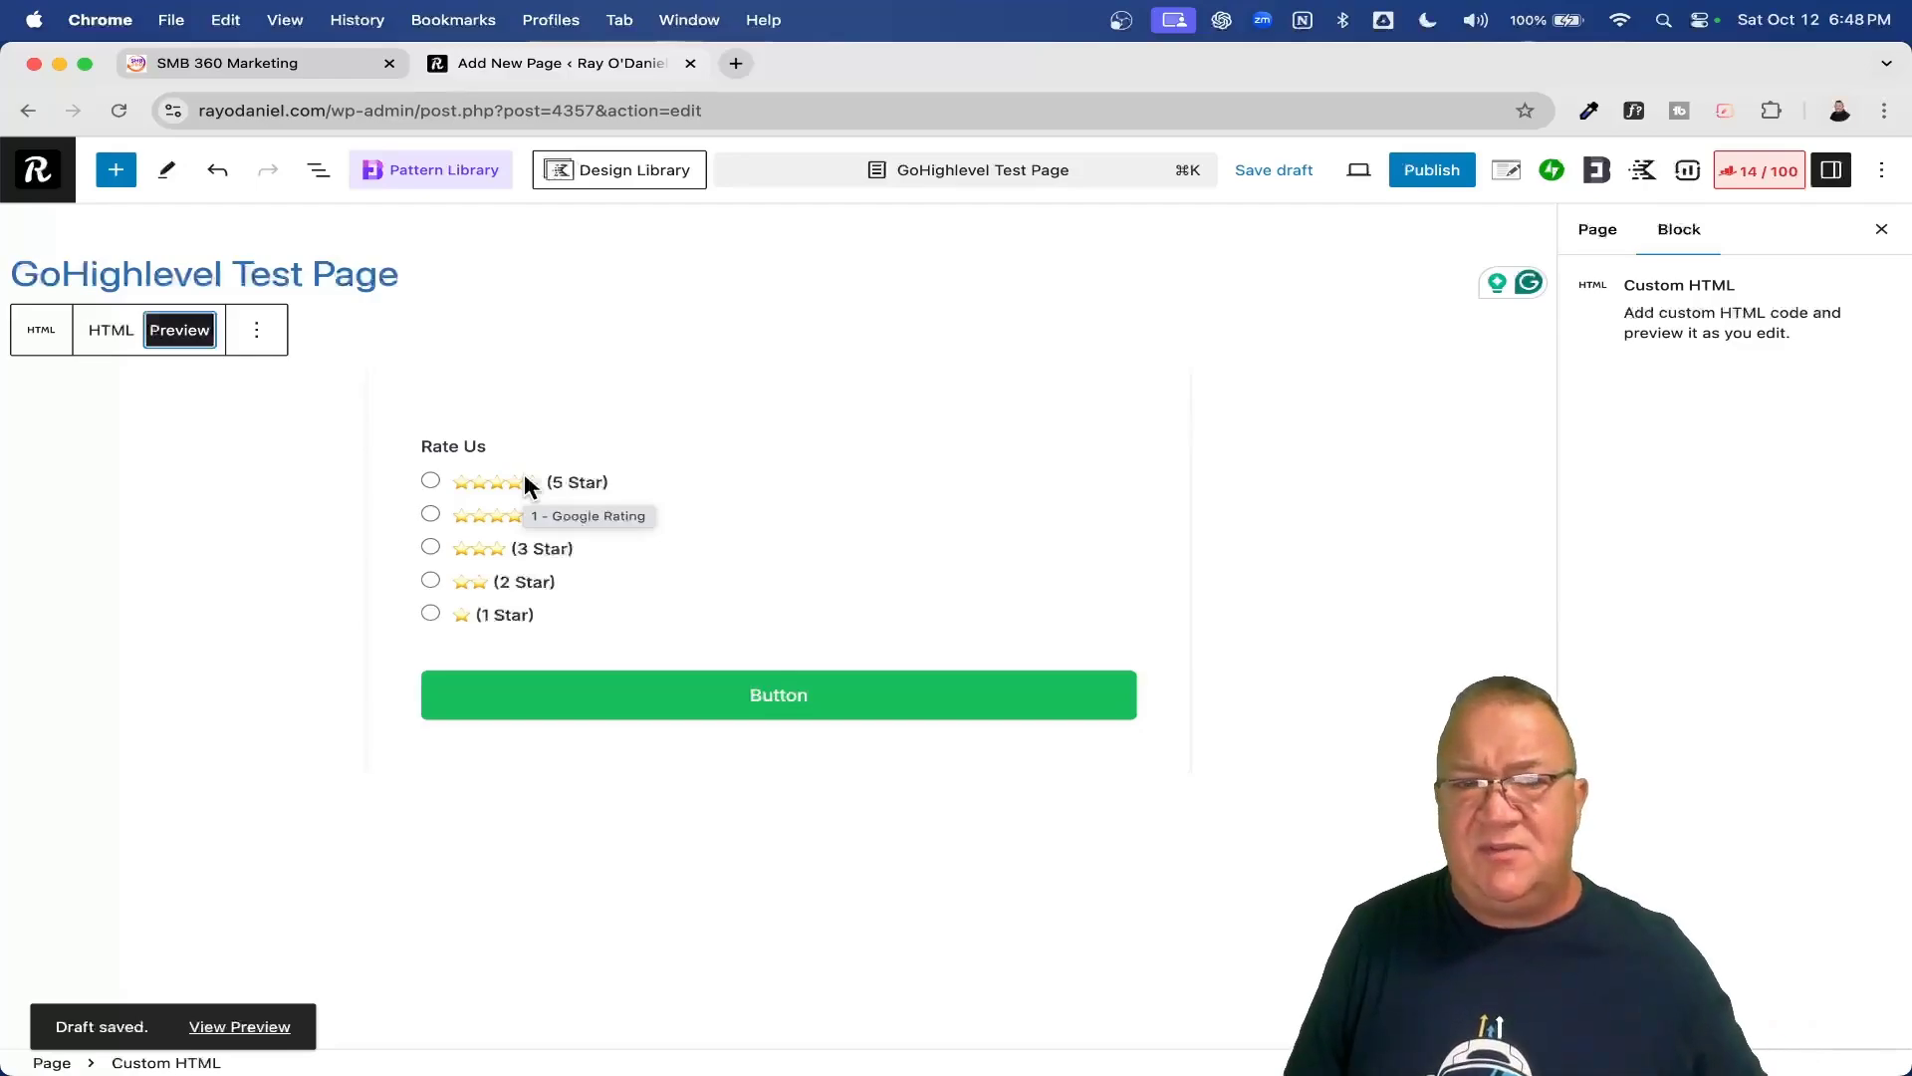
left_click(430, 546)
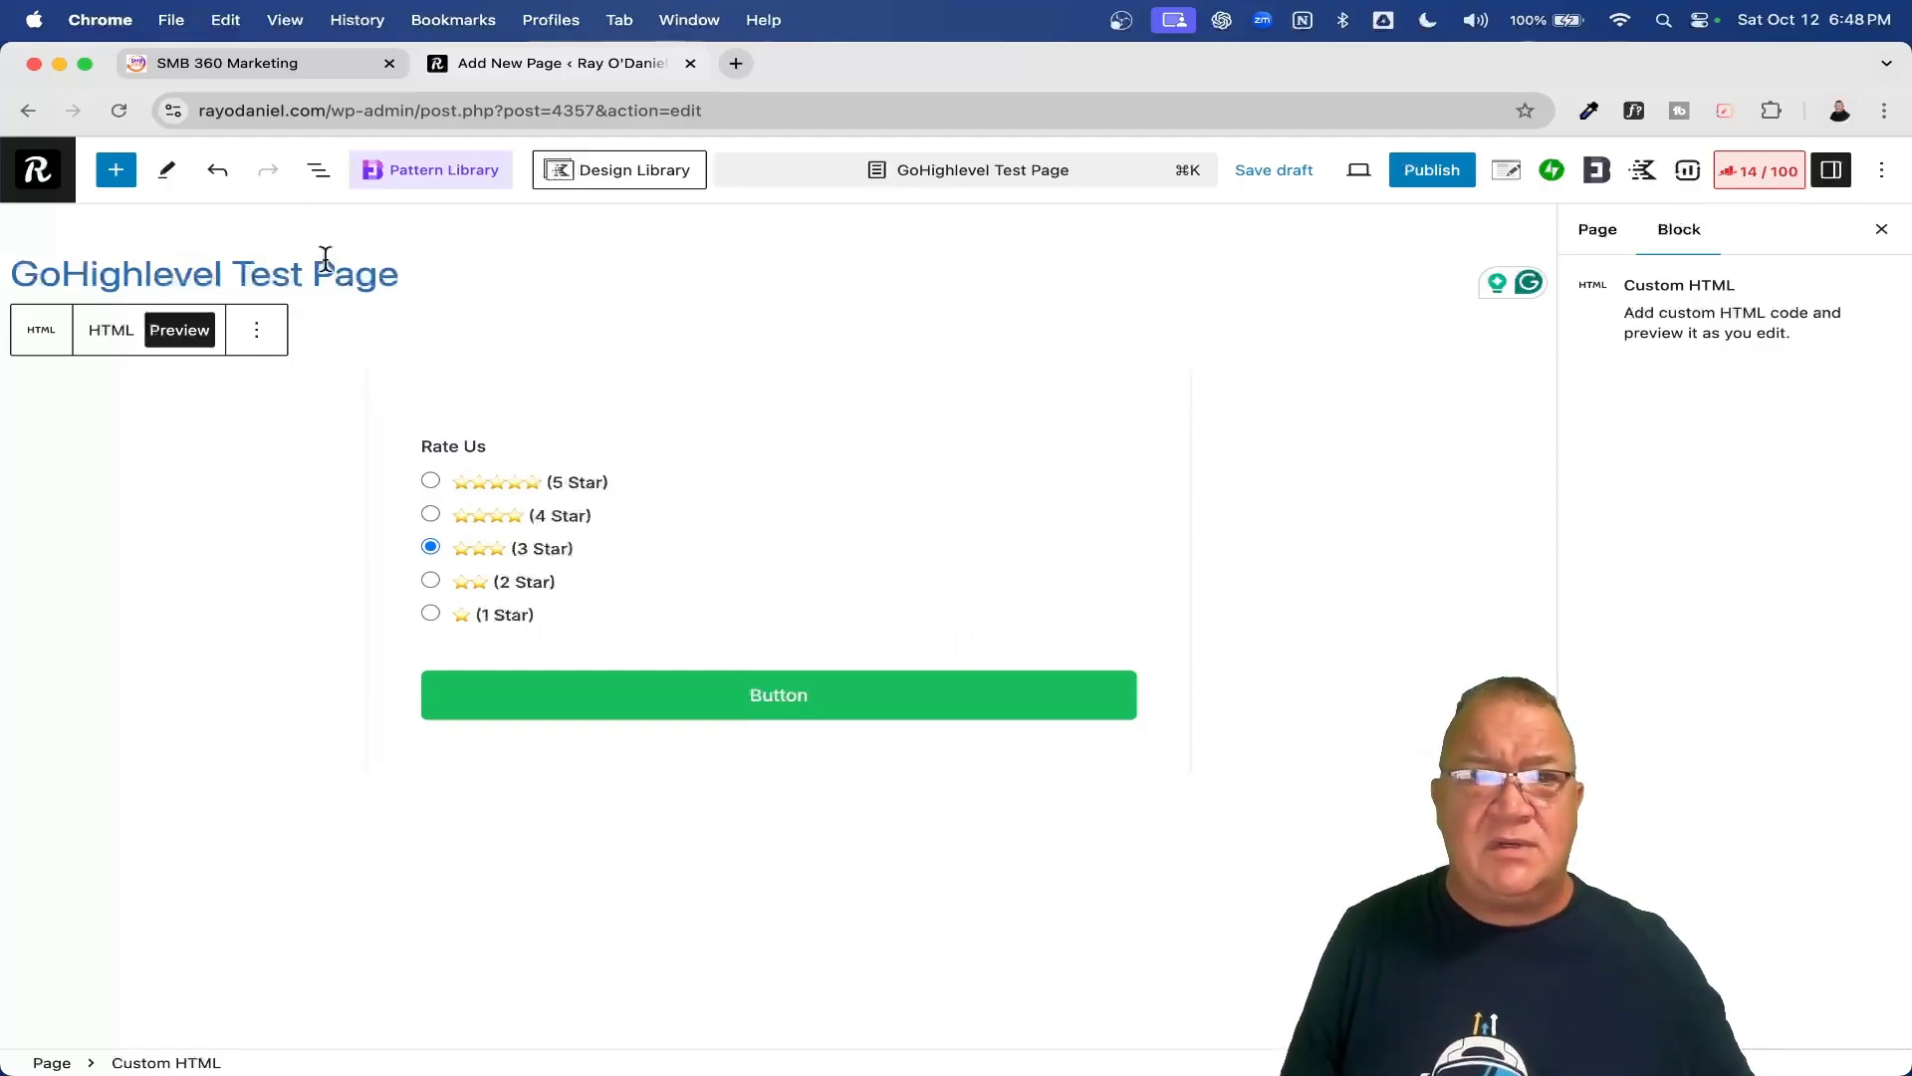
Return the block to its HTML code view and delete all of the form embed code.
left_click(109, 332)
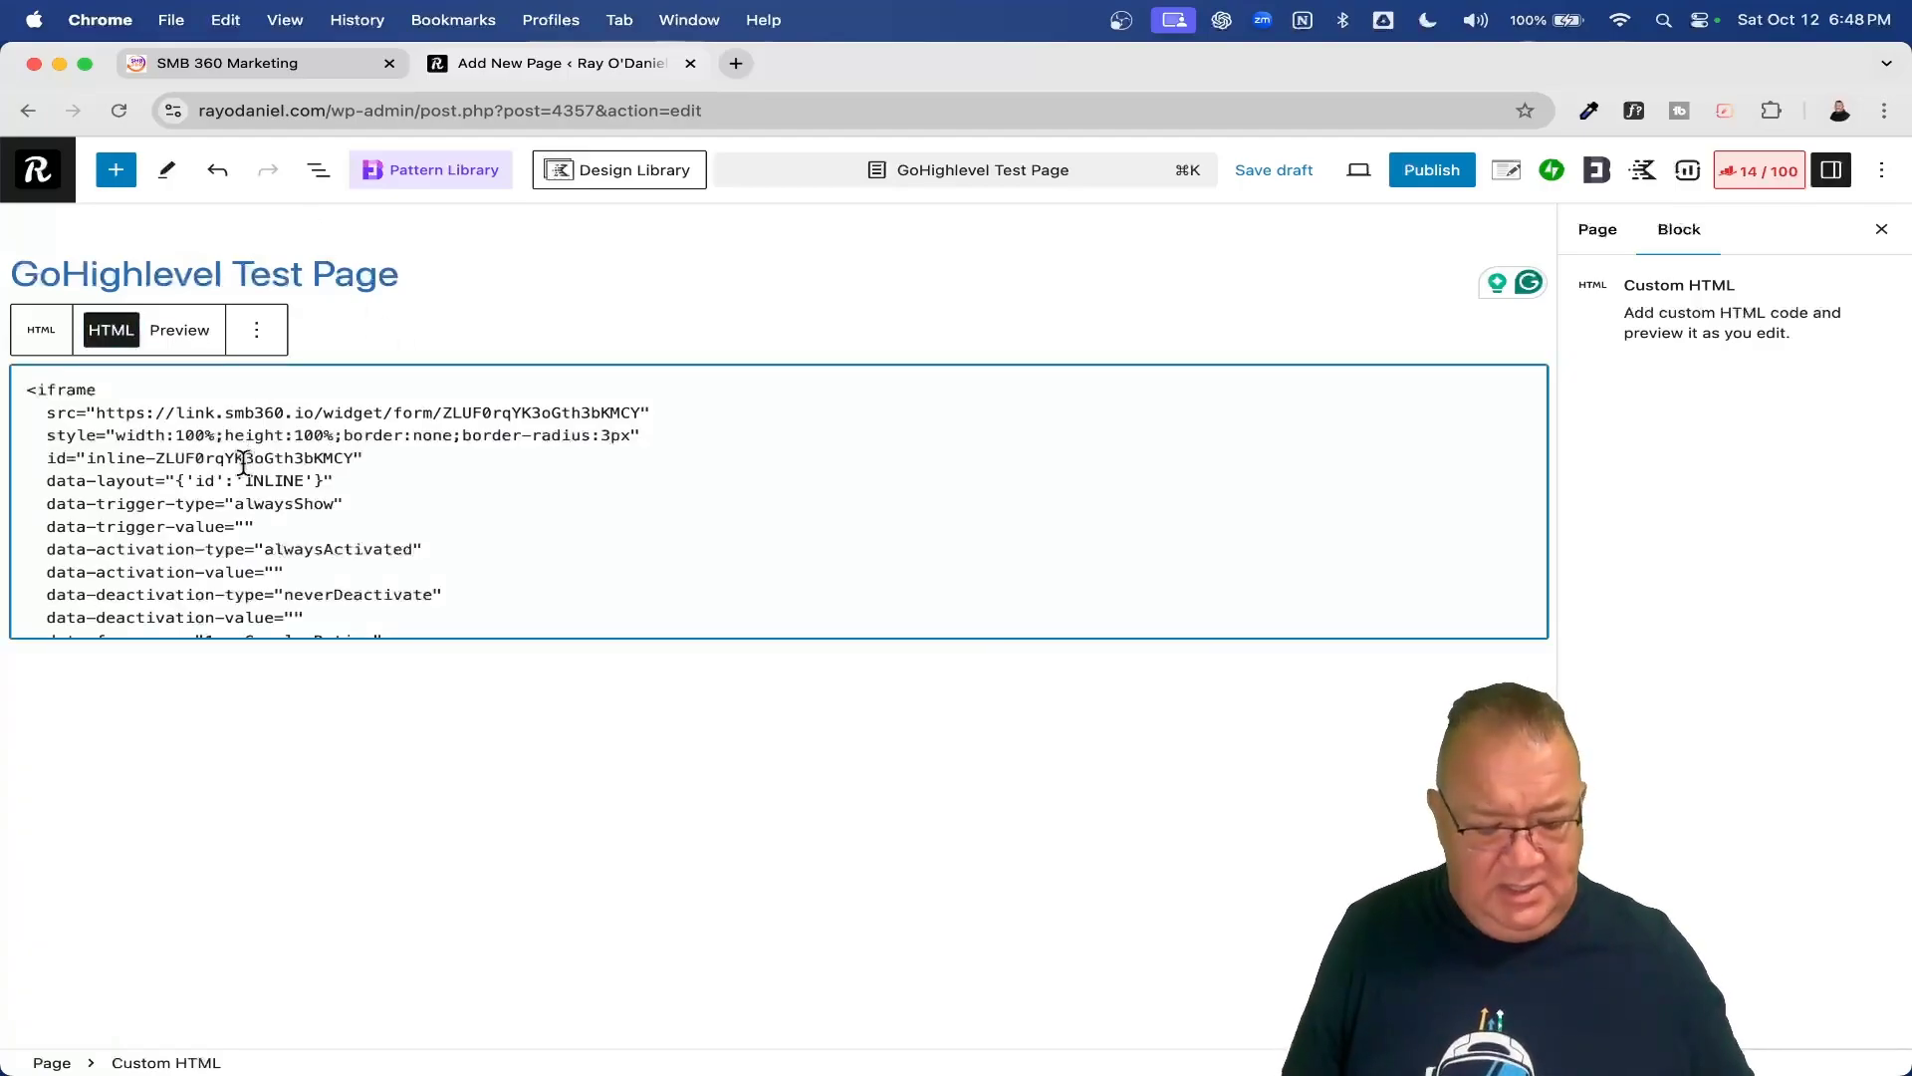
key("super+a")
key("BackSpace")
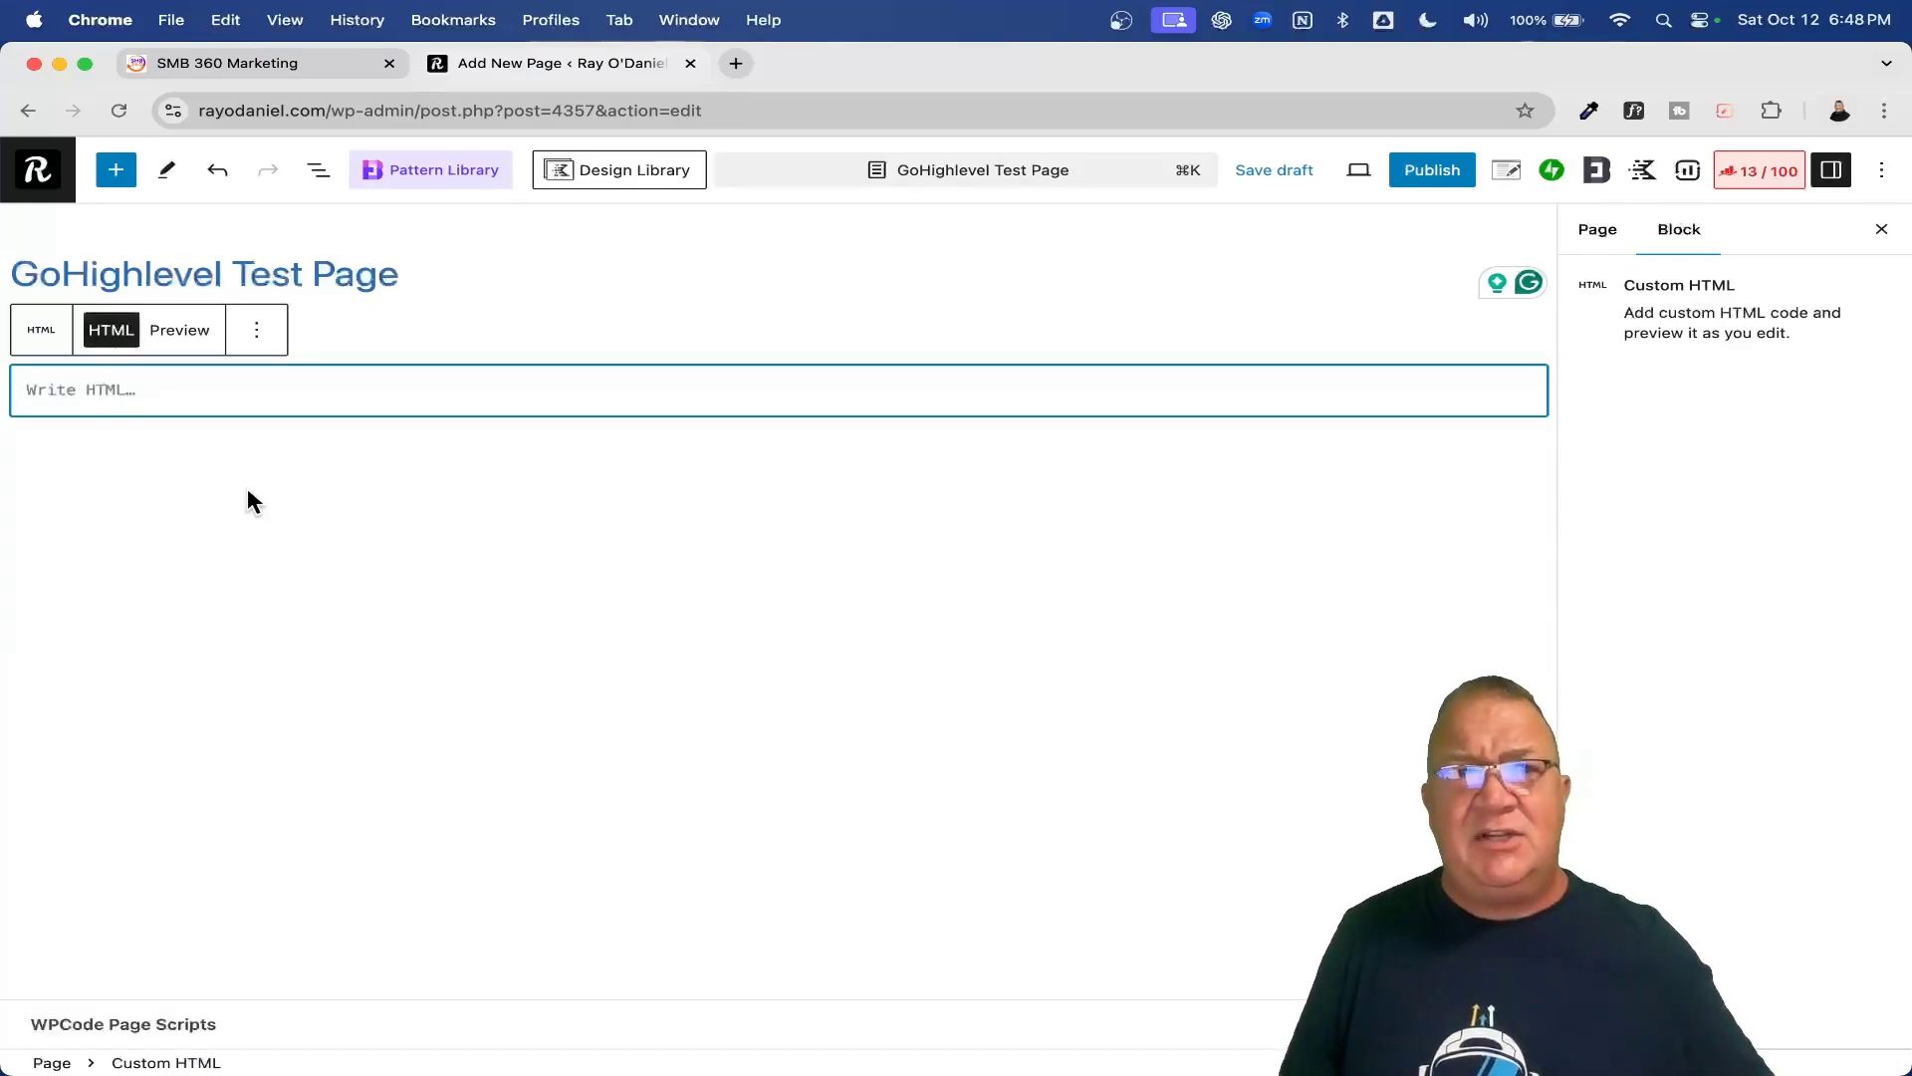
Switch back to SMB 360 Marketing, leave the Google Rating form and open the Chat Widget list under Sites.
left_click(209, 62)
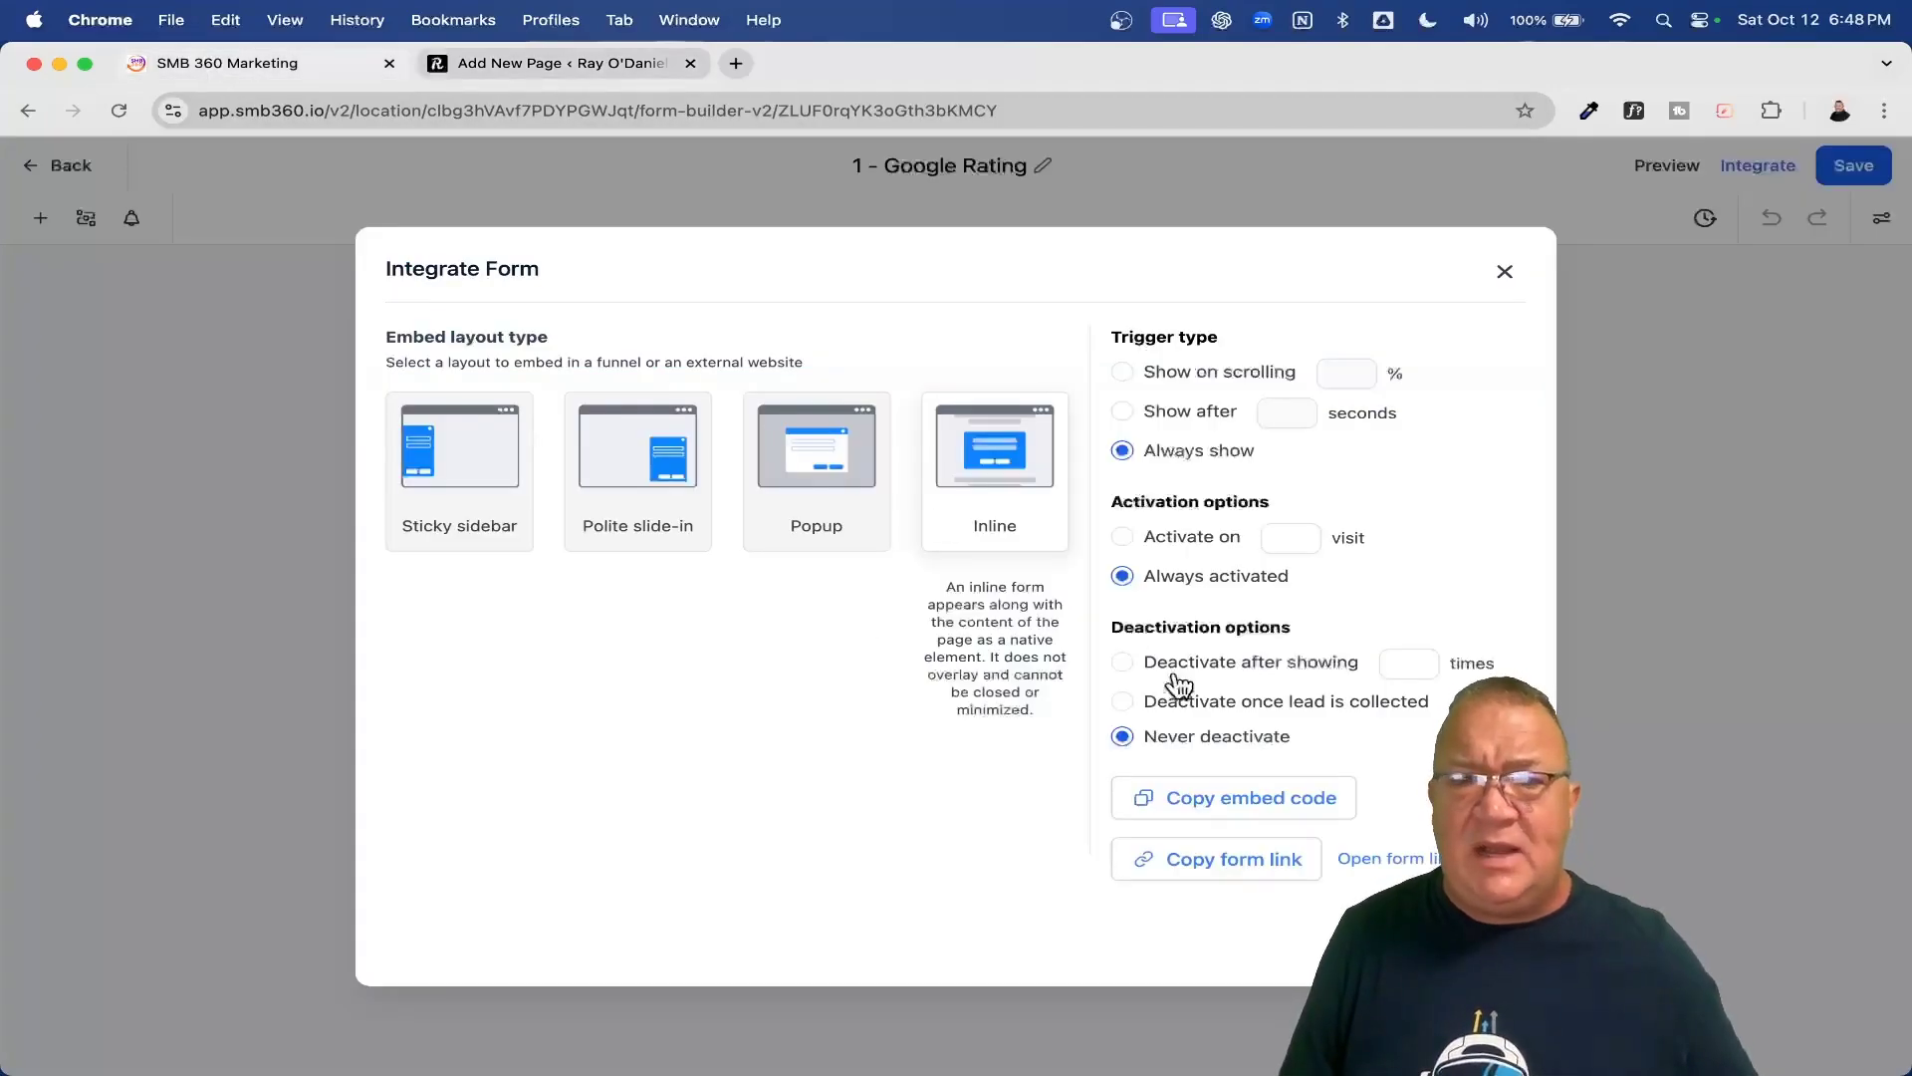
left_click(1504, 271)
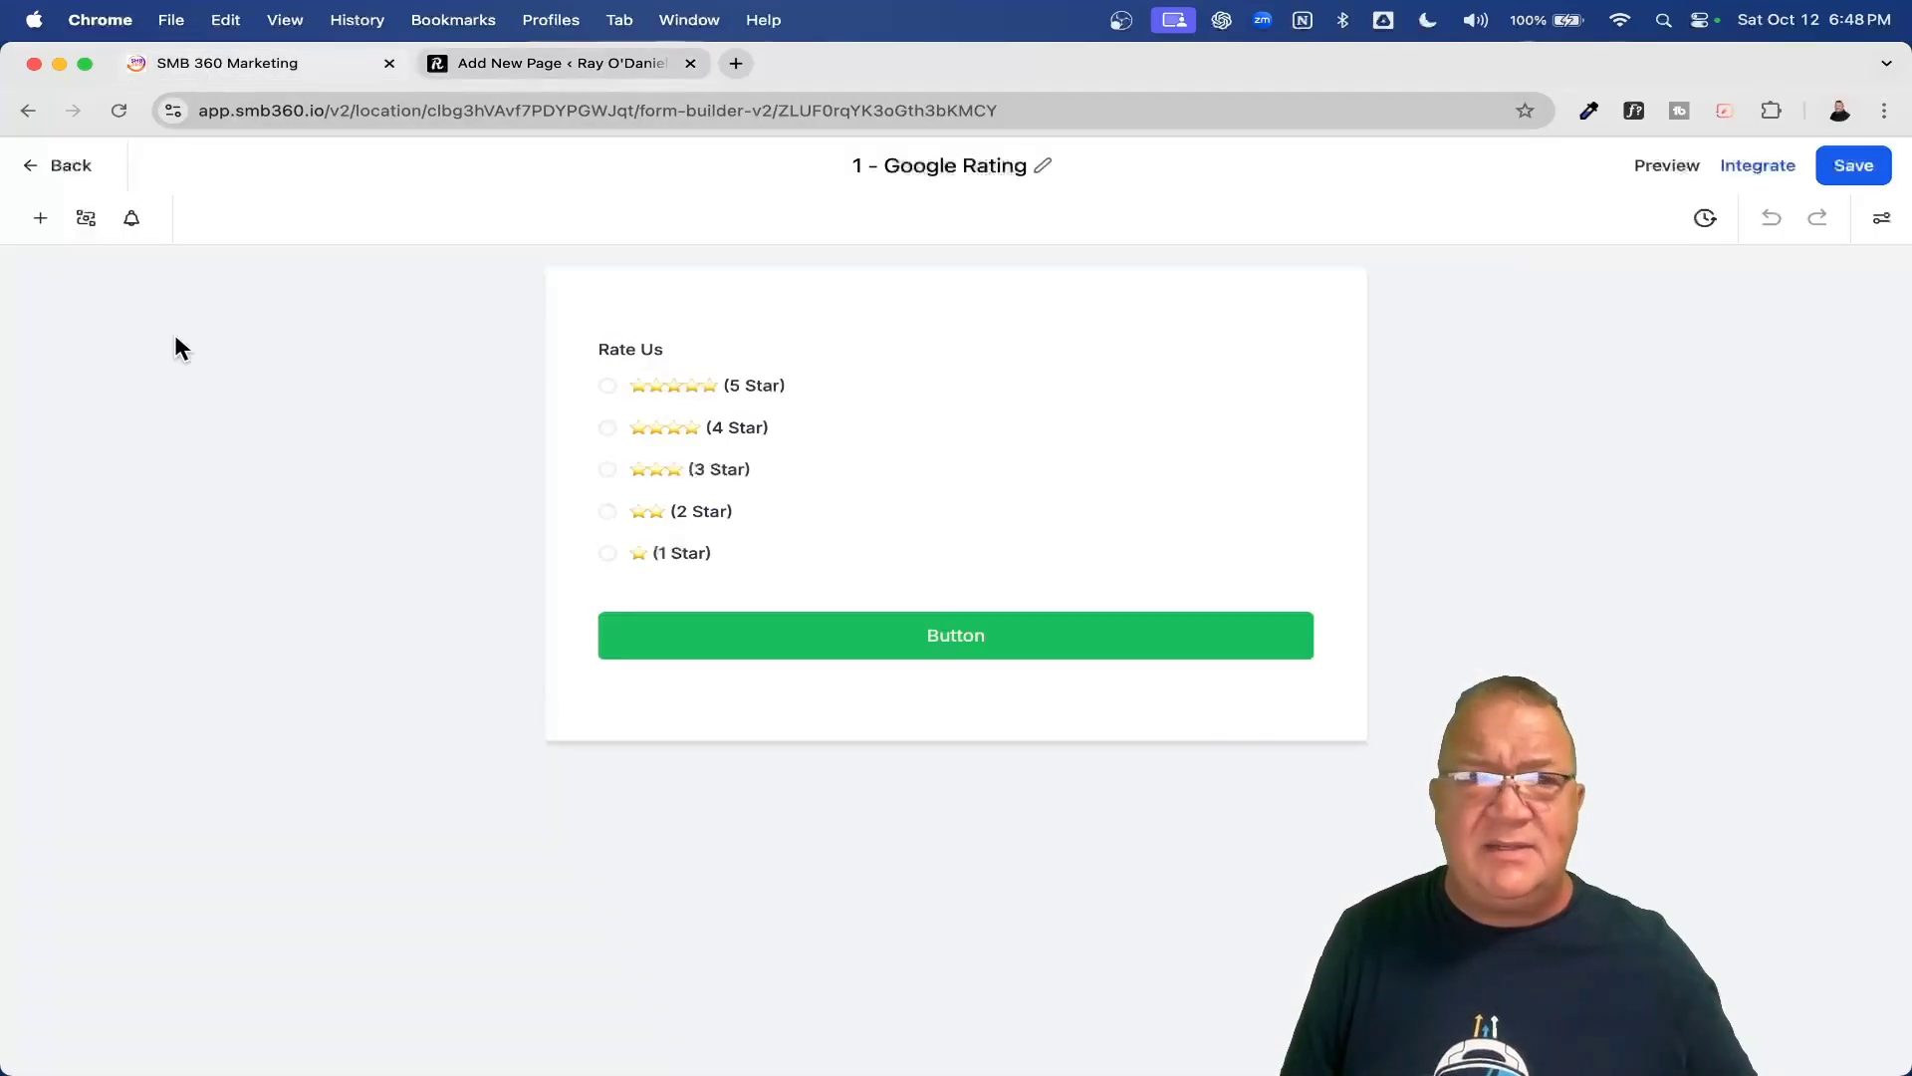
left_click(68, 167)
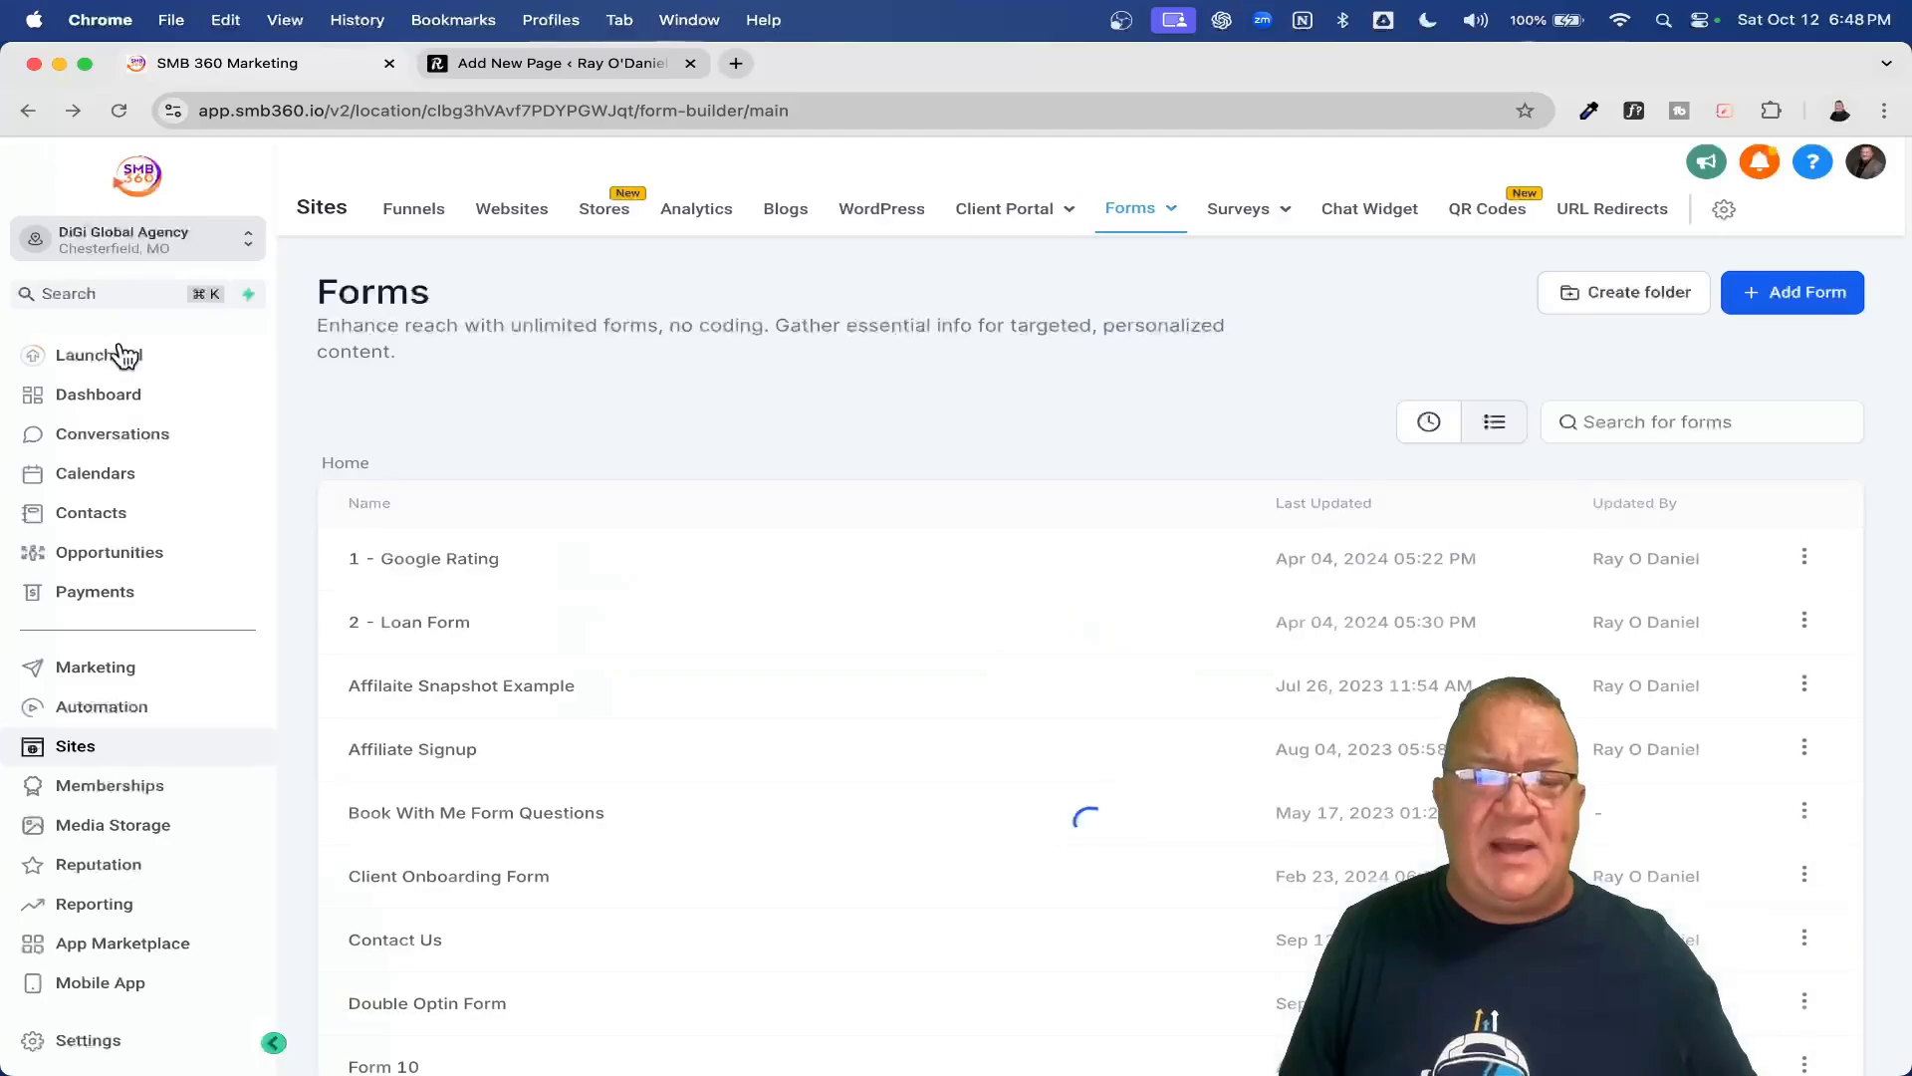
left_click(1370, 212)
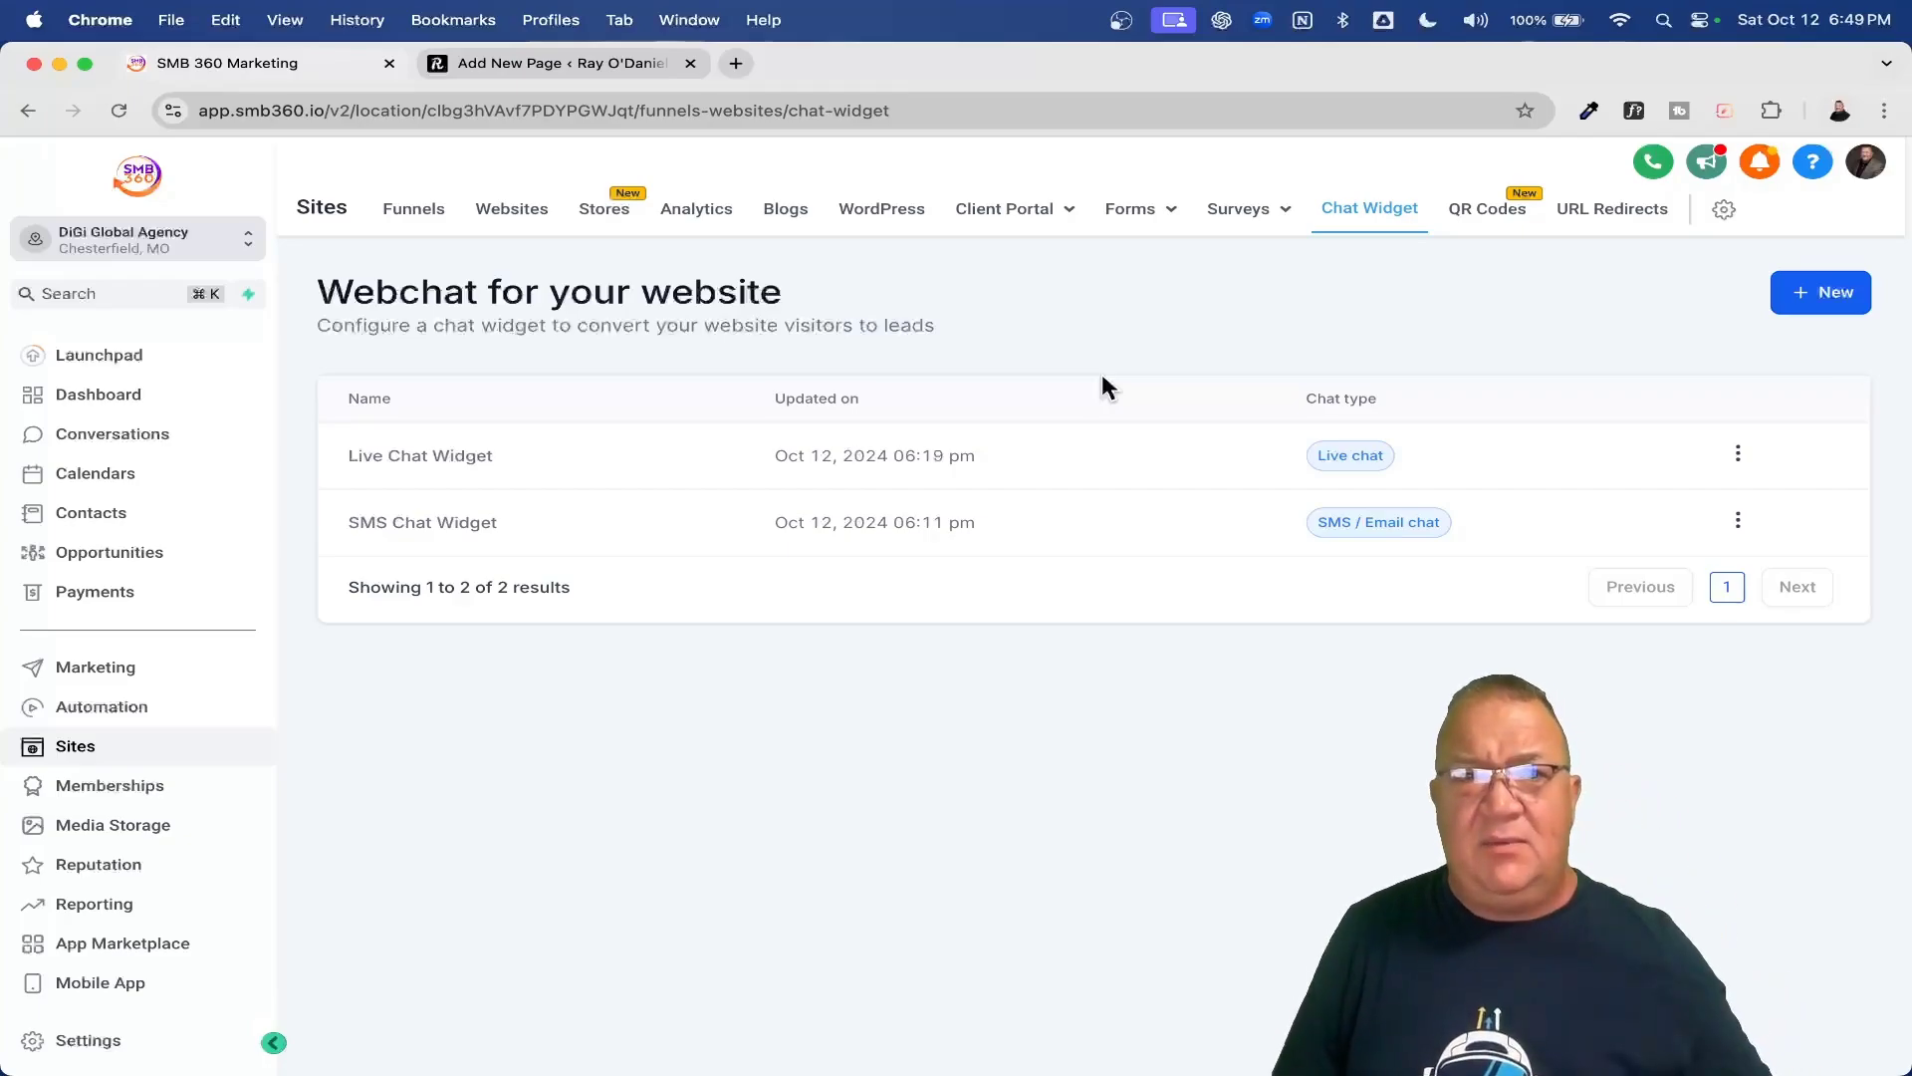
Open the Live Chat Widget for editing and copy its script embed code.
left_click(1741, 461)
left_click(1743, 338)
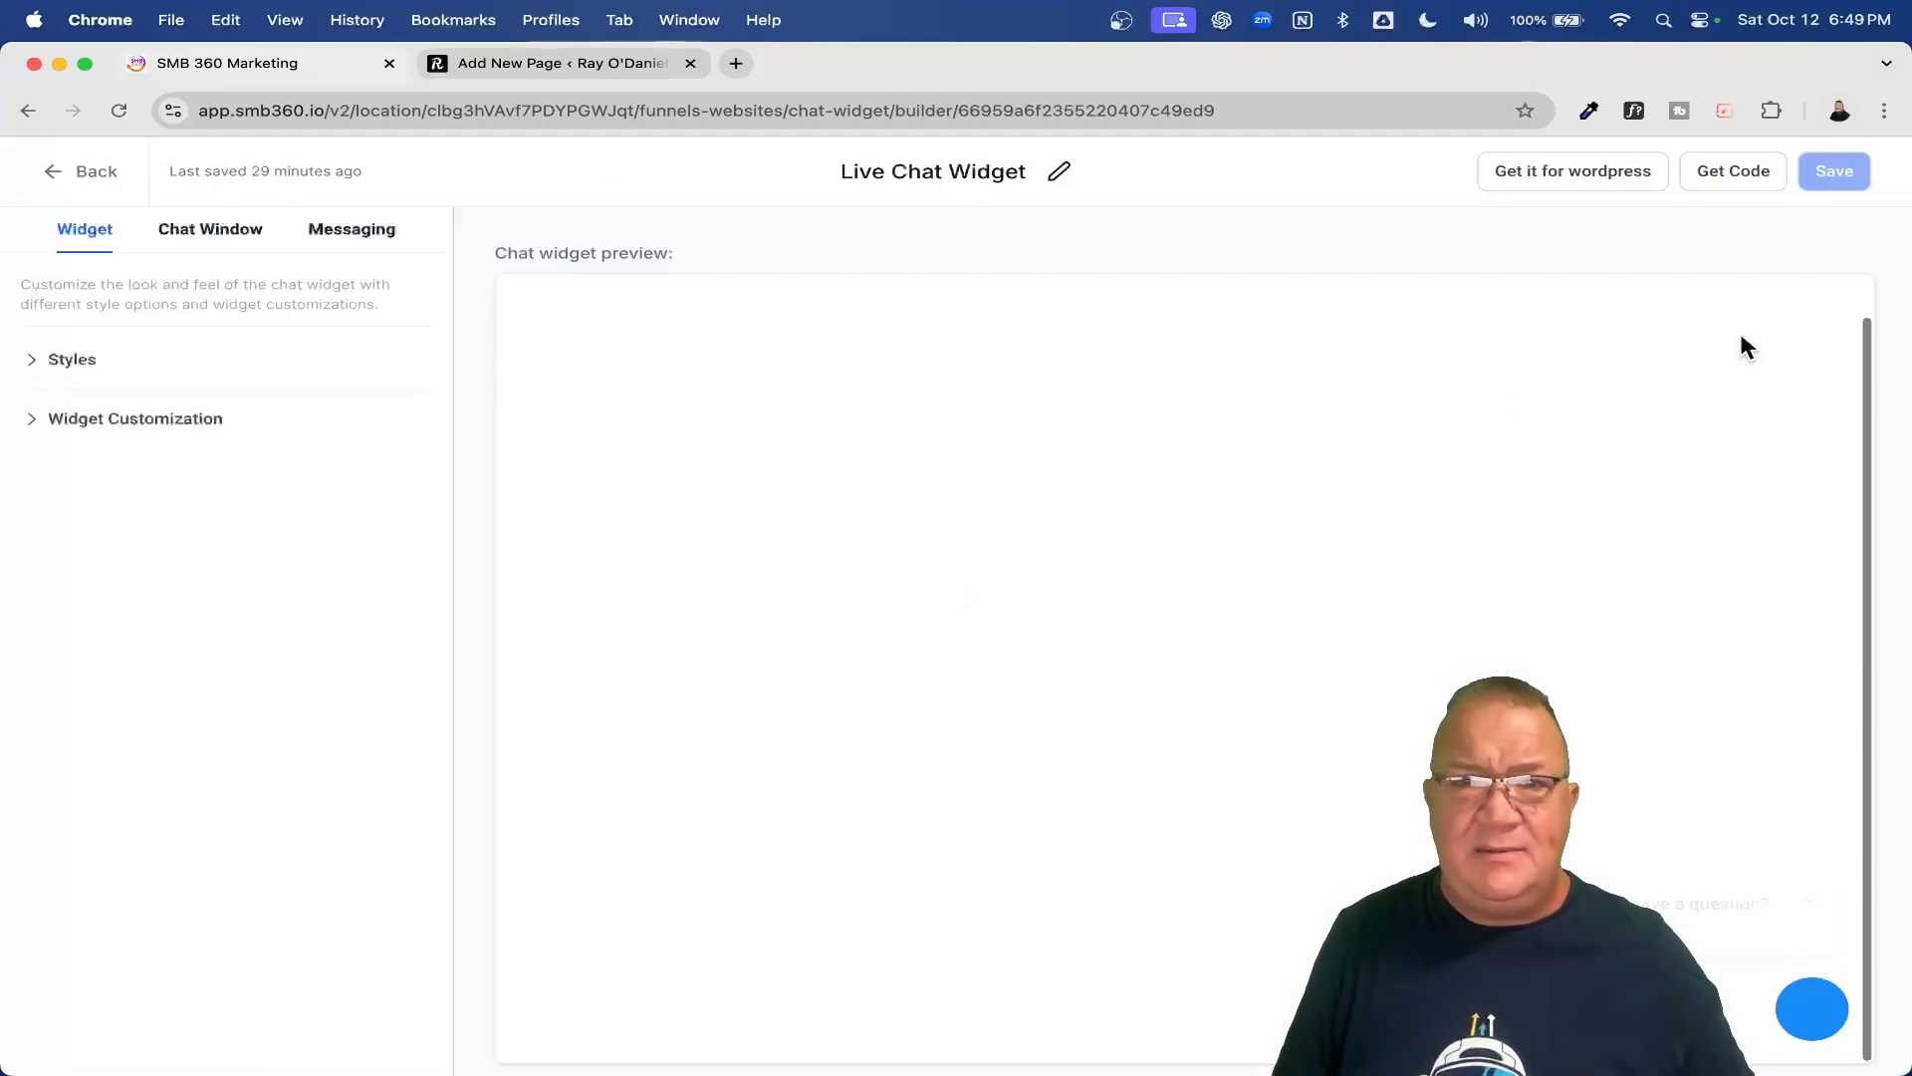
scroll(1165, 468, "up", 5)
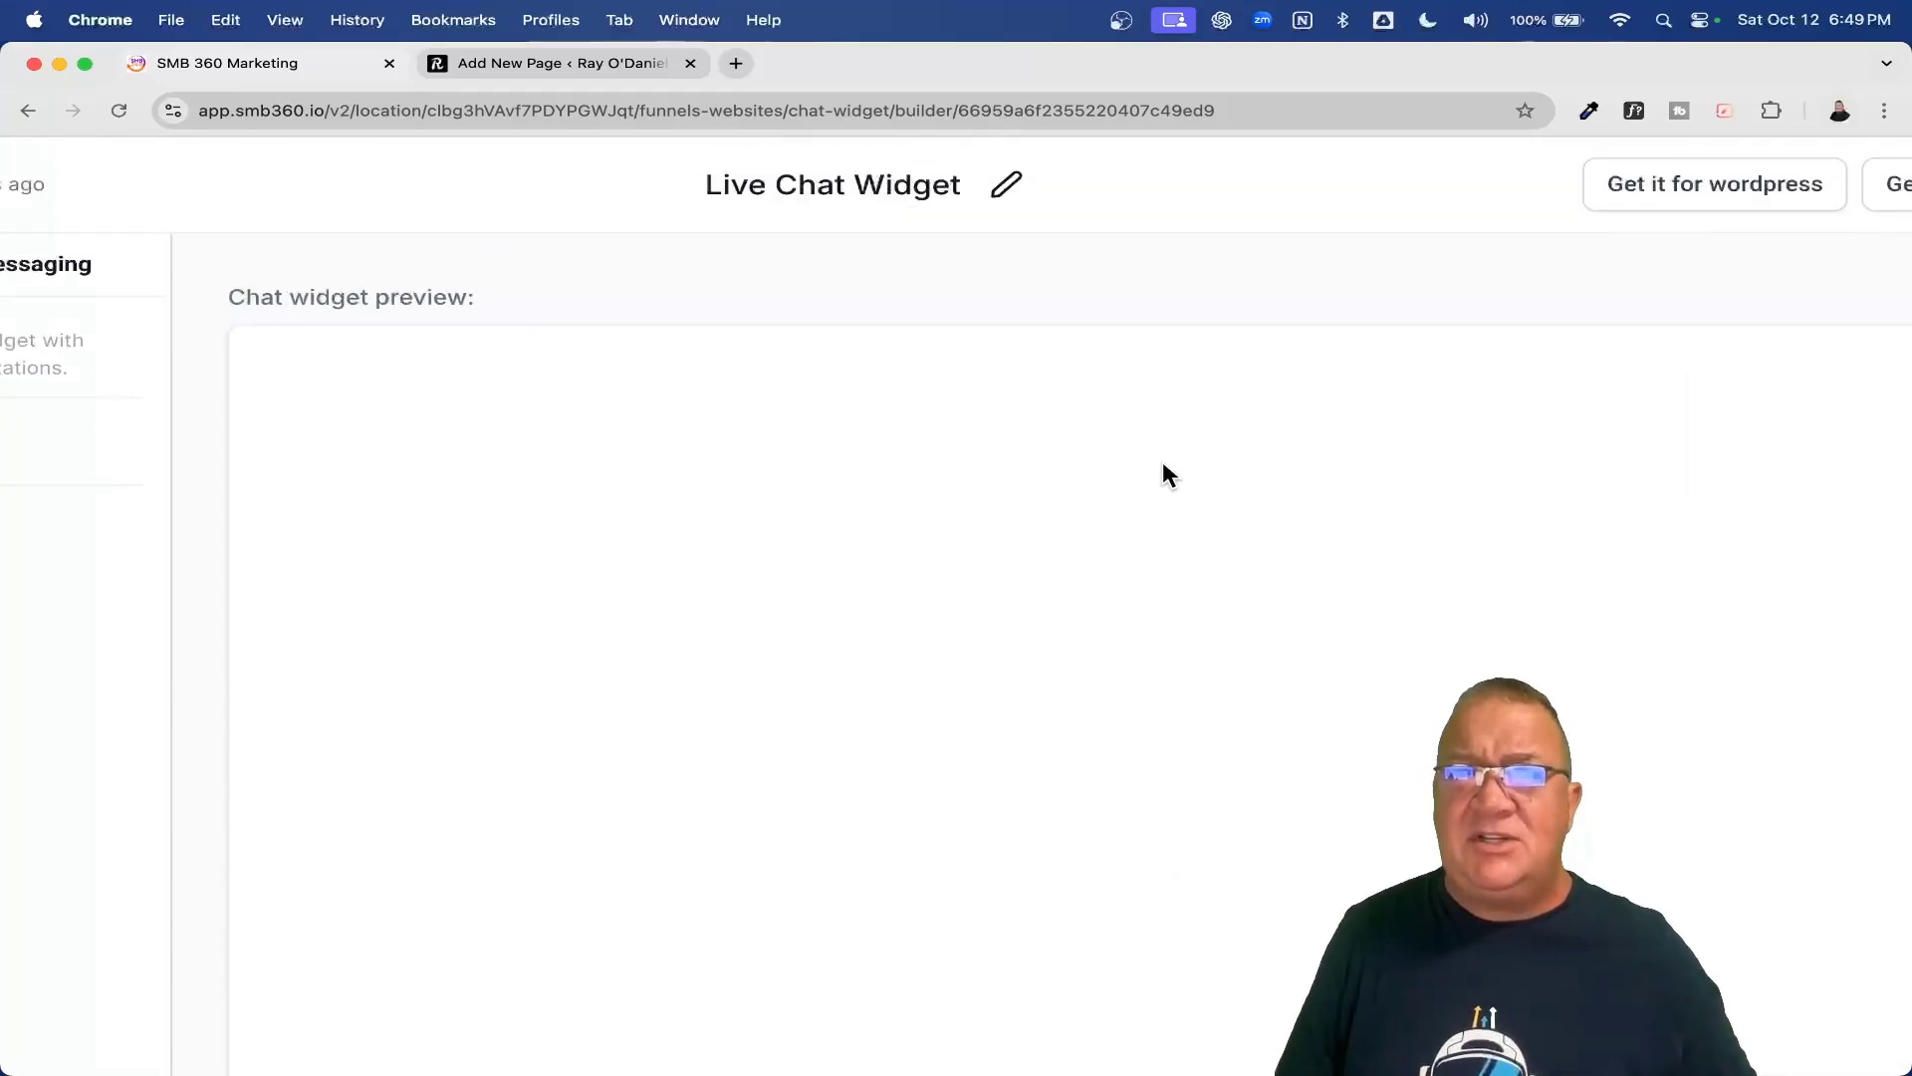
scroll(1098, 290, "right", 5)
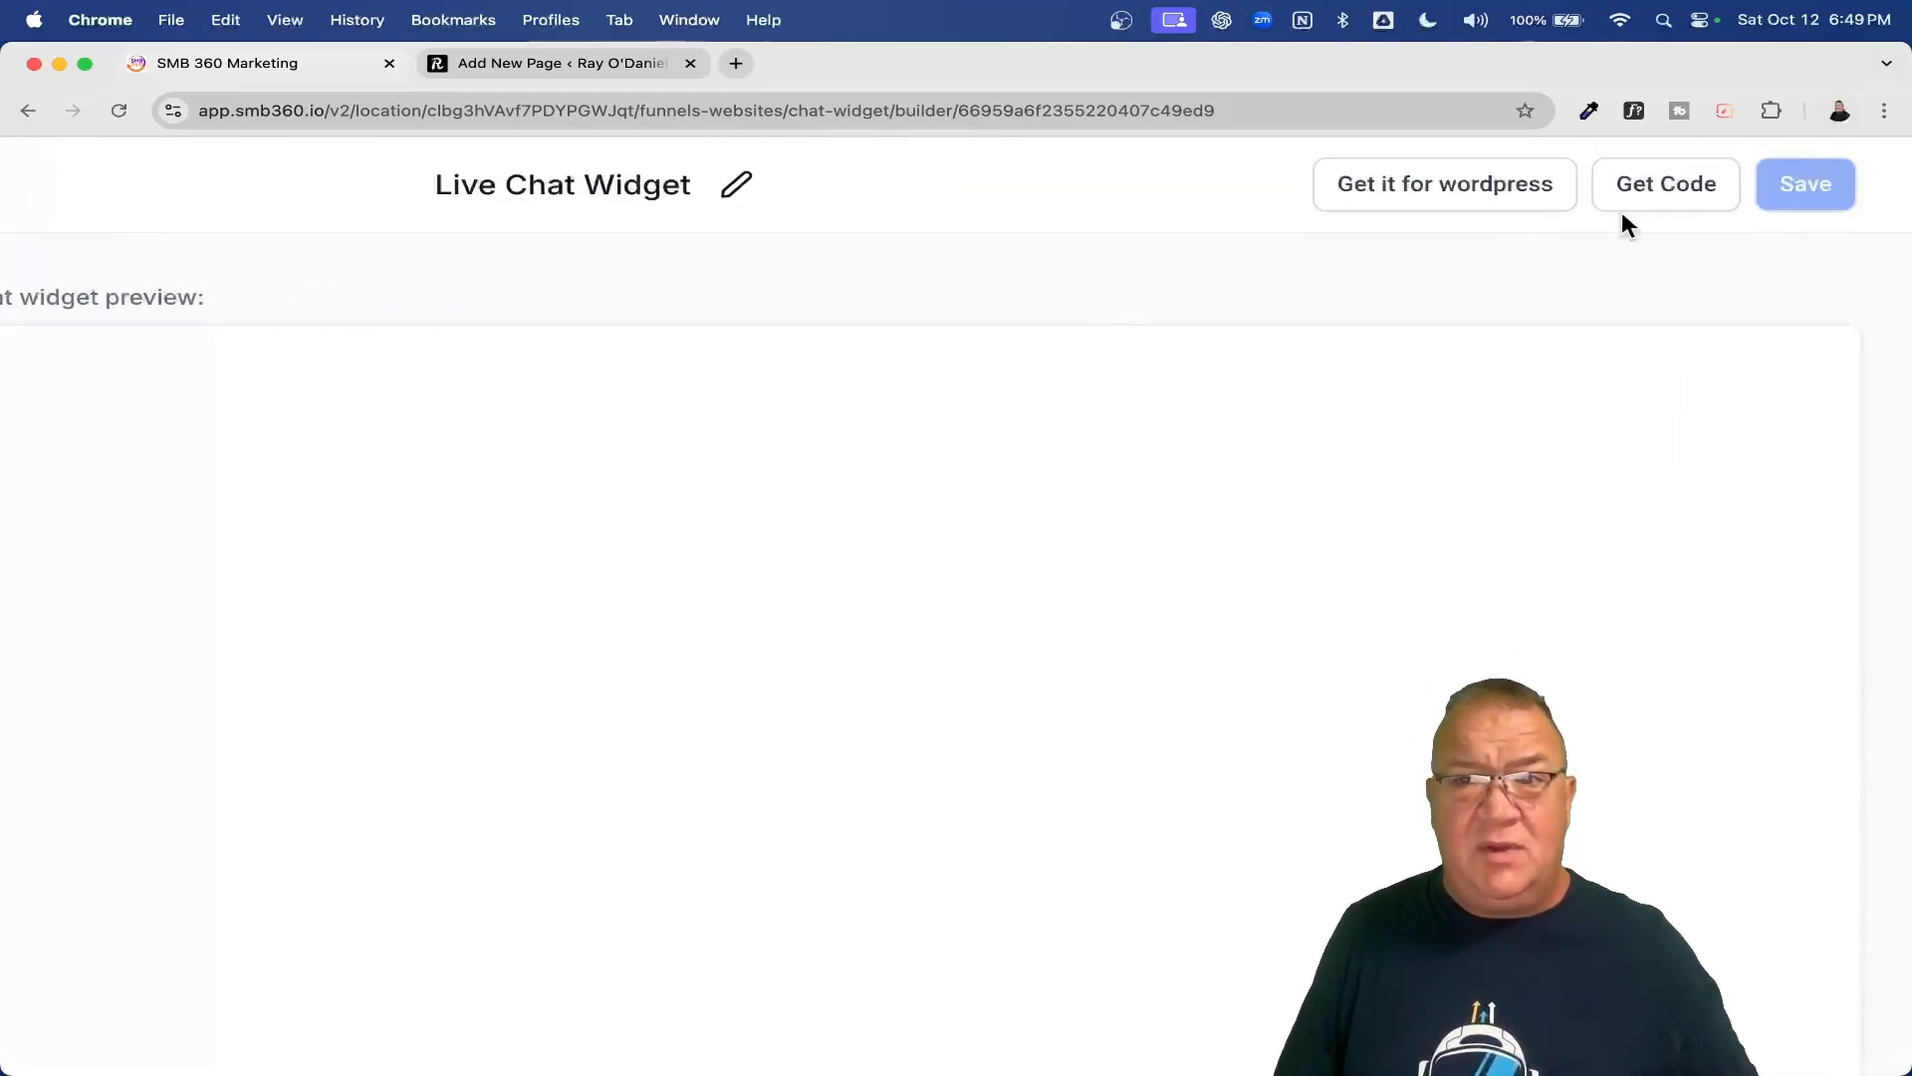
scroll(1669, 195, "up", 3)
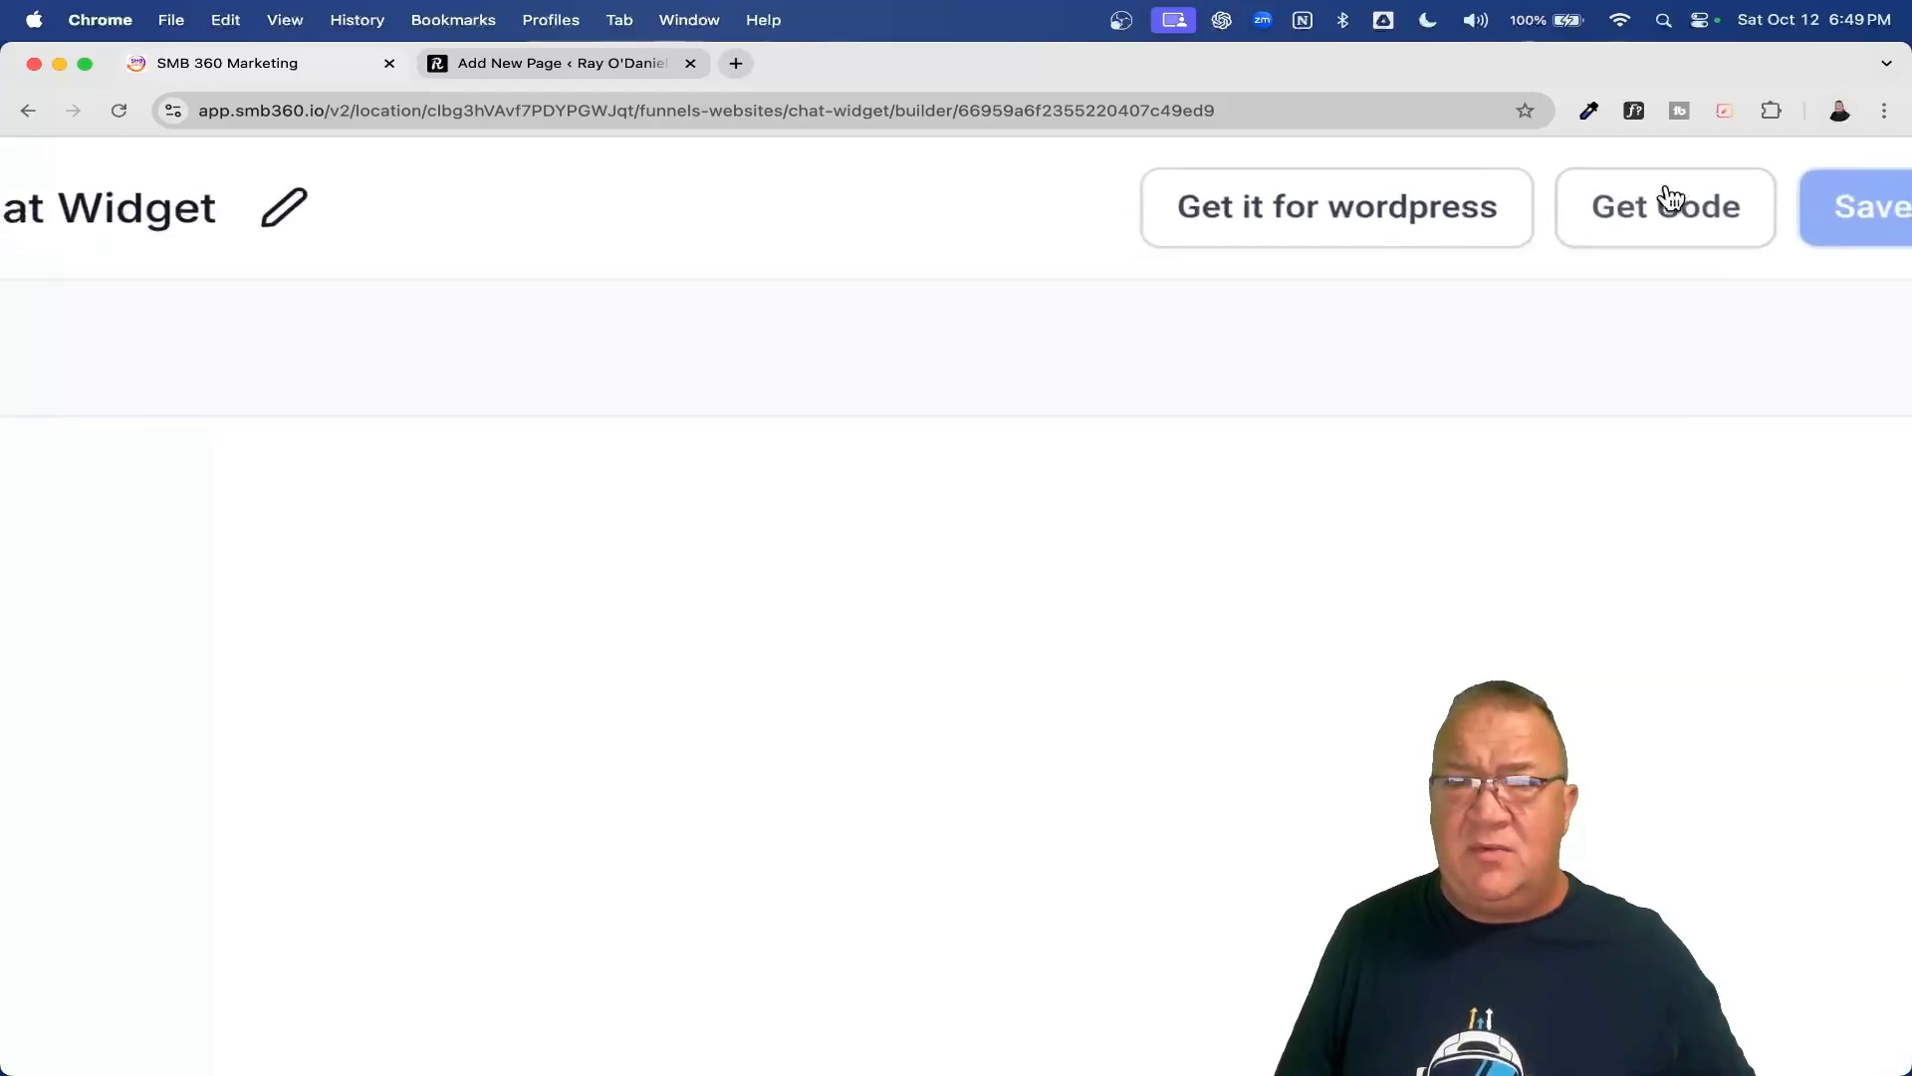
scroll(1673, 194, "down", 3)
left_click(1713, 172)
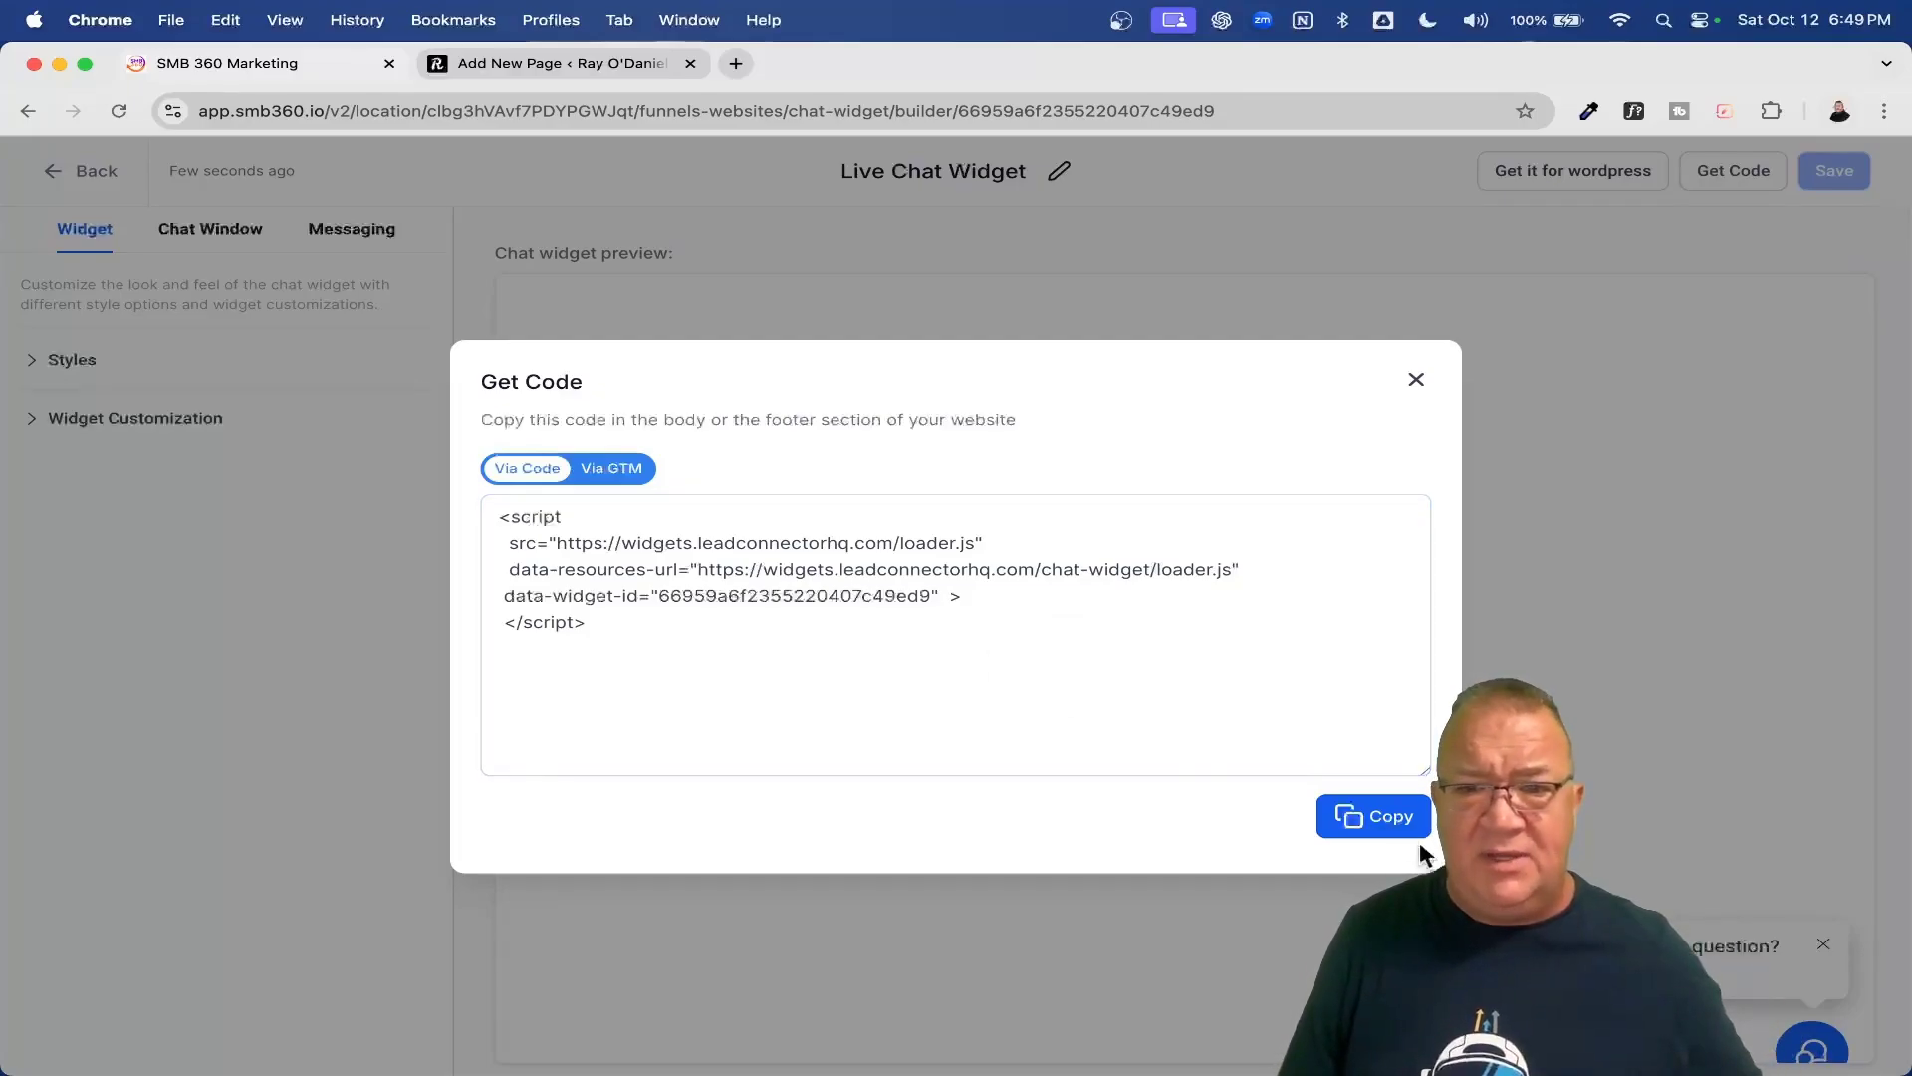
left_click(1367, 821)
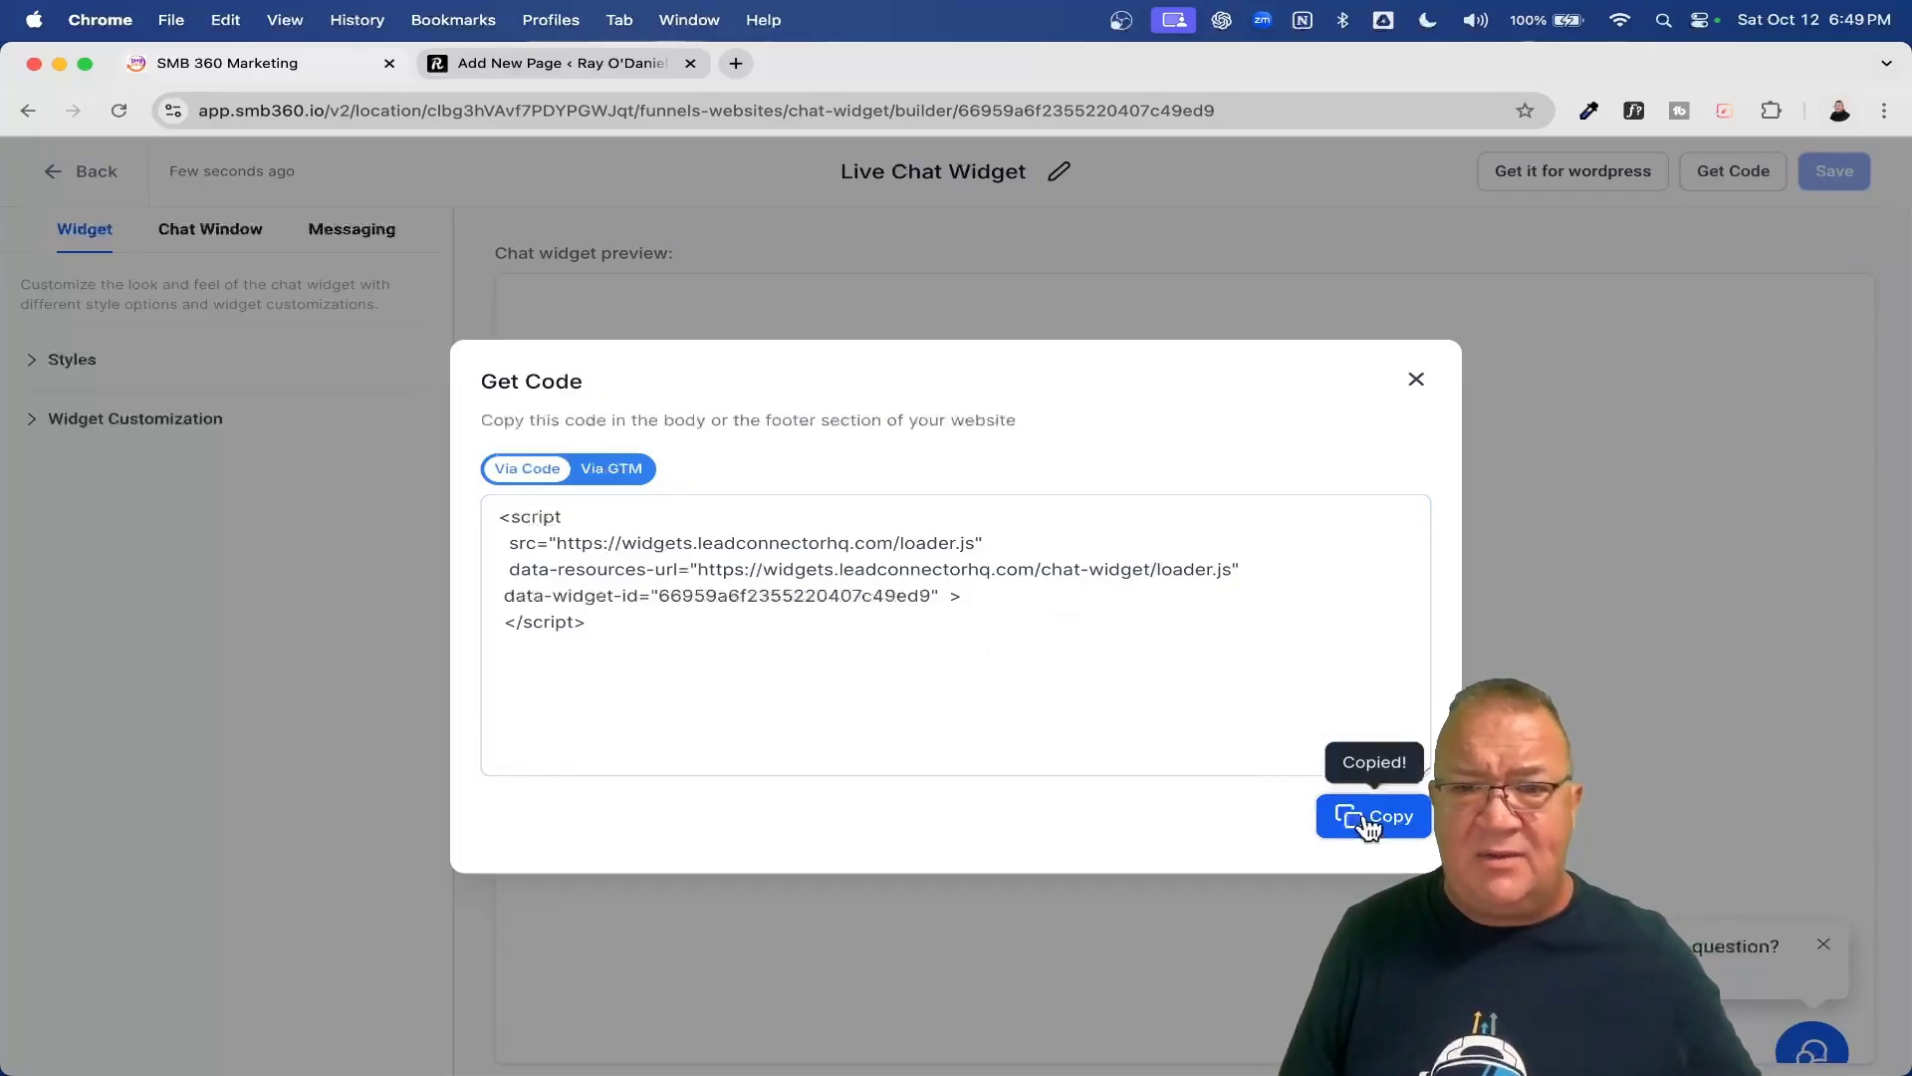
left_click(1415, 382)
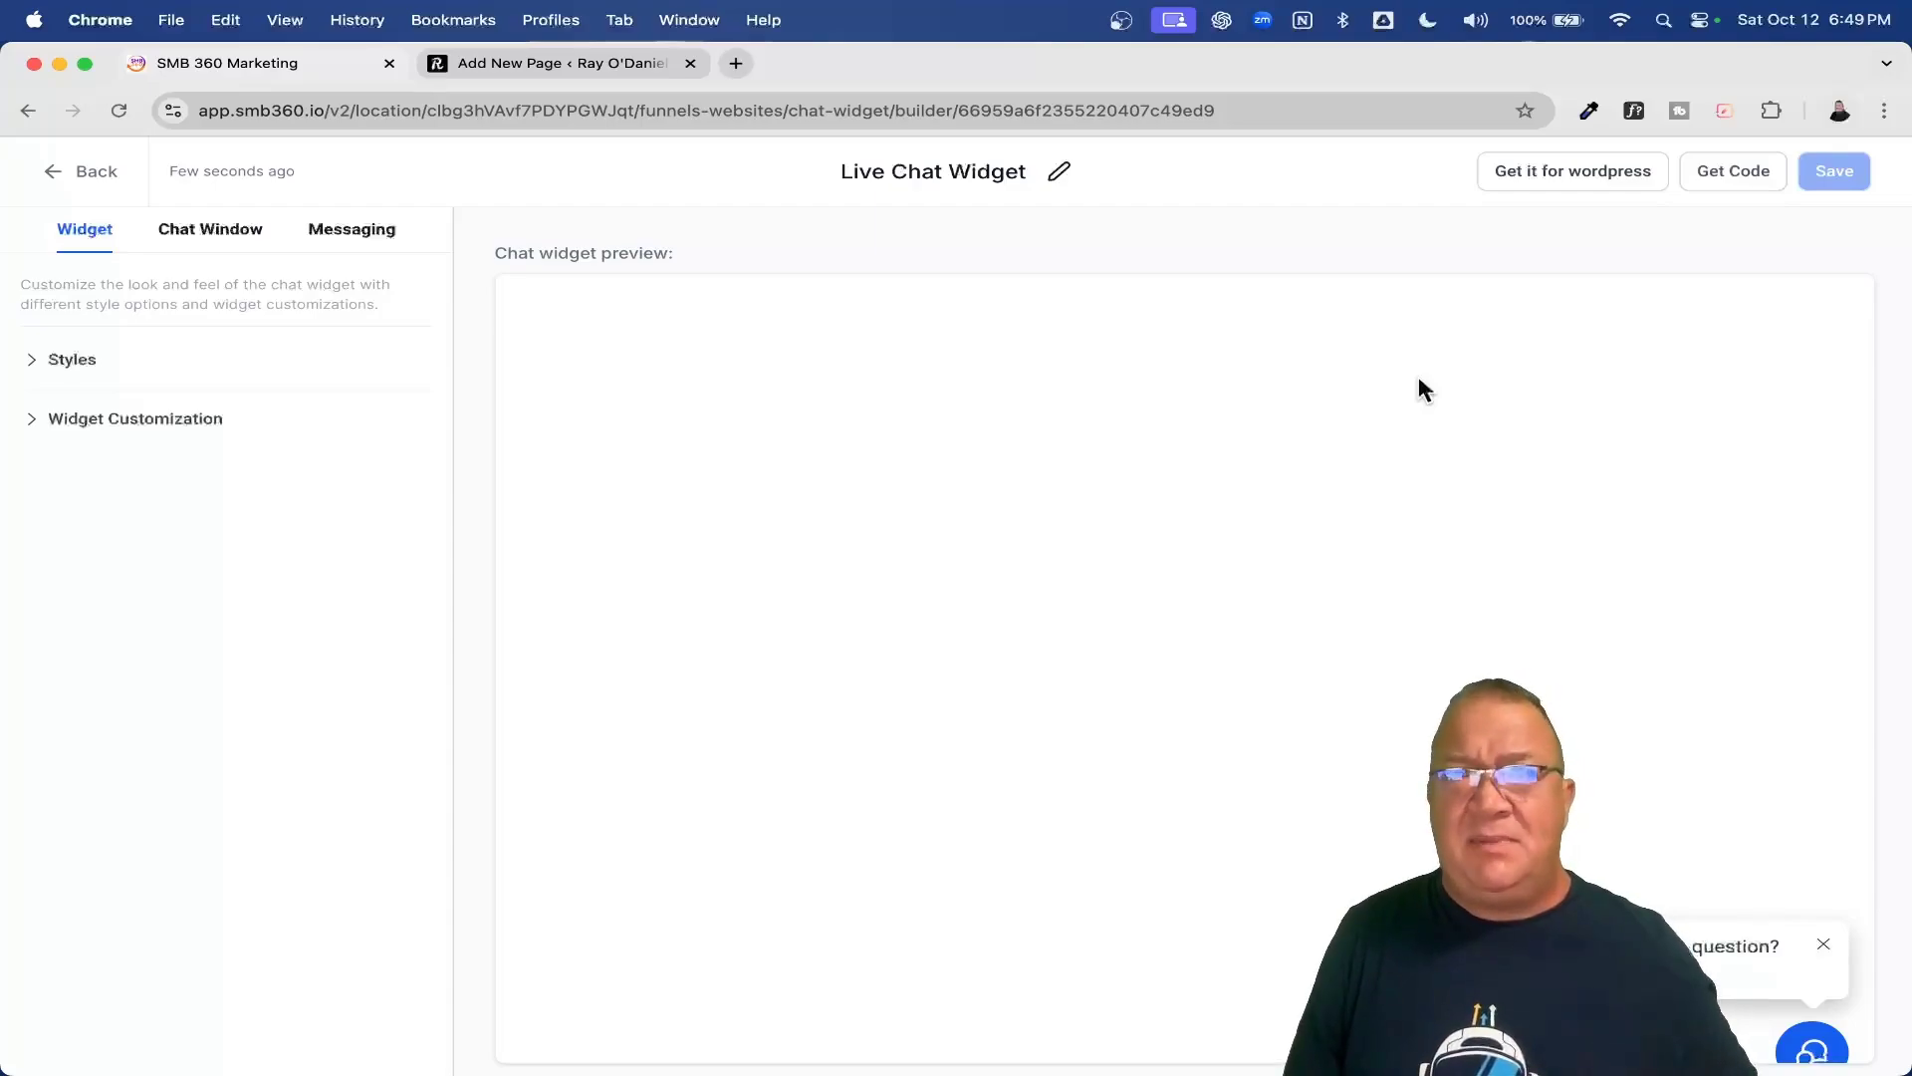
Open the LeadConnector WordPress plugin page from the chat widget, examine its description and settings screenshots, and close it.
left_click(1564, 181)
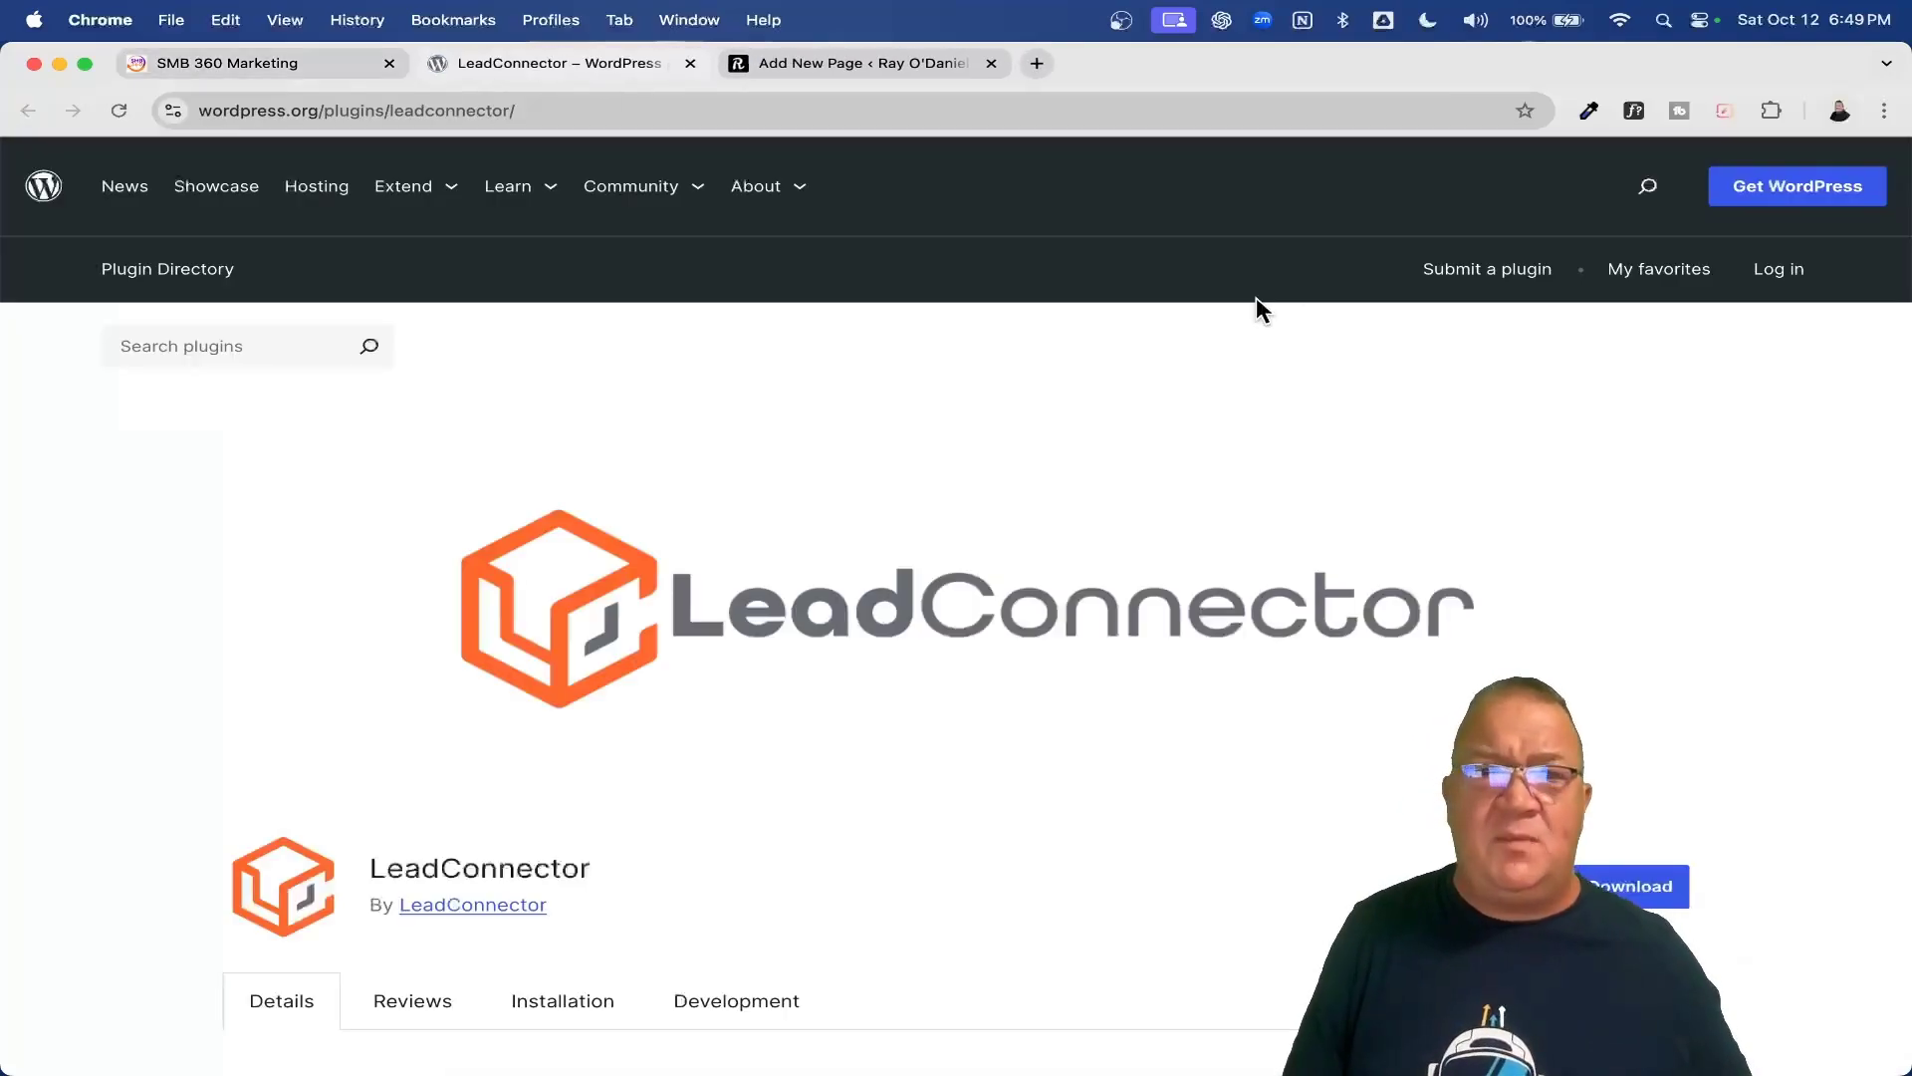
scroll(1257, 305, "down", 3)
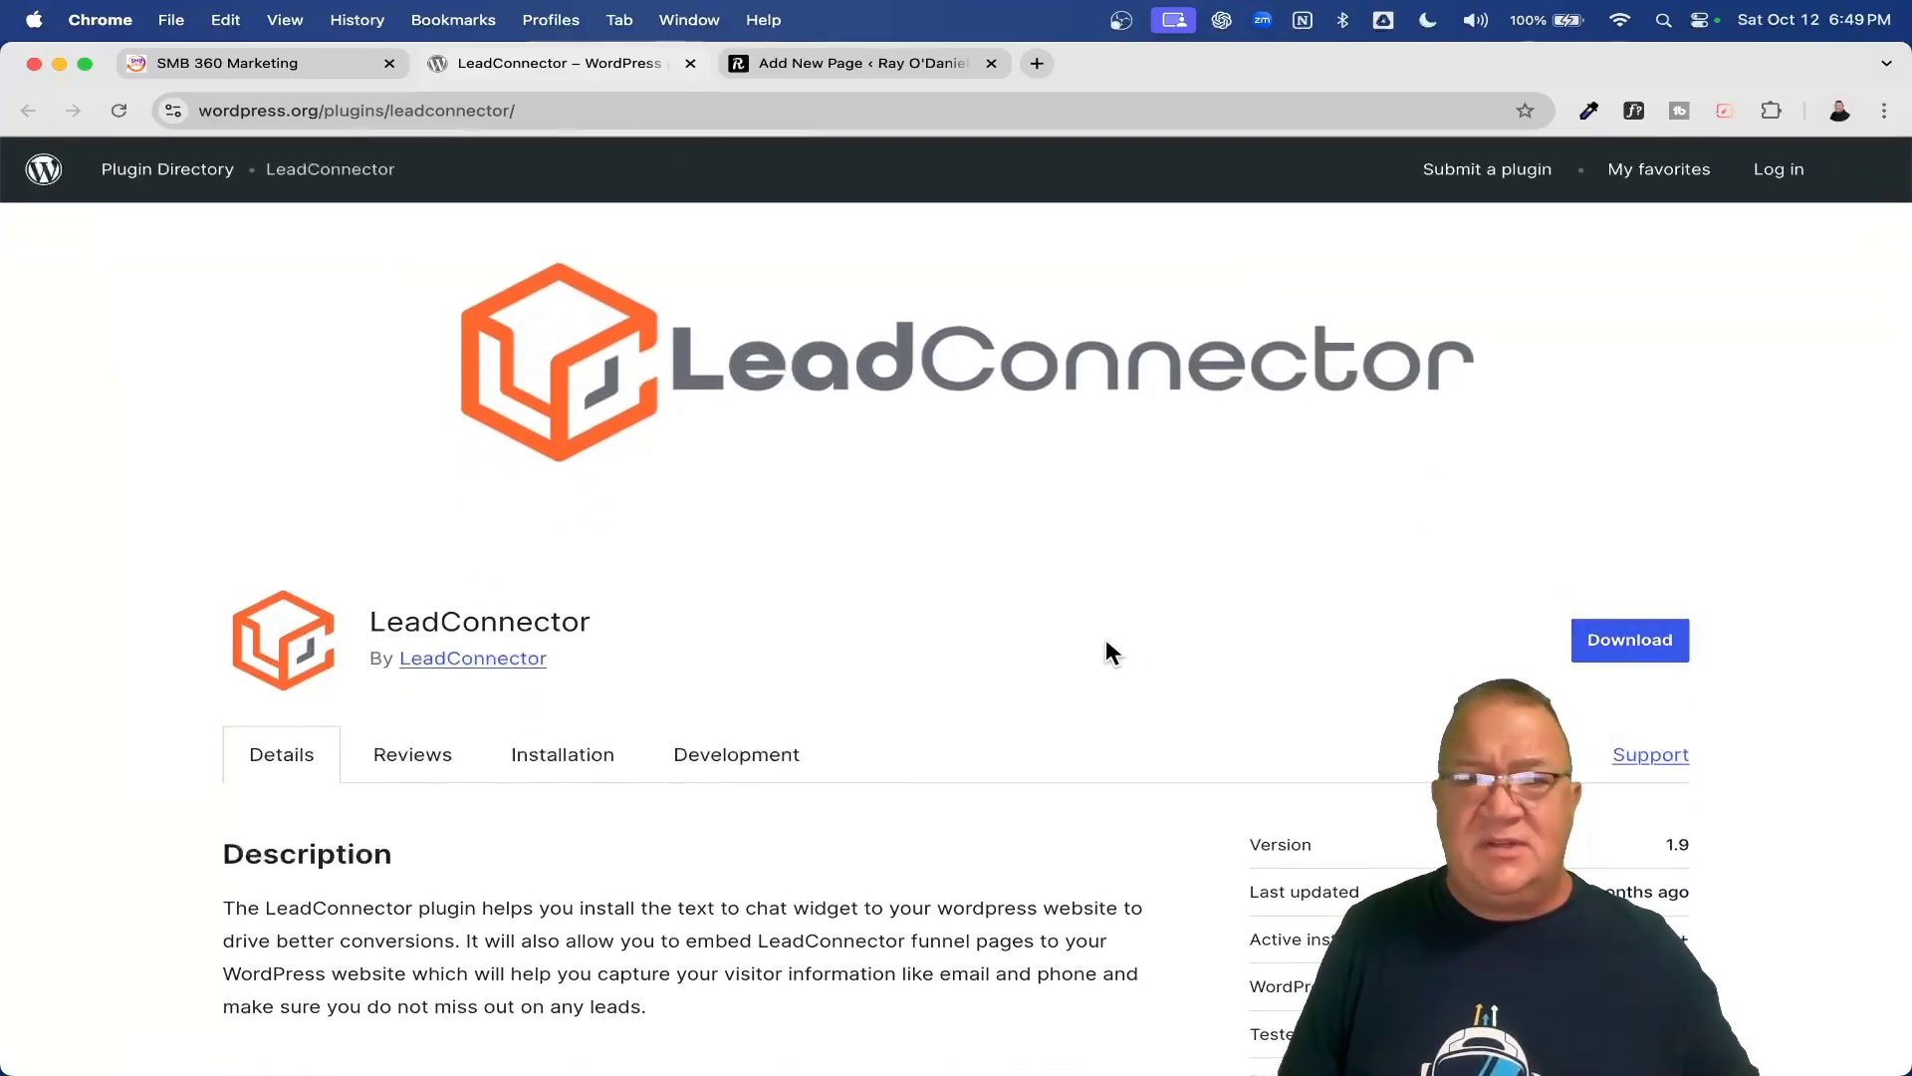
scroll(1106, 643, "down", 8)
scroll(677, 624, "up", 5)
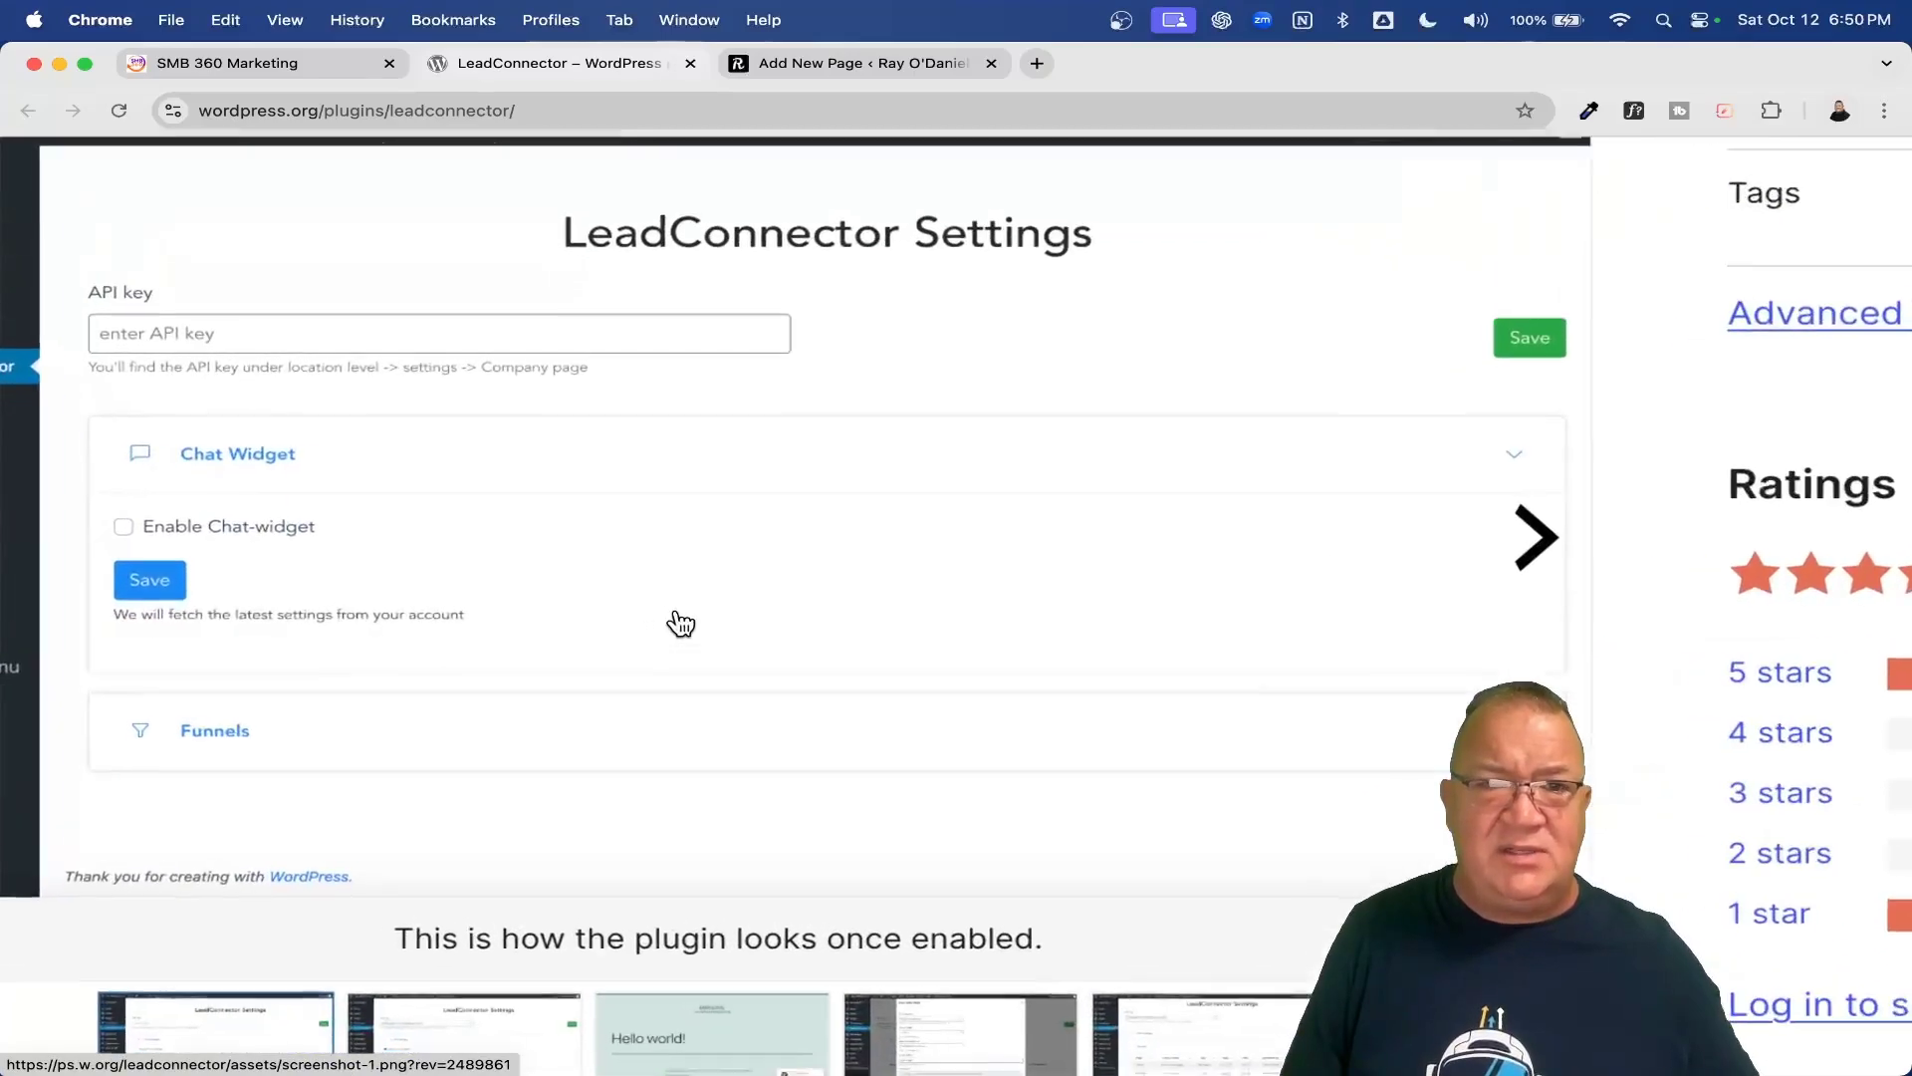
scroll(681, 624, "down", 2)
scroll(674, 624, "left", 3)
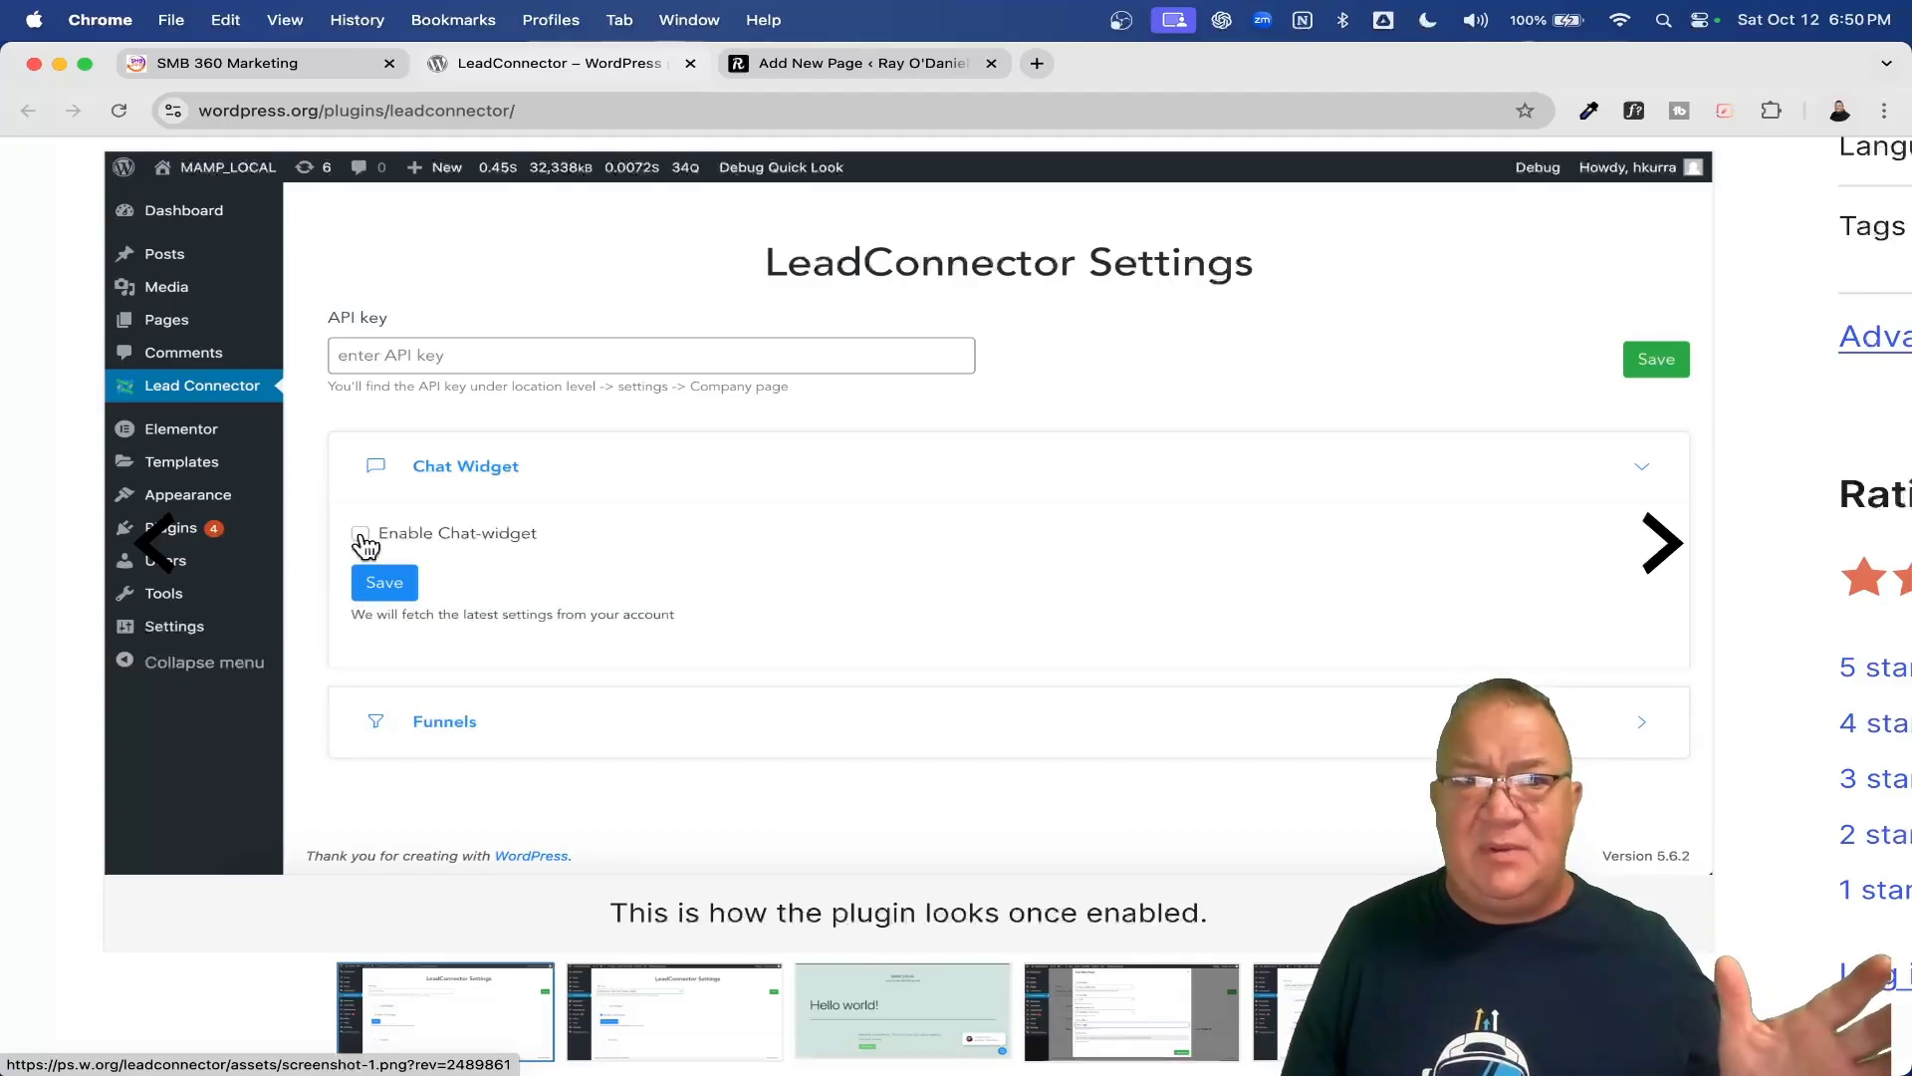
scroll(363, 545, "down", 3)
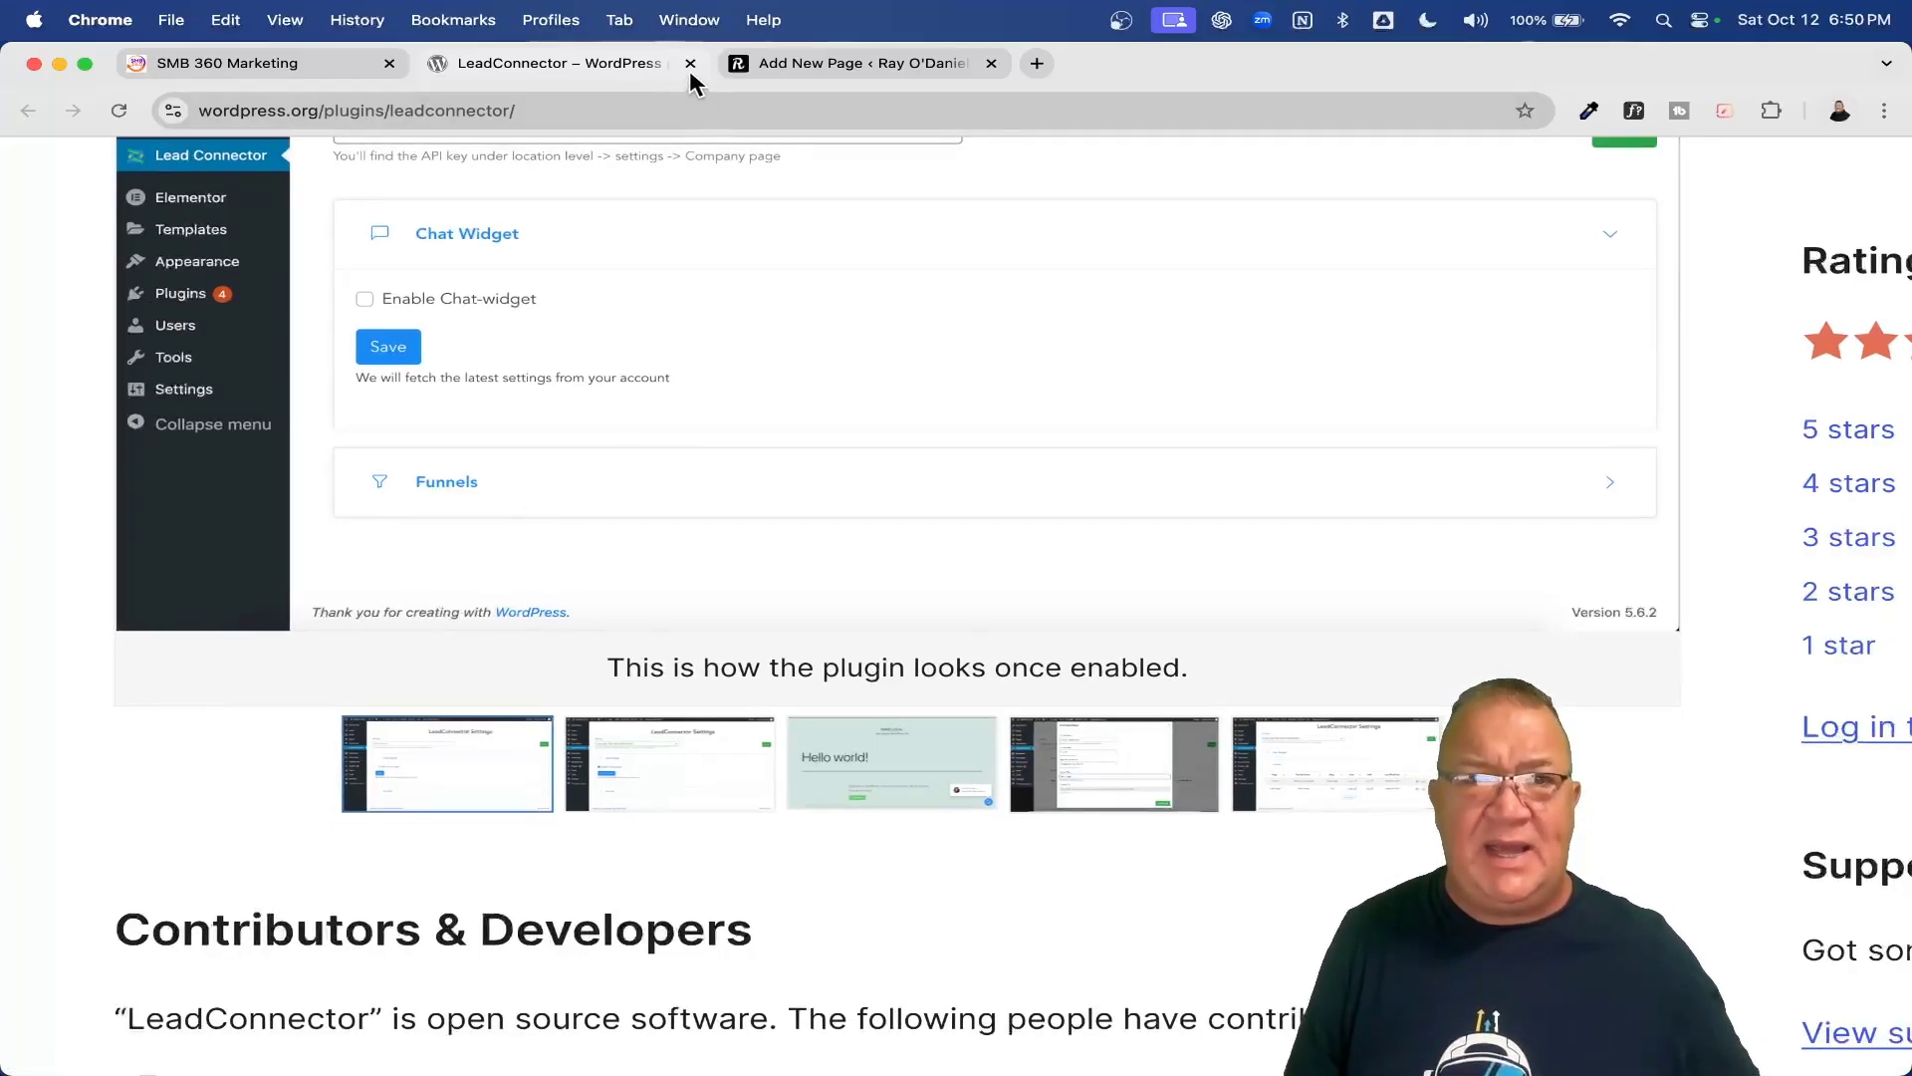
left_click(690, 64)
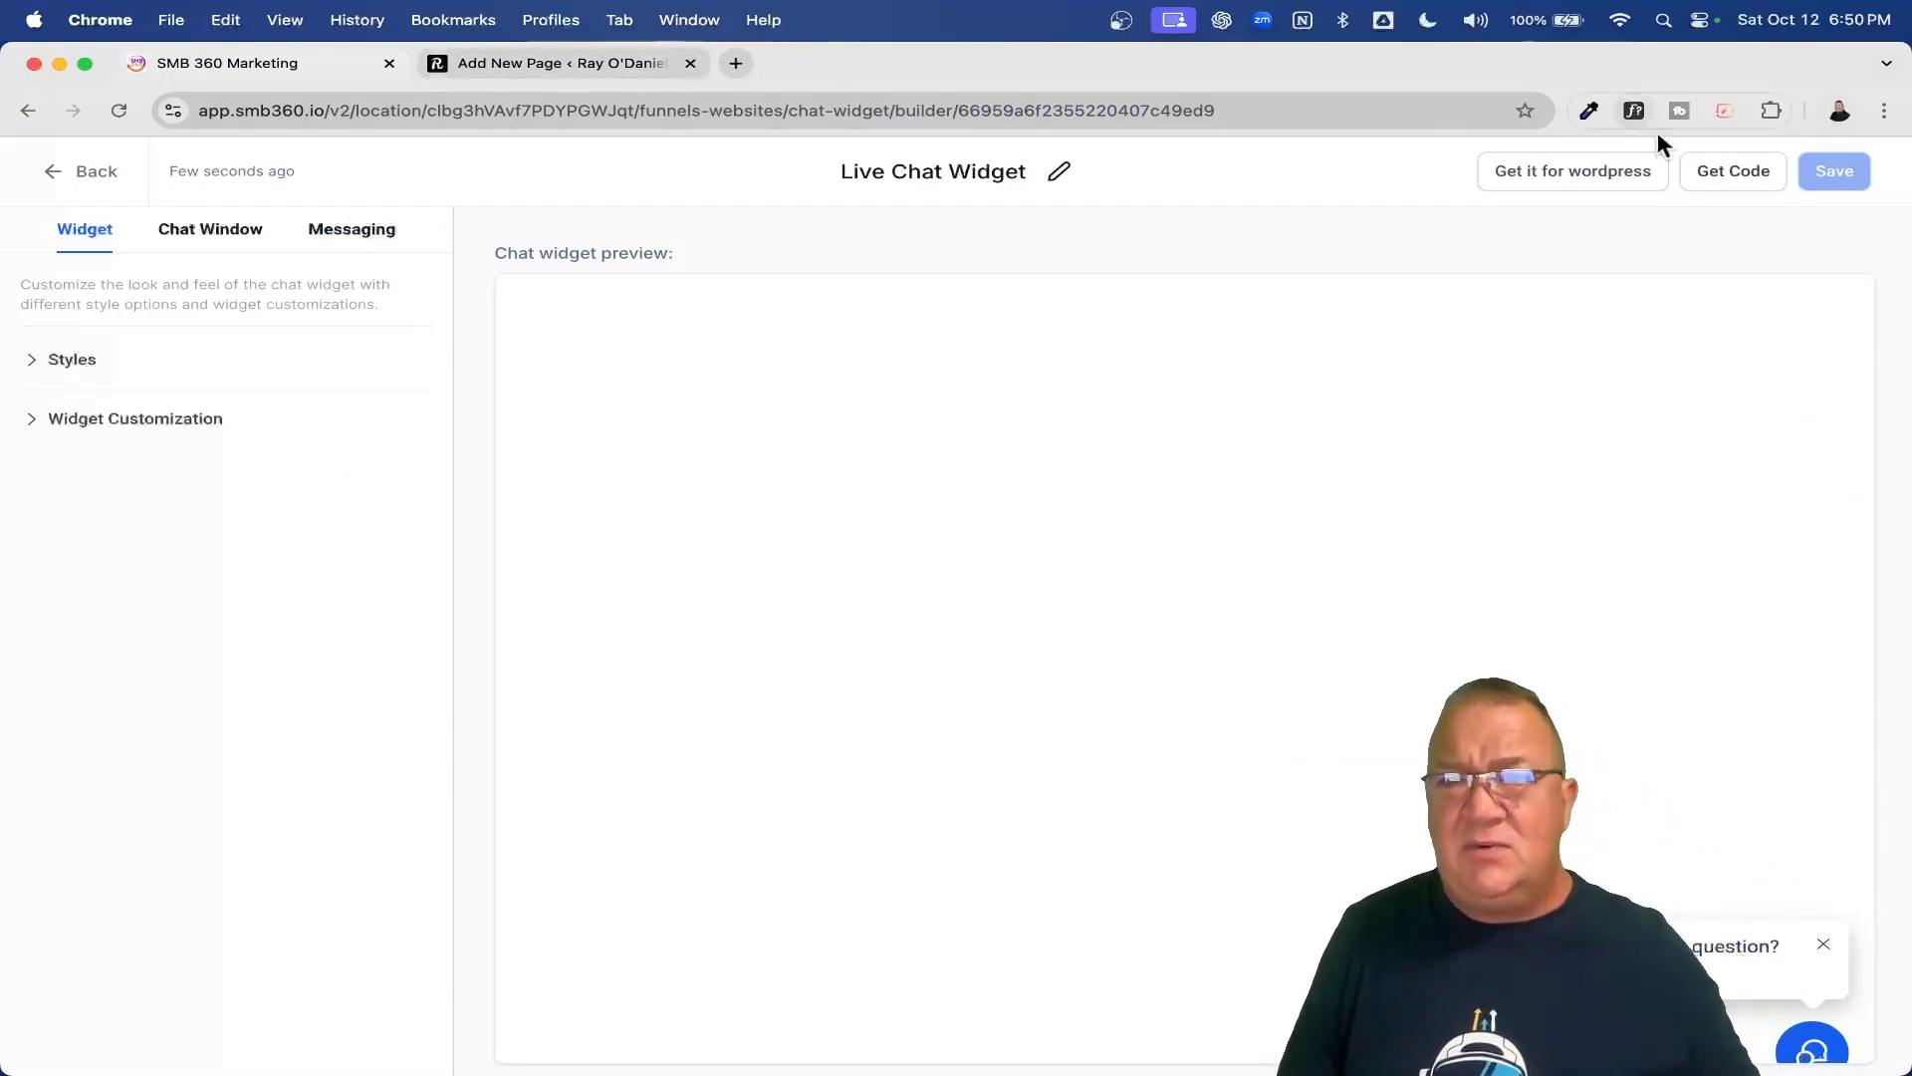
Reopen the Live Chat Widget's embed code, examine where on a website it belongs, and return to the chat widget list.
left_click(1731, 176)
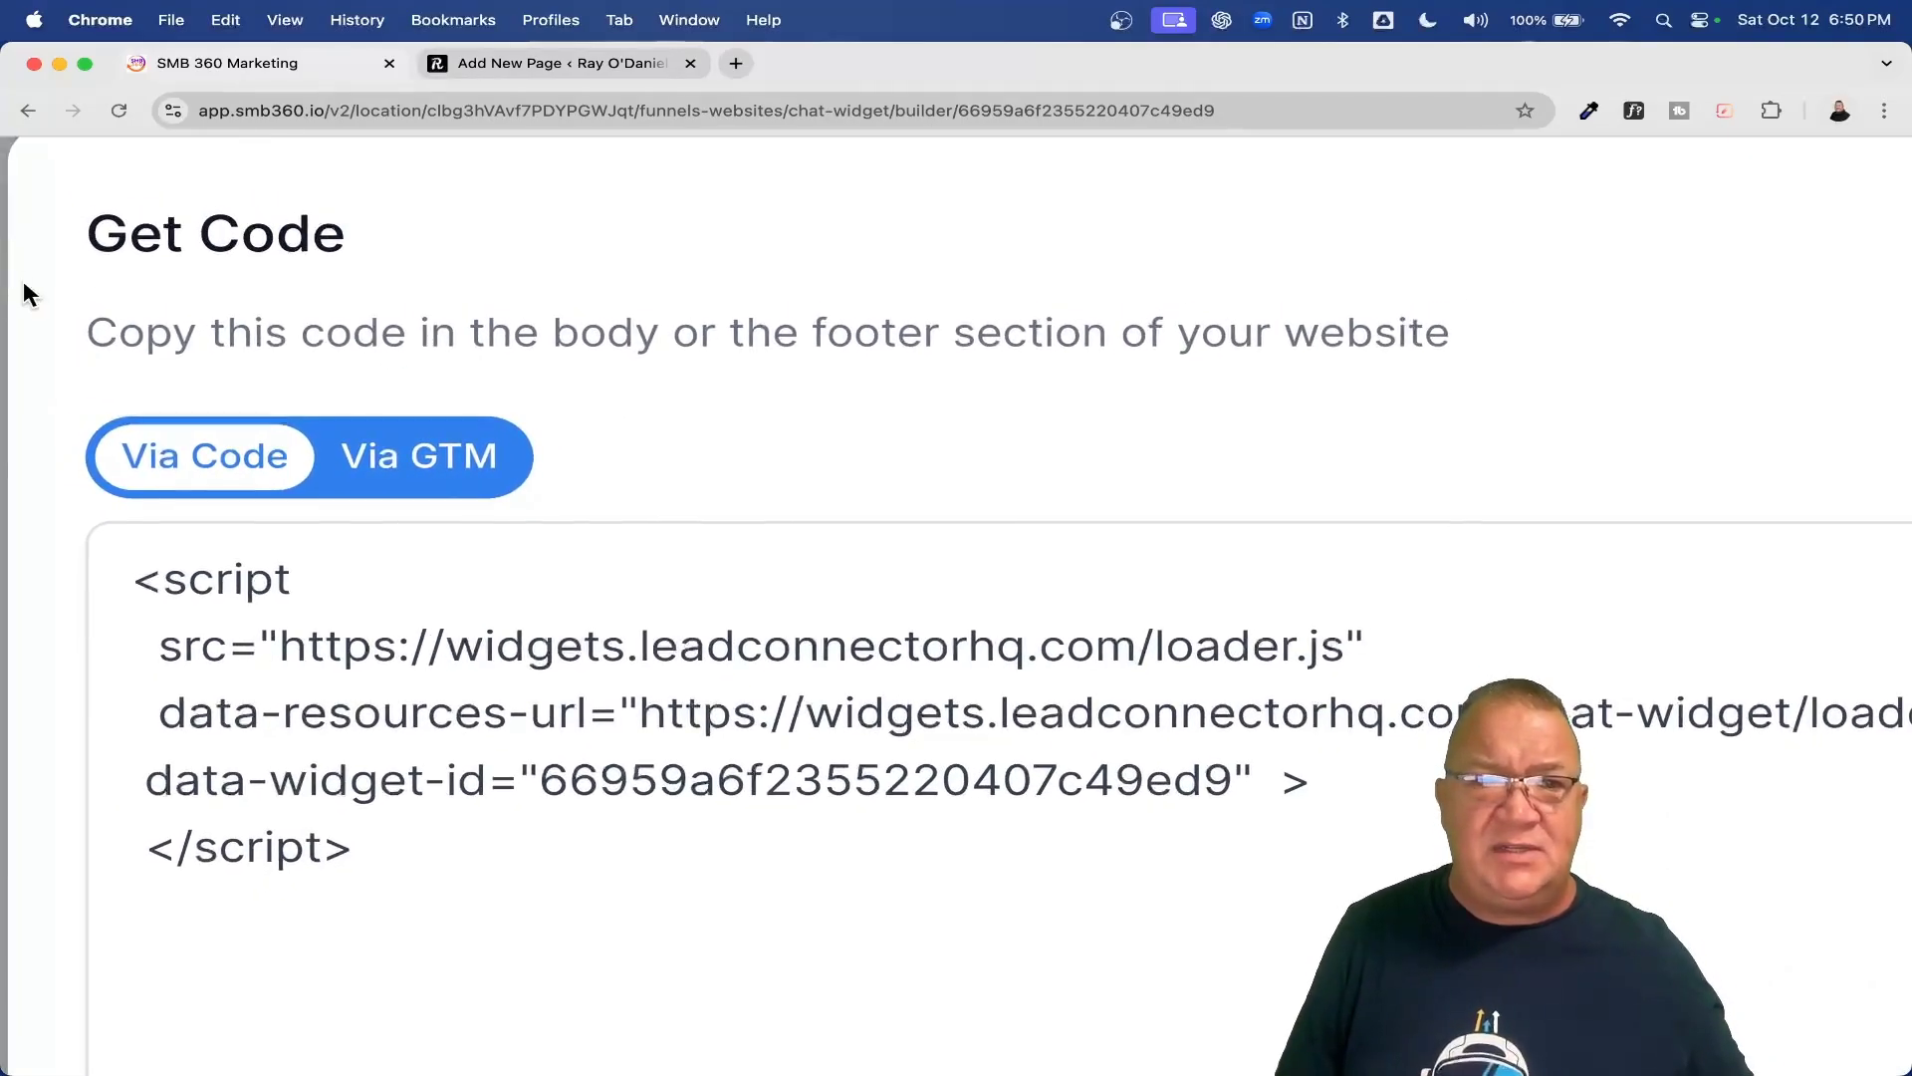
left_click_drag(87, 331, 1475, 336)
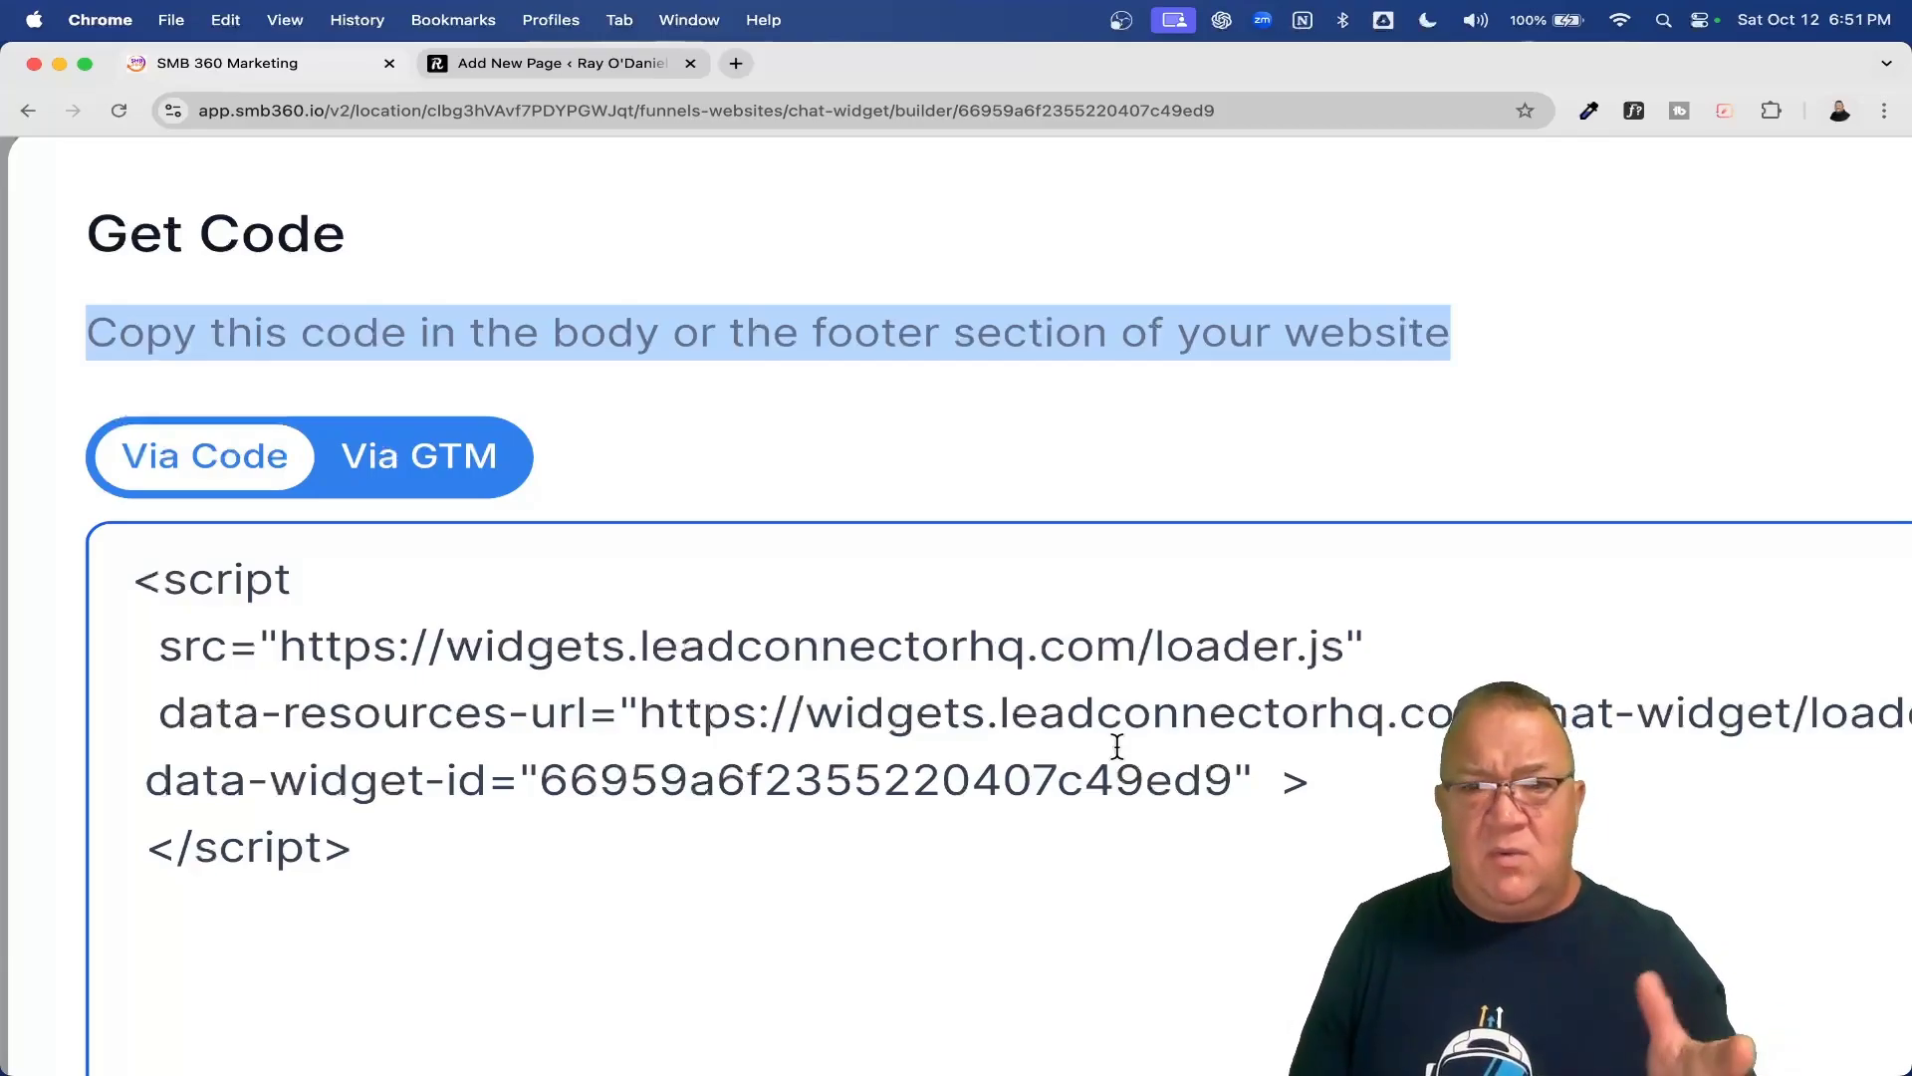
key("super+0")
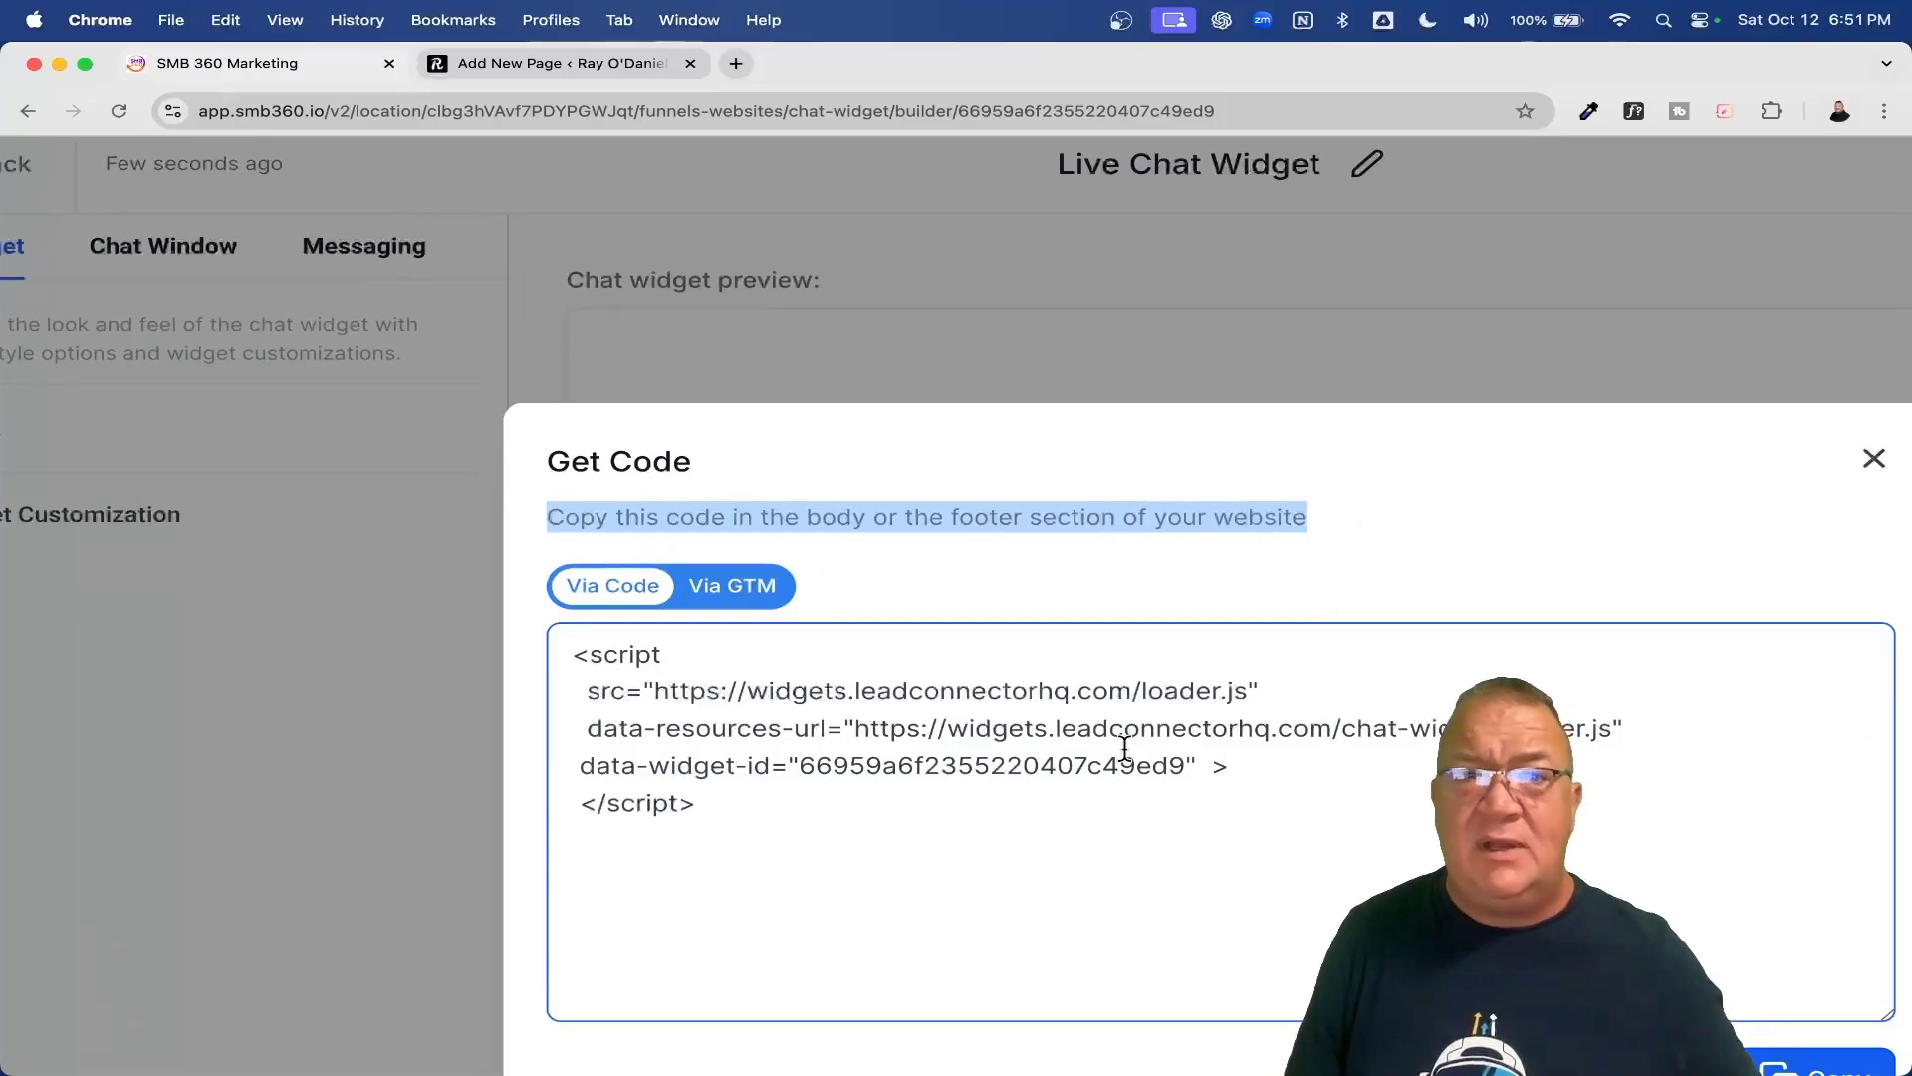
key("super+0")
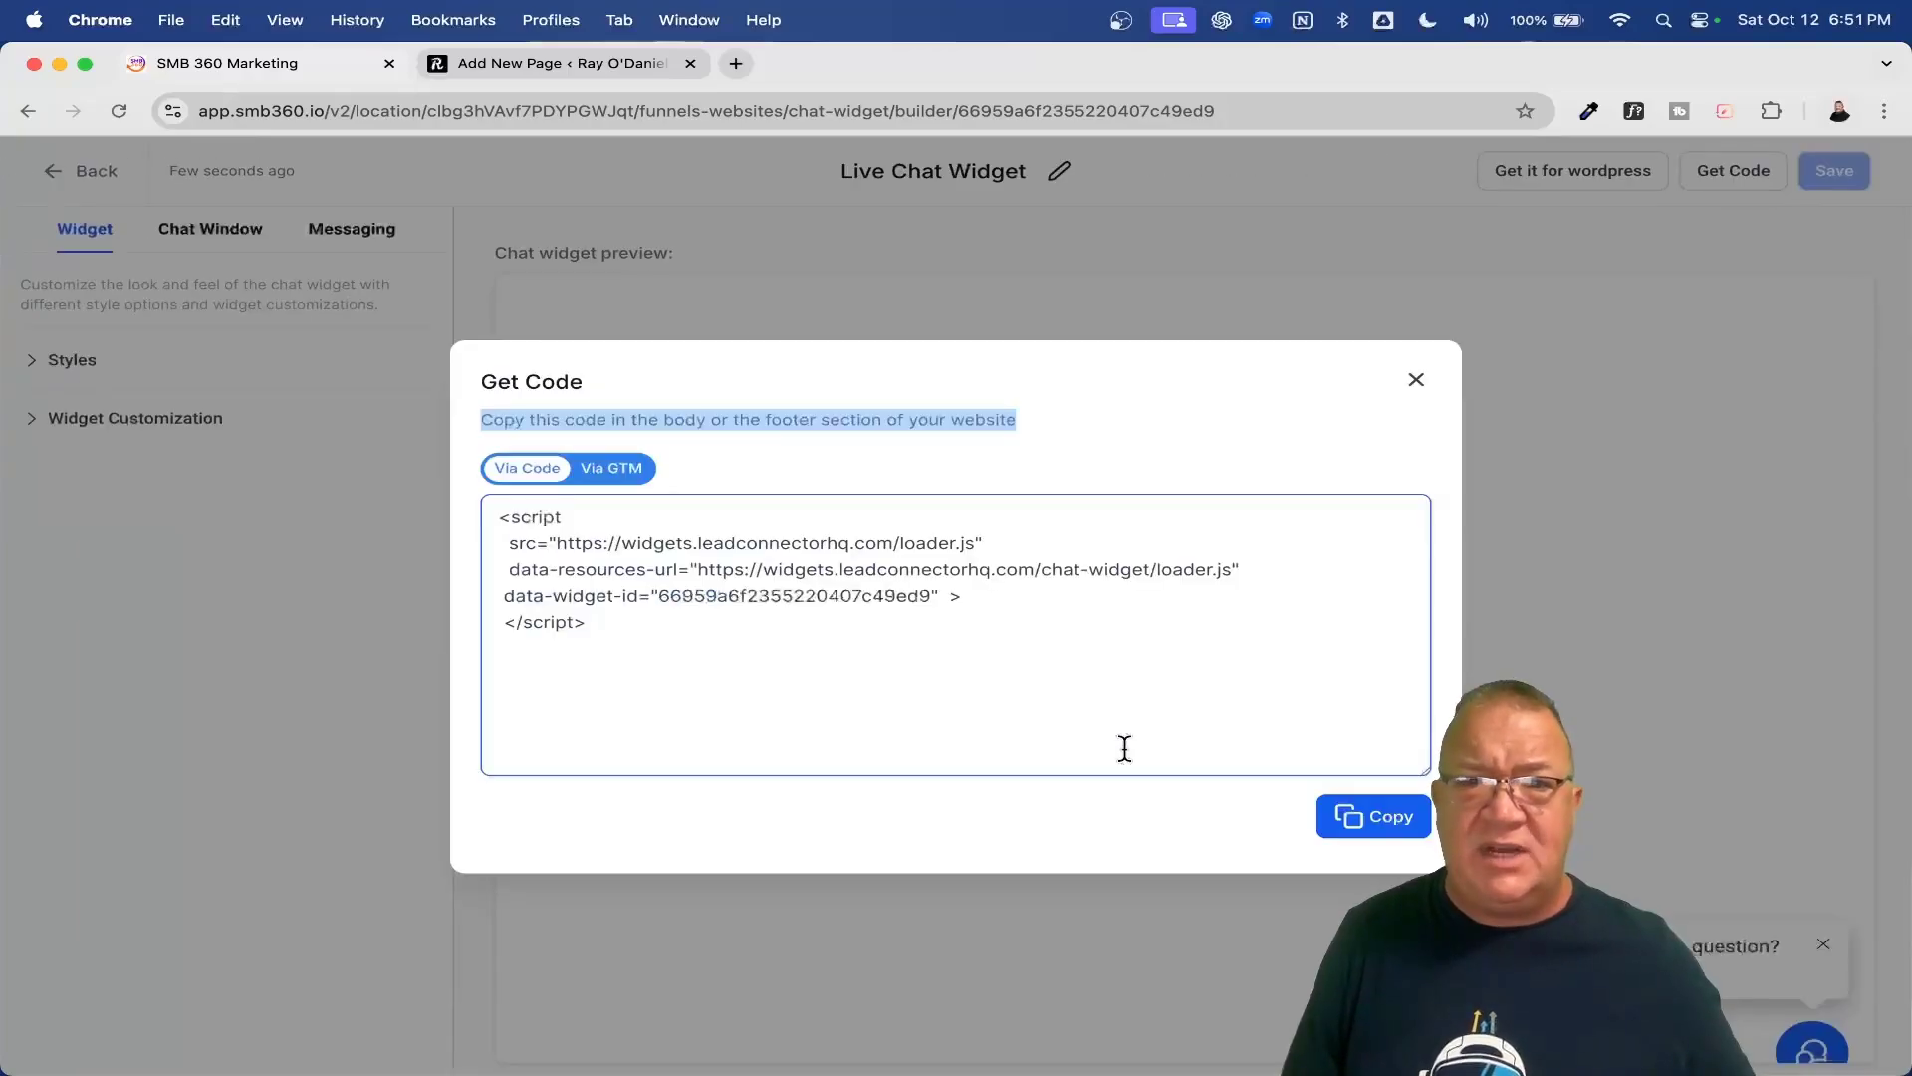
left_click(1414, 380)
left_click(77, 171)
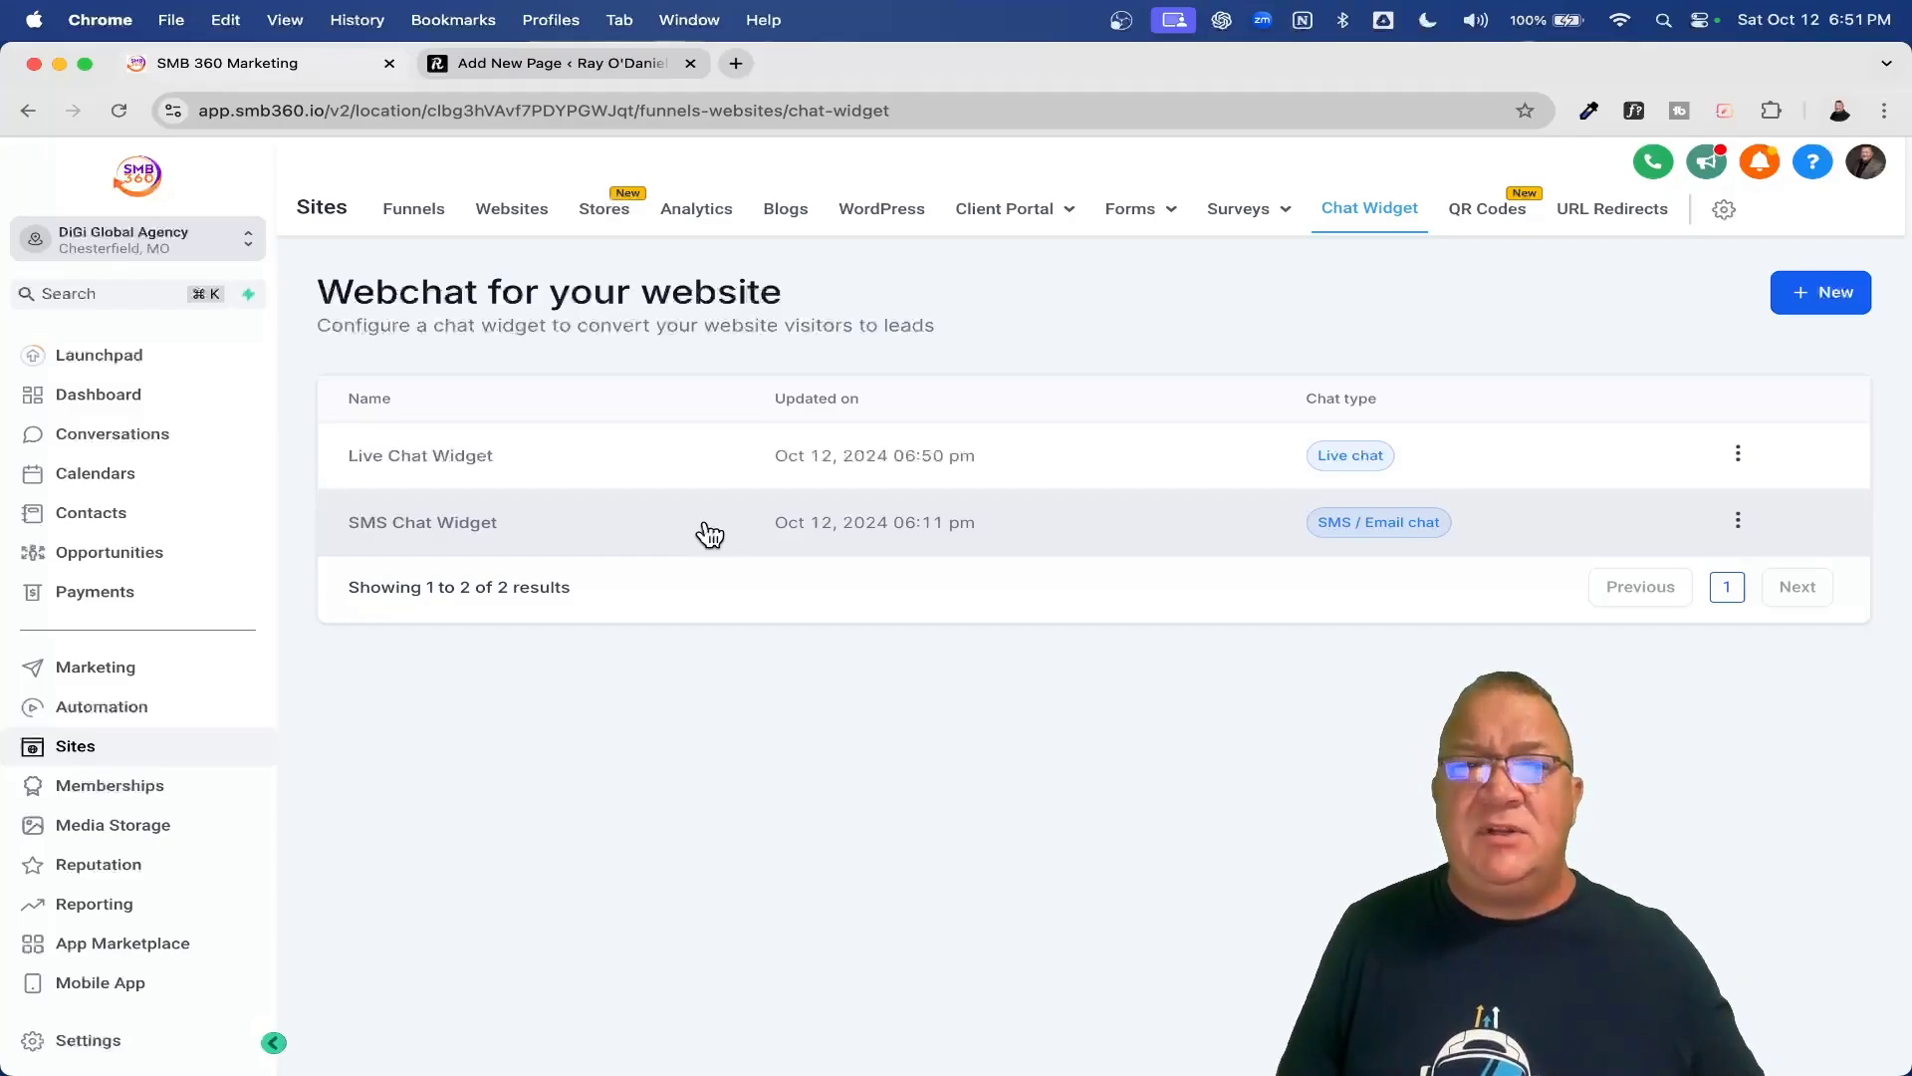
Open the review widgets under Reputation and examine the saved widget options.
left_click(99, 867)
left_click(792, 217)
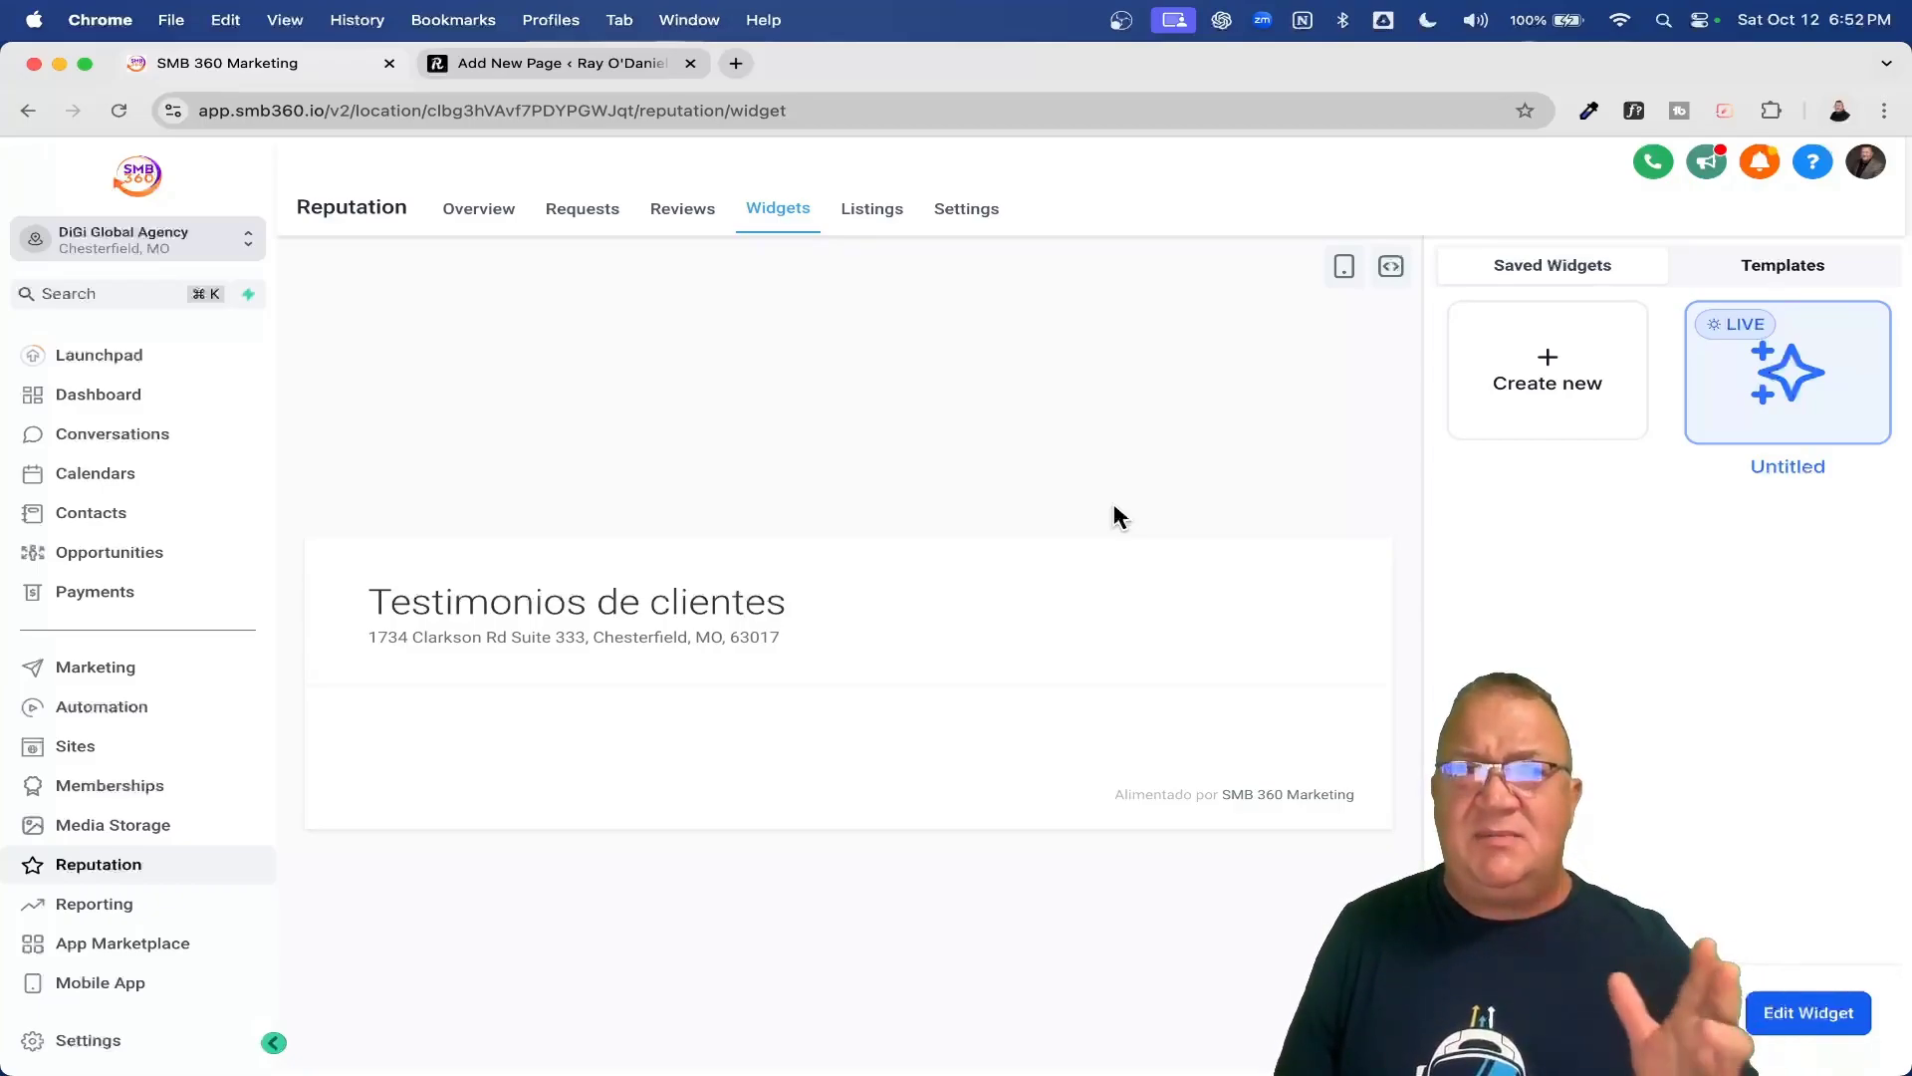
scroll(1413, 490, "up", 5)
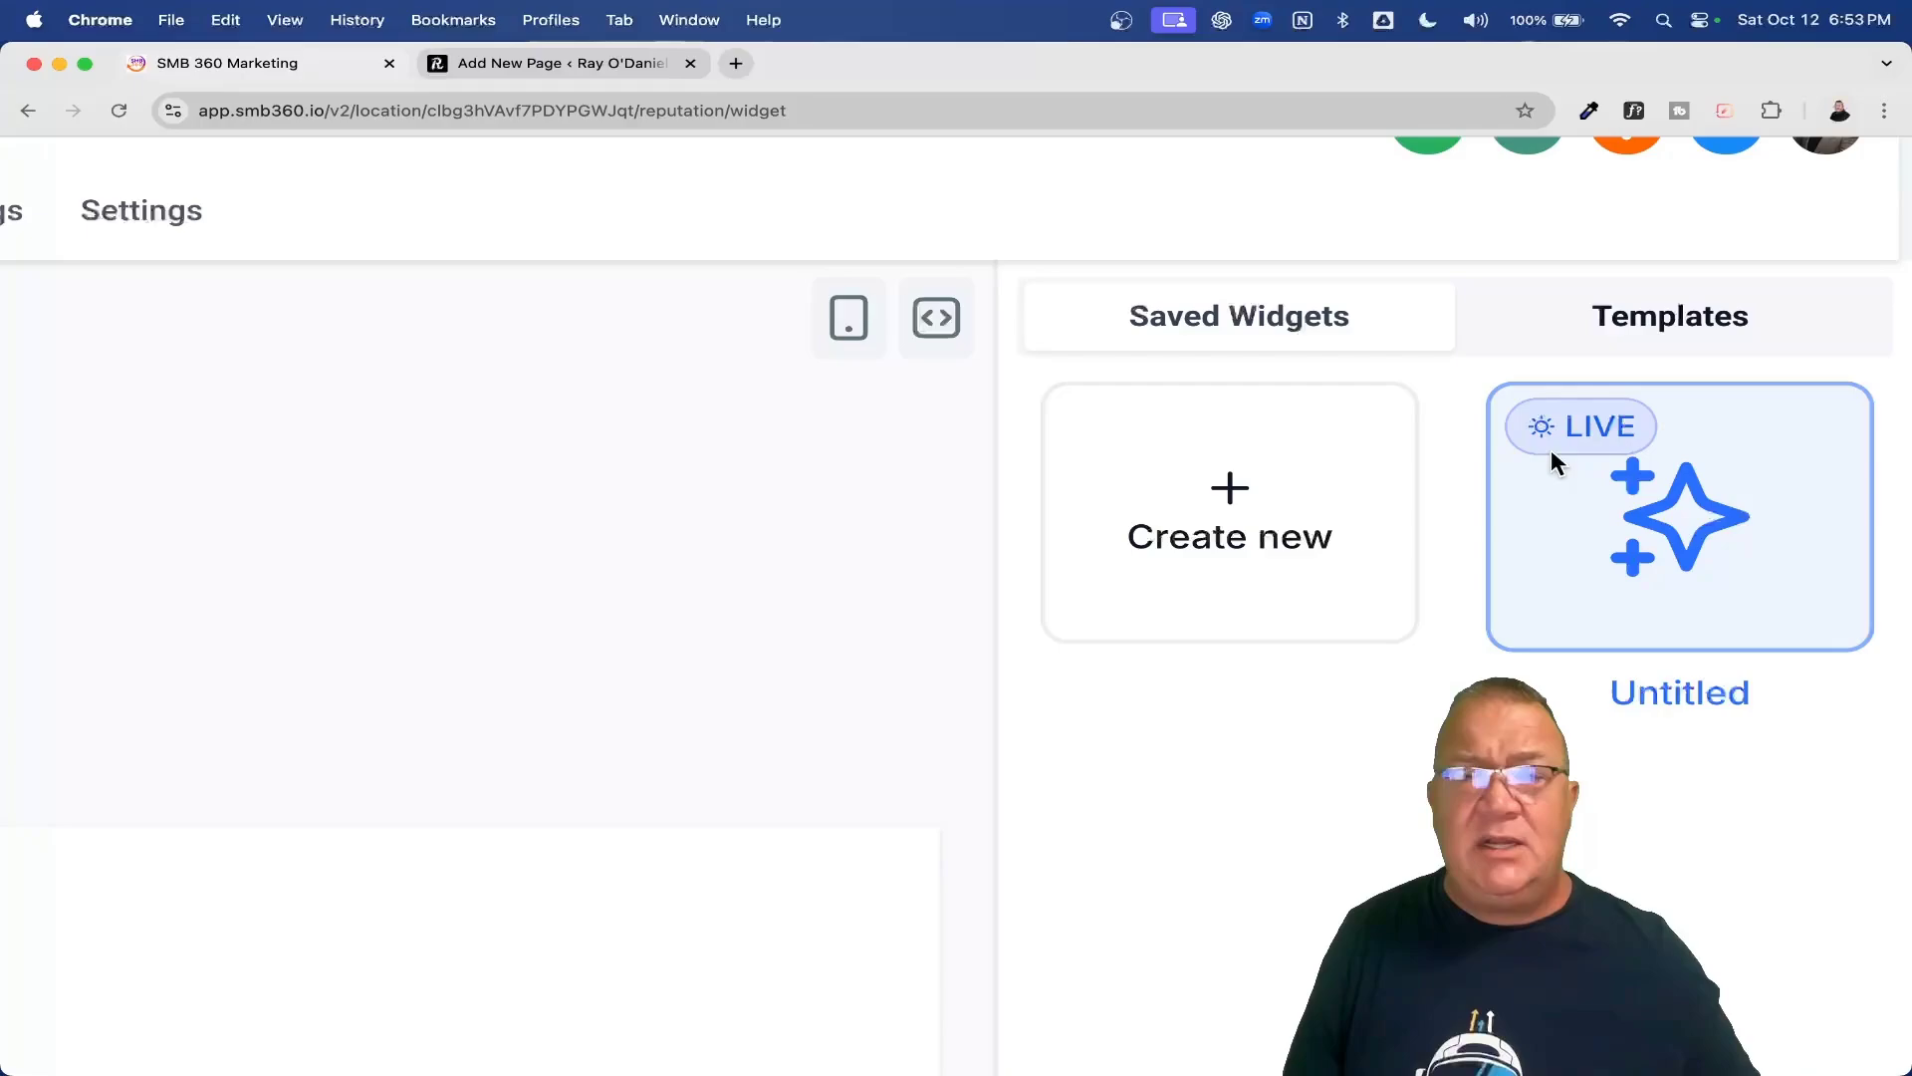
scroll(1610, 483, "down", 5)
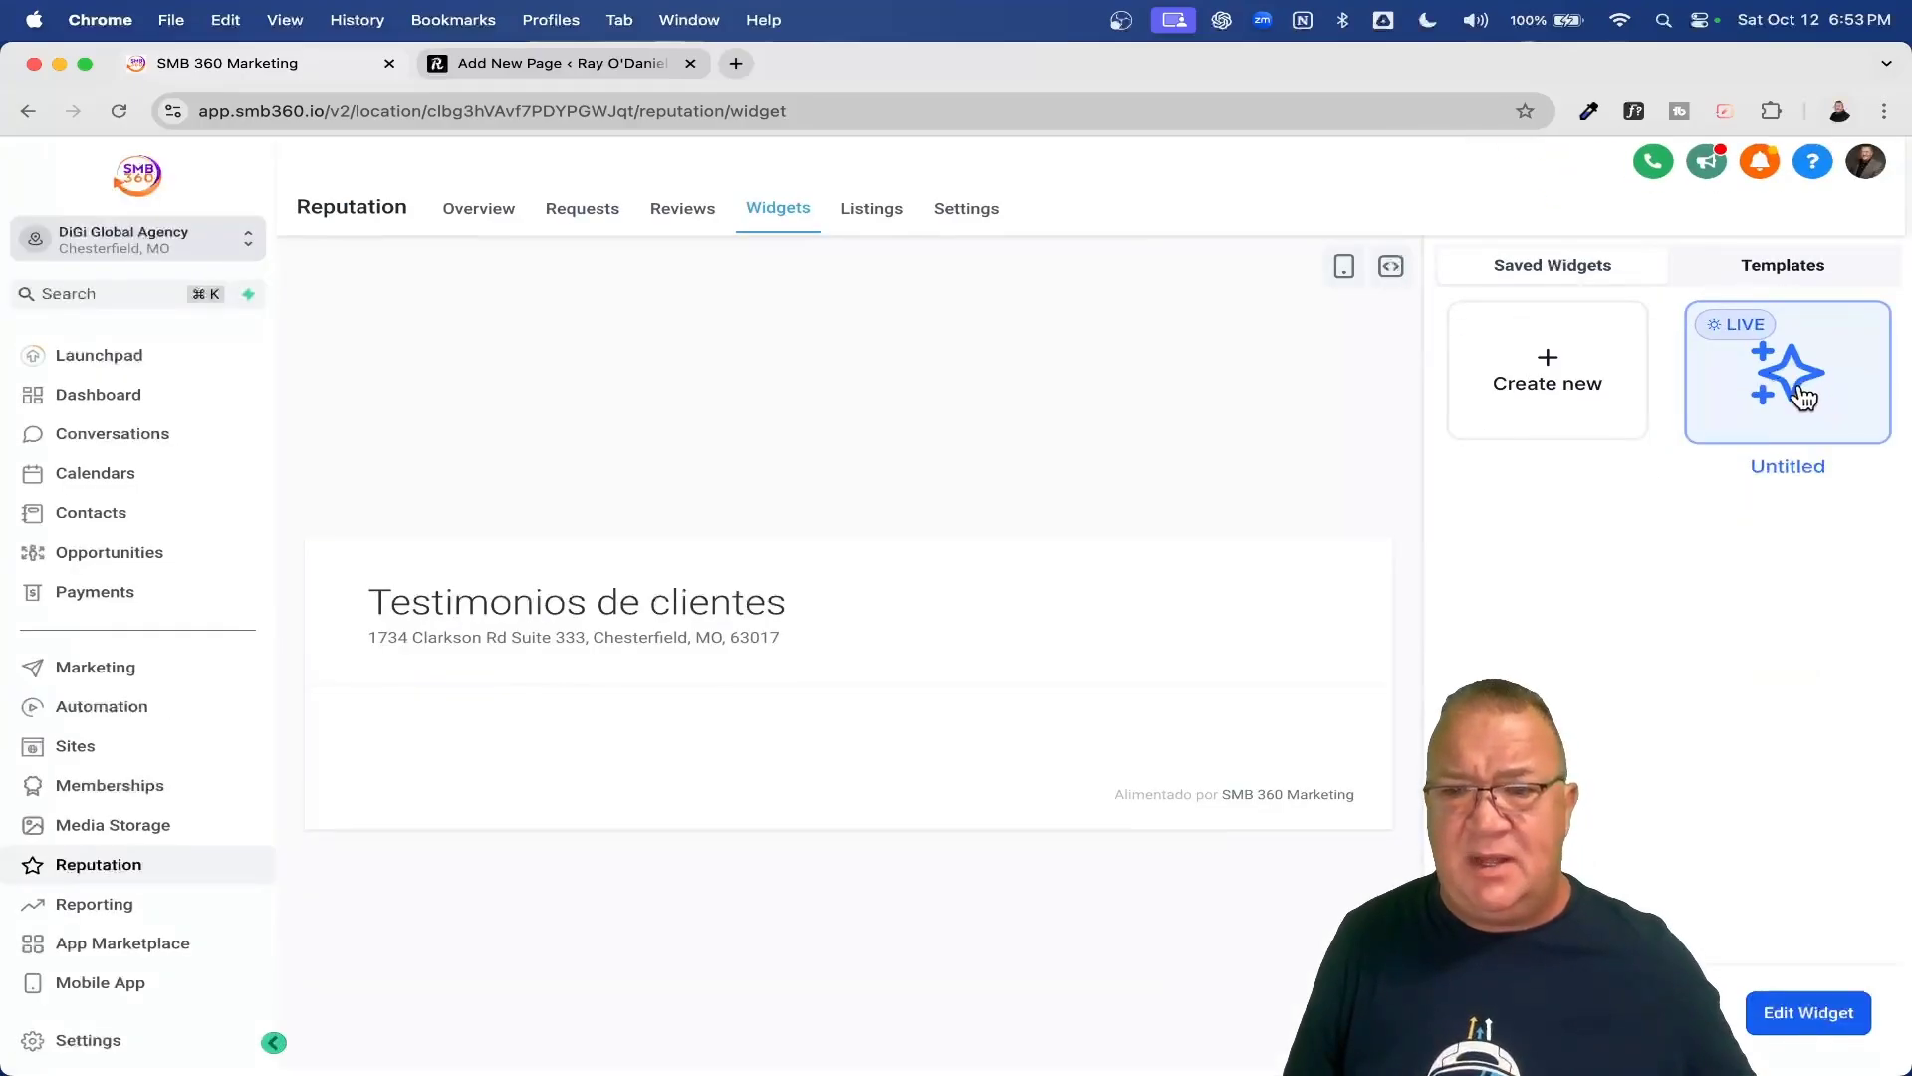
Open the Untitled review widget for editing and examine the website embed code in its settings.
left_click(1788, 1010)
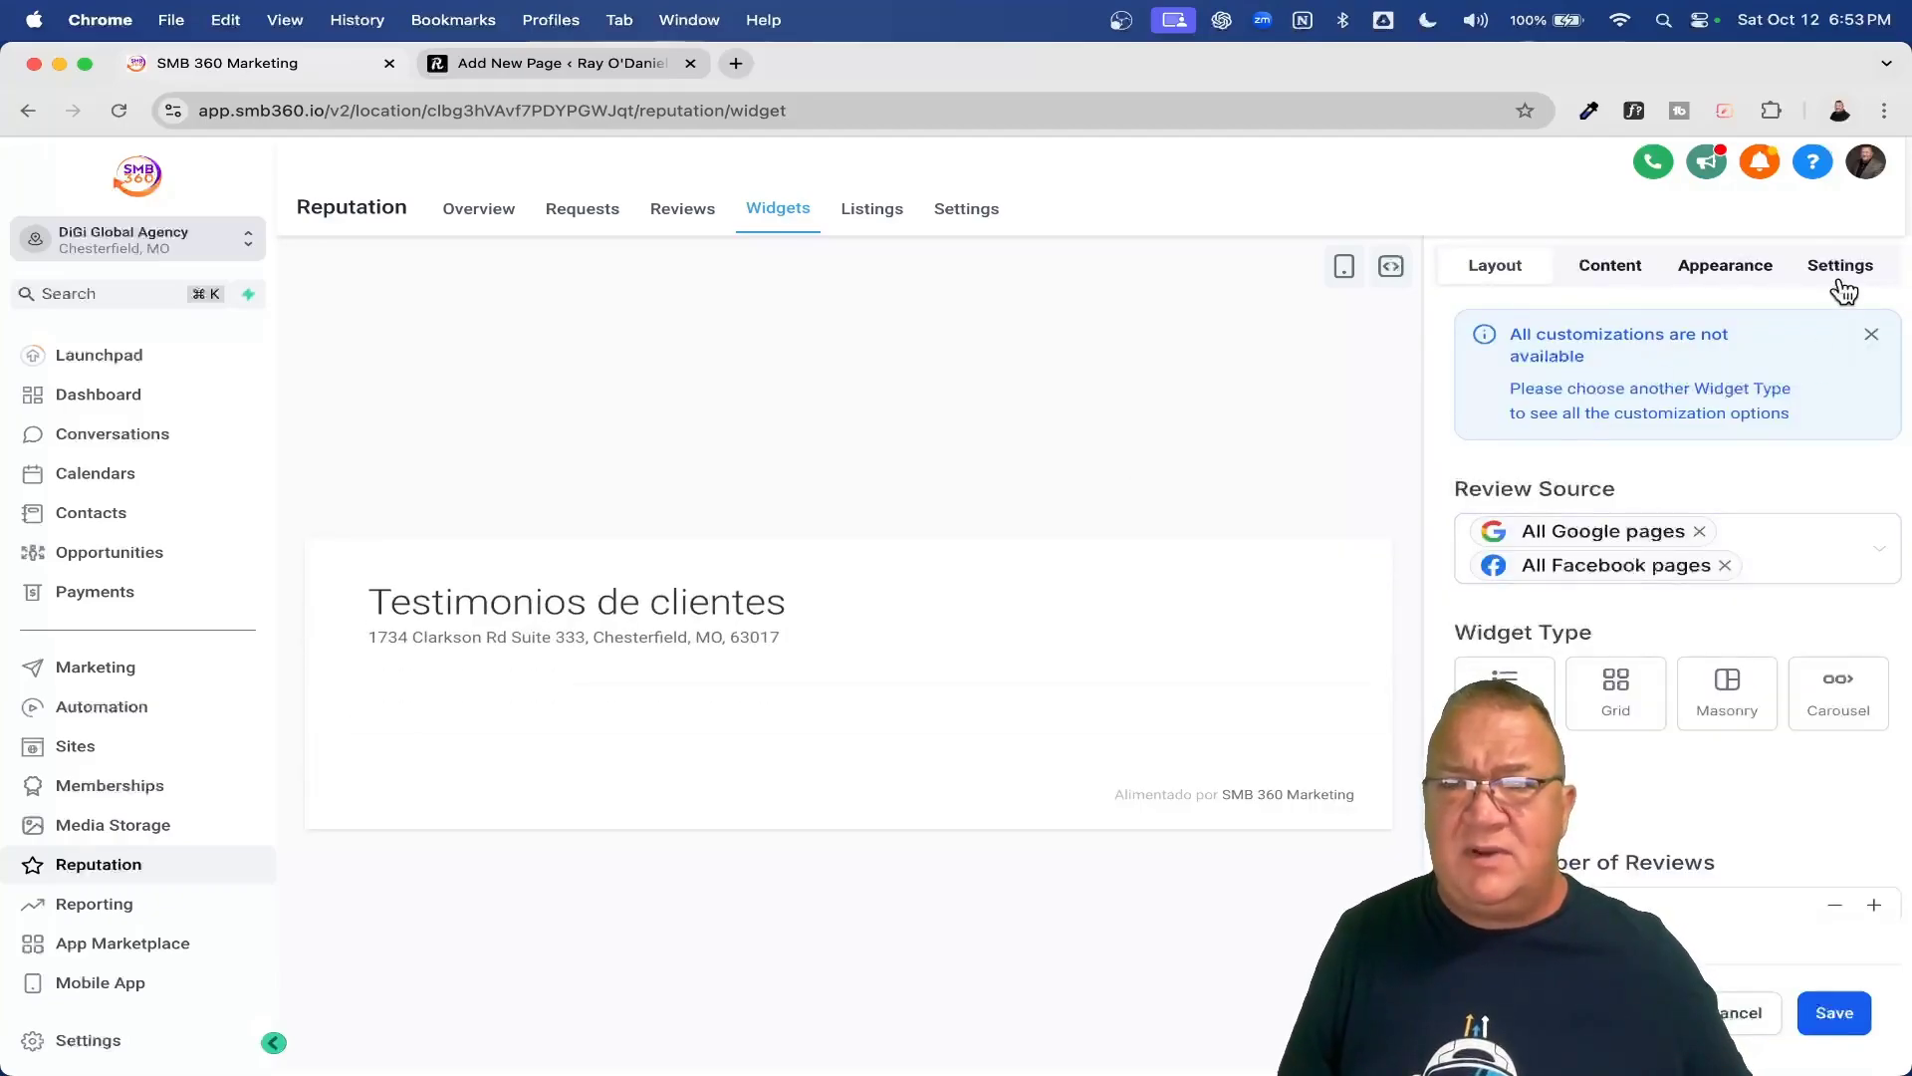
left_click(1844, 290)
scroll(1844, 284, "up", 5)
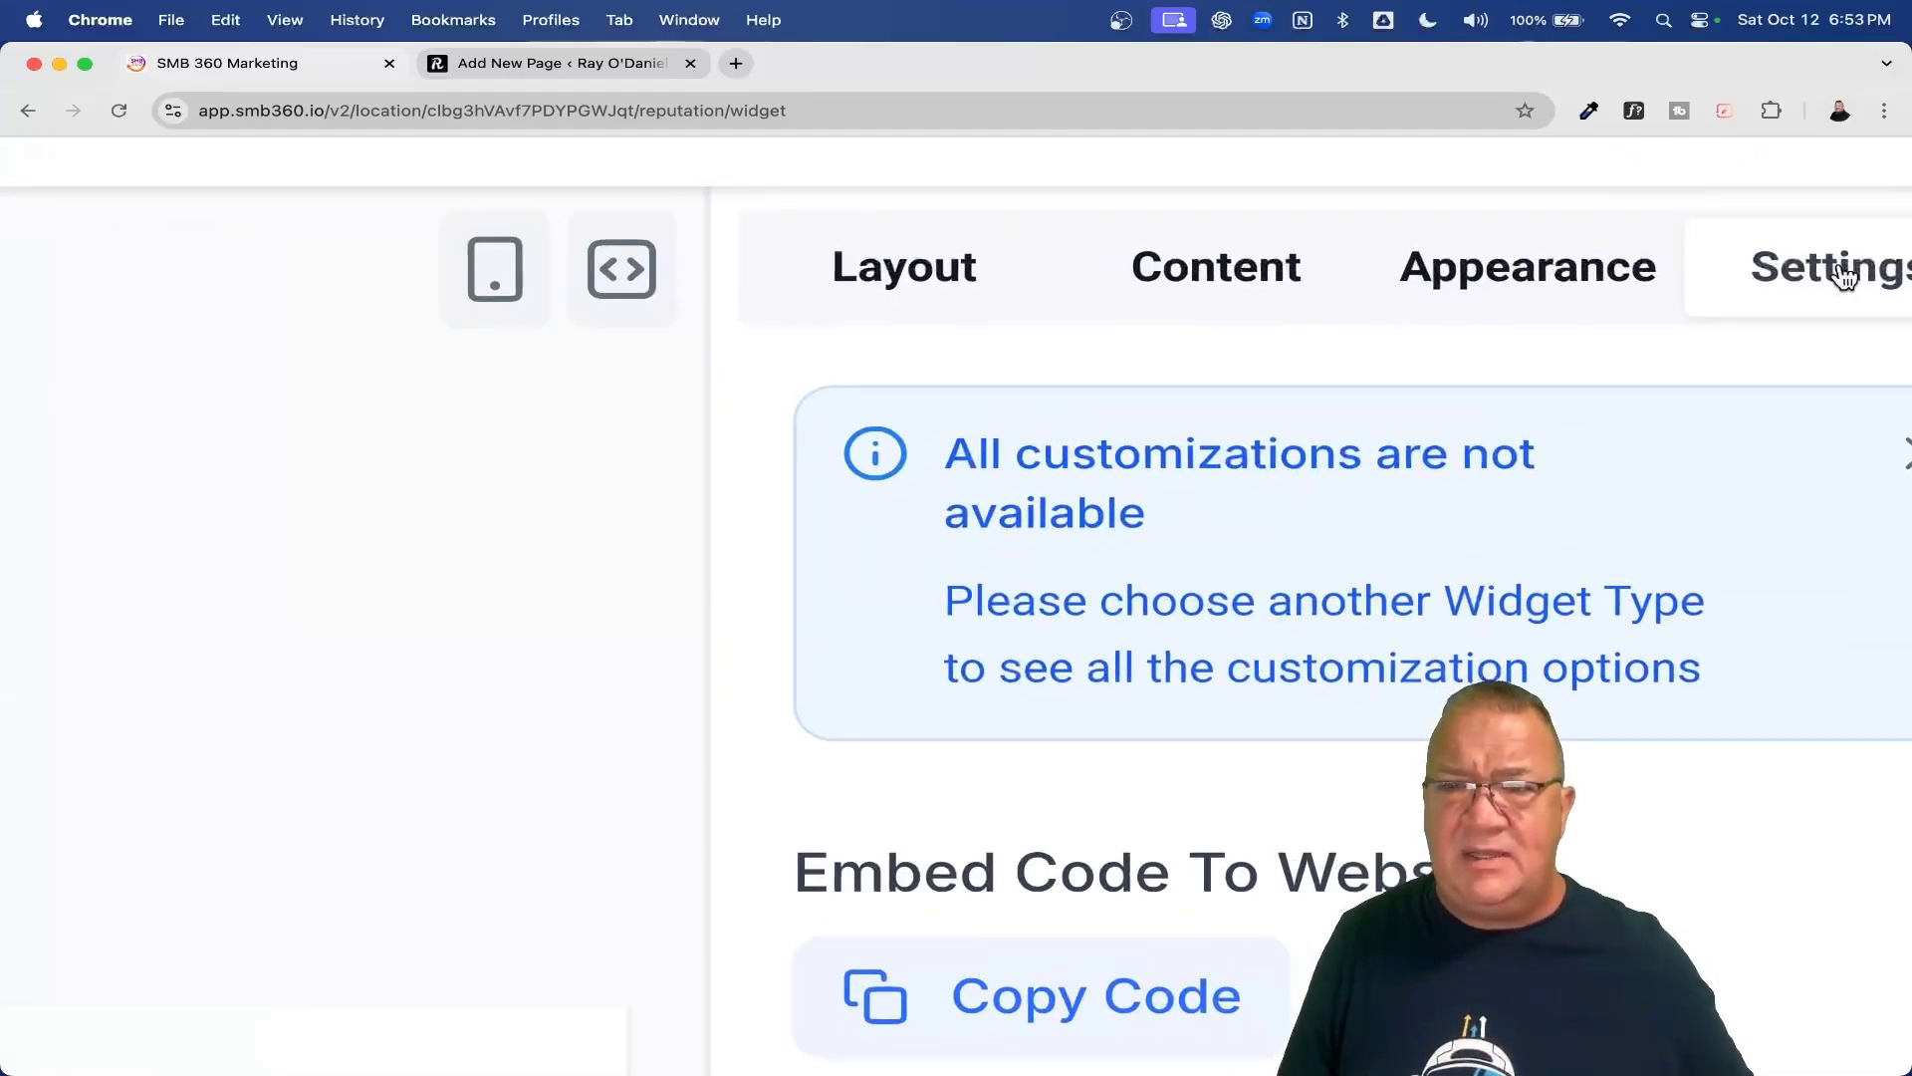
scroll(1844, 279, "right", 2)
scroll(1576, 466, "down", 6)
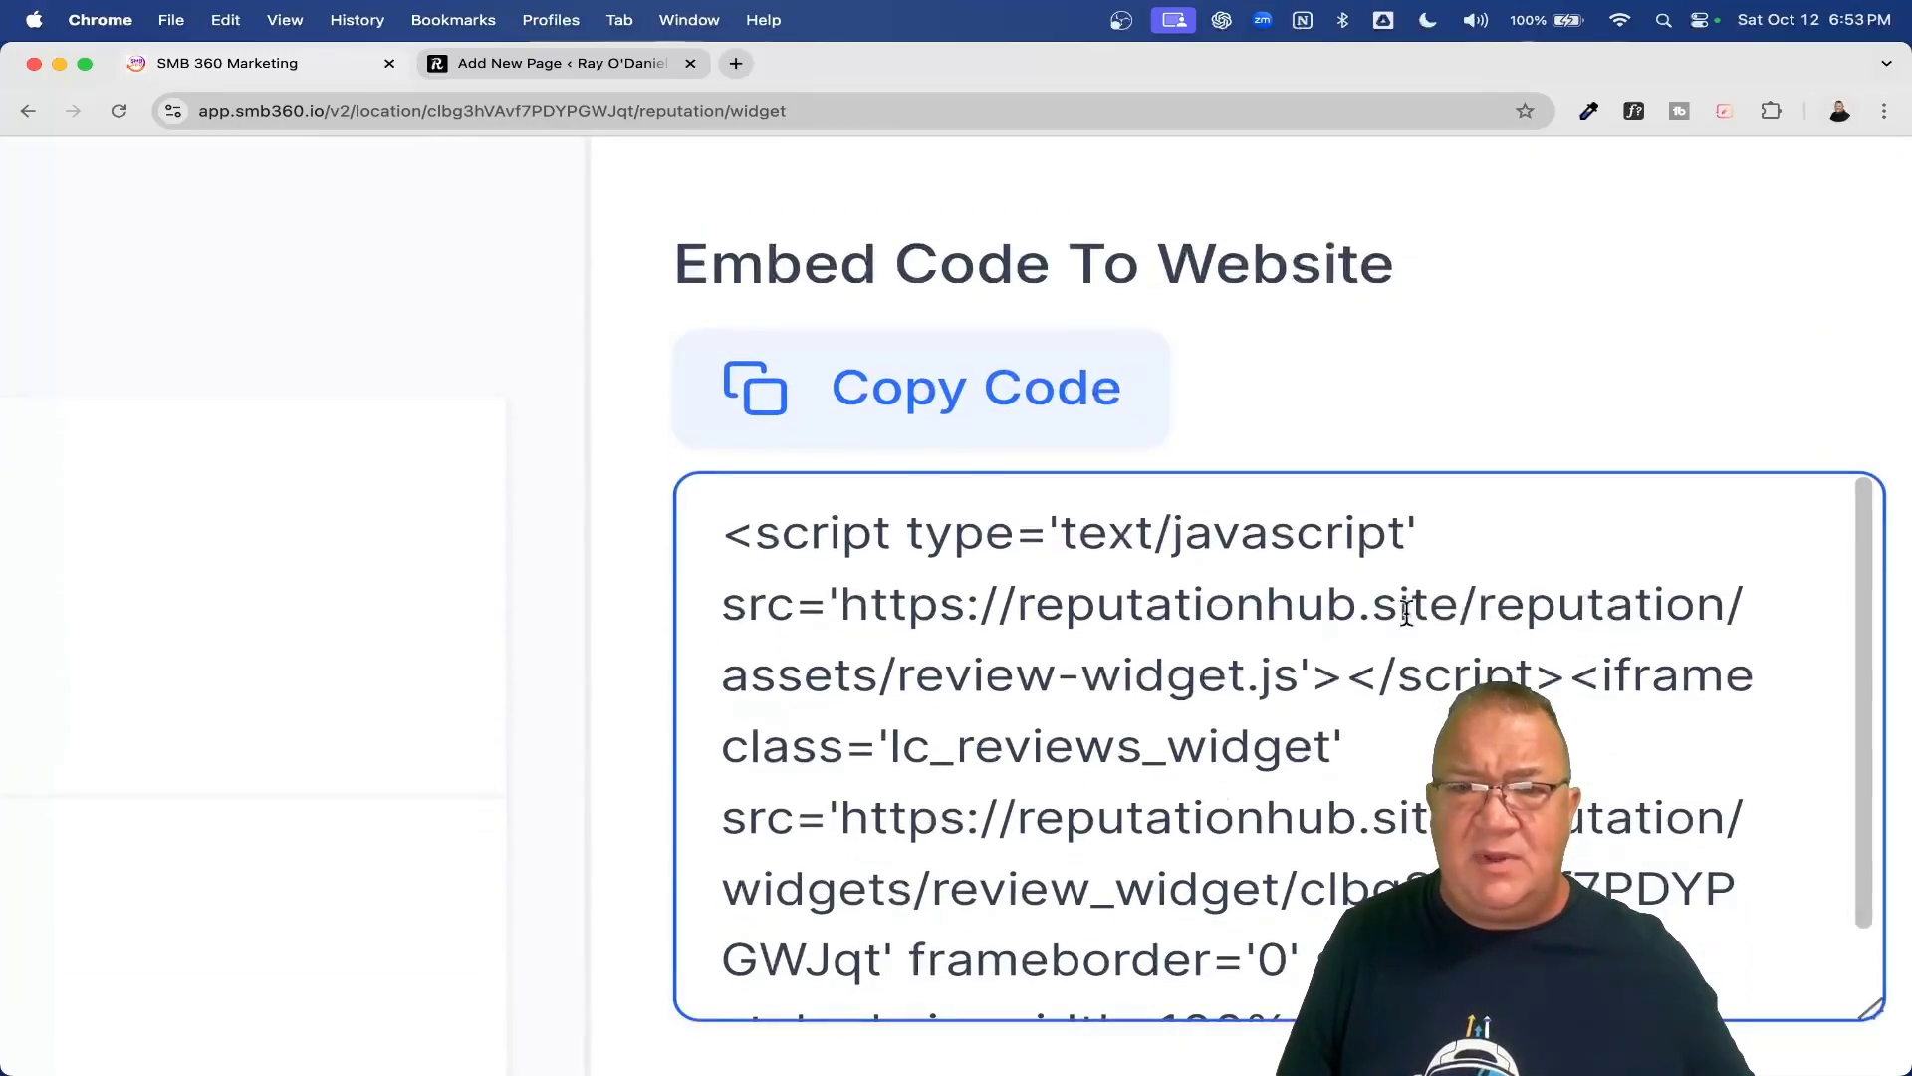
Copy the review widget's embed code, paste it into the Custom HTML block of the GoHighlevel Test Page, and save the draft.
left_click(887, 405)
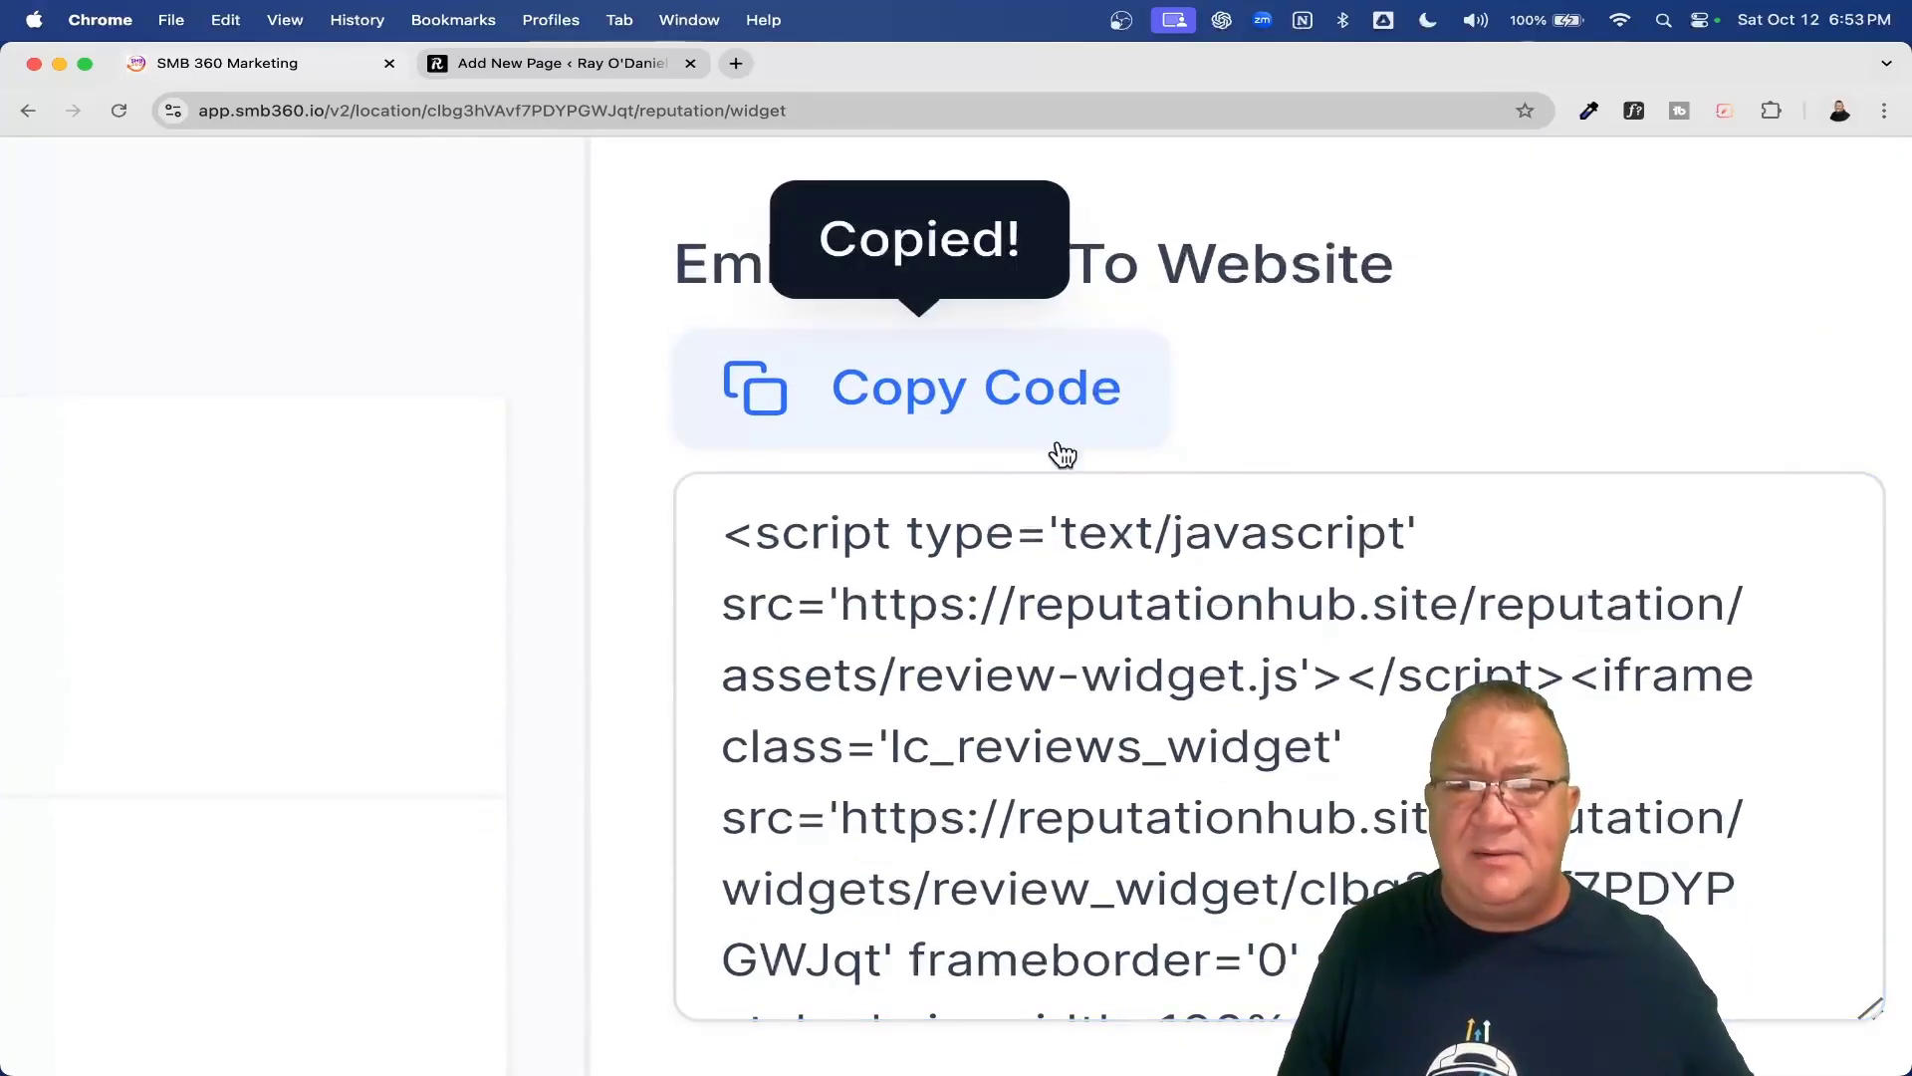
scroll(1063, 455, "down", 5)
left_click(546, 62)
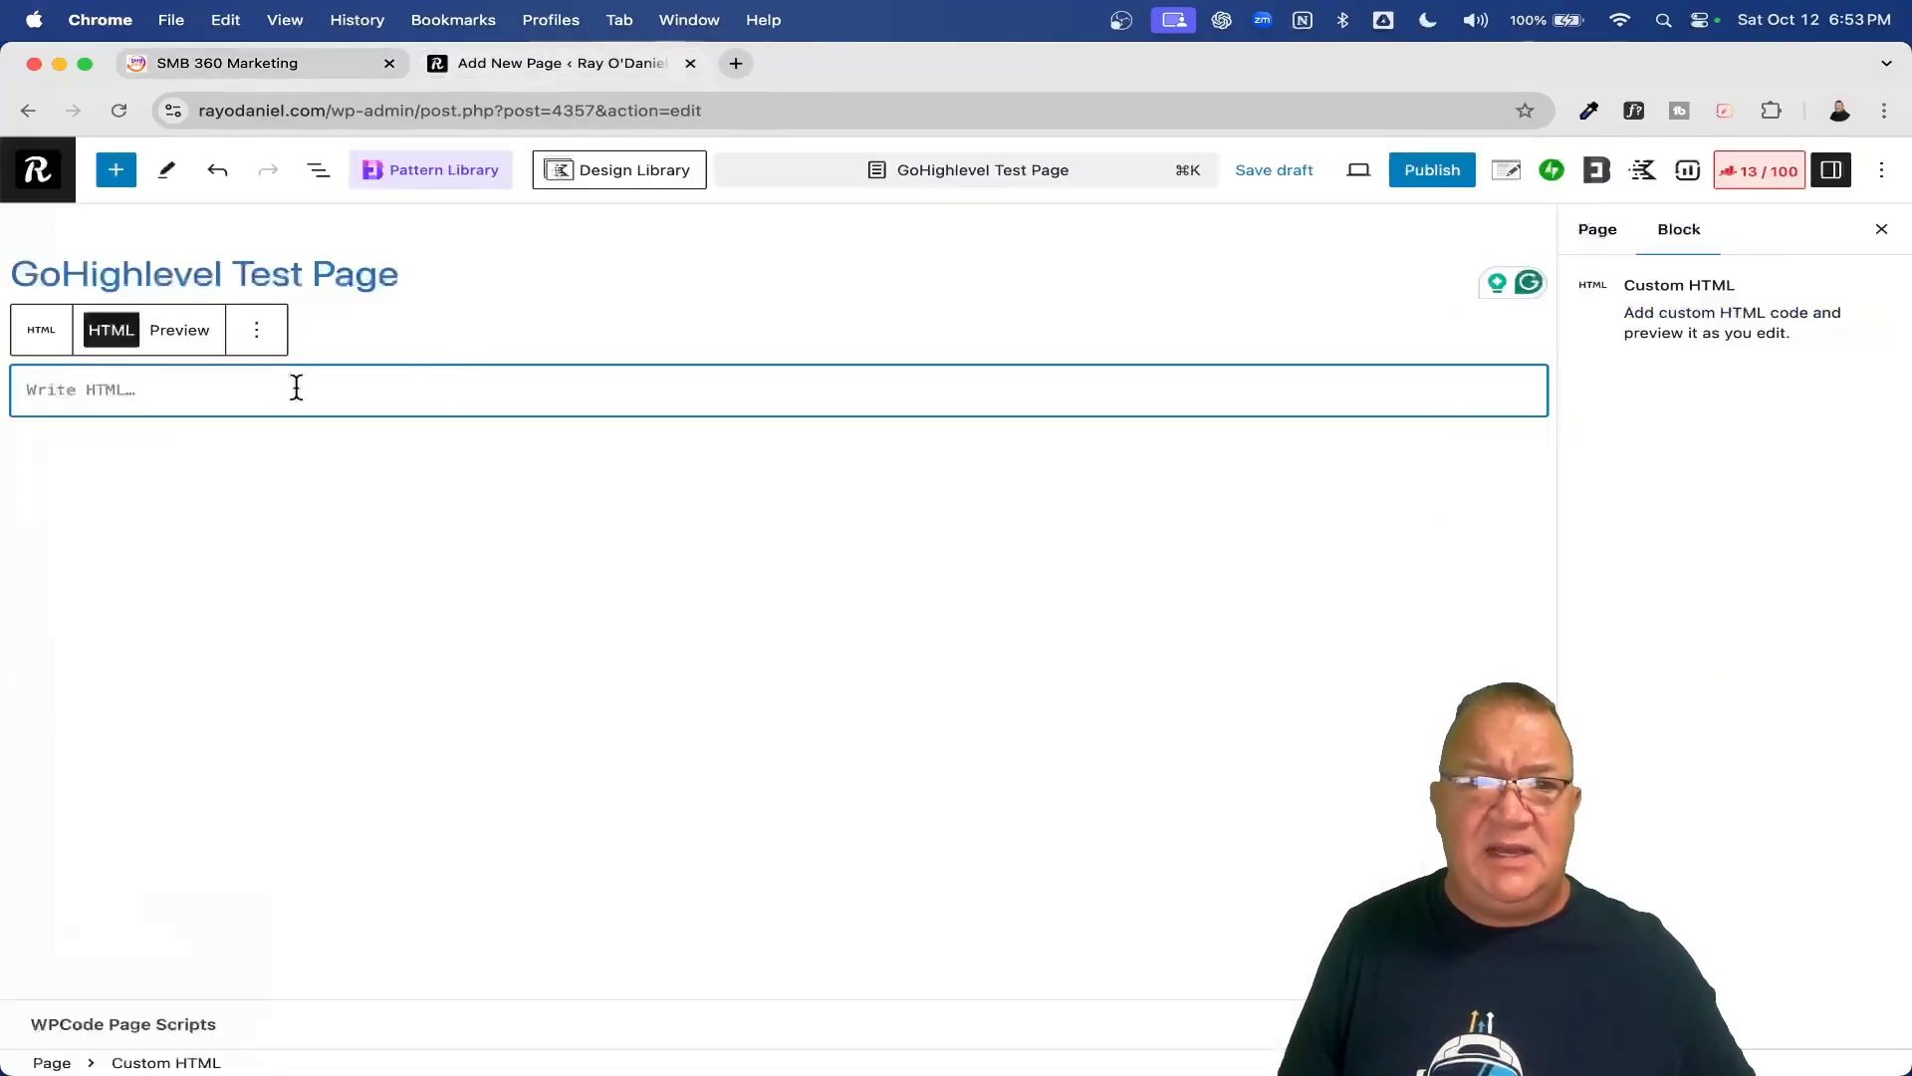
key("super+v")
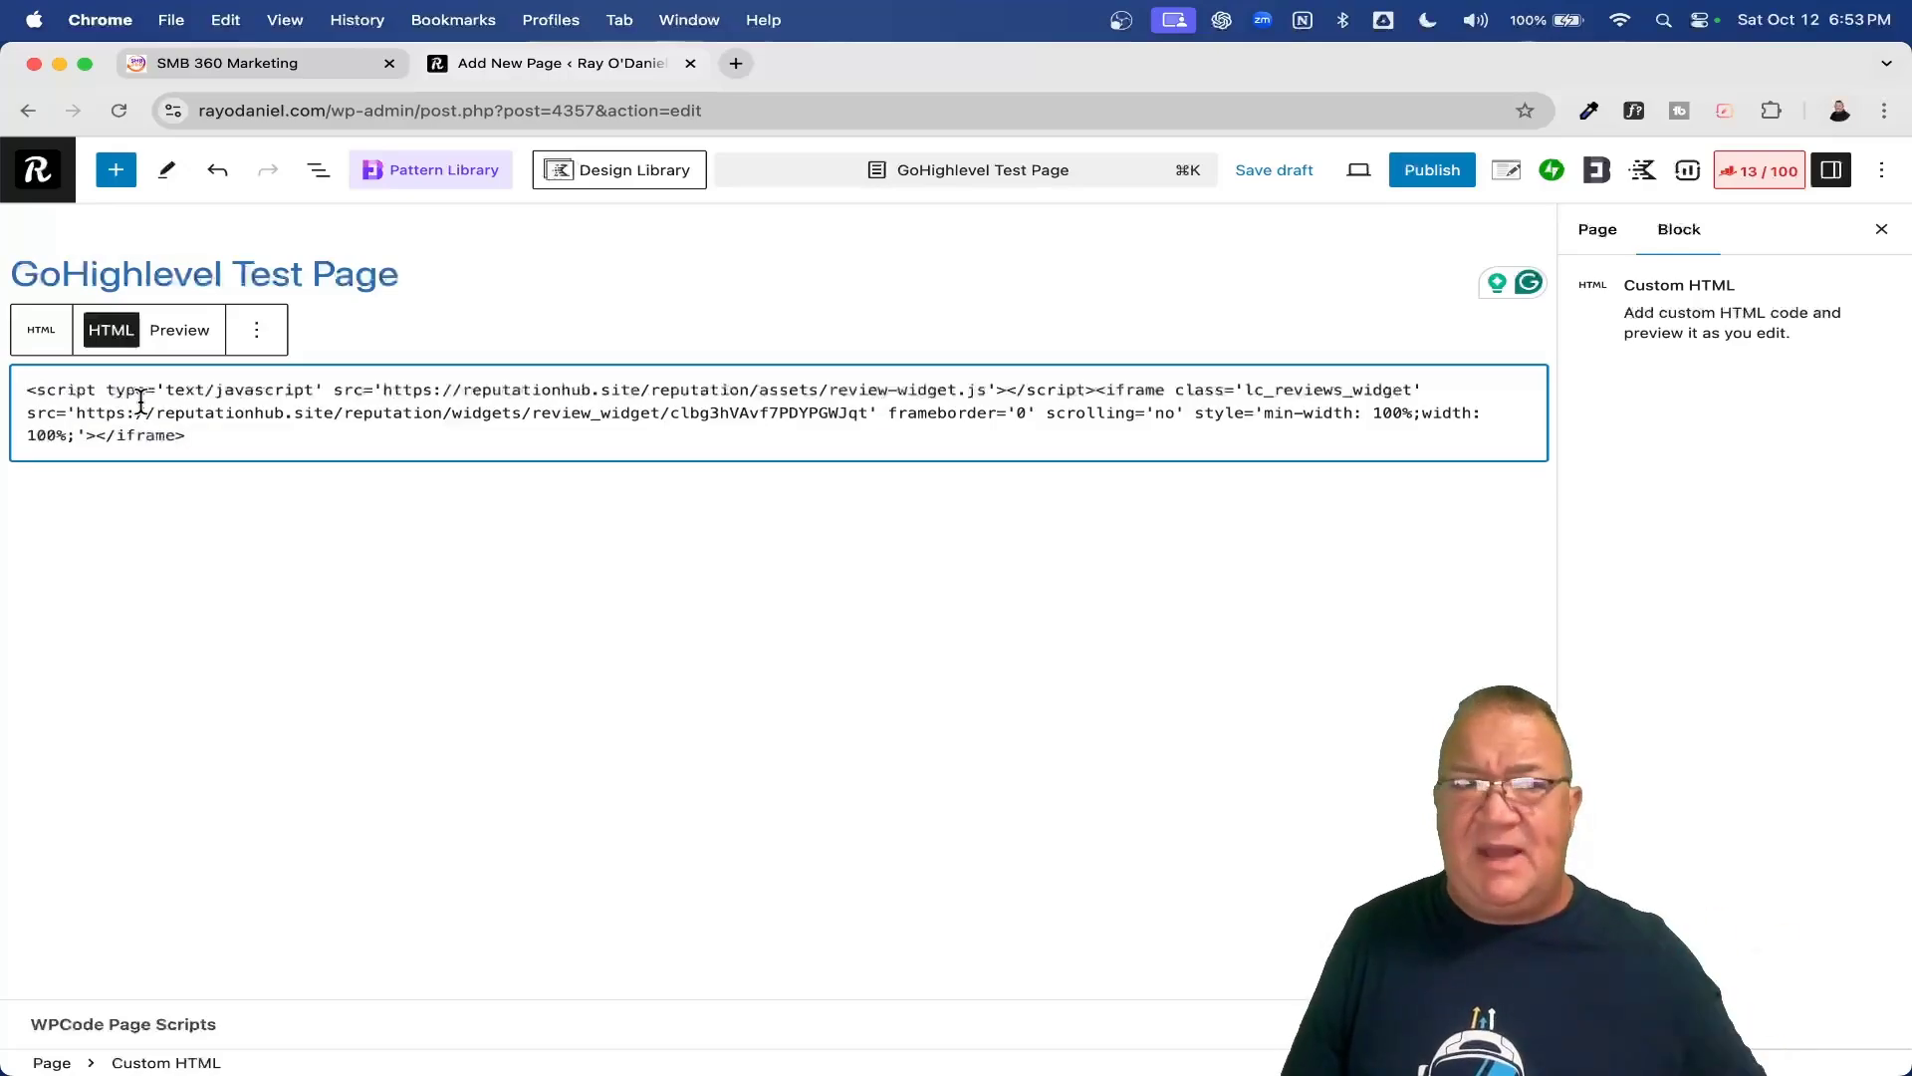
left_click(1277, 171)
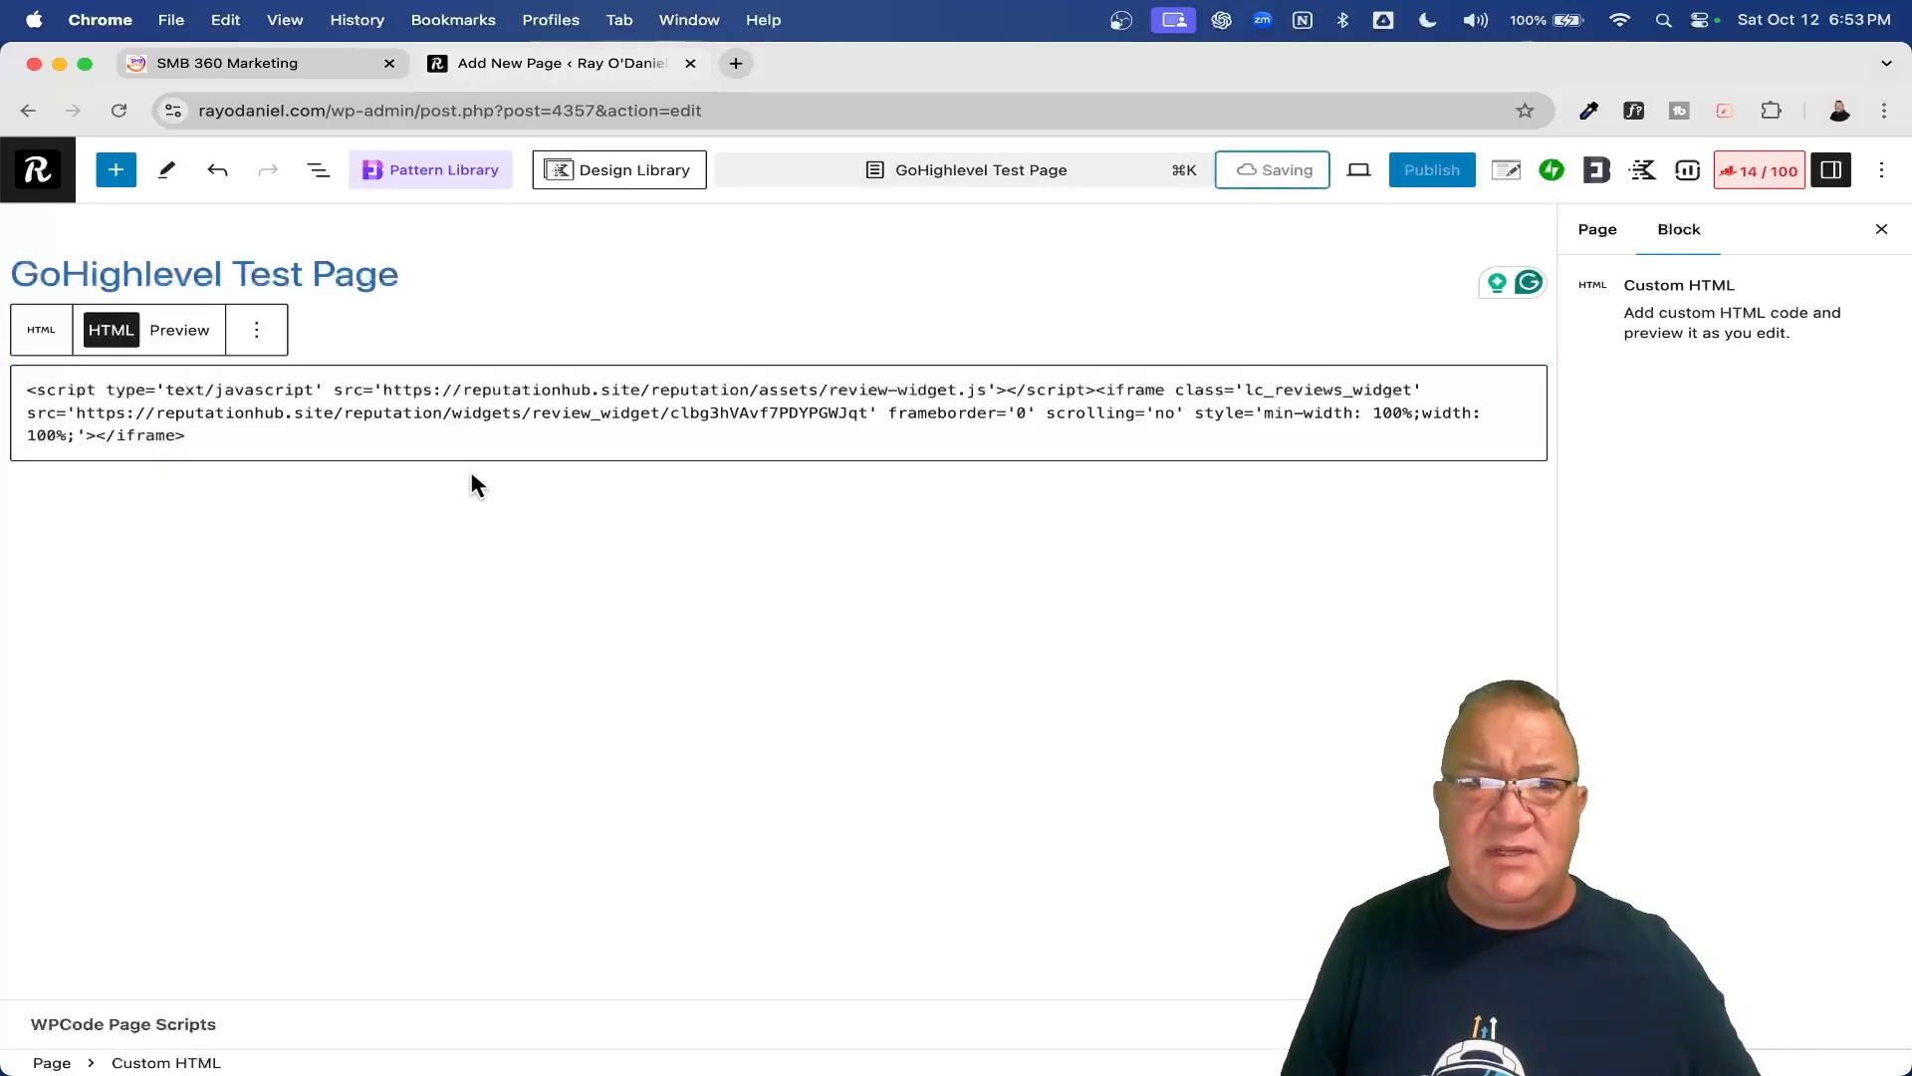
Preview the Custom HTML block and compare its testimonial heading and address with the original review widget.
left_click(179, 329)
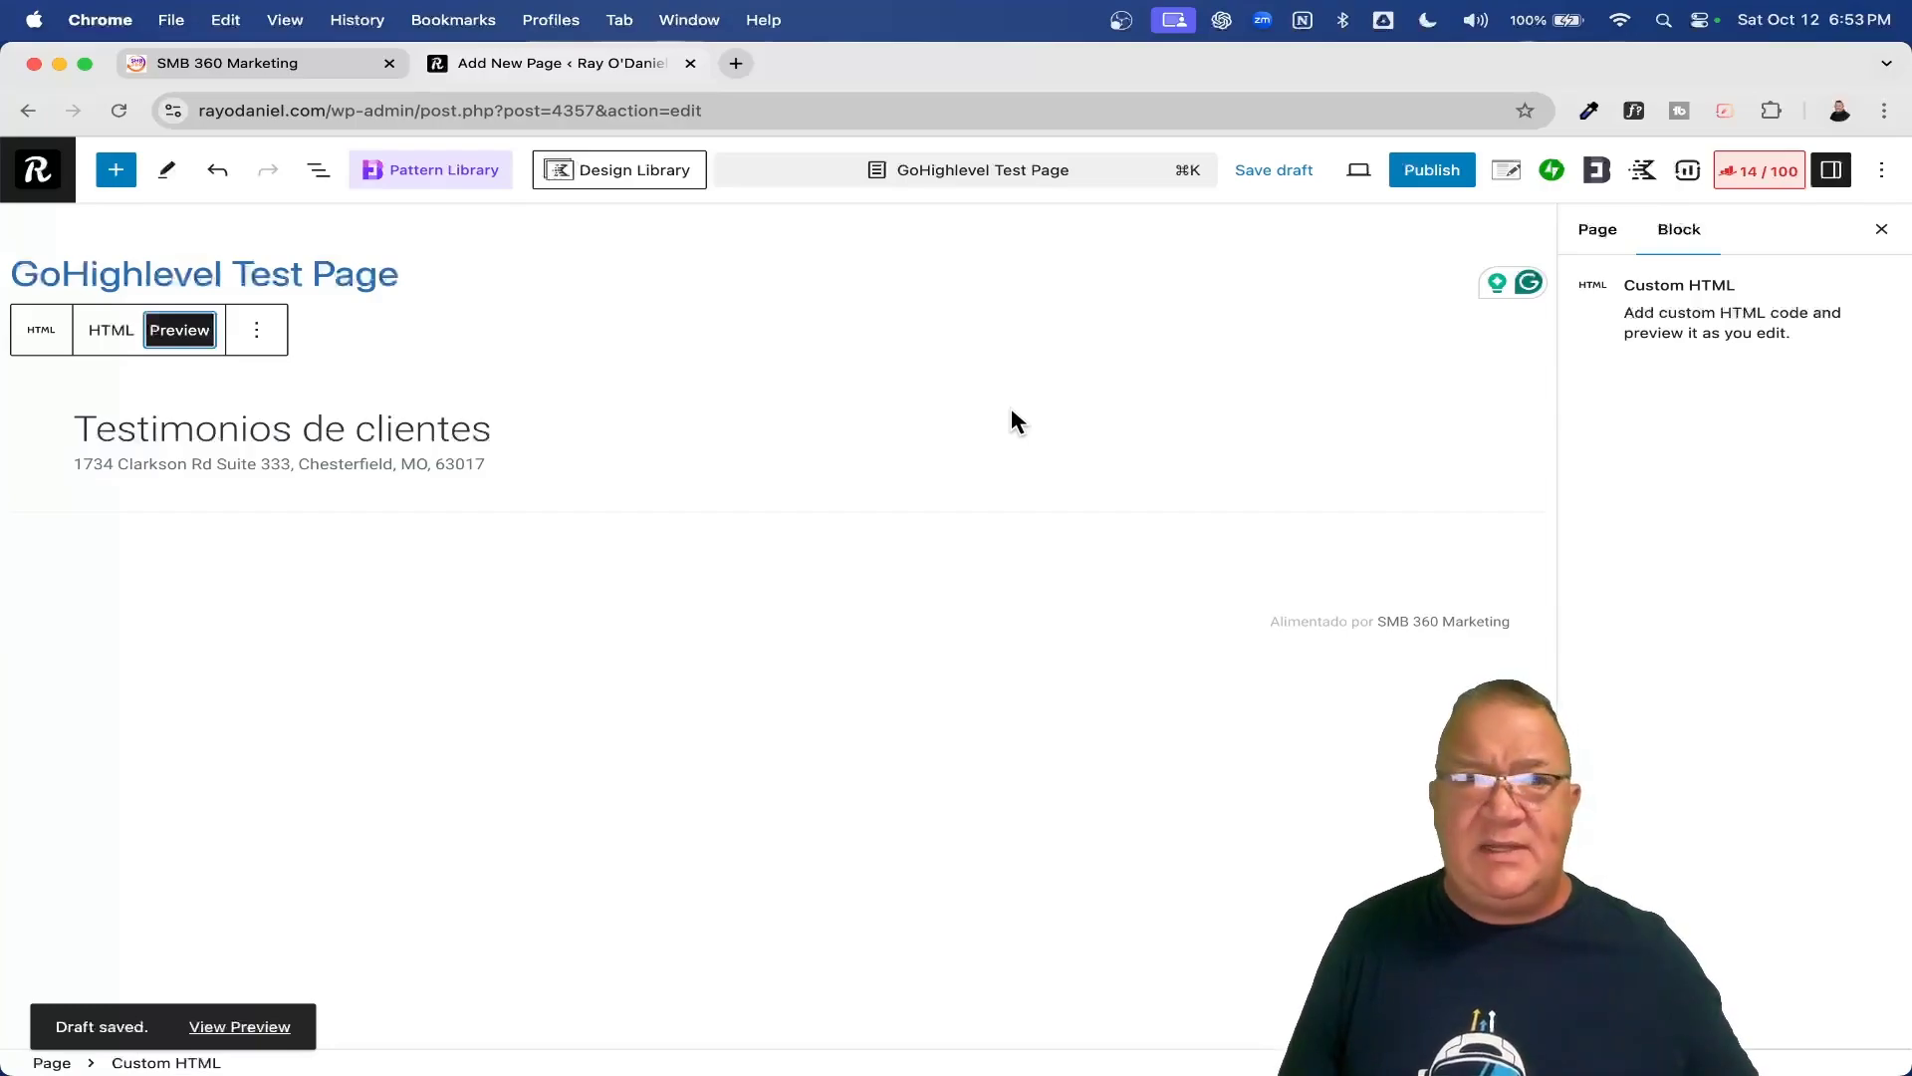
left_click_drag(70, 426, 661, 453)
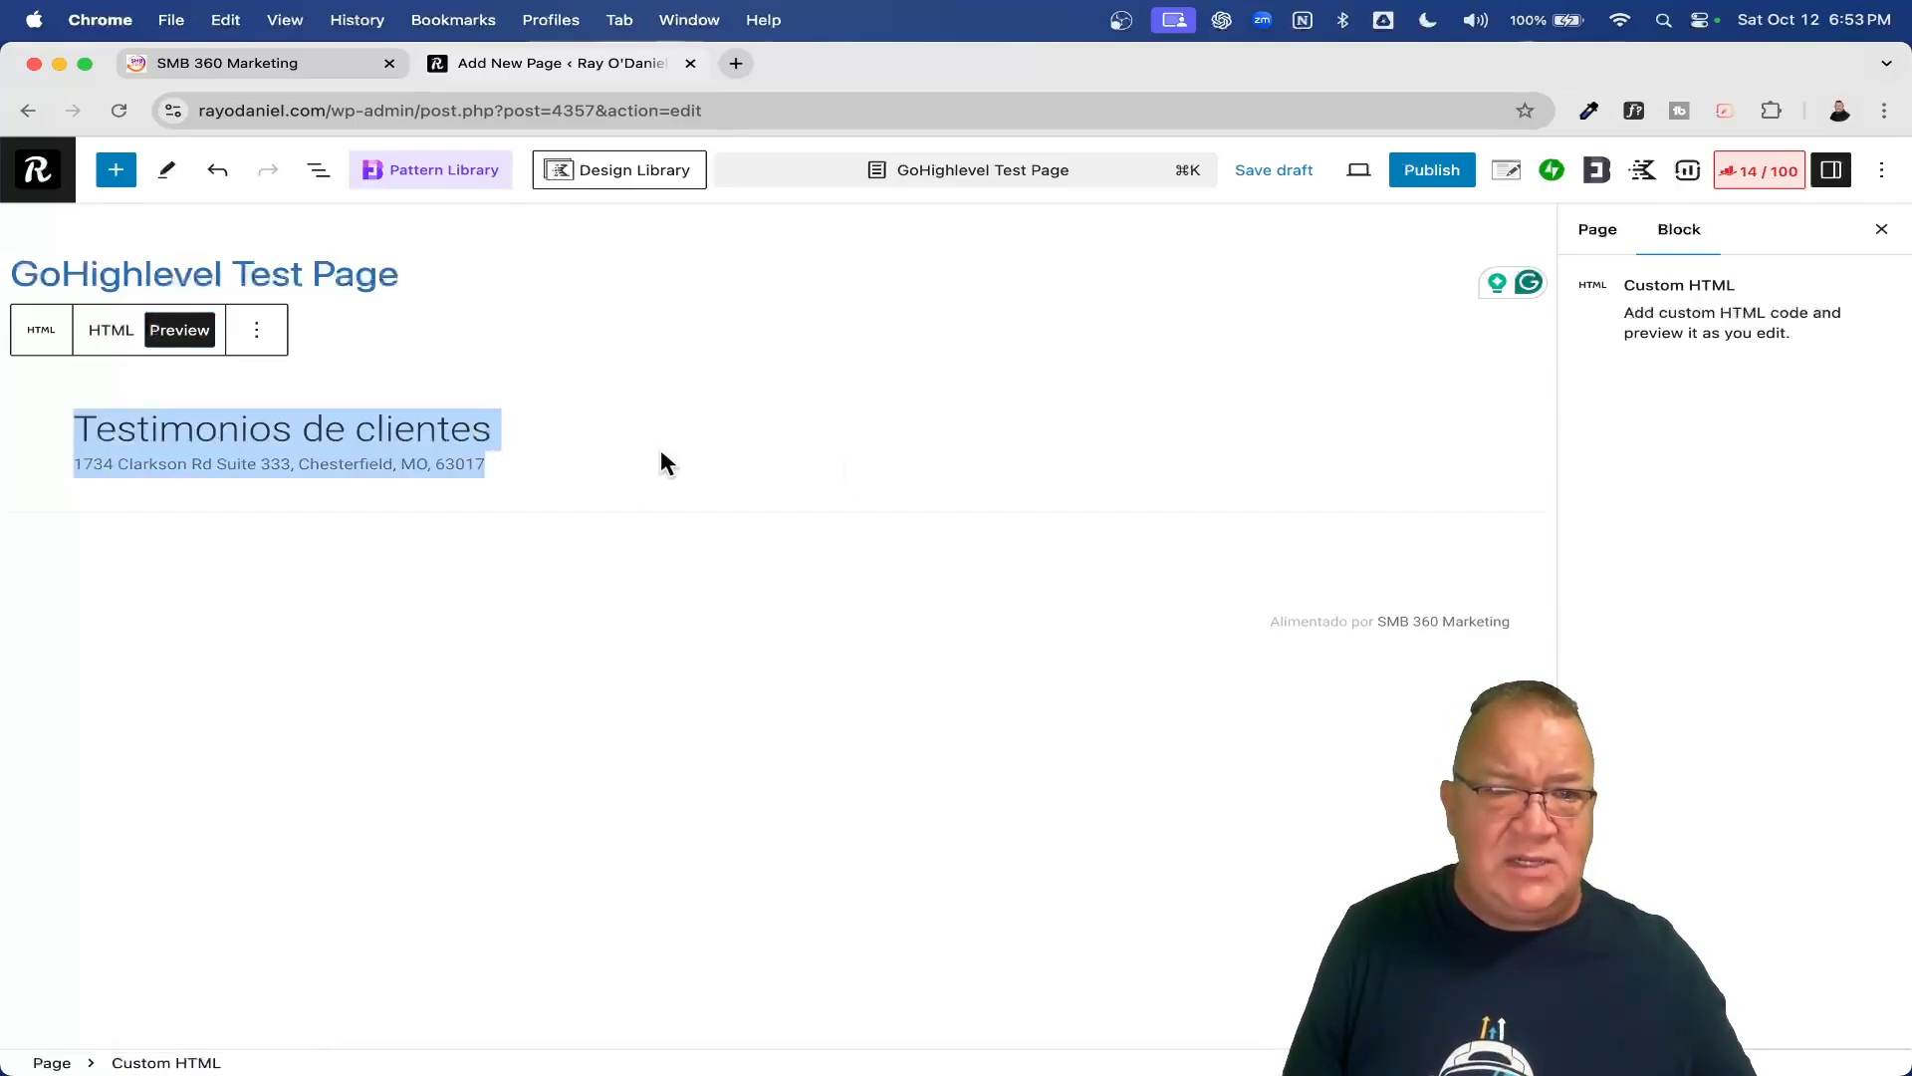
left_click(254, 65)
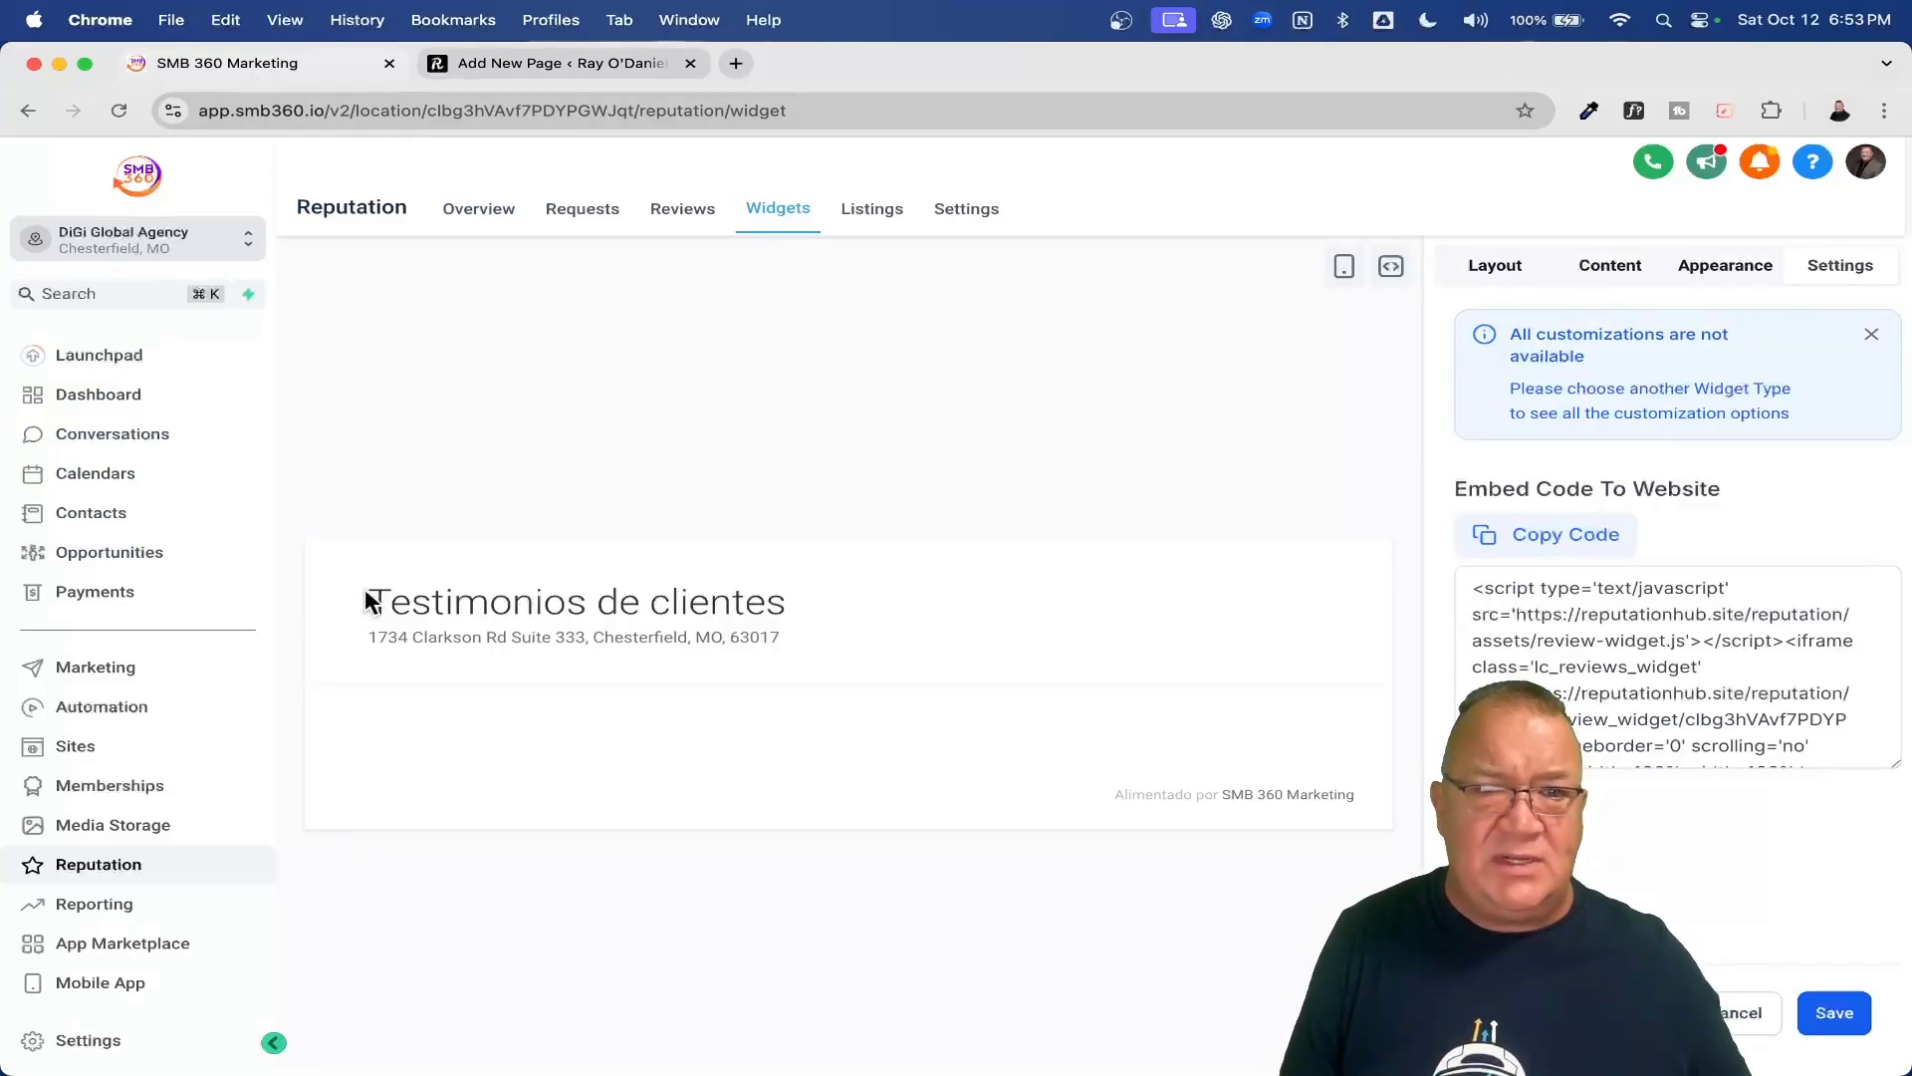
left_click_drag(367, 601, 779, 643)
left_click(524, 63)
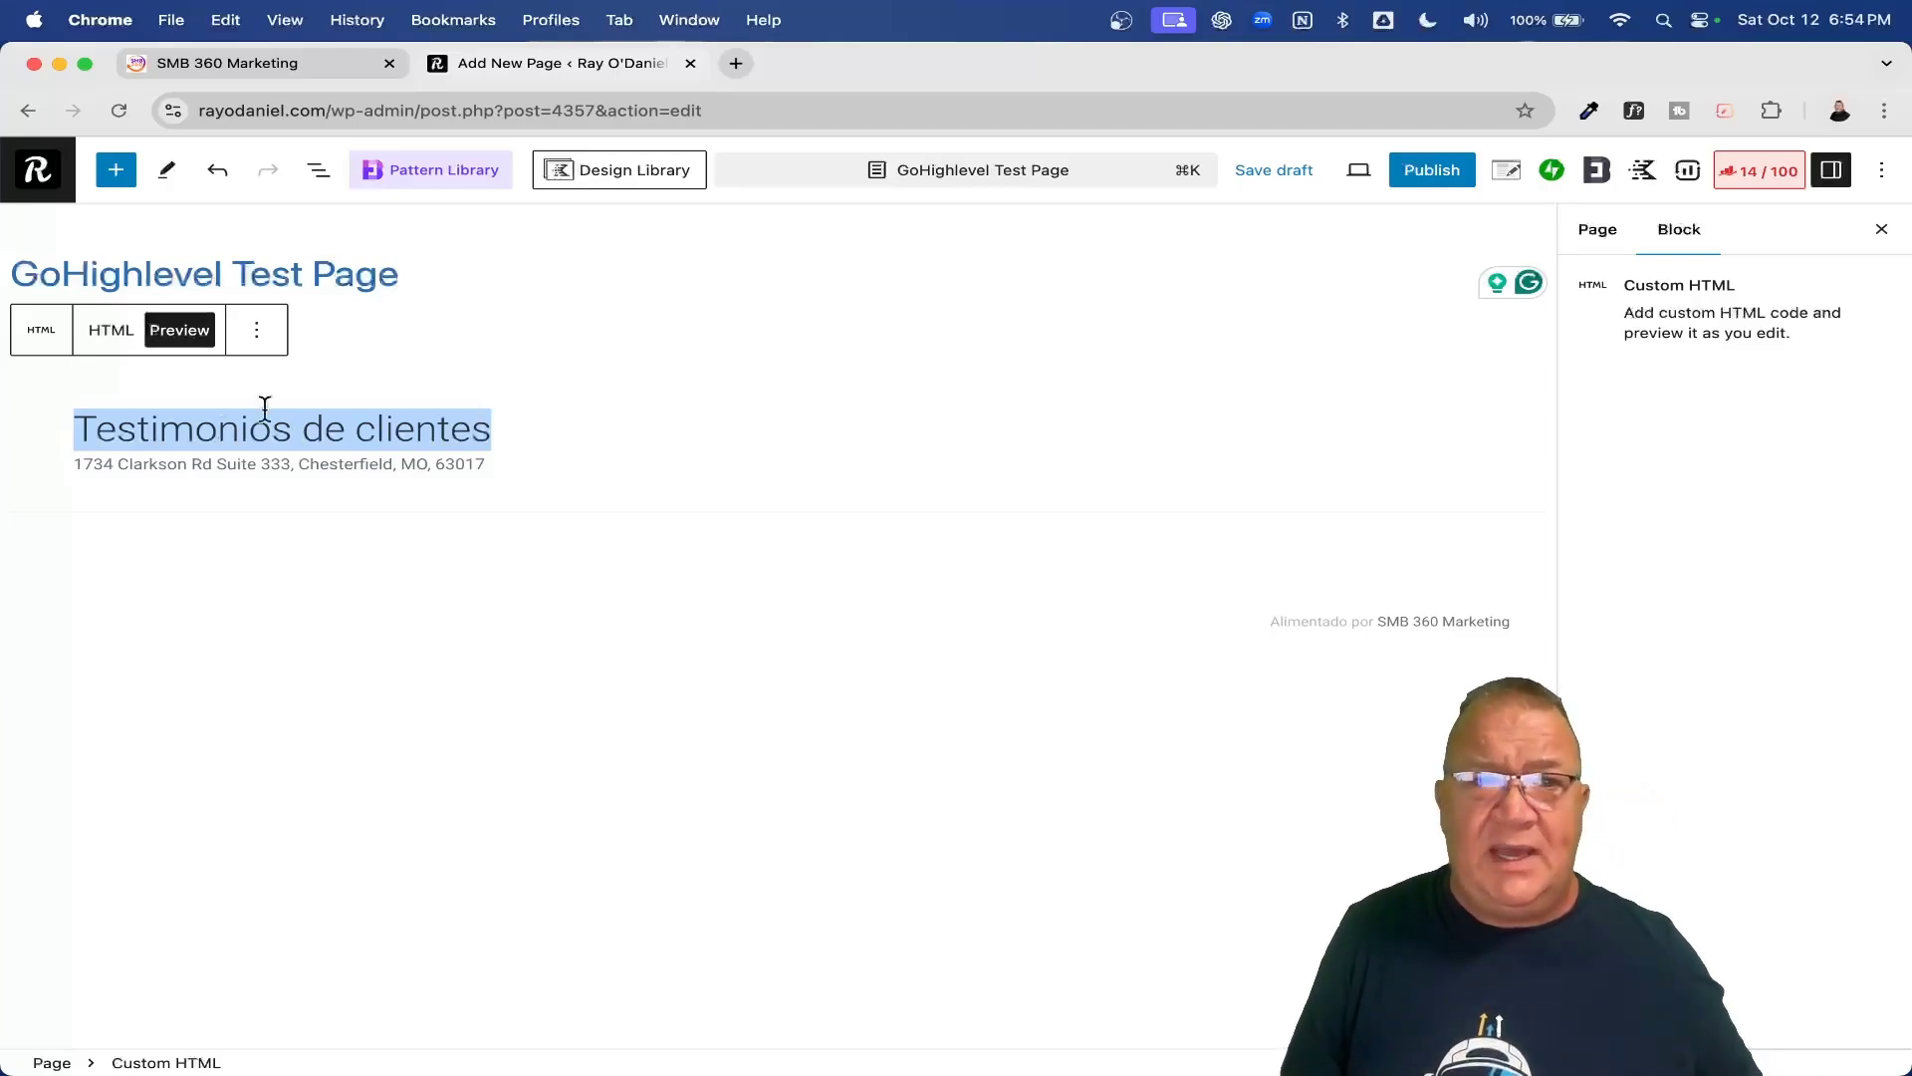
Clear the review widget code and delete the Custom HTML block from the page.
left_click(110, 329)
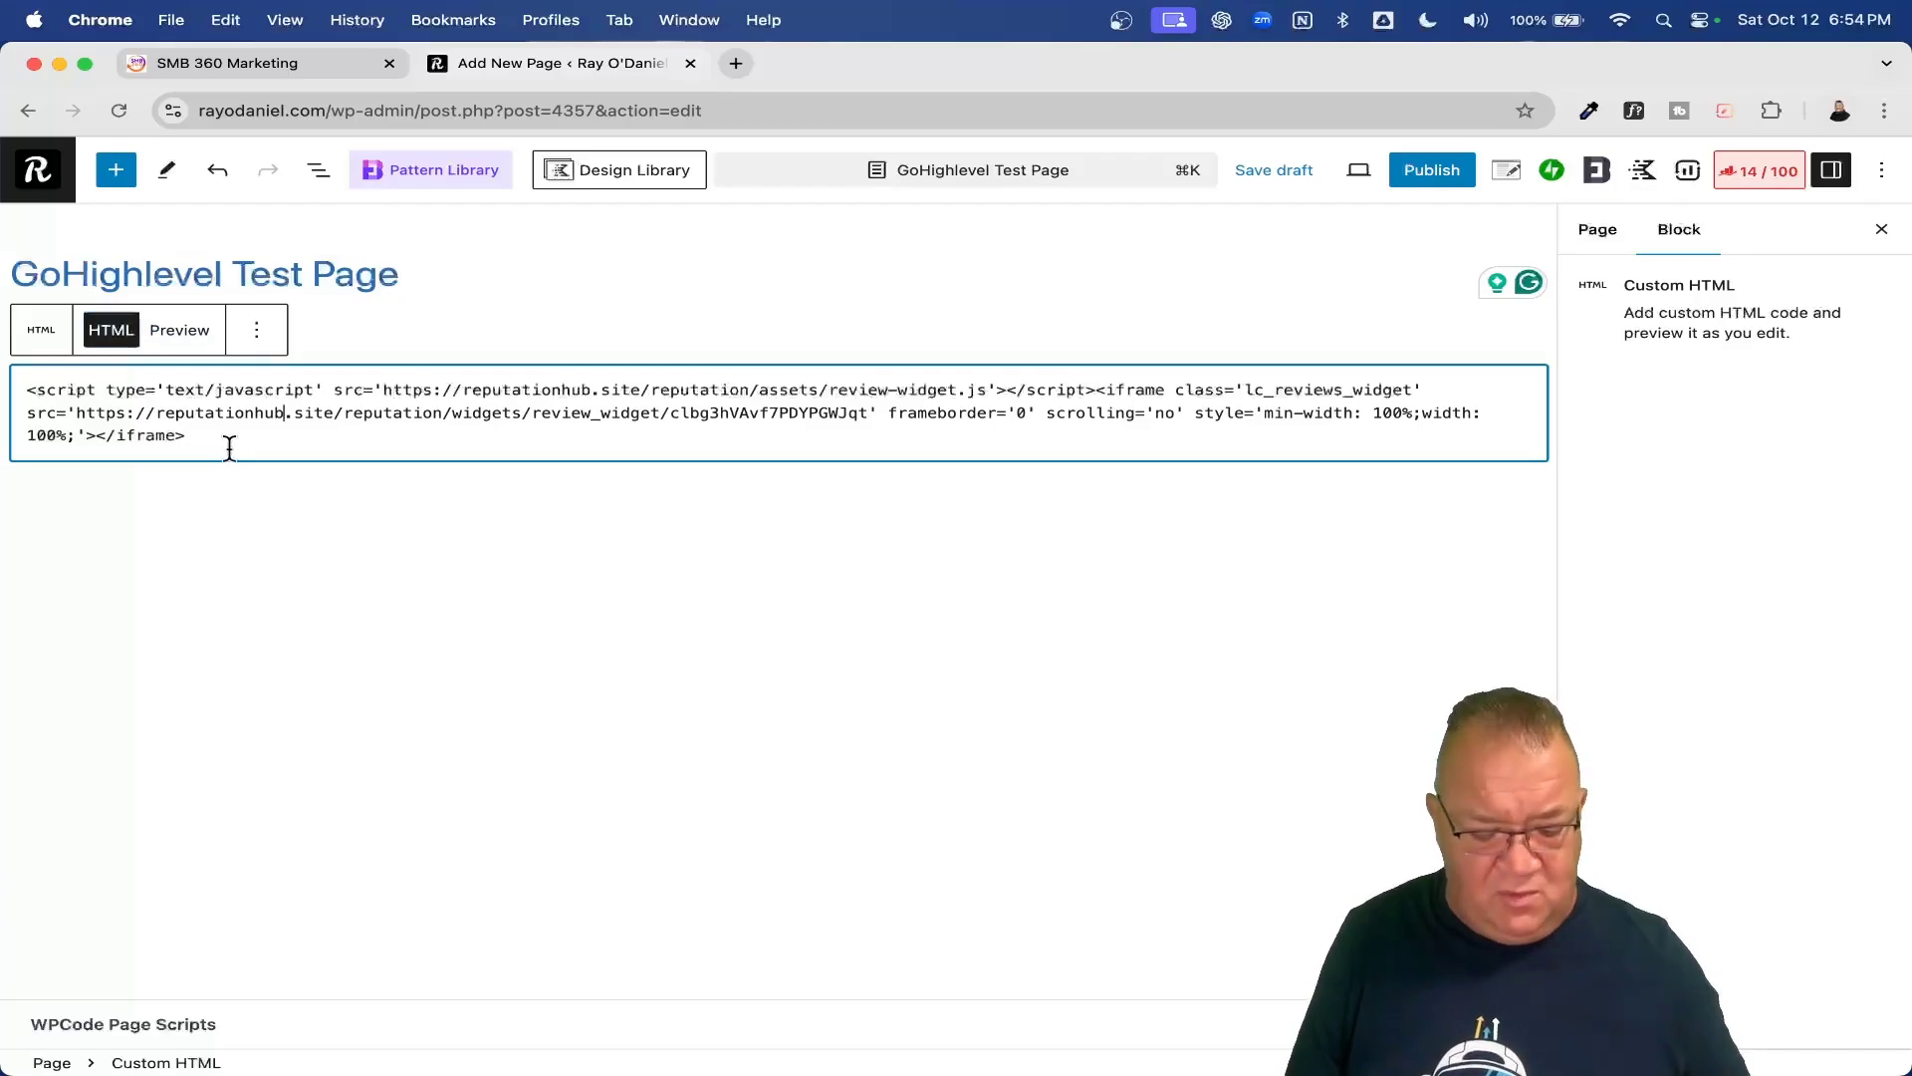
key("super+a")
key("BackSpace")
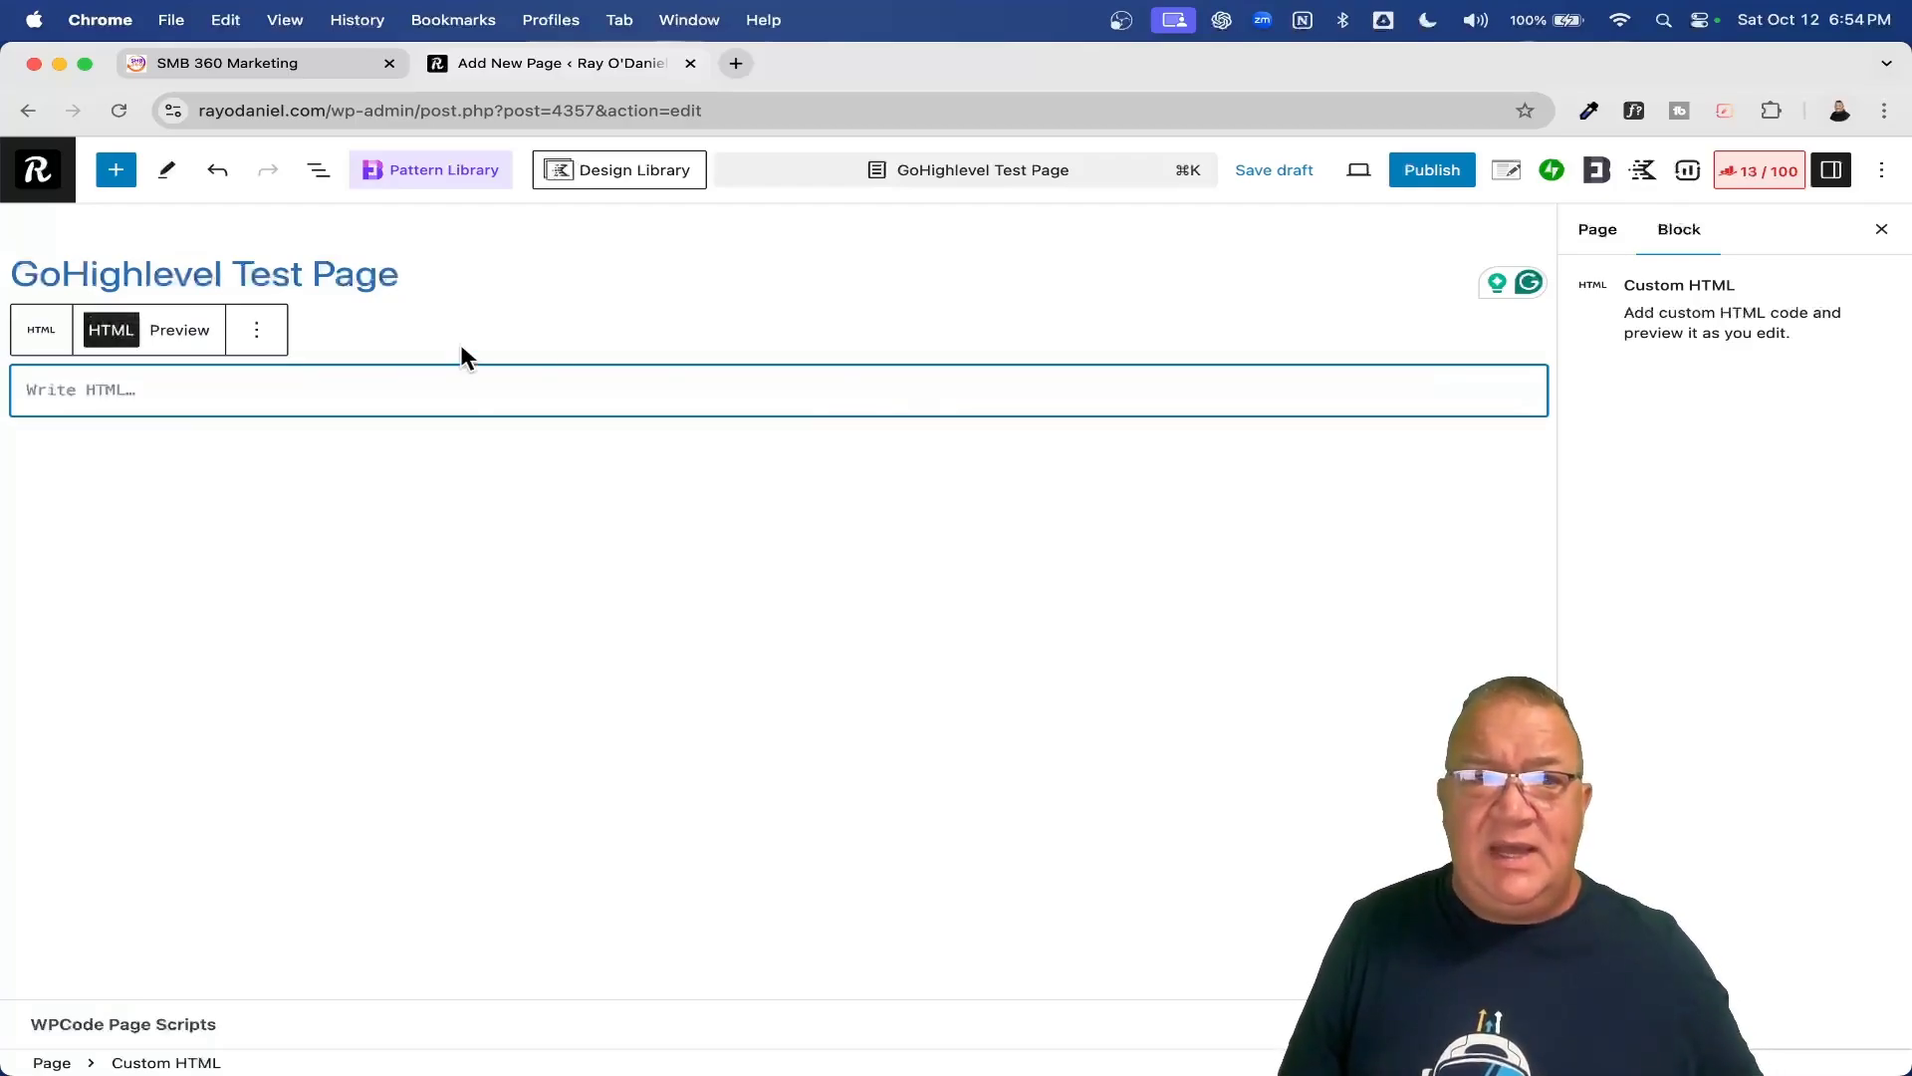
left_click(261, 332)
left_click(321, 792)
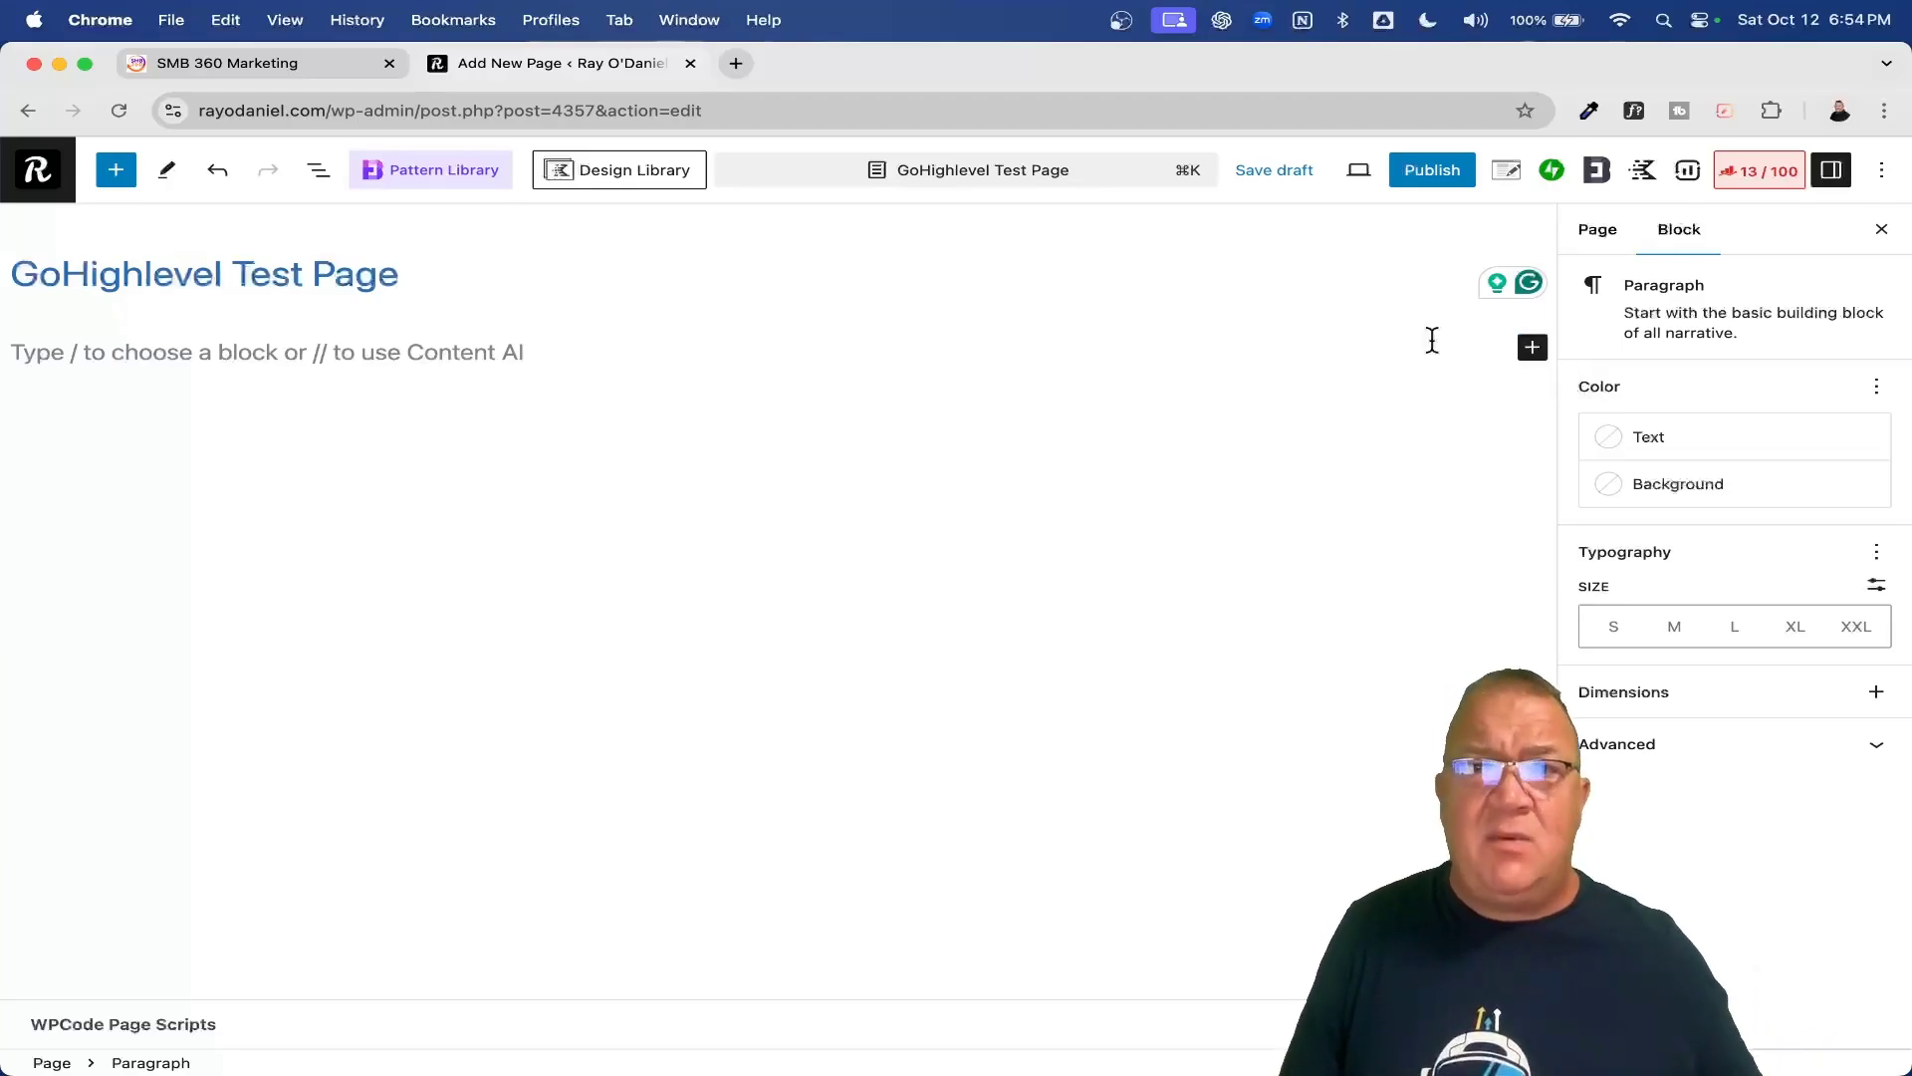
Search the block inserter for "video" and add a Video block to the GoHighlevel Test Page.
left_click(1533, 348)
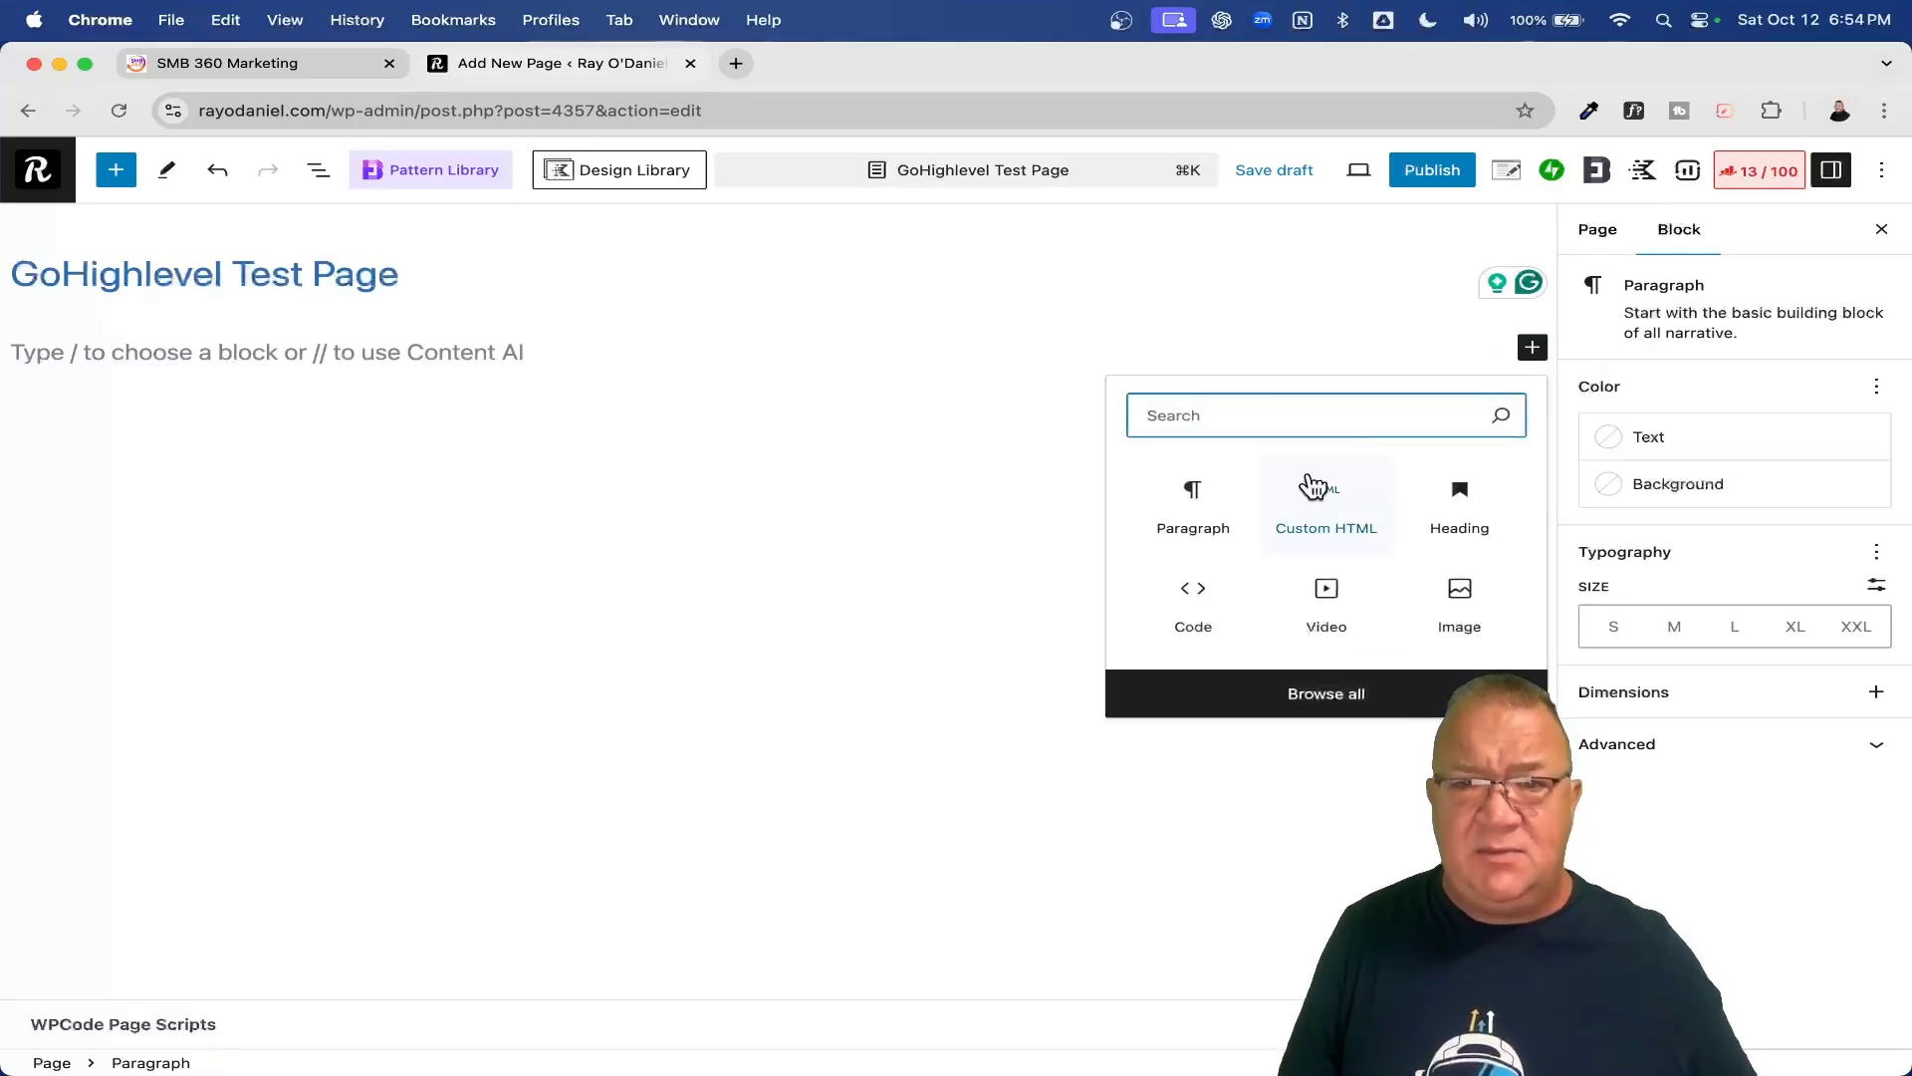
type("video")
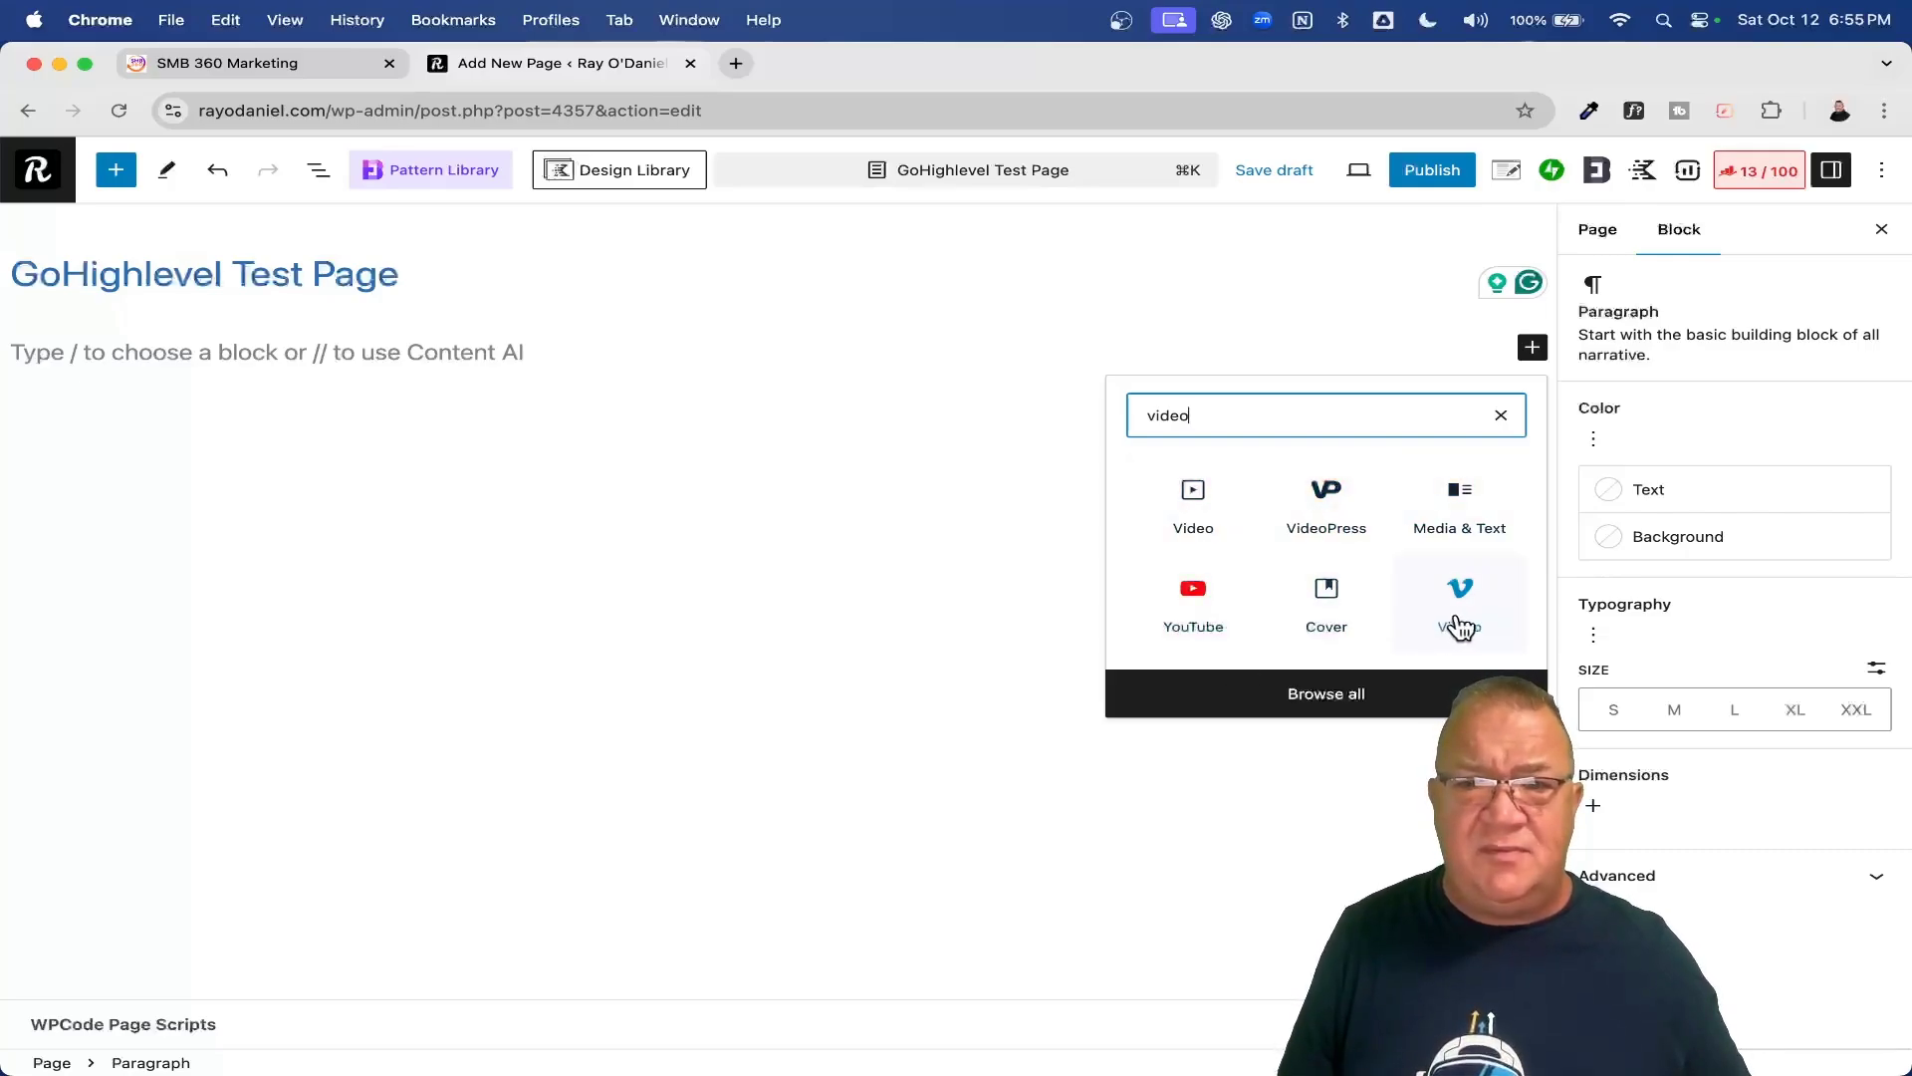
left_click(1193, 506)
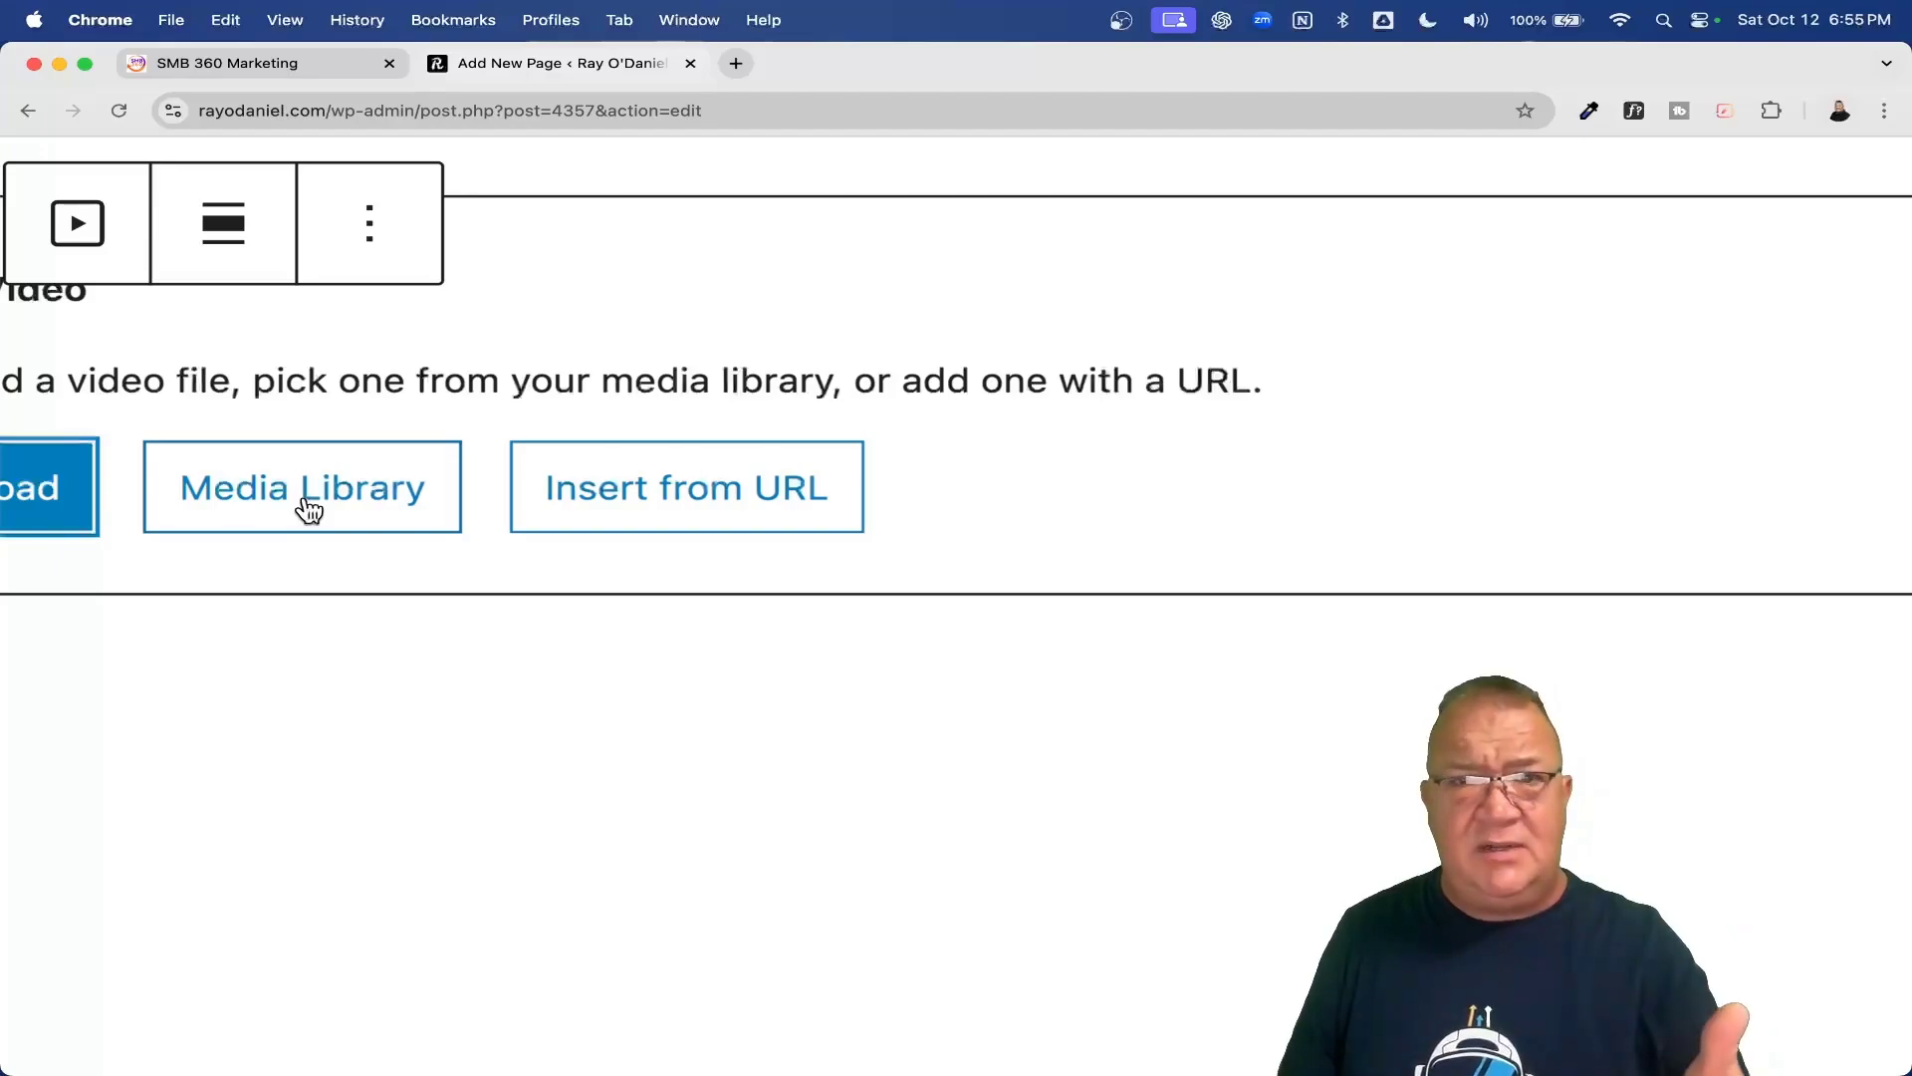
scroll(308, 510, "left", 3)
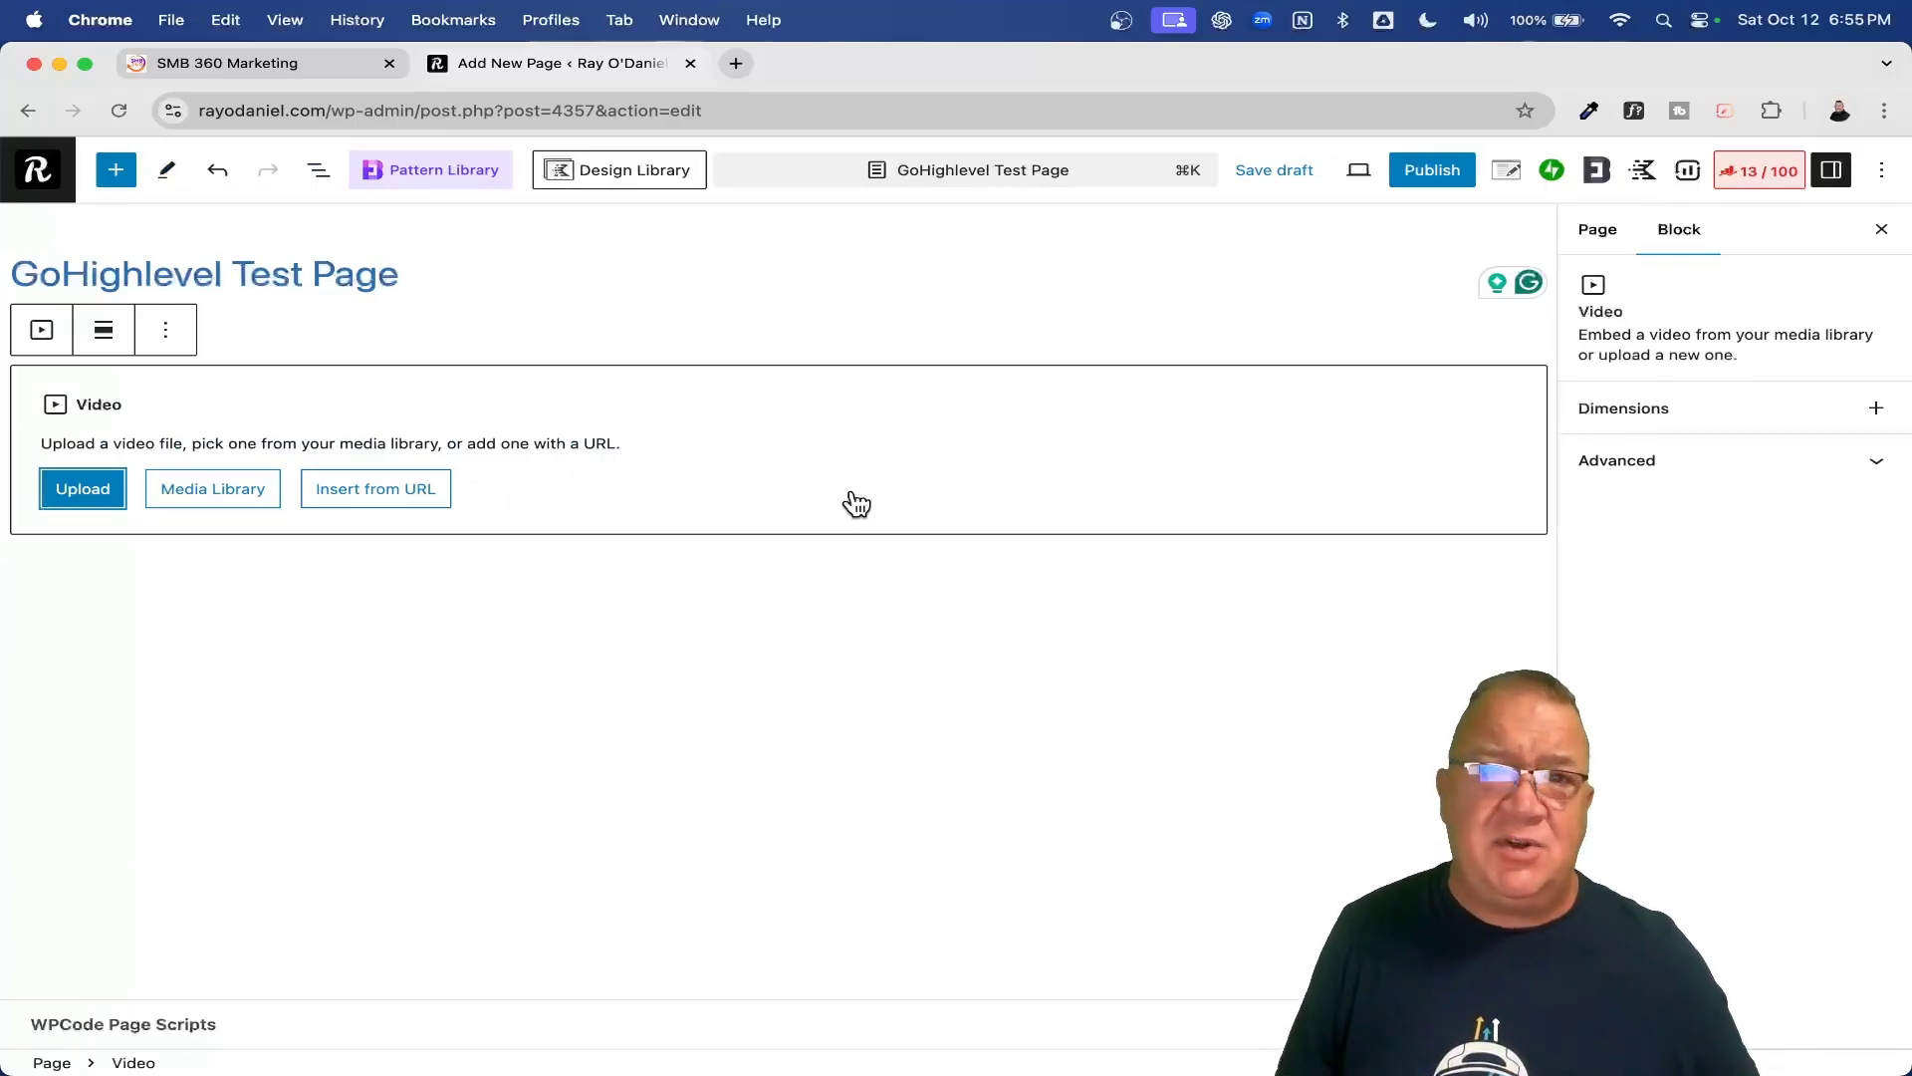
Switch to SMB 360 Marketing, open Media Storage discarding unsaved widget changes, and copy the link of woman_bicycle4.mp4.
left_click(205, 66)
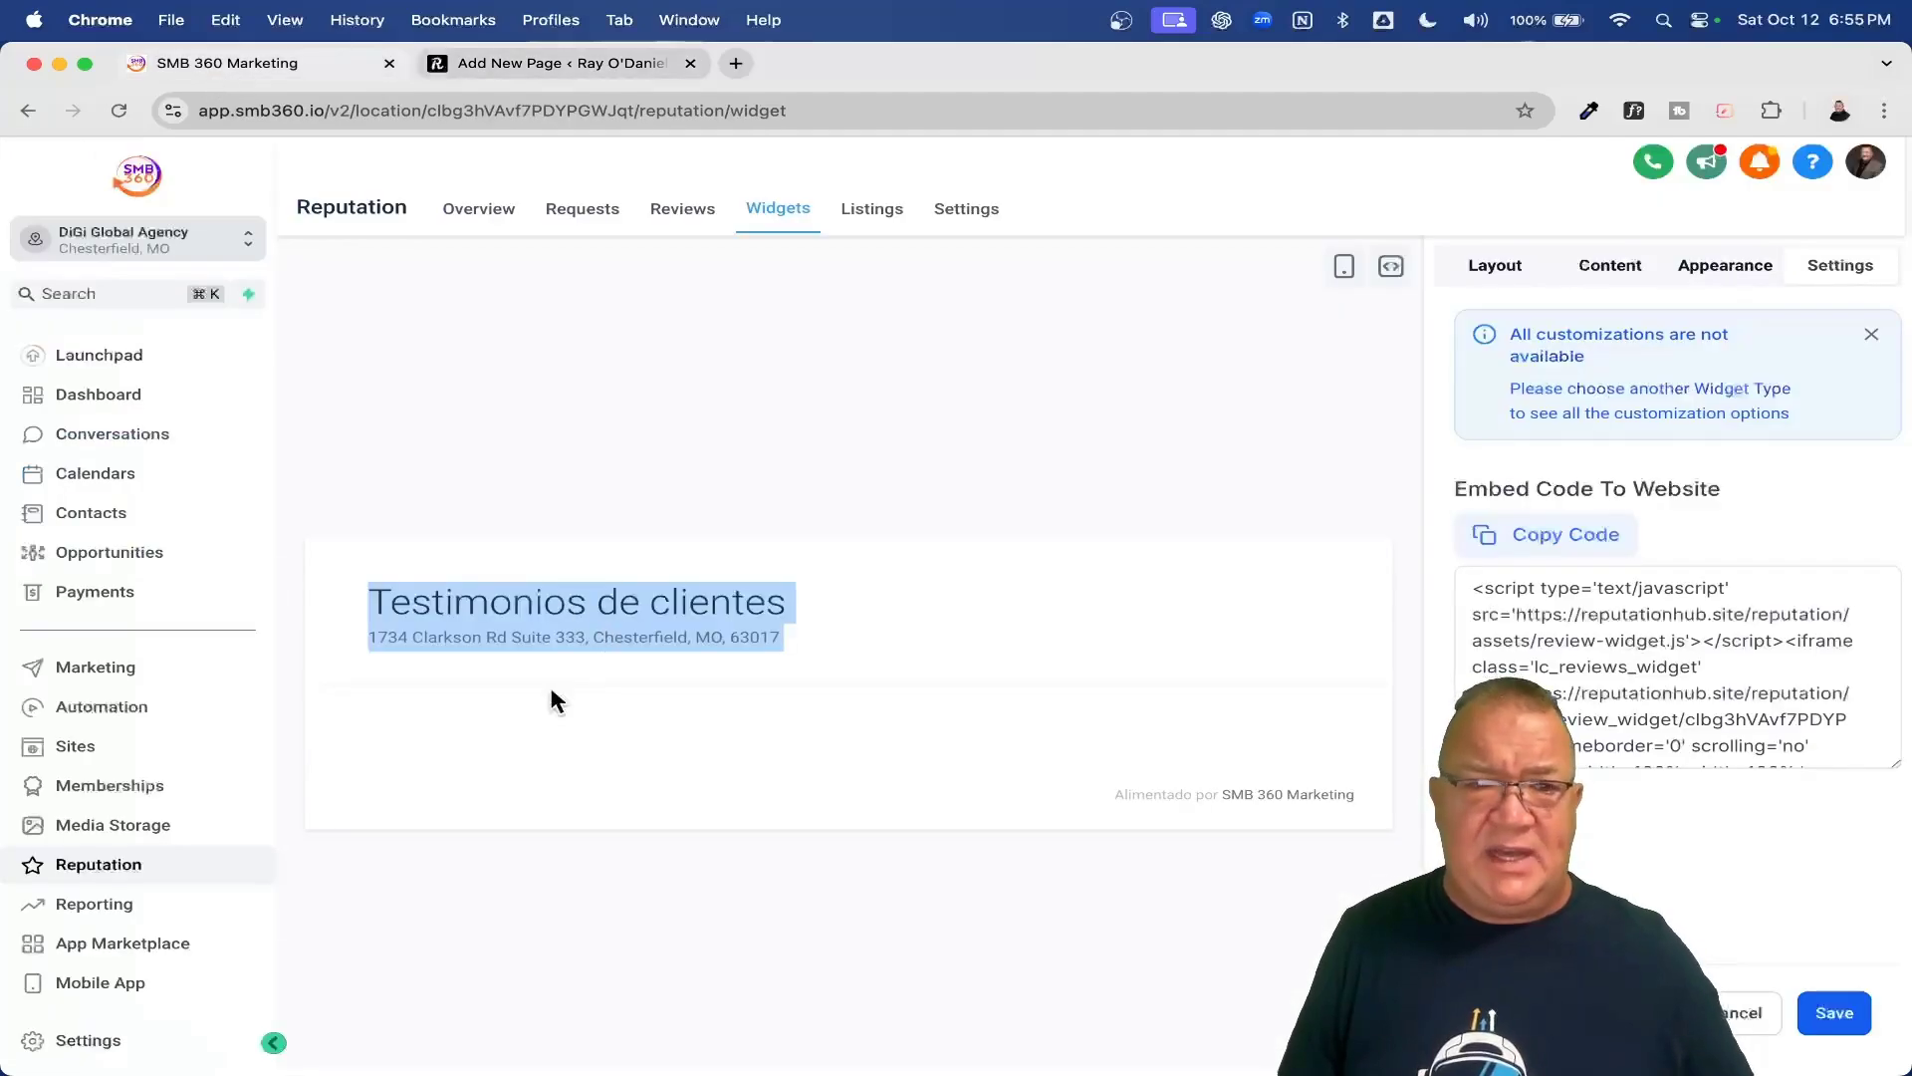
left_click(108, 825)
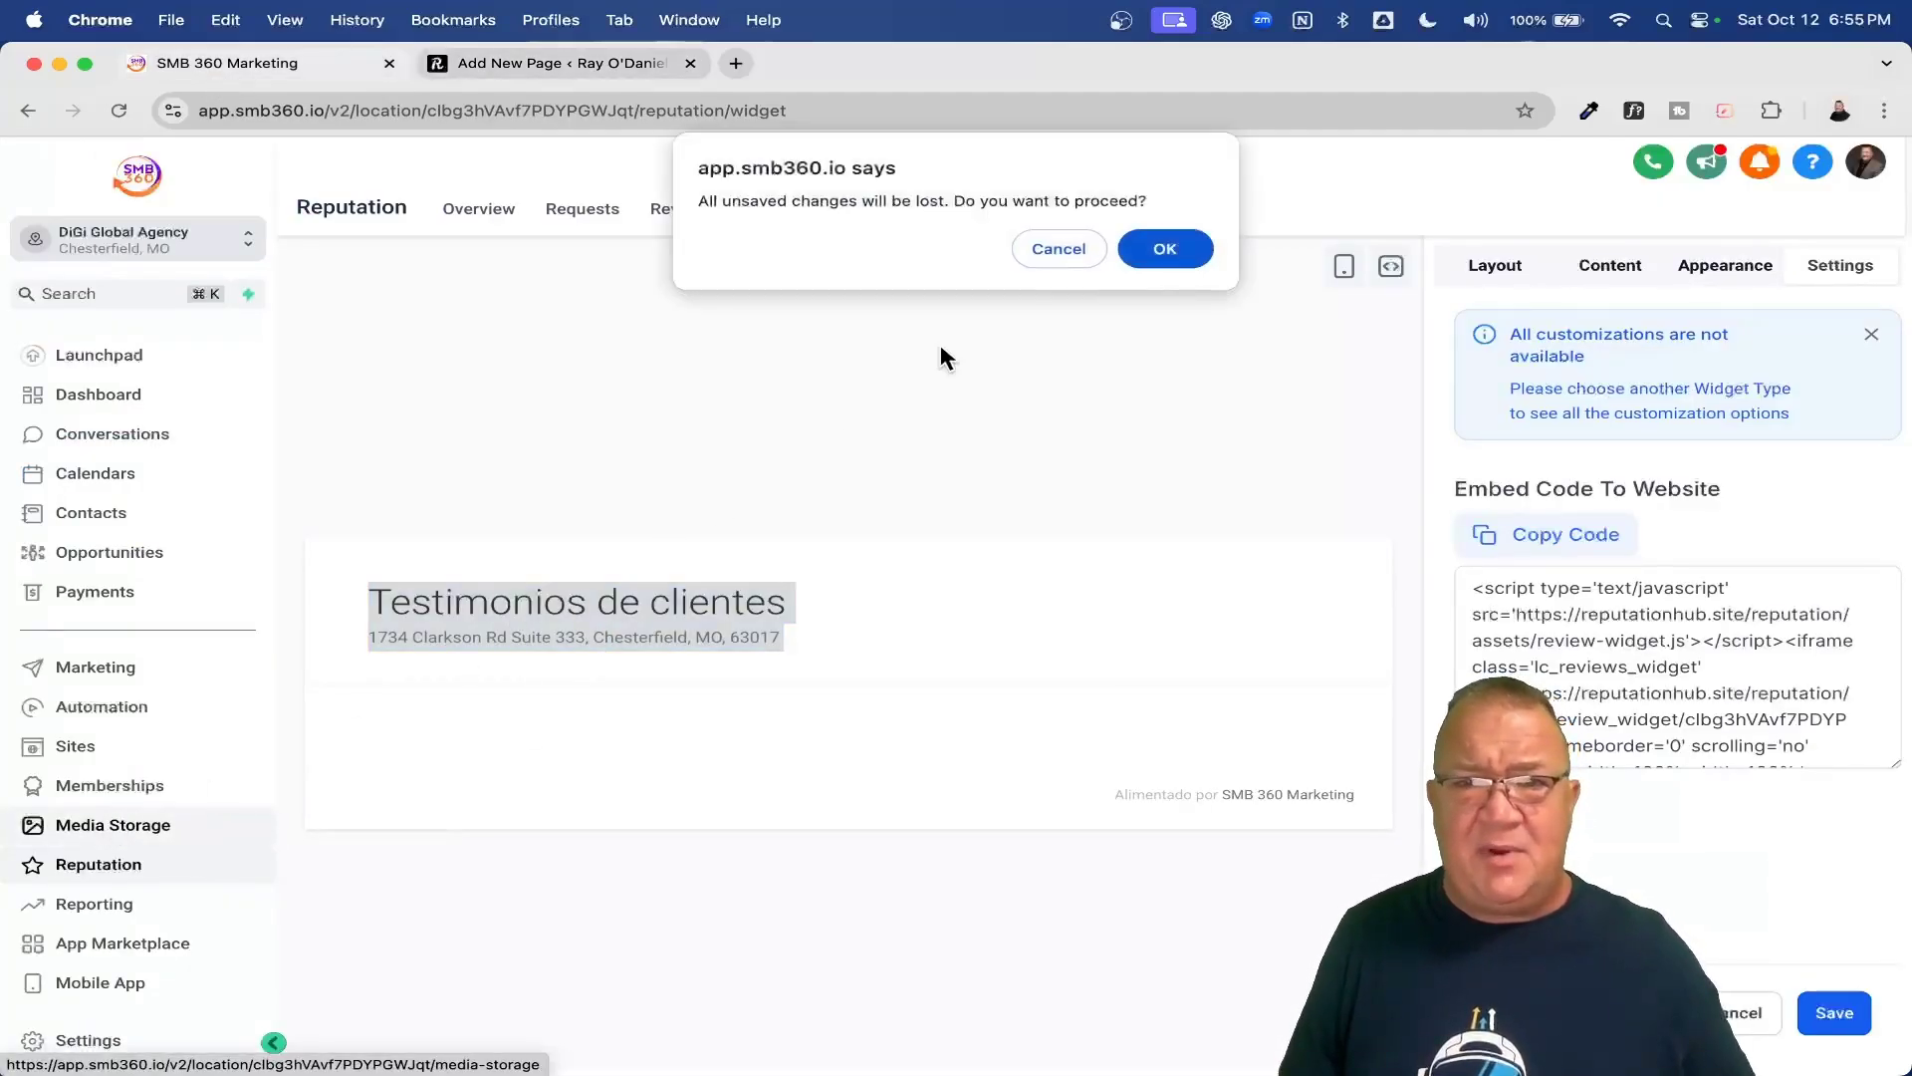
left_click(1168, 249)
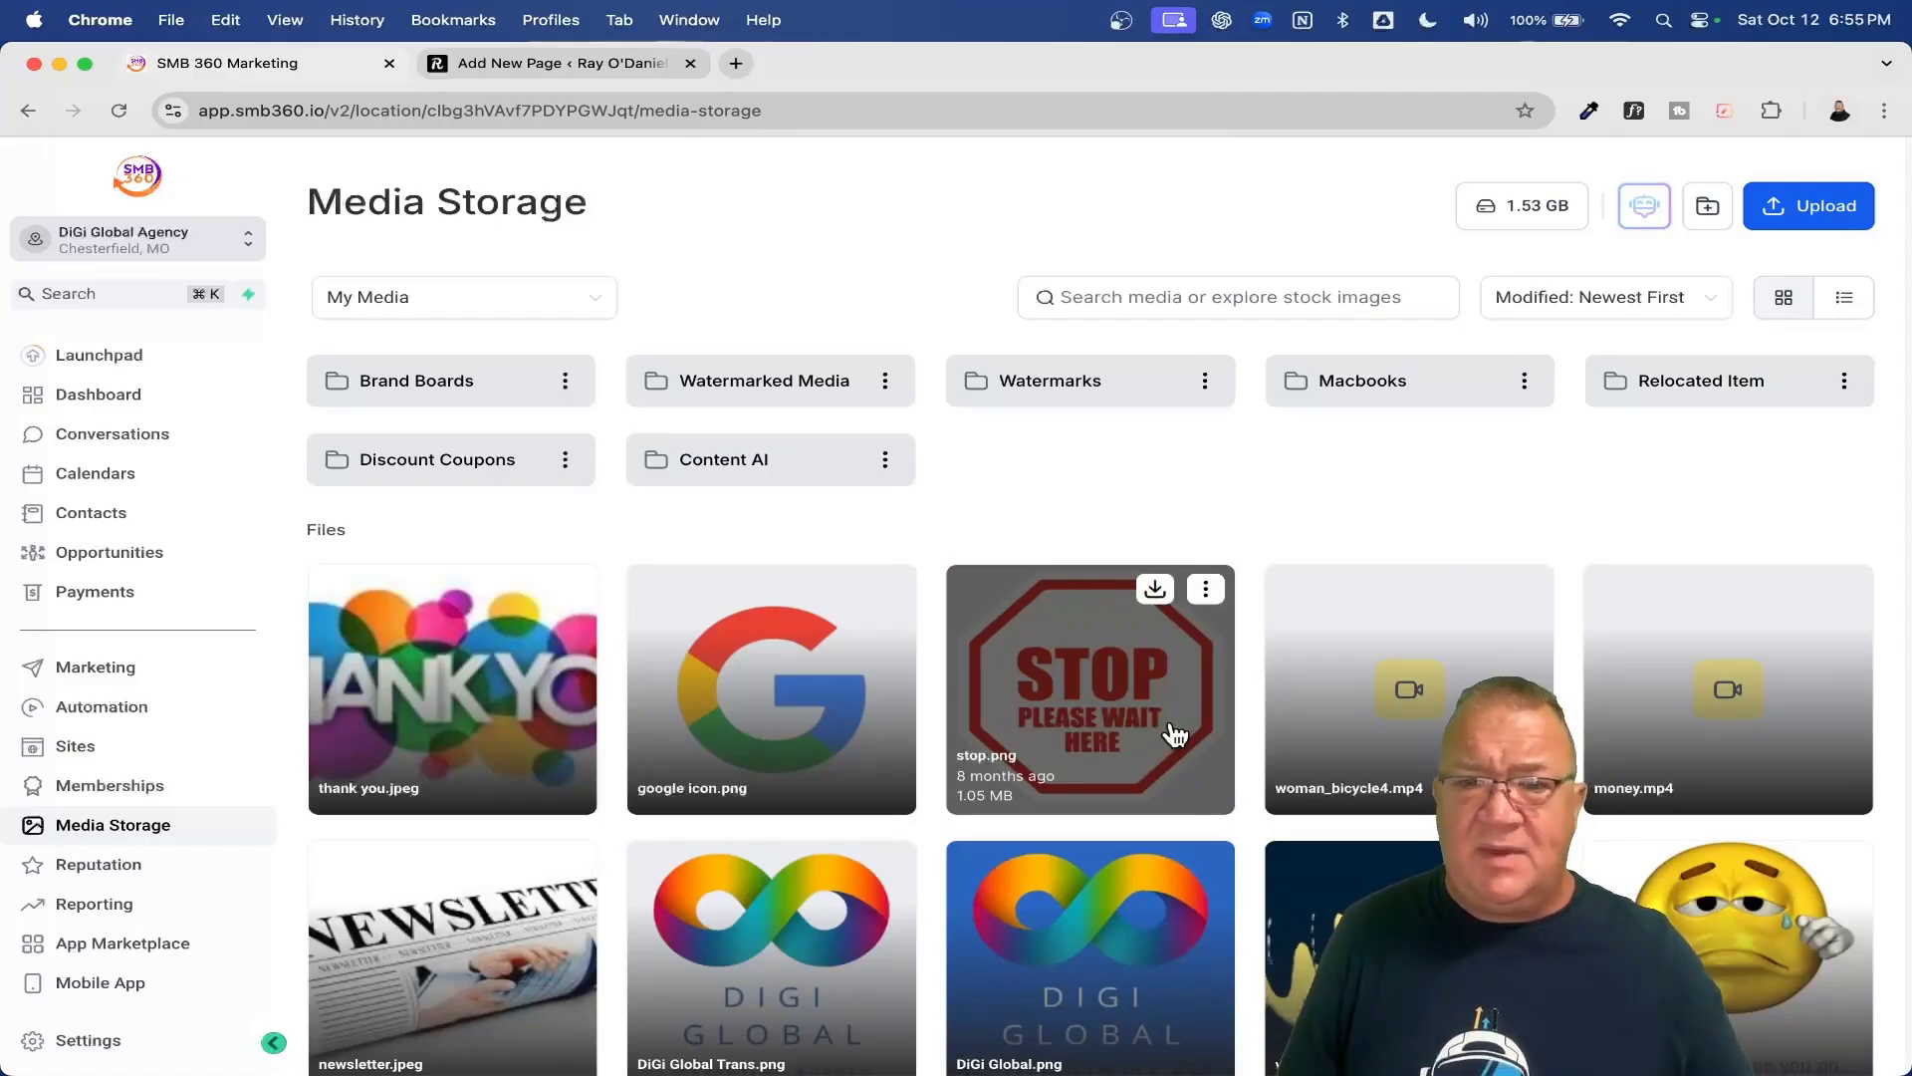
mouse_move(1534, 590)
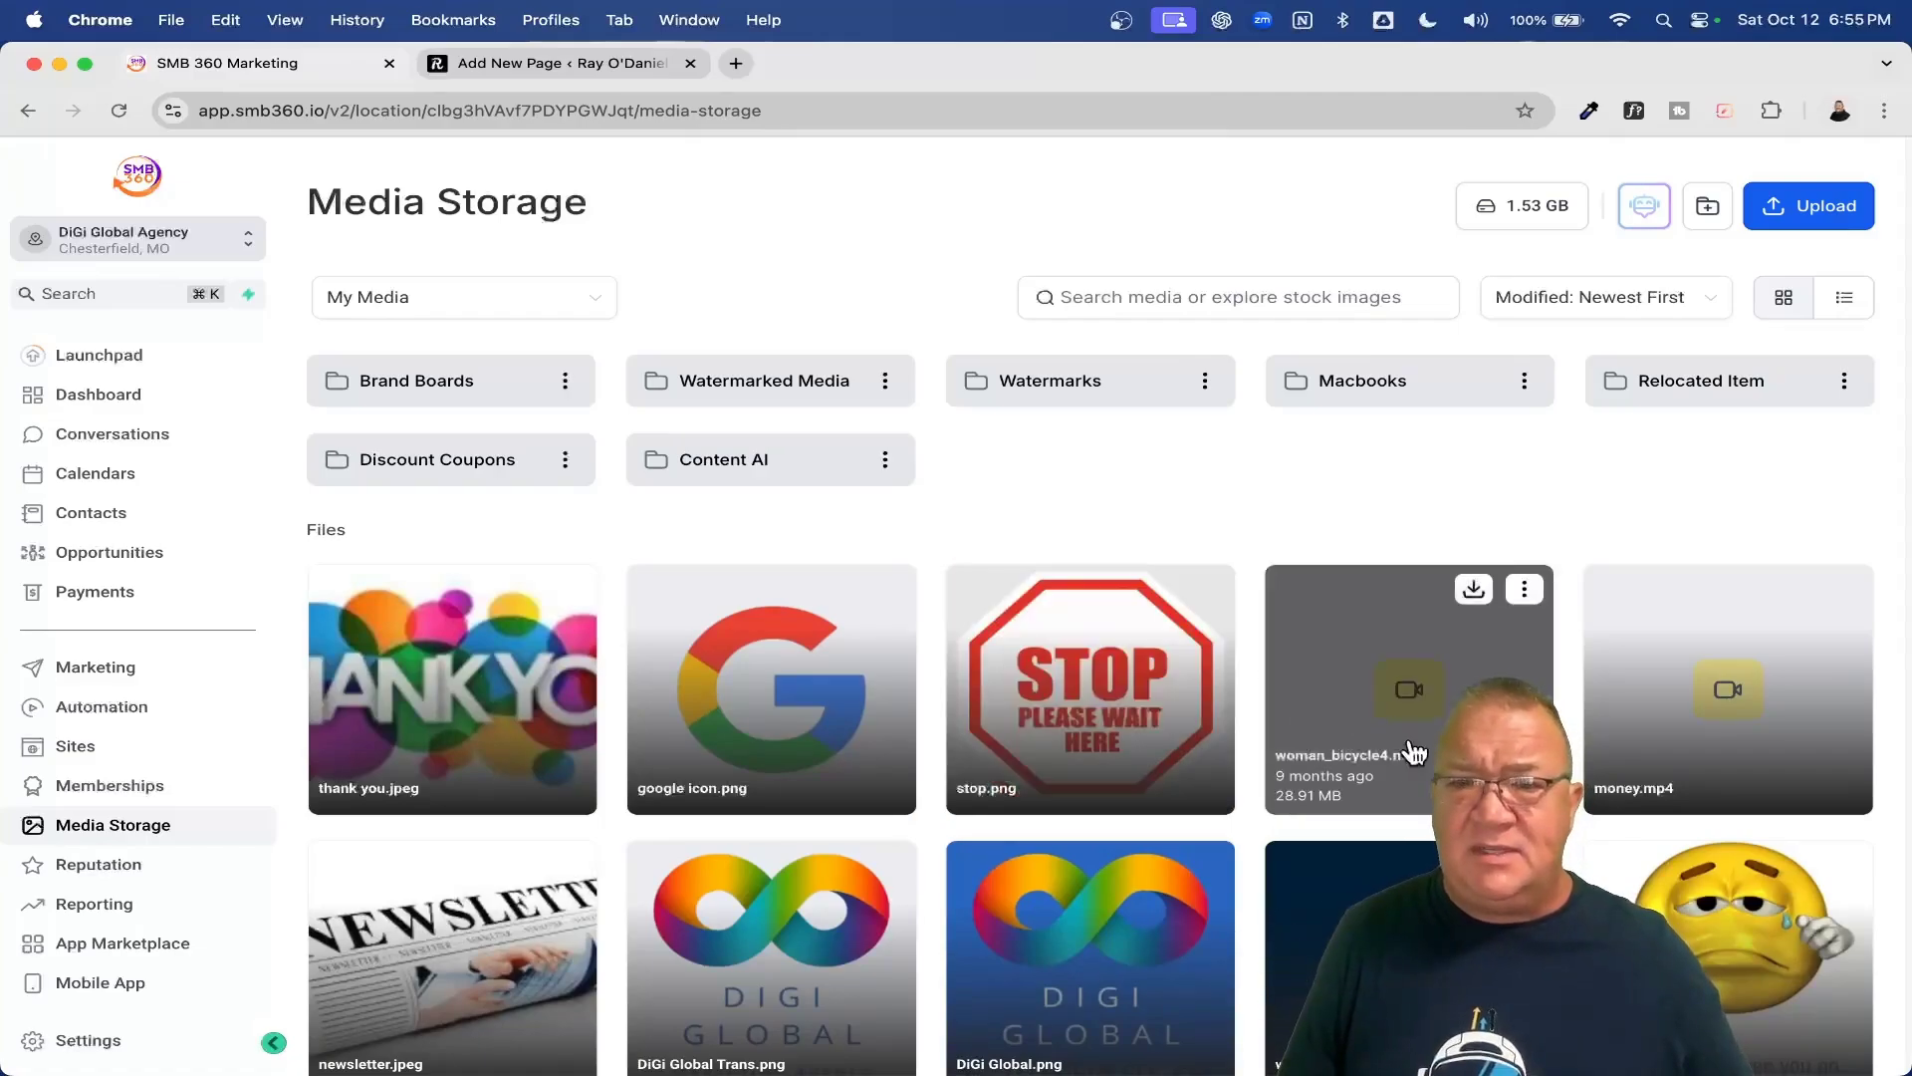
left_click(1526, 590)
left_click(1481, 534)
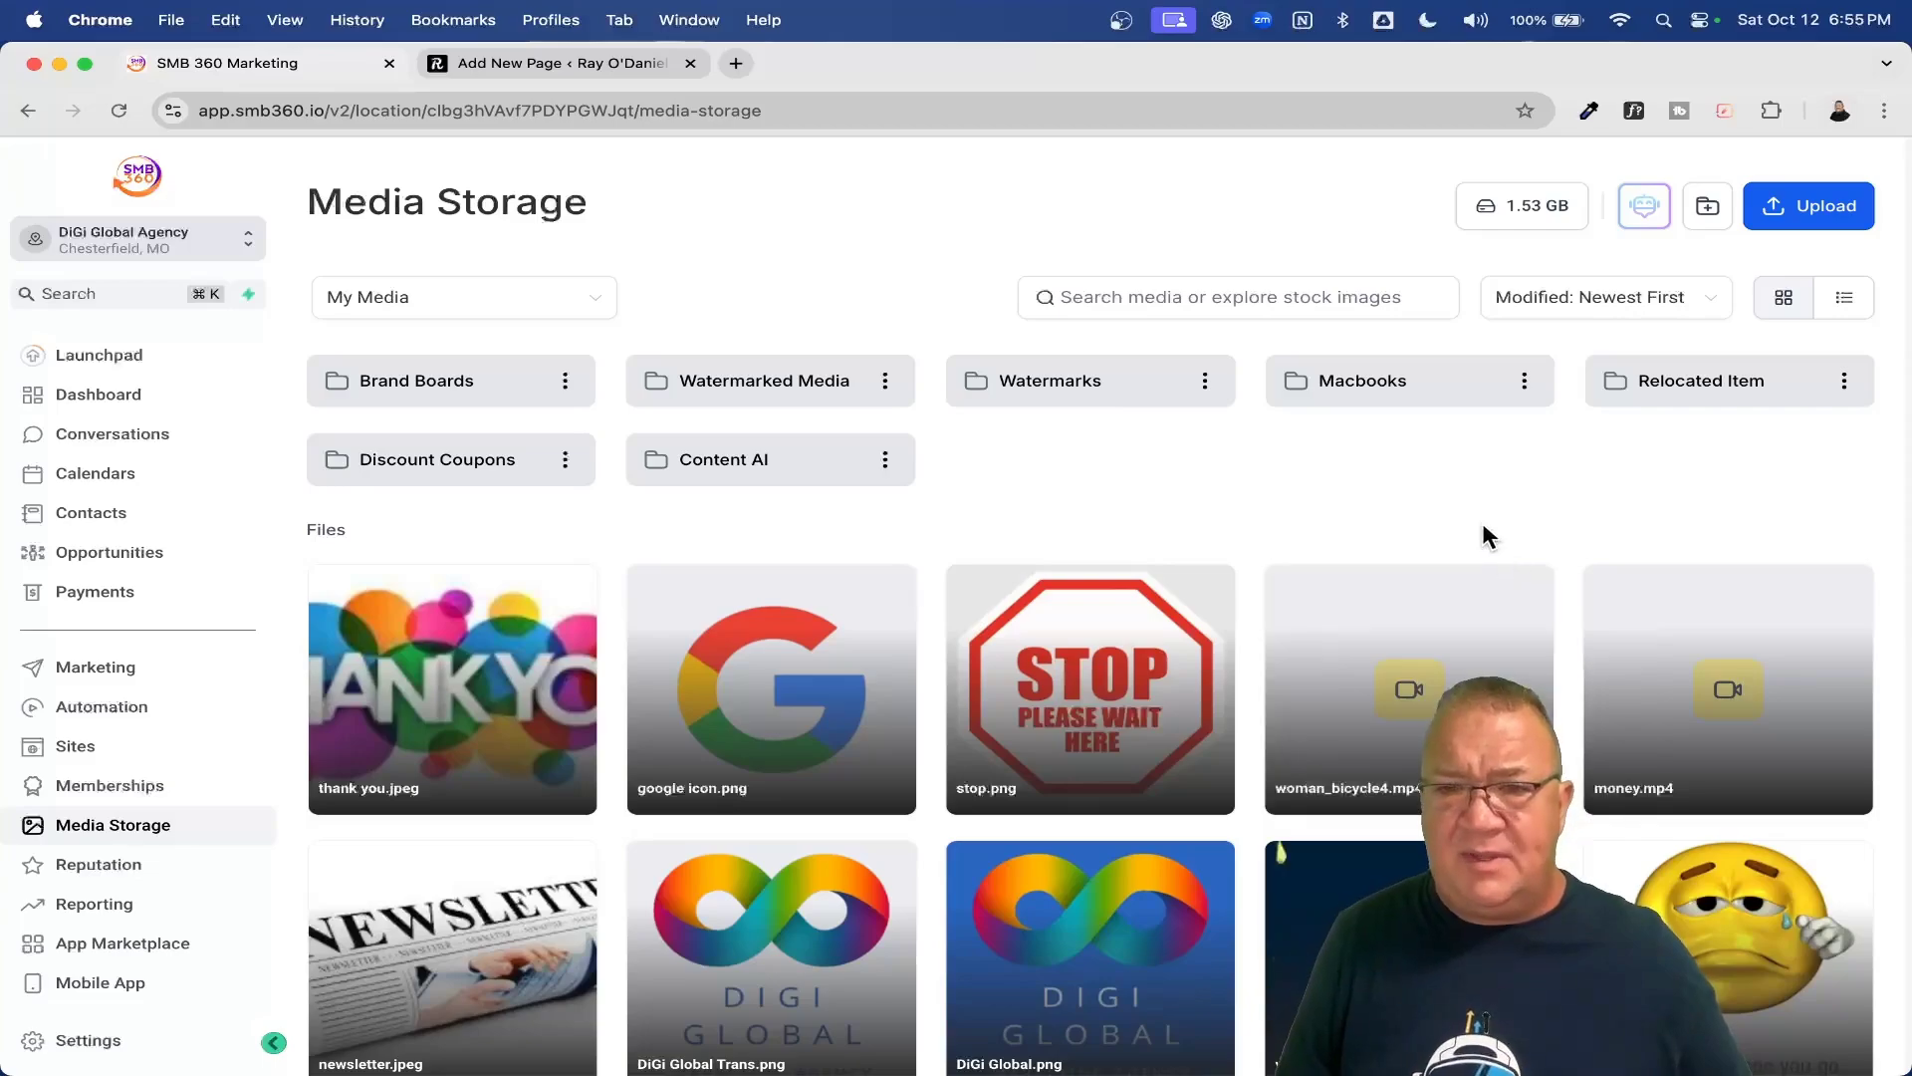
scroll(1396, 500, "up", 10)
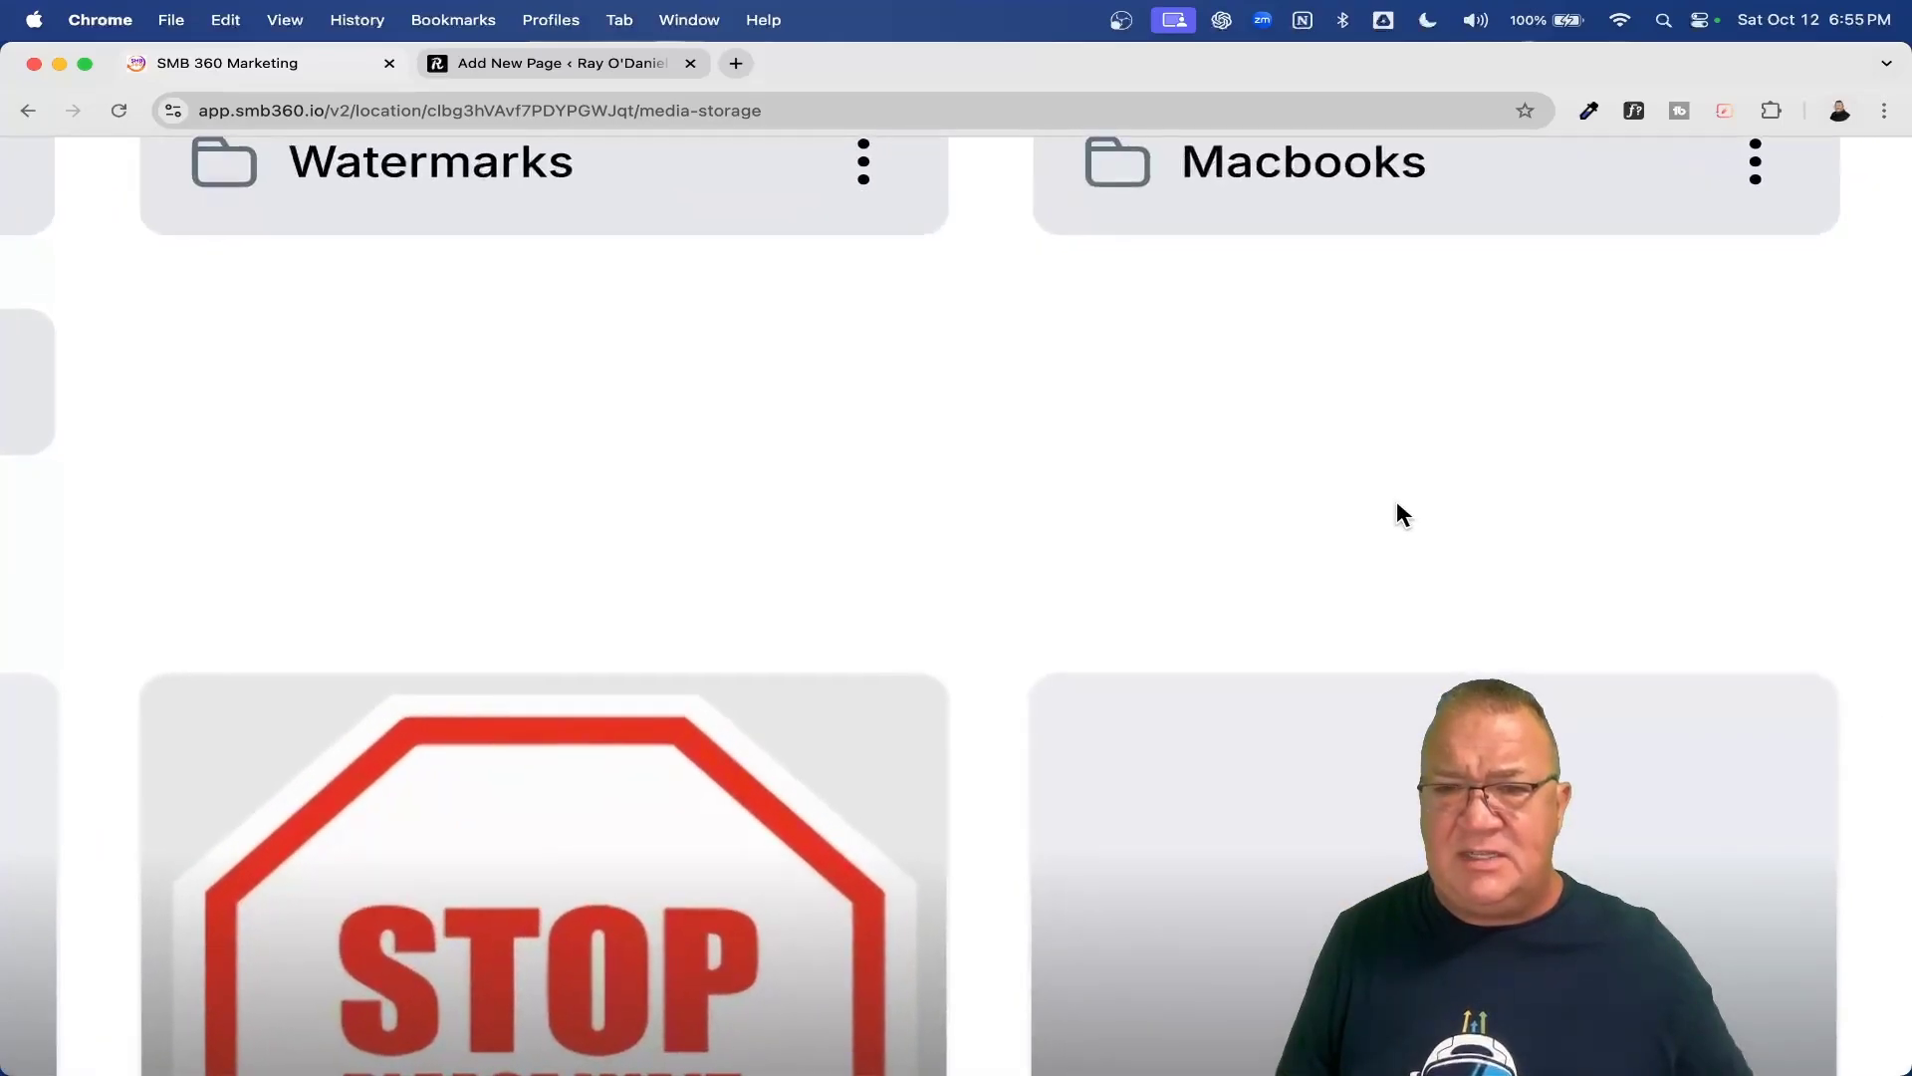
scroll(747, 590, "down", 3)
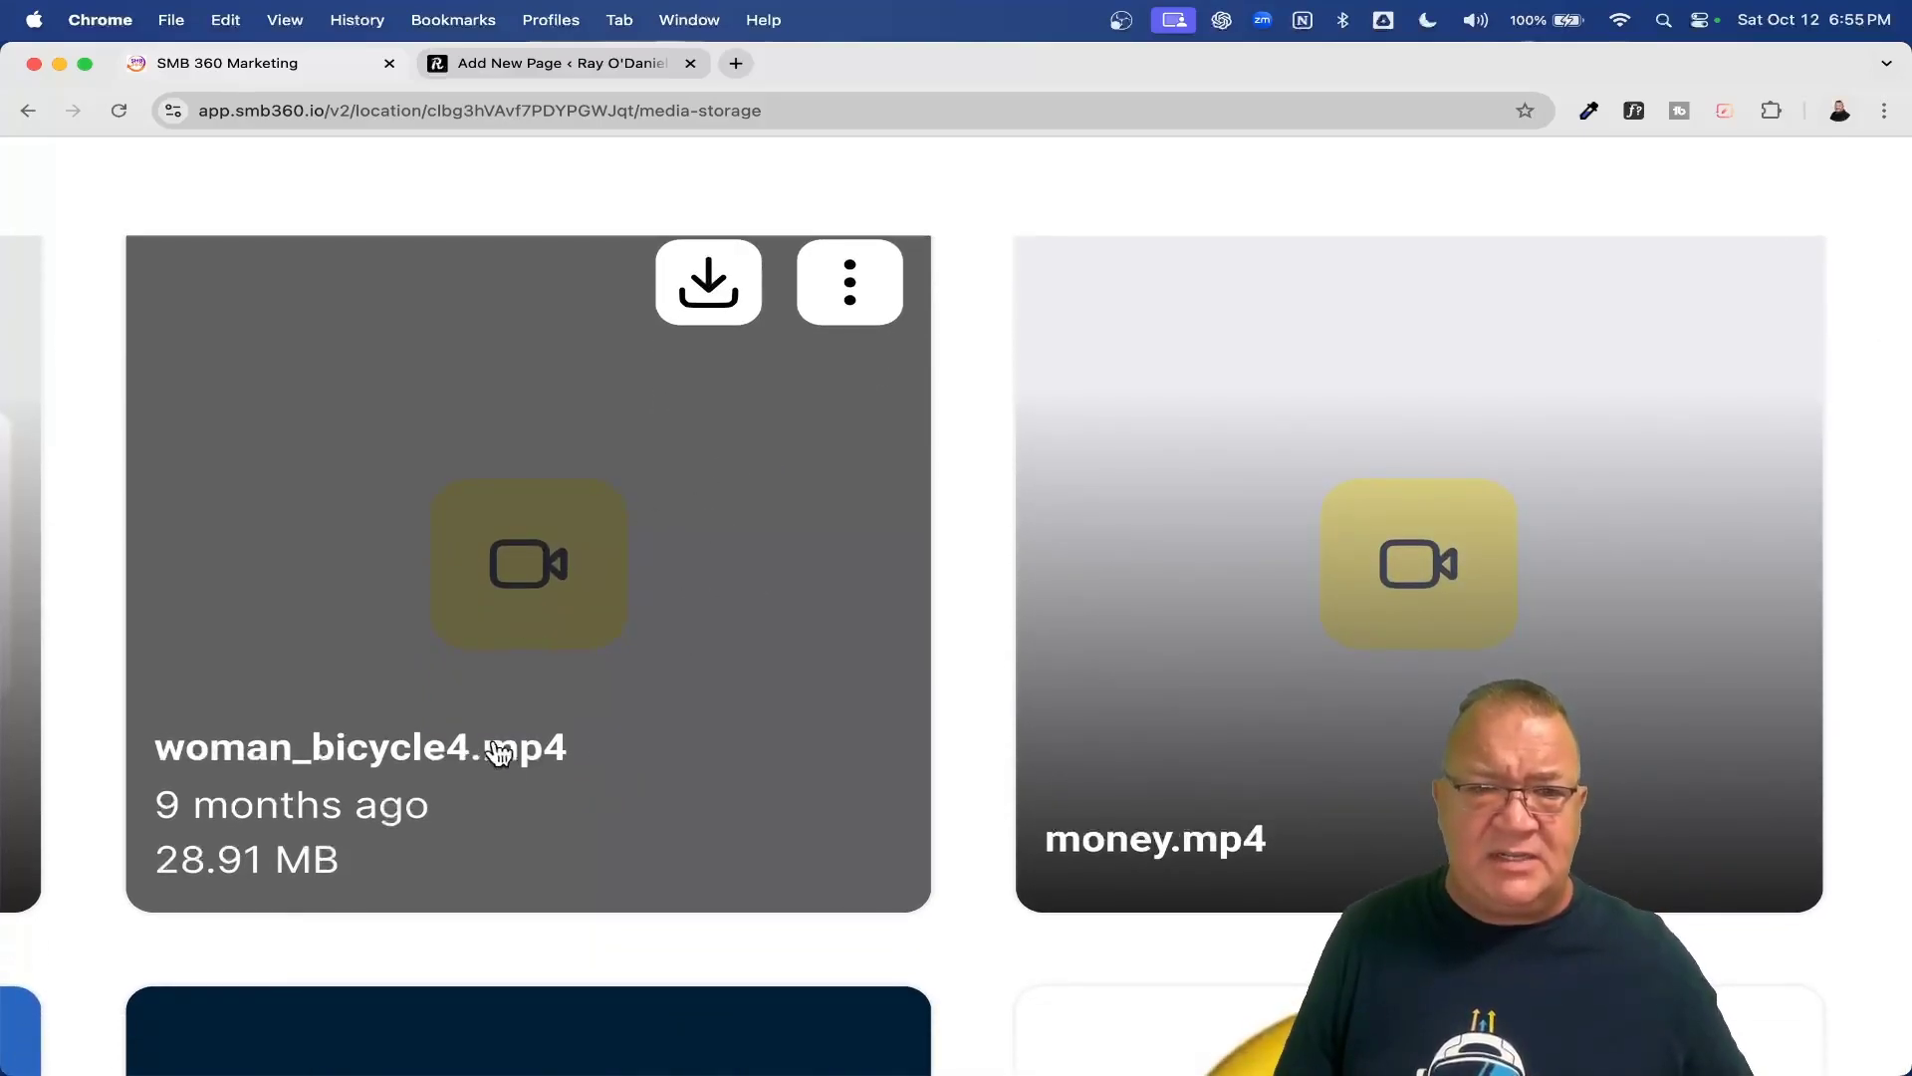
left_click(852, 289)
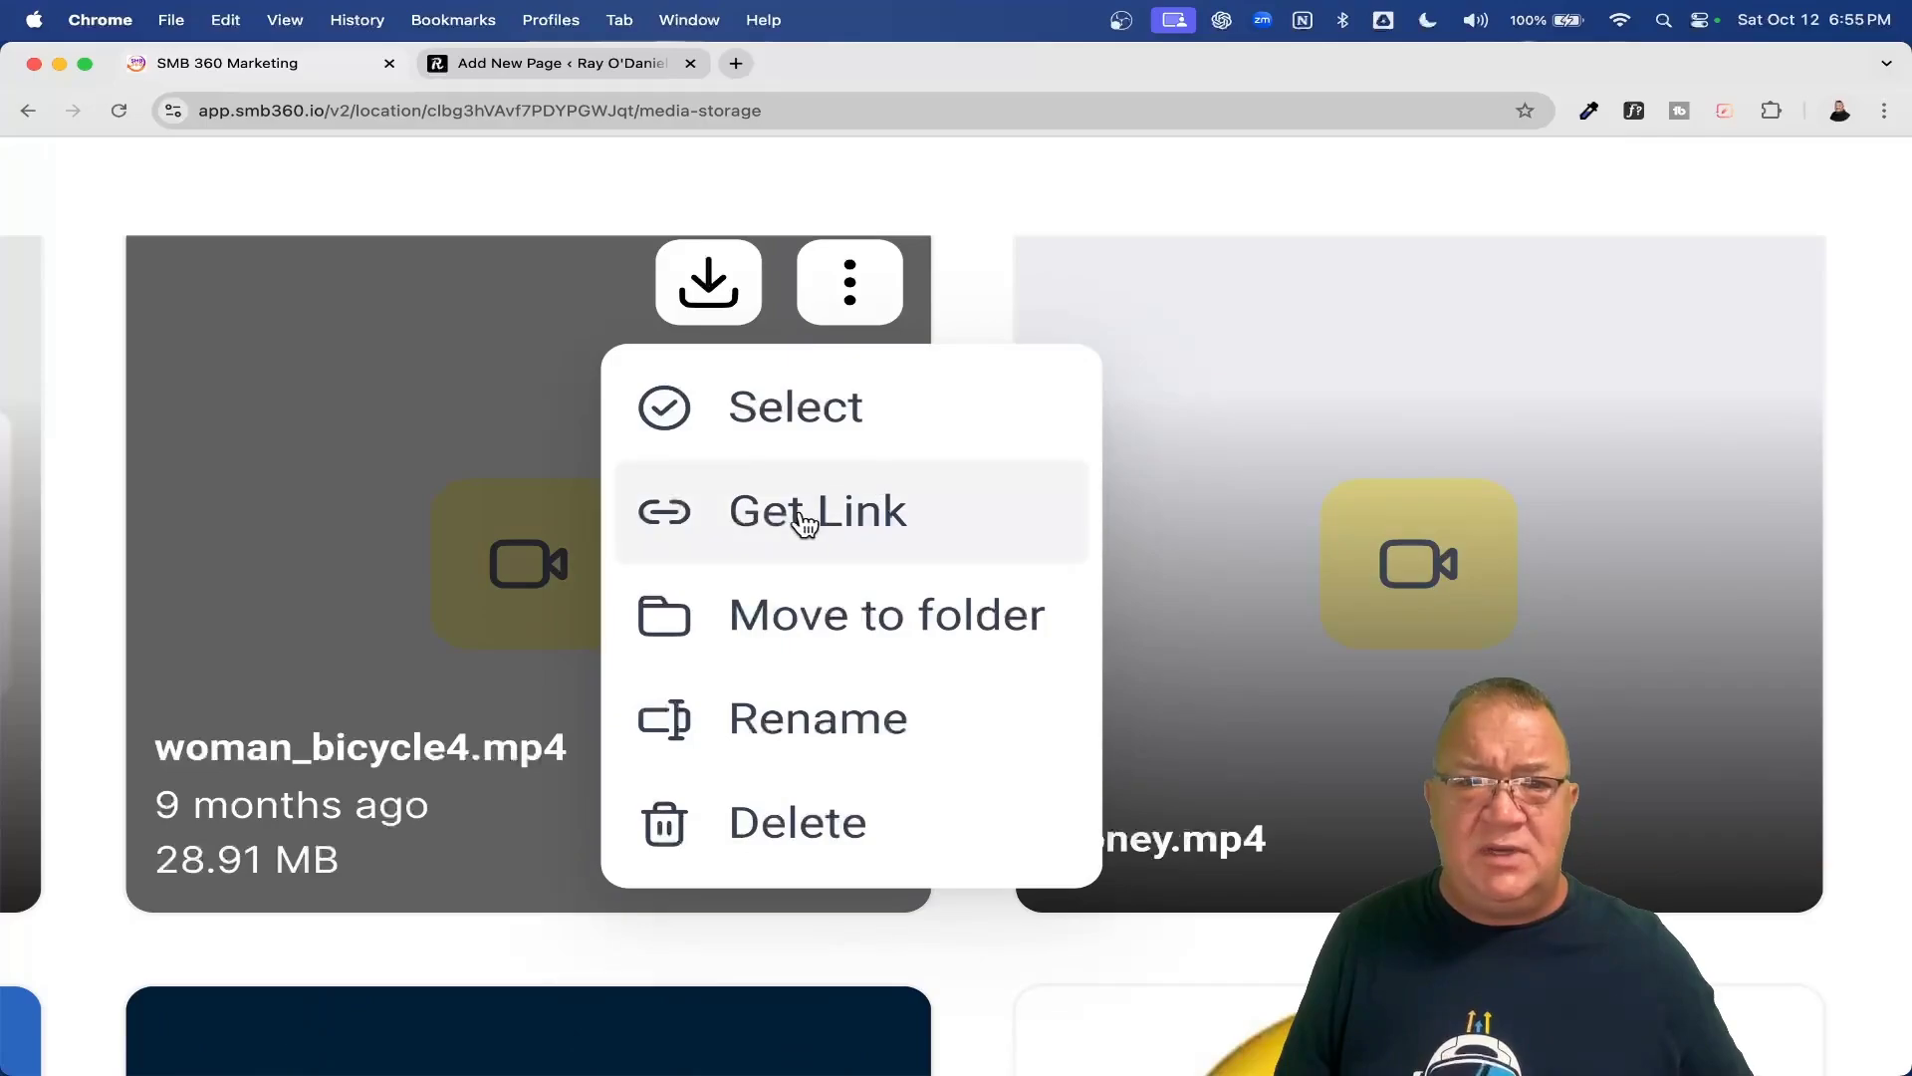
left_click(779, 526)
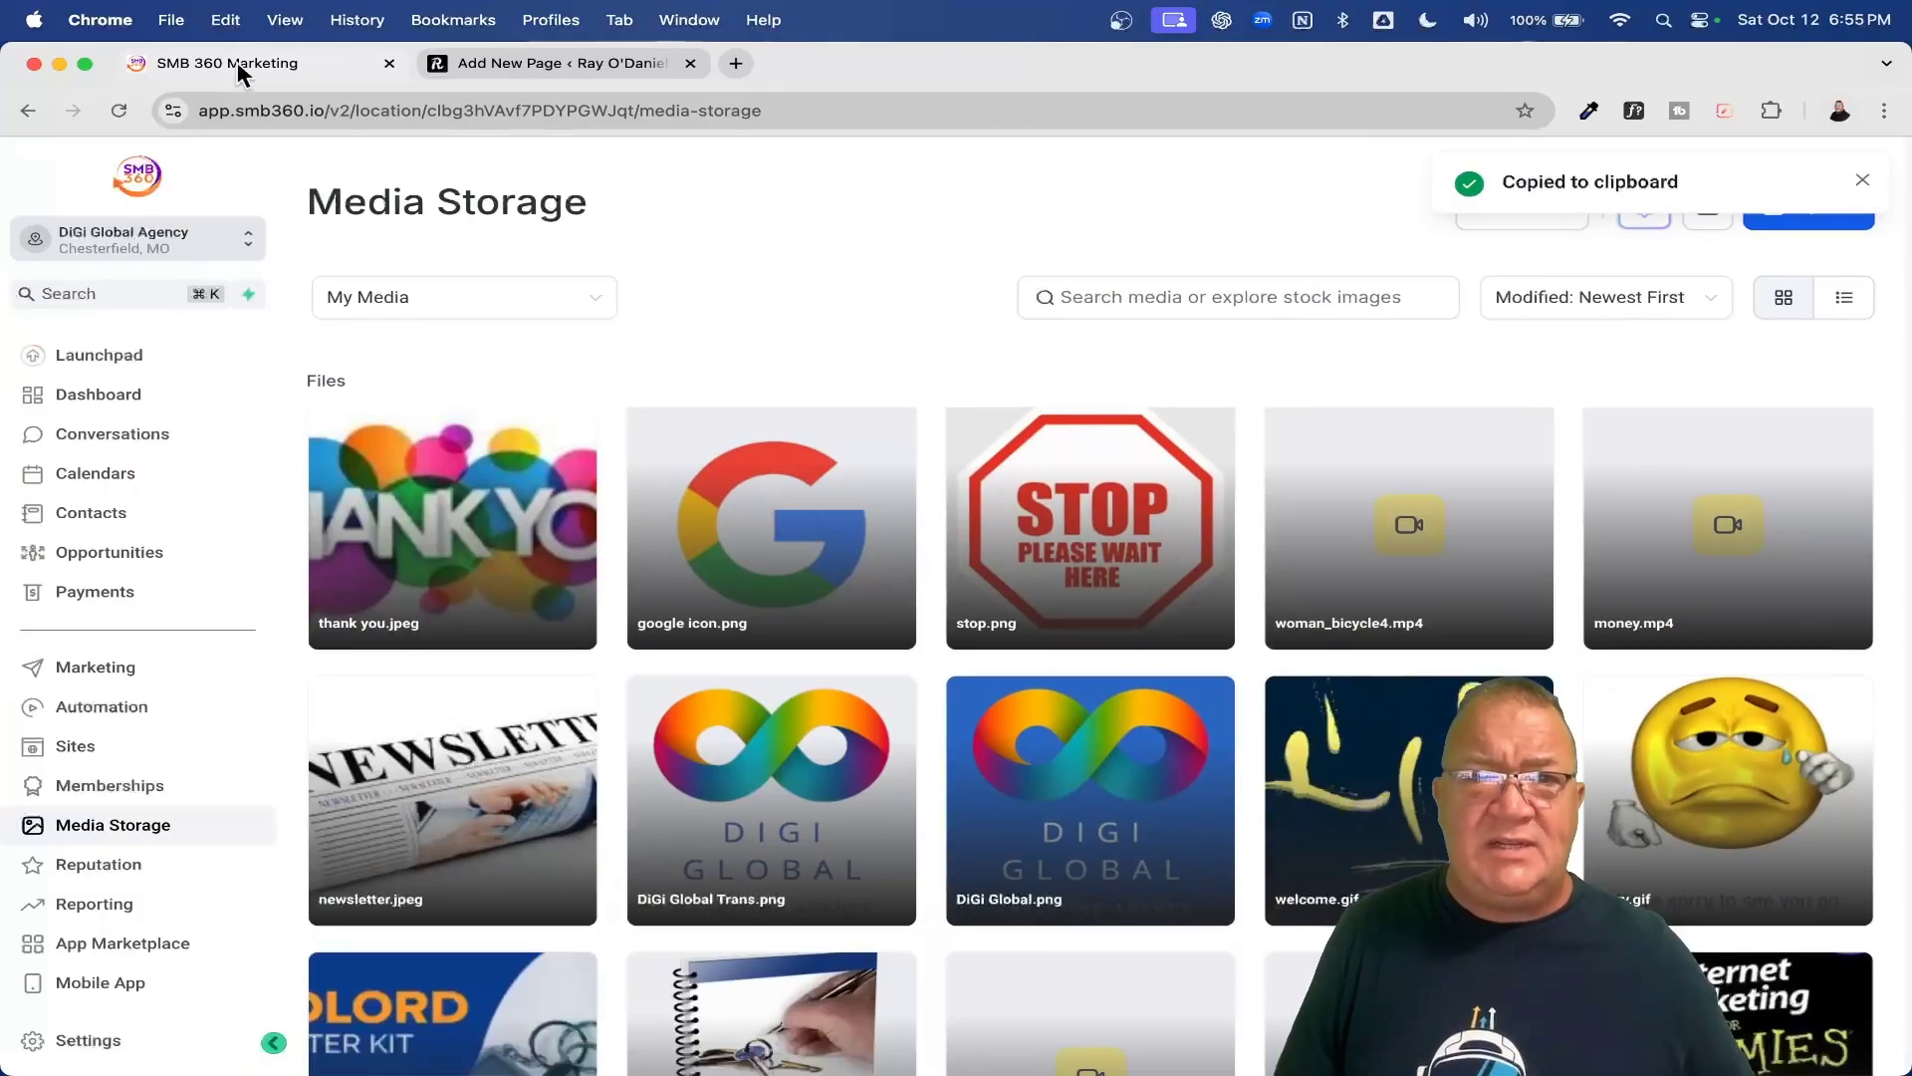
Return to the WordPress page editor and insert the copied woman_bicycle4.mp4 link into the Video block from URL.
left_click(521, 64)
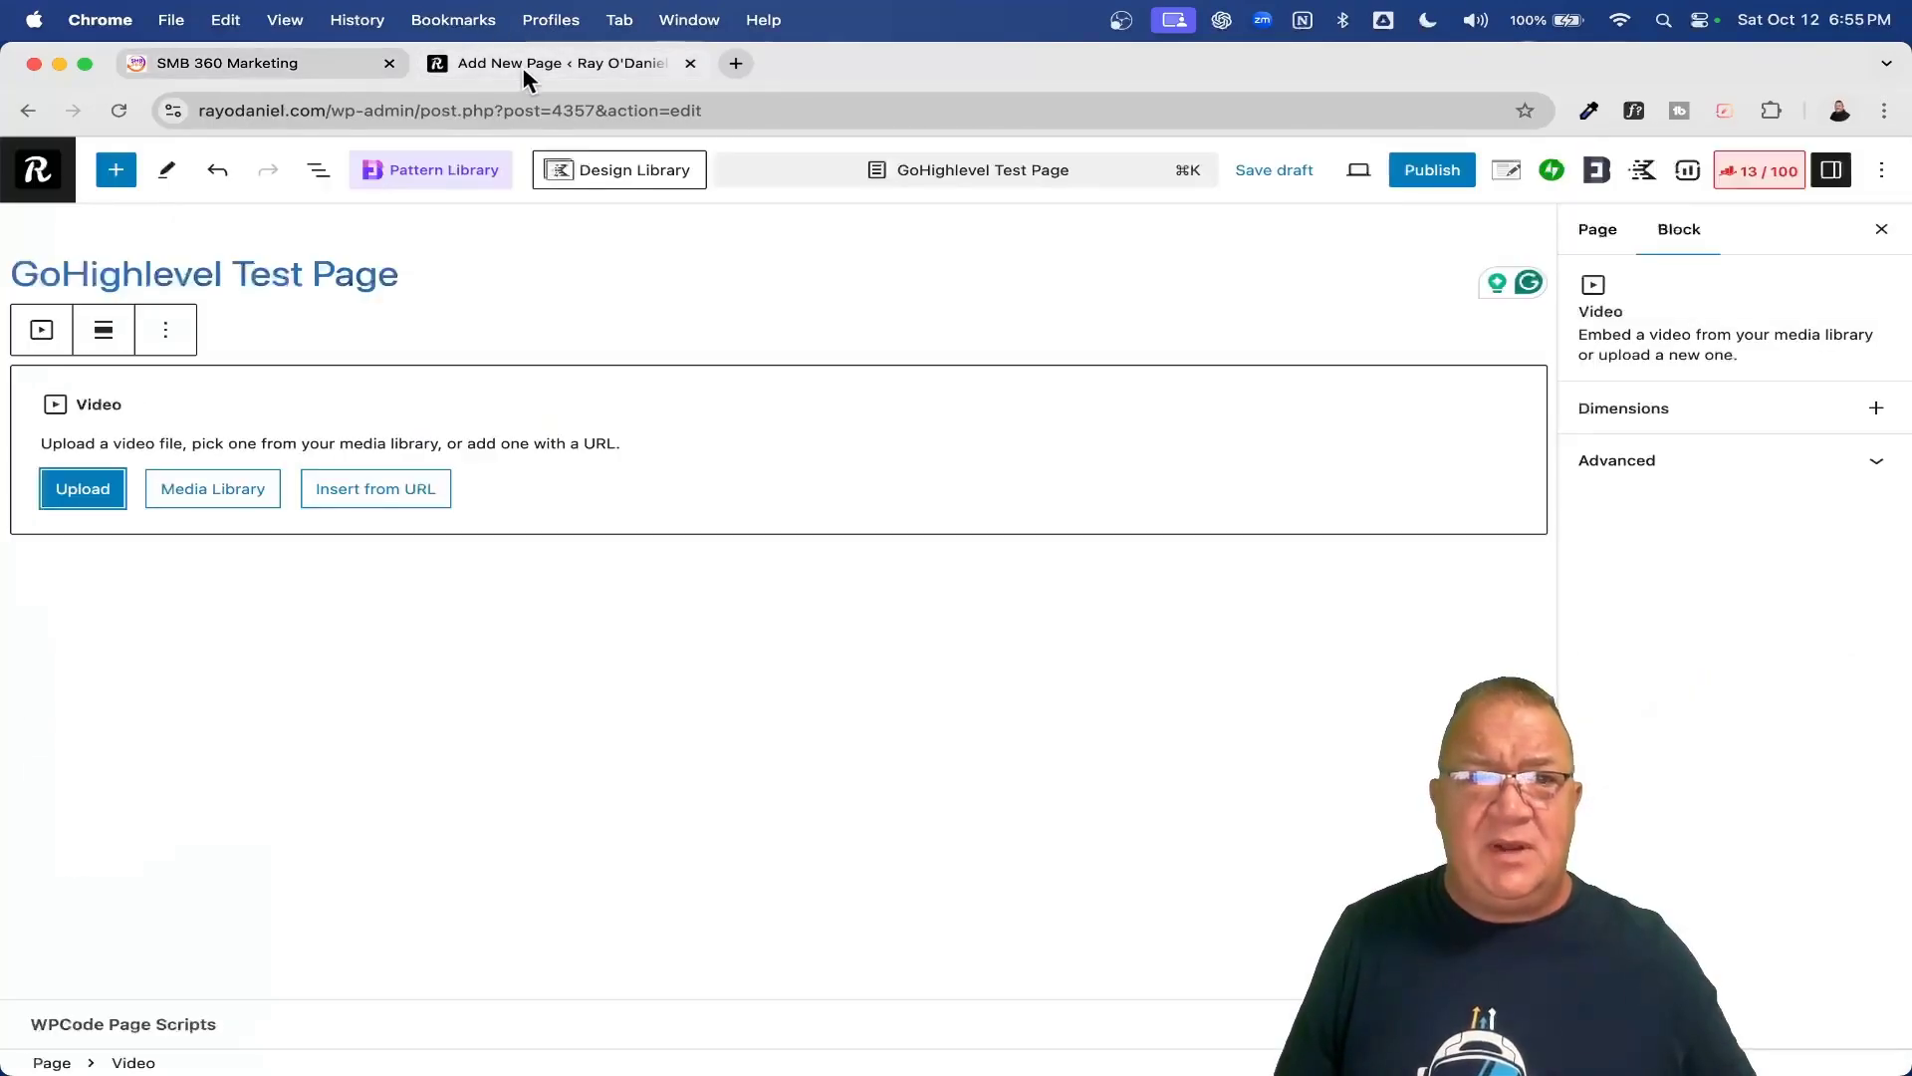
left_click(368, 492)
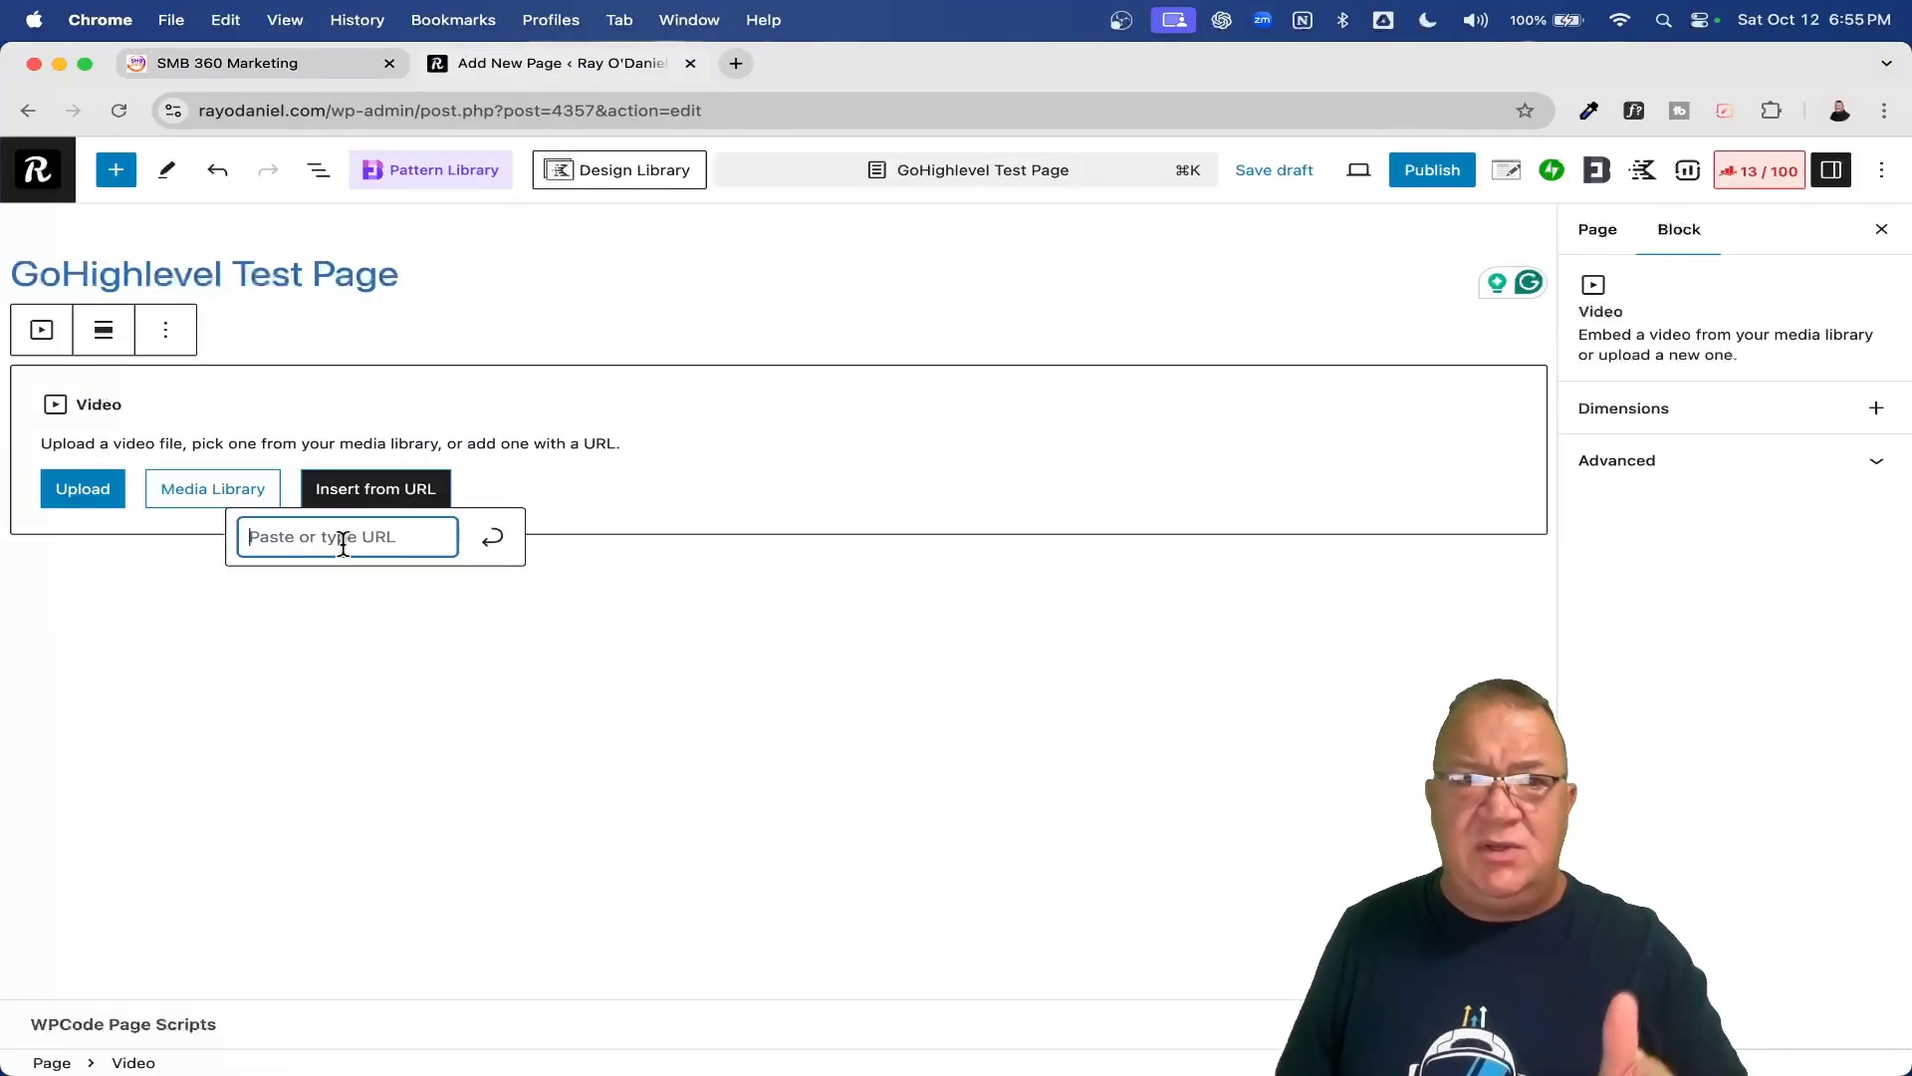
key("super+v")
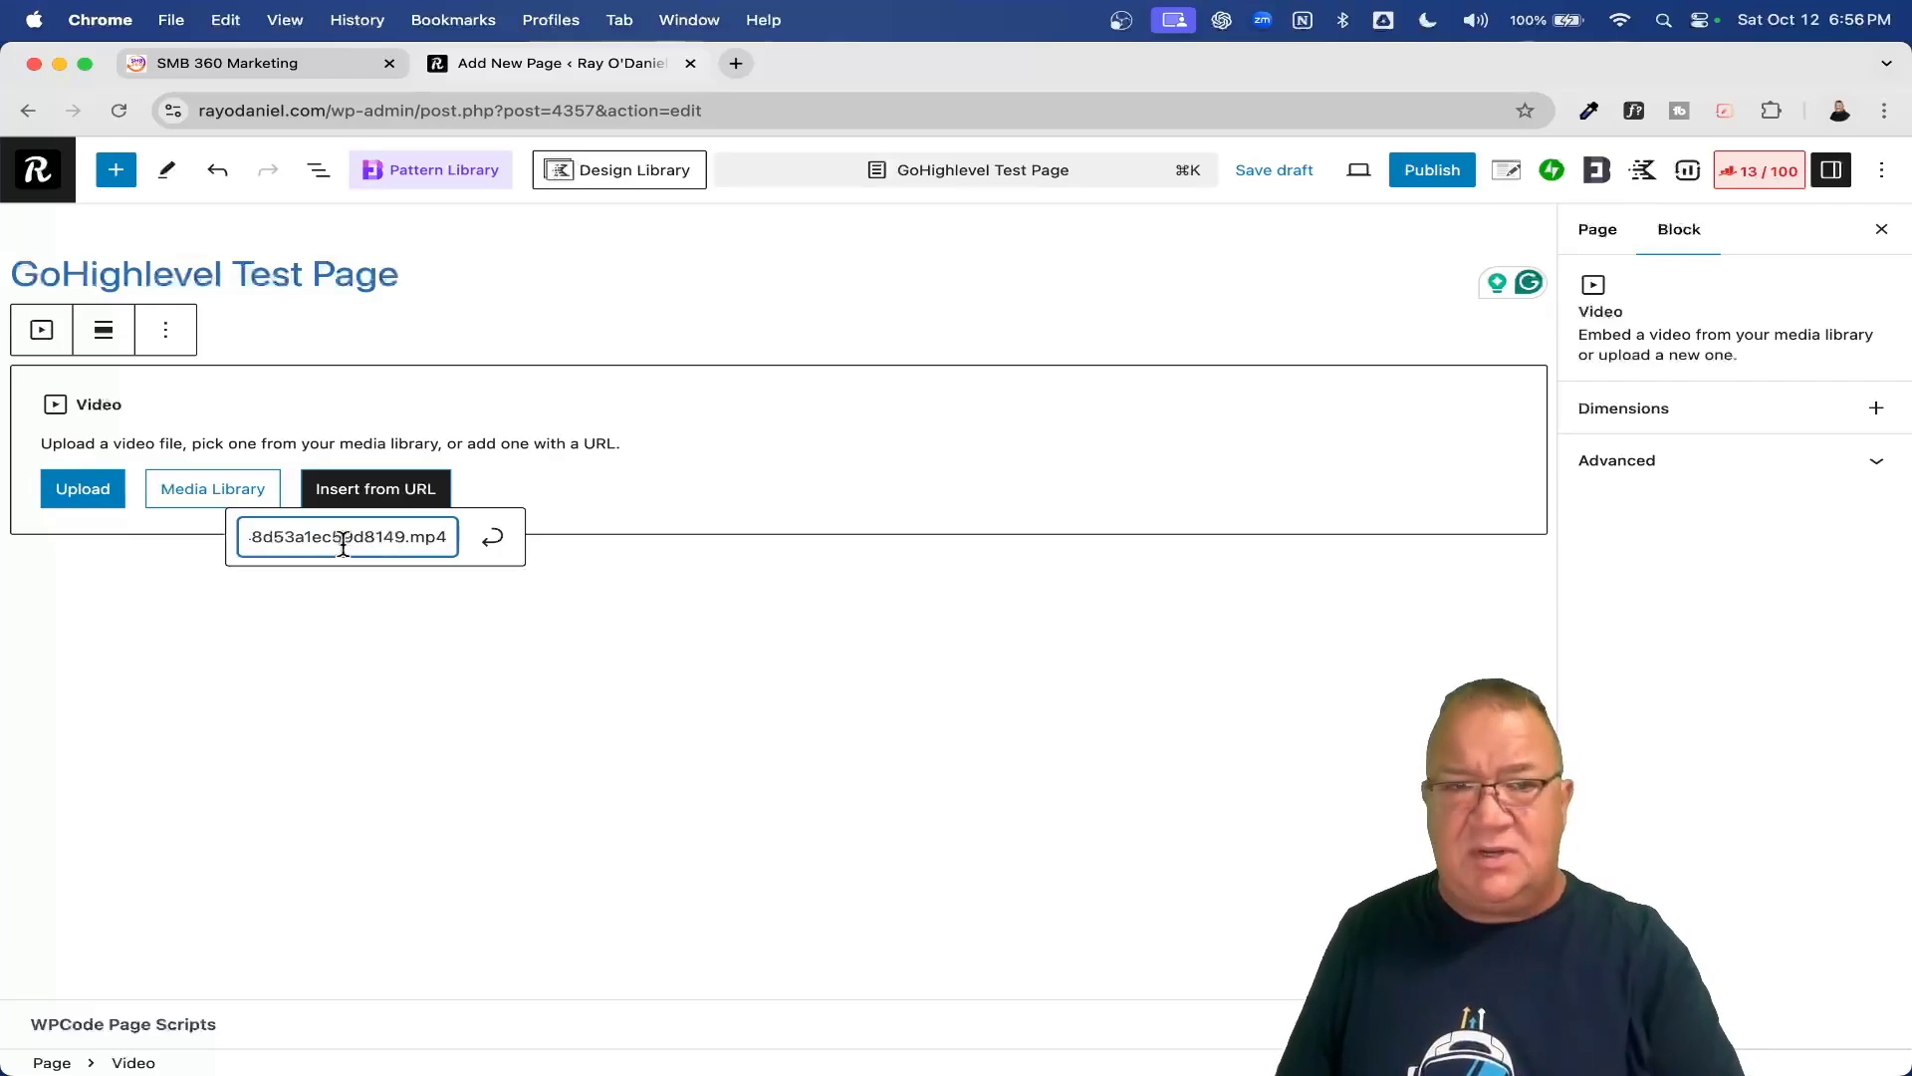
left_click(492, 537)
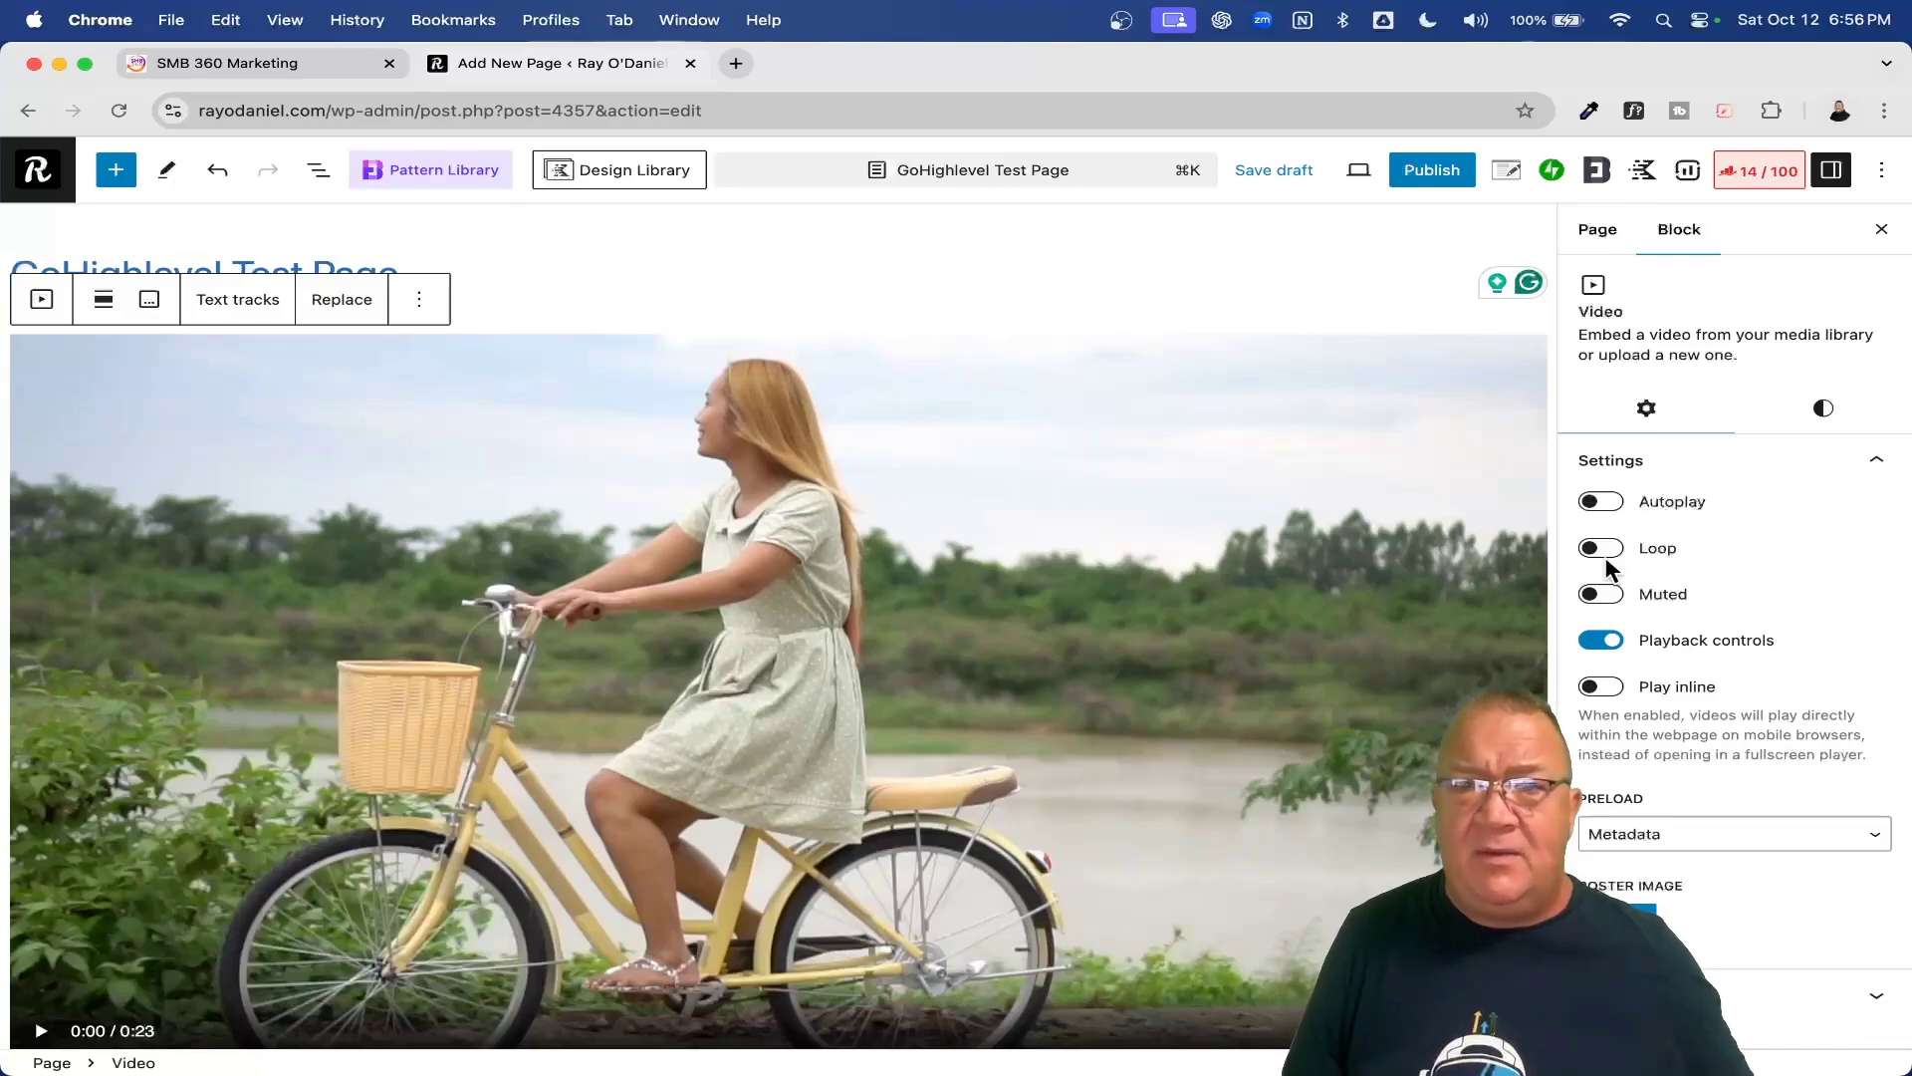
Turn on Autoplay and Loop in the Video block's settings.
scroll(1688, 546, "up", 5)
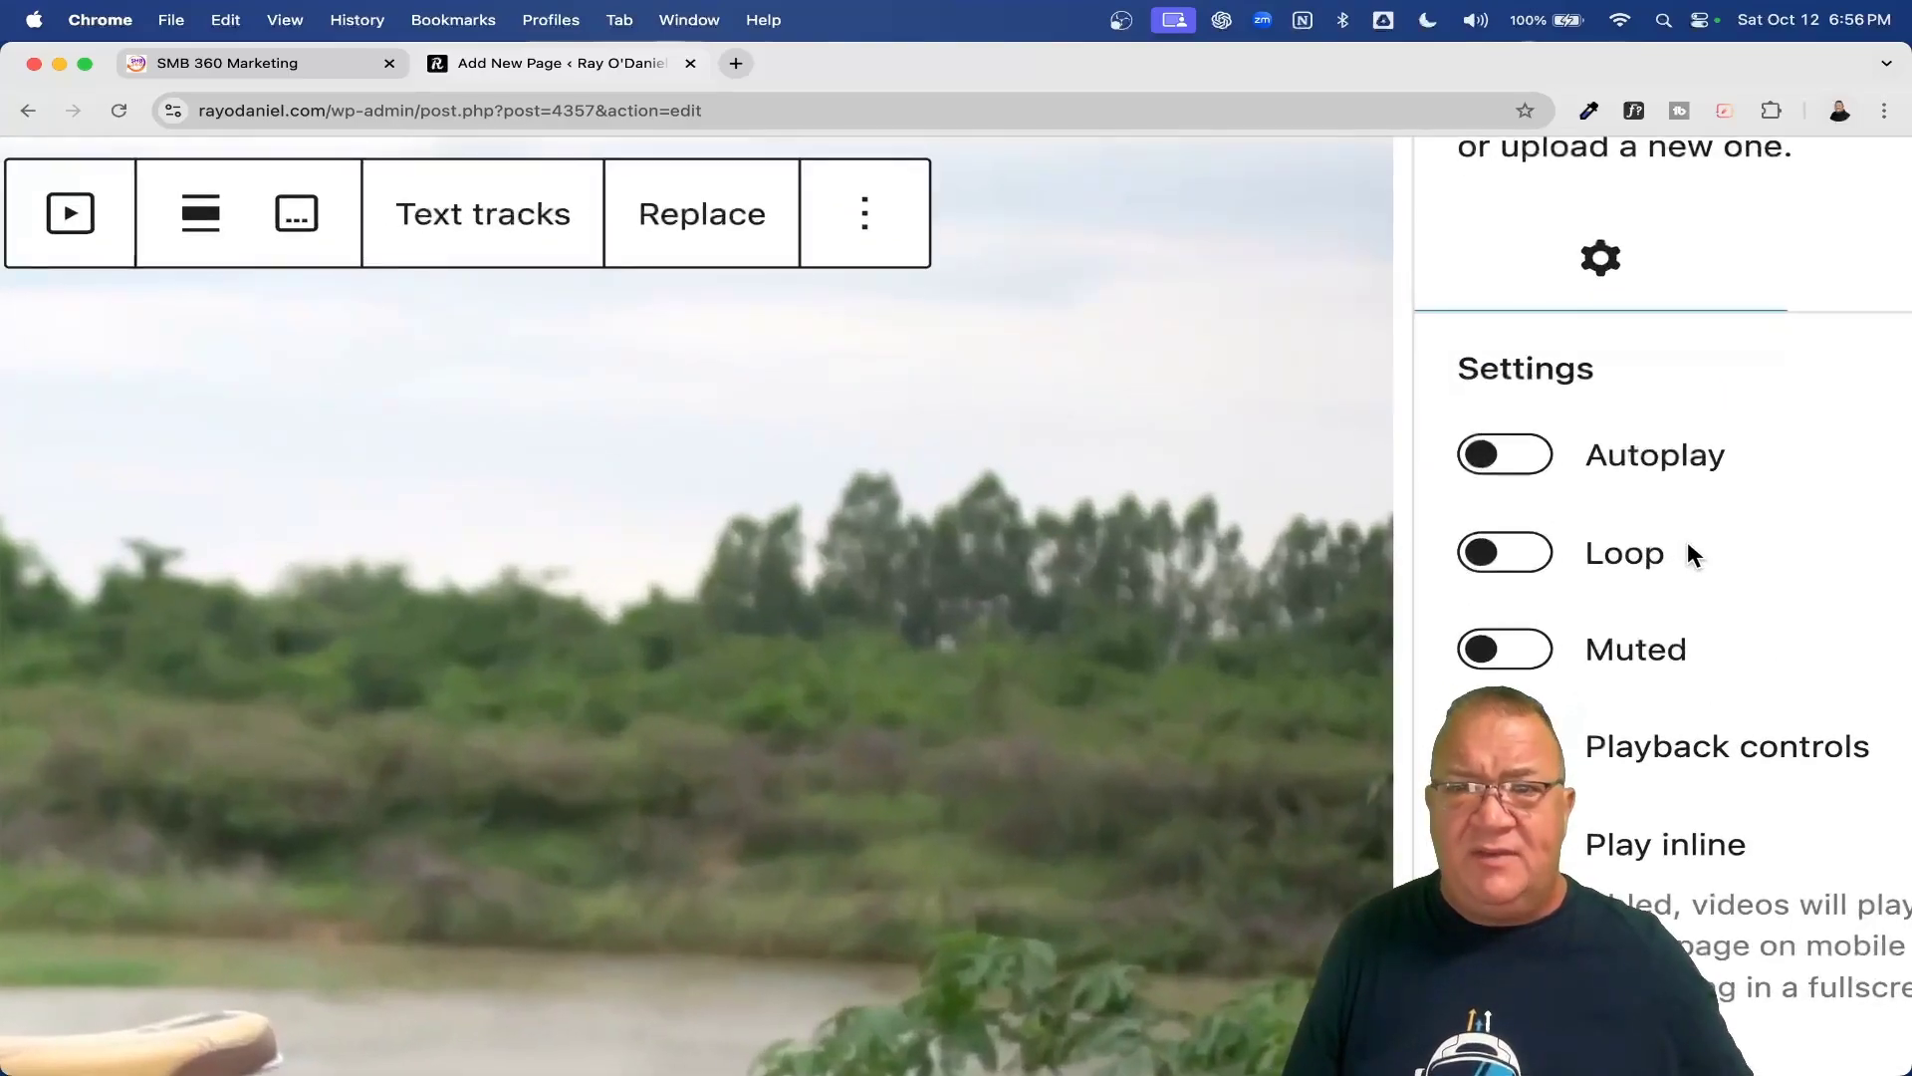
scroll(1687, 544, "up", 3)
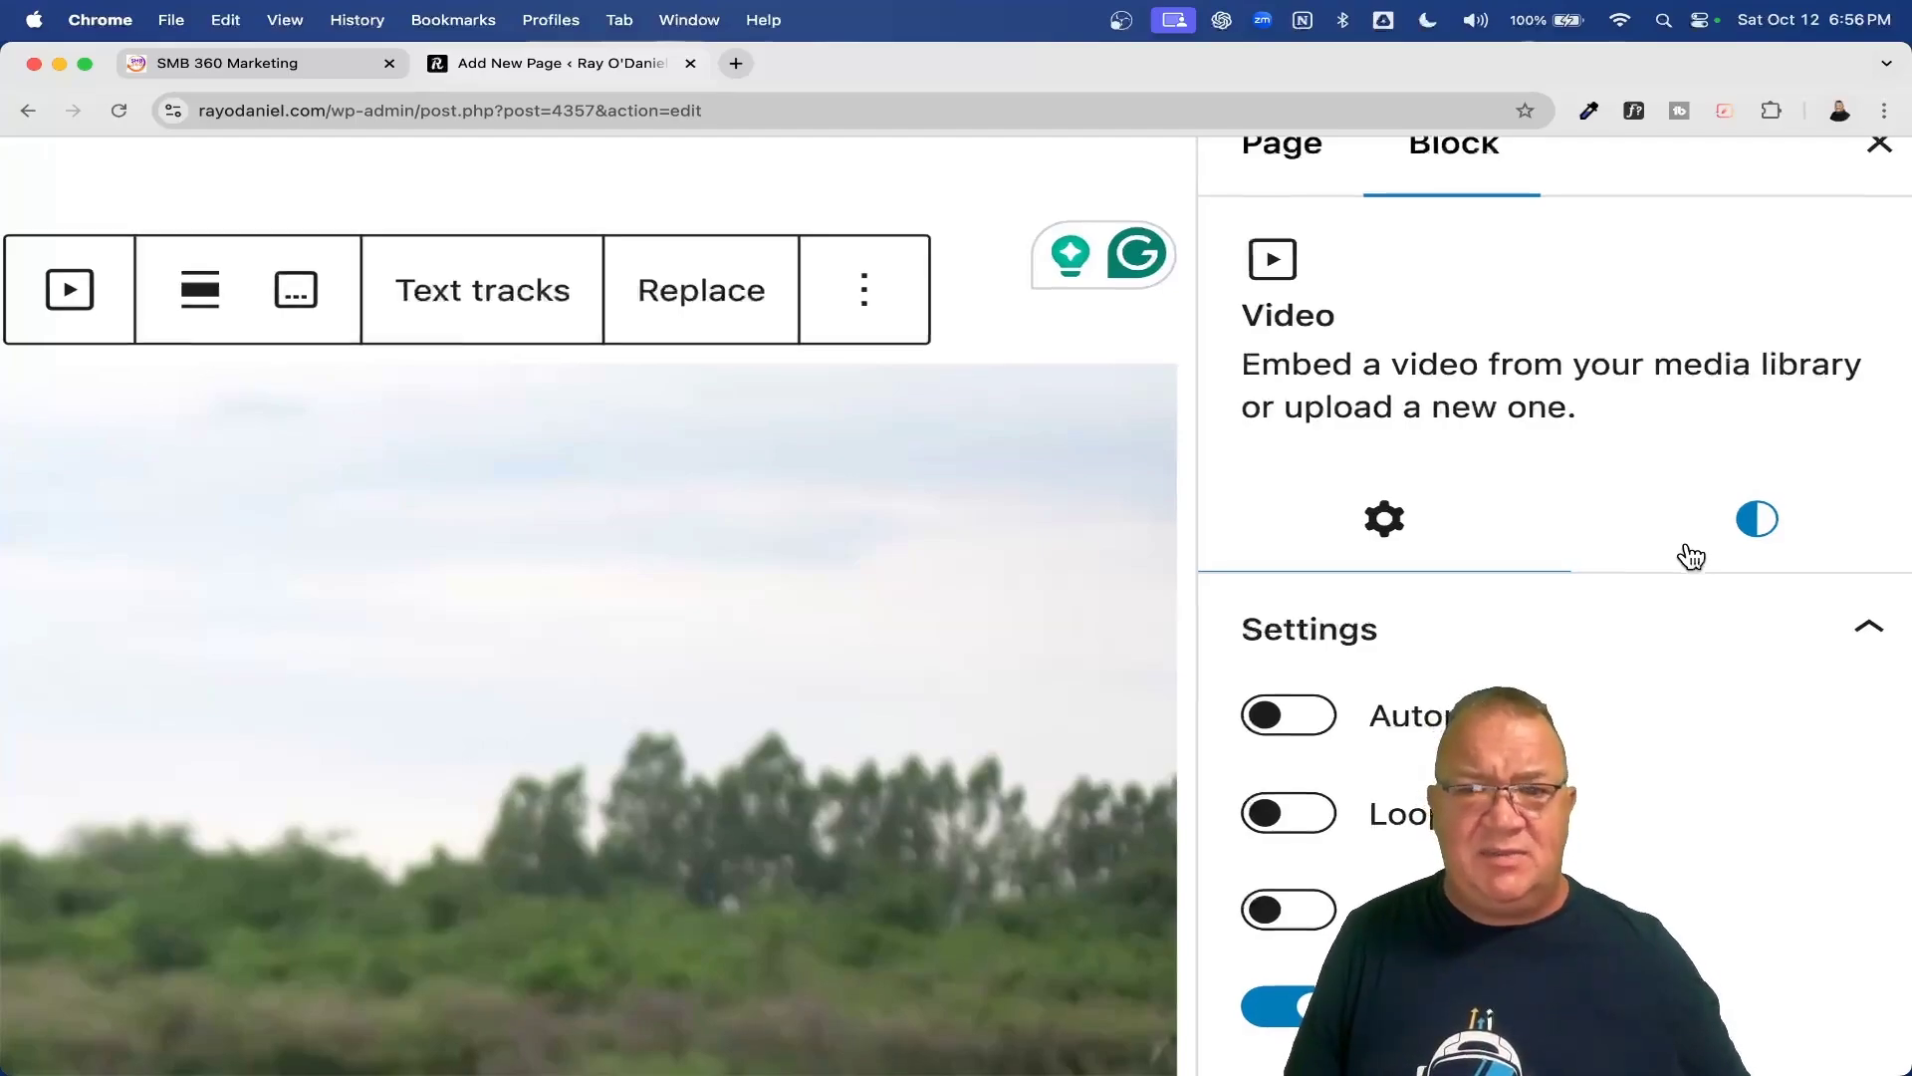
scroll(1691, 555, "down", 3)
left_click(1313, 458)
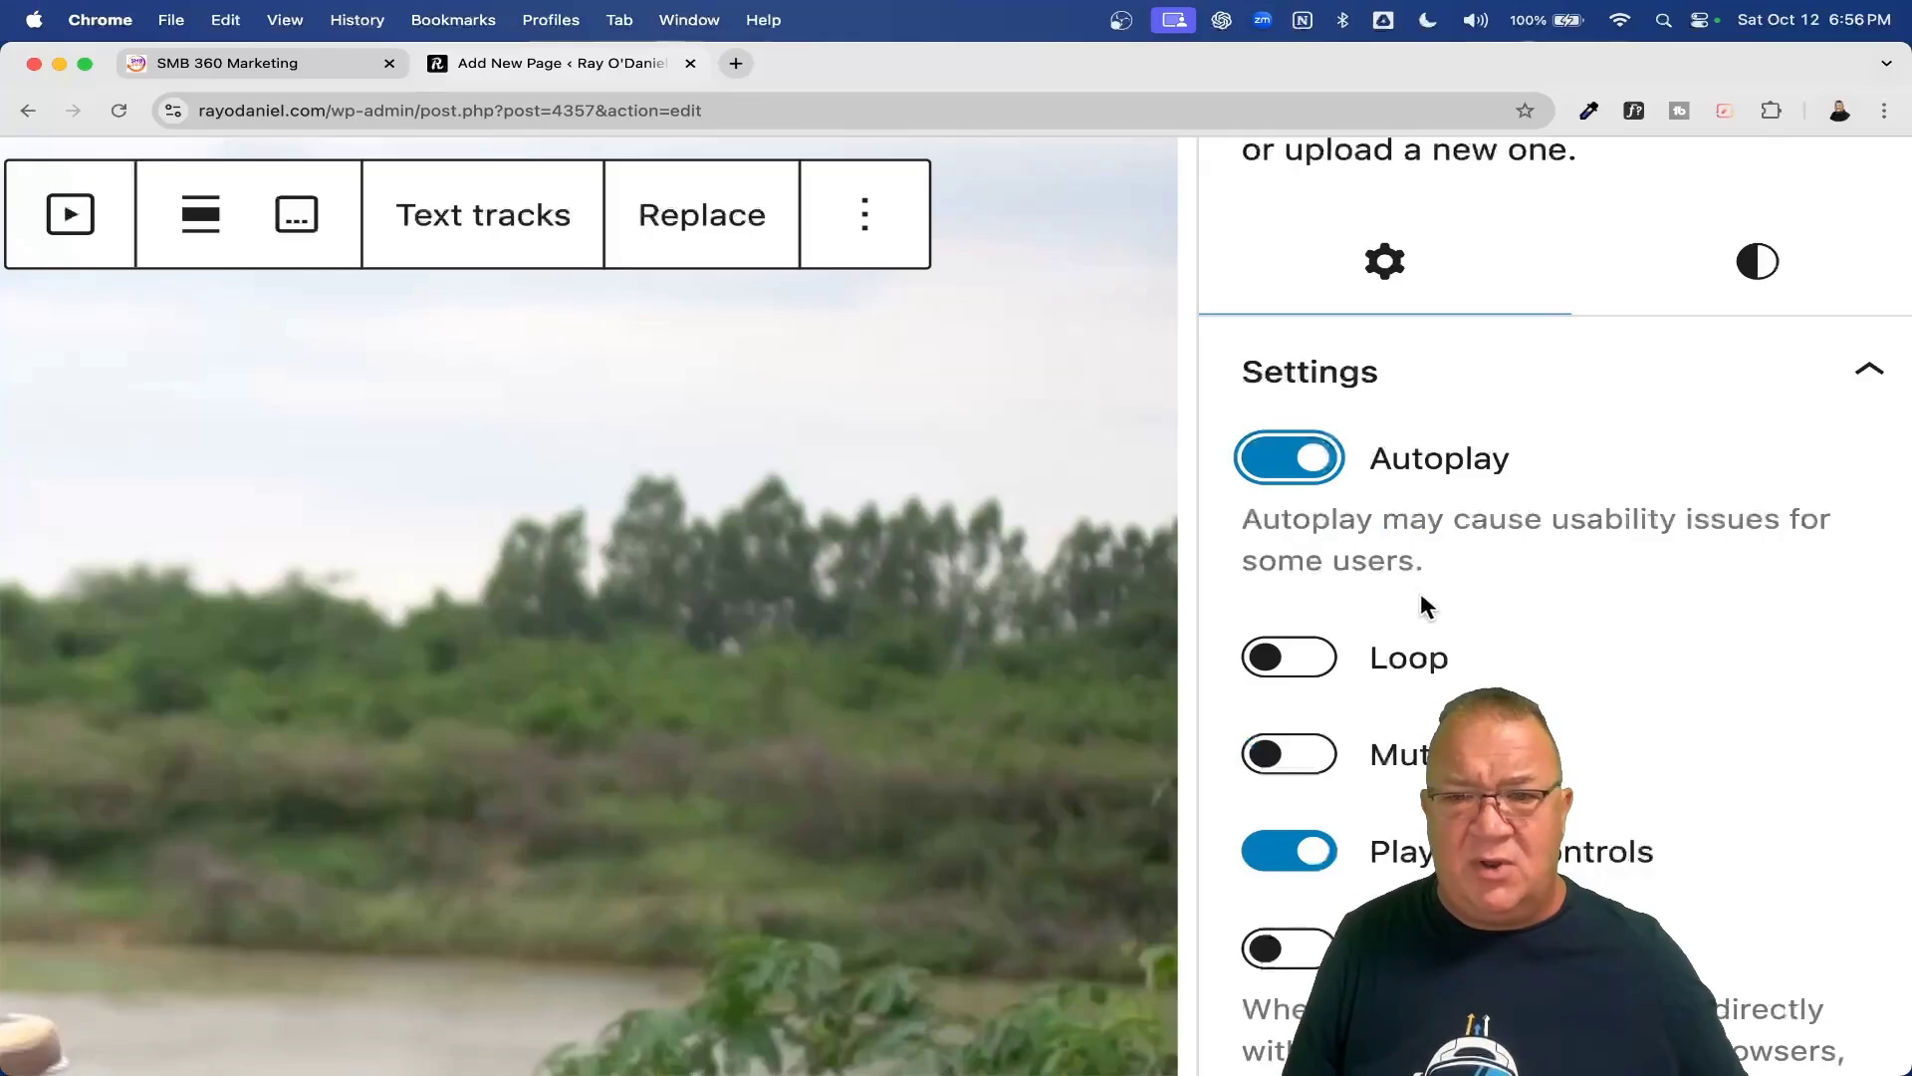
left_click(1276, 670)
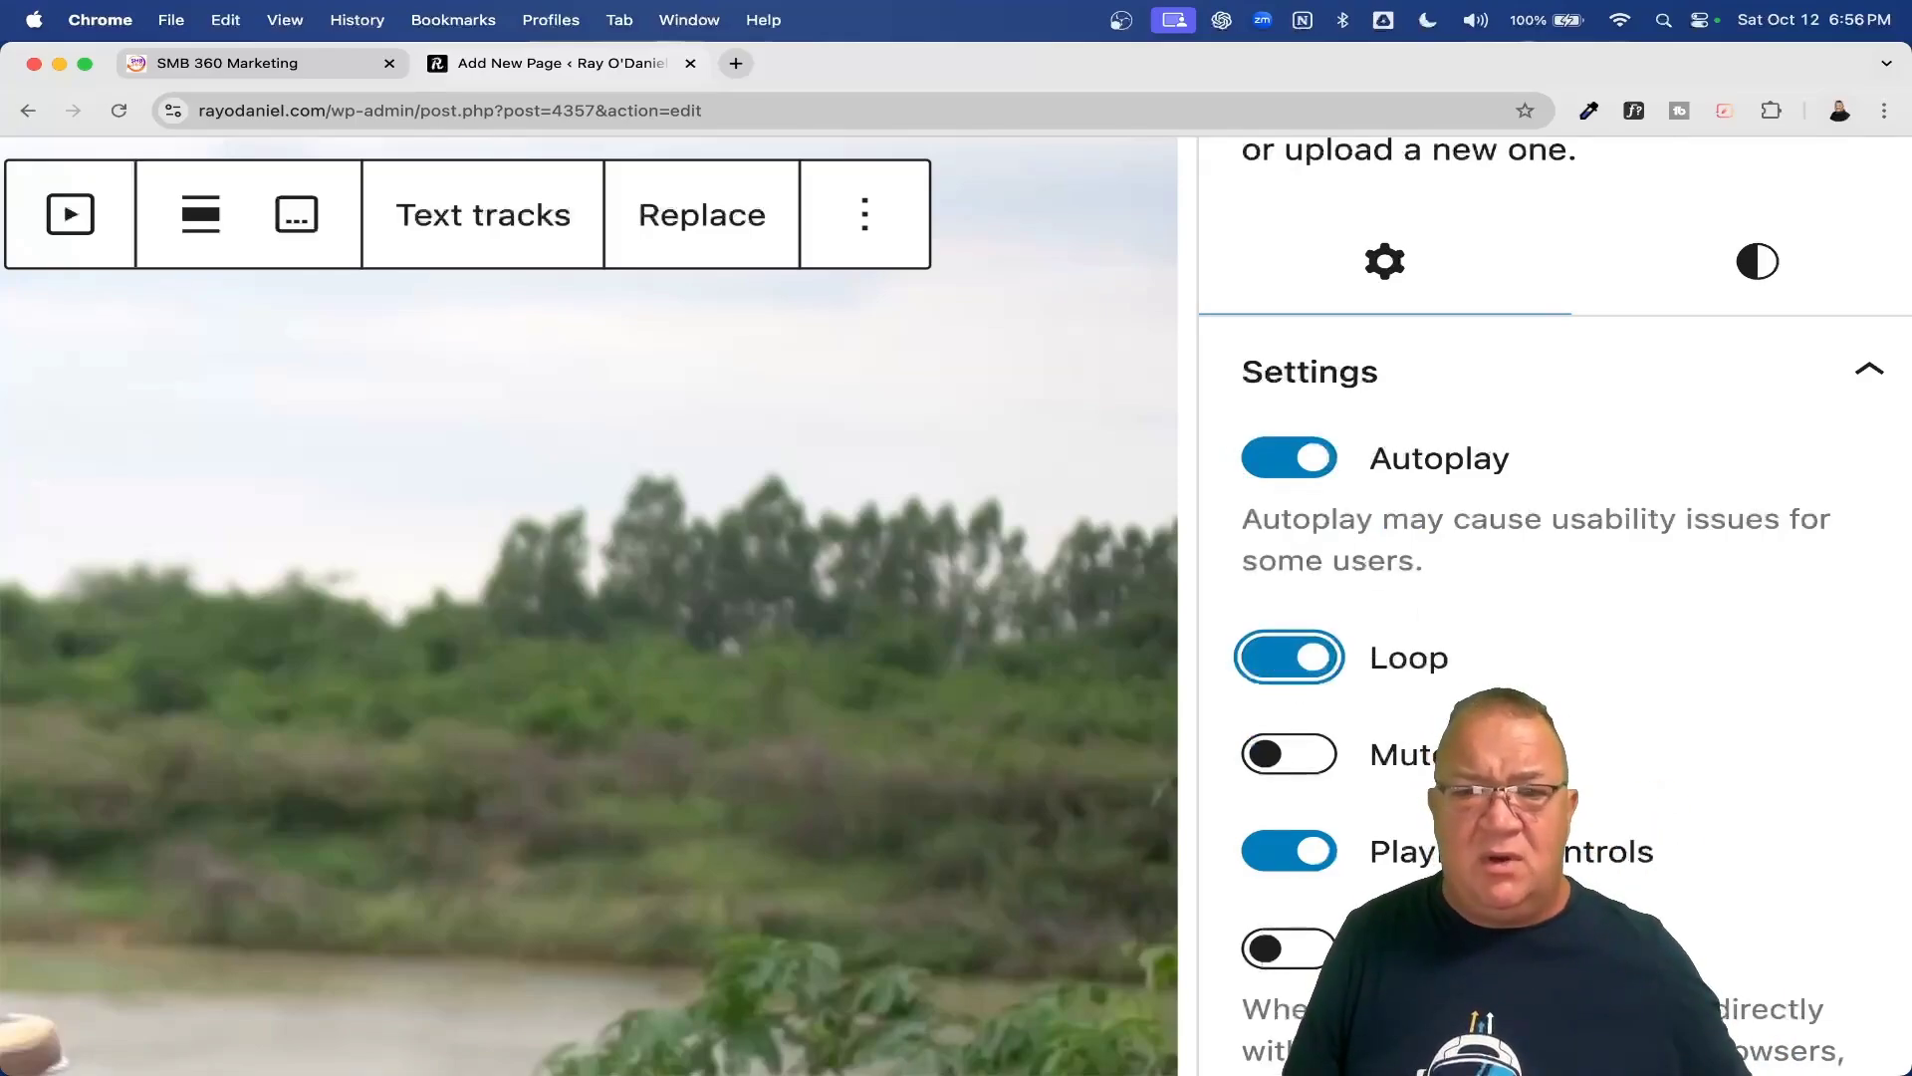
scroll(1285, 673, "down", 1)
scroll(1290, 647, "down", 5)
key("super+minus")
key("super+minus")
key("super+minus")
key("super+minus")
key("super+minus")
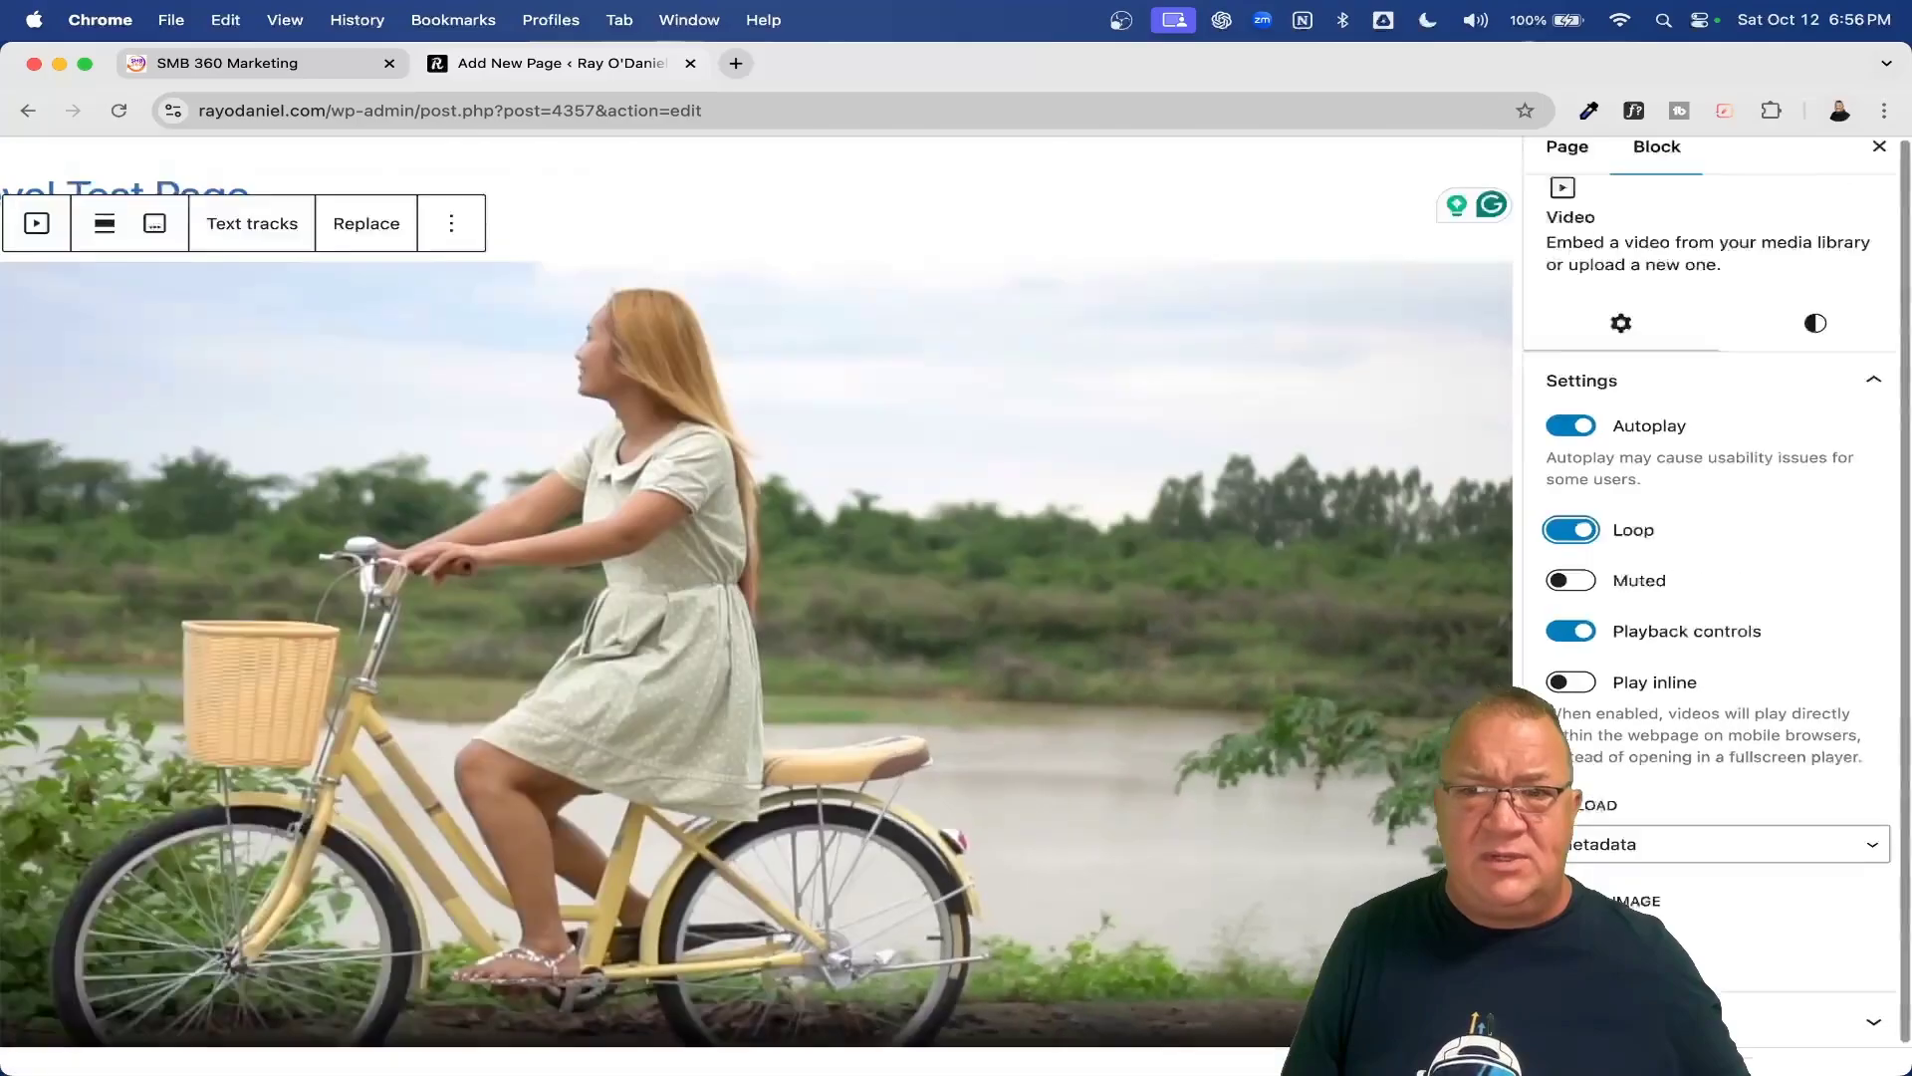
Save the draft and check the video's playback in a new-tab preview of the page, closing the preview when done.
left_click(1280, 168)
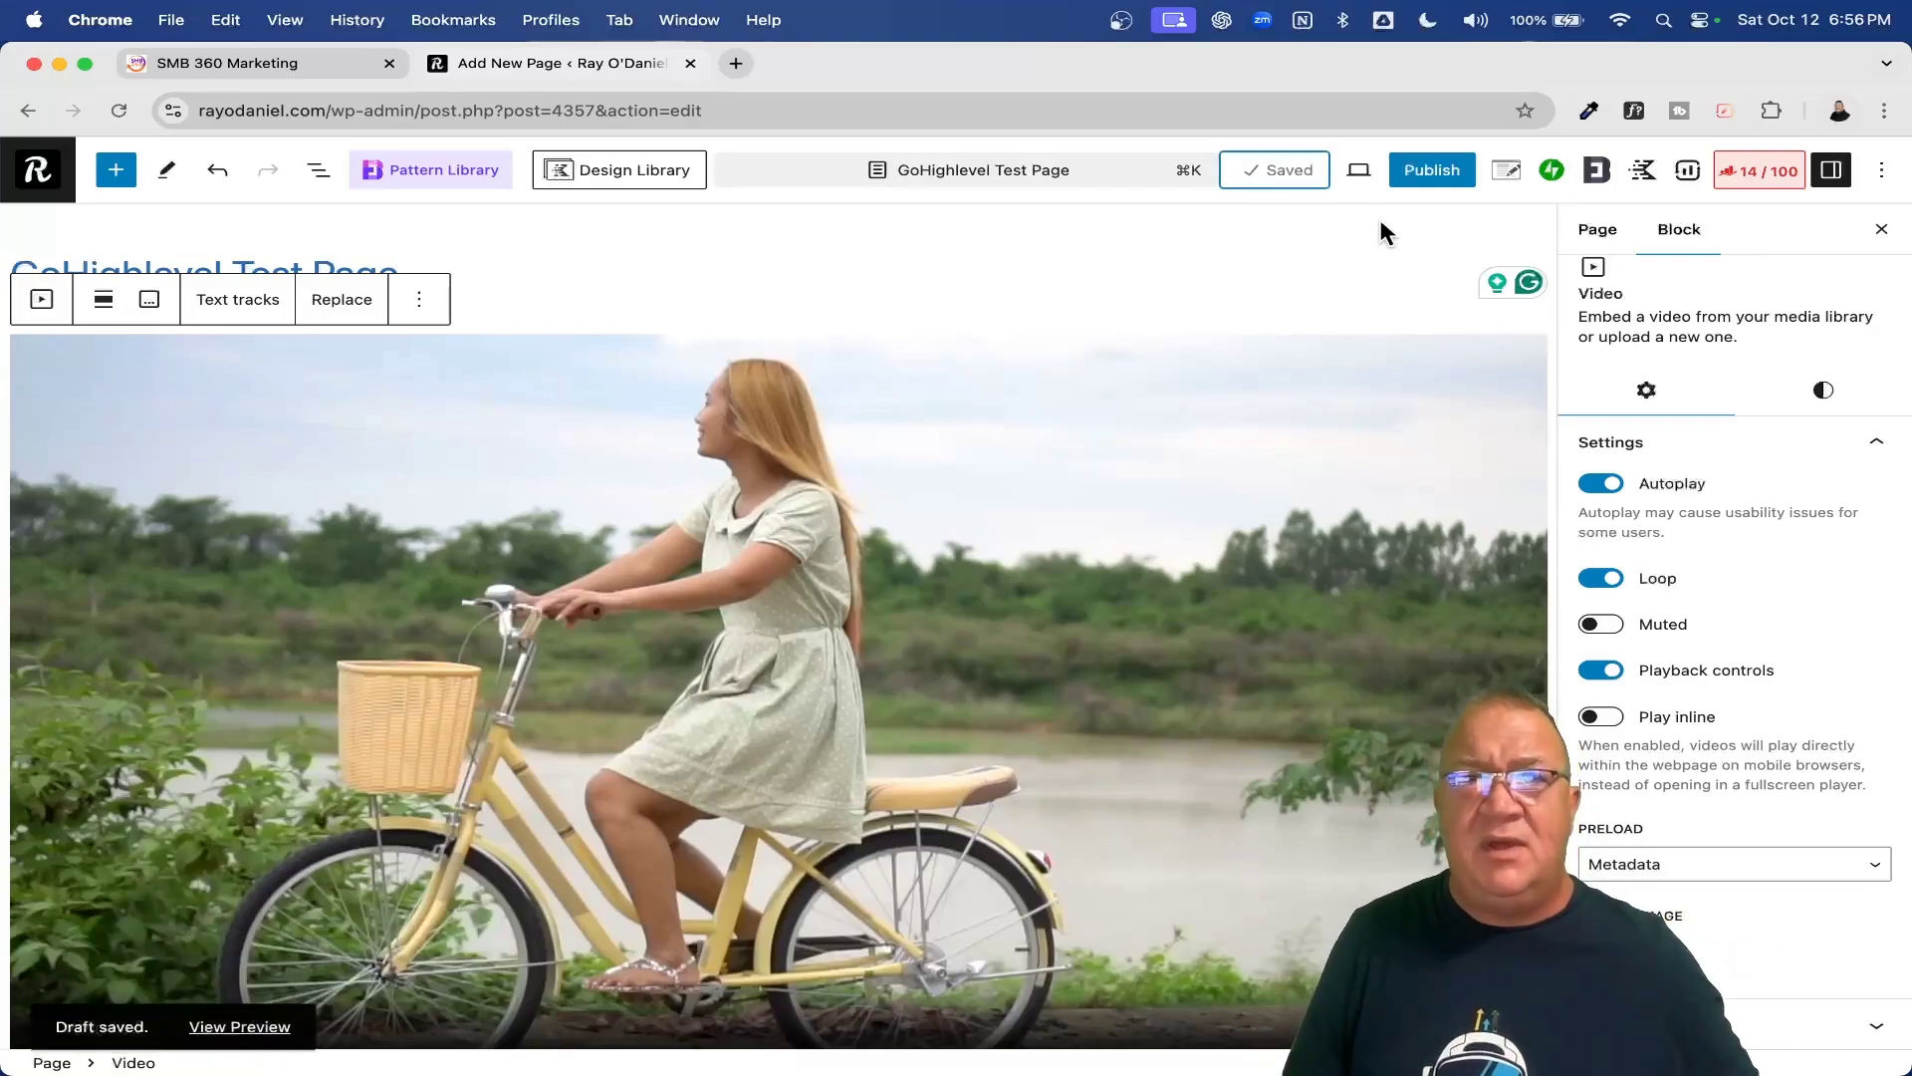
left_click(1359, 169)
left_click(1186, 365)
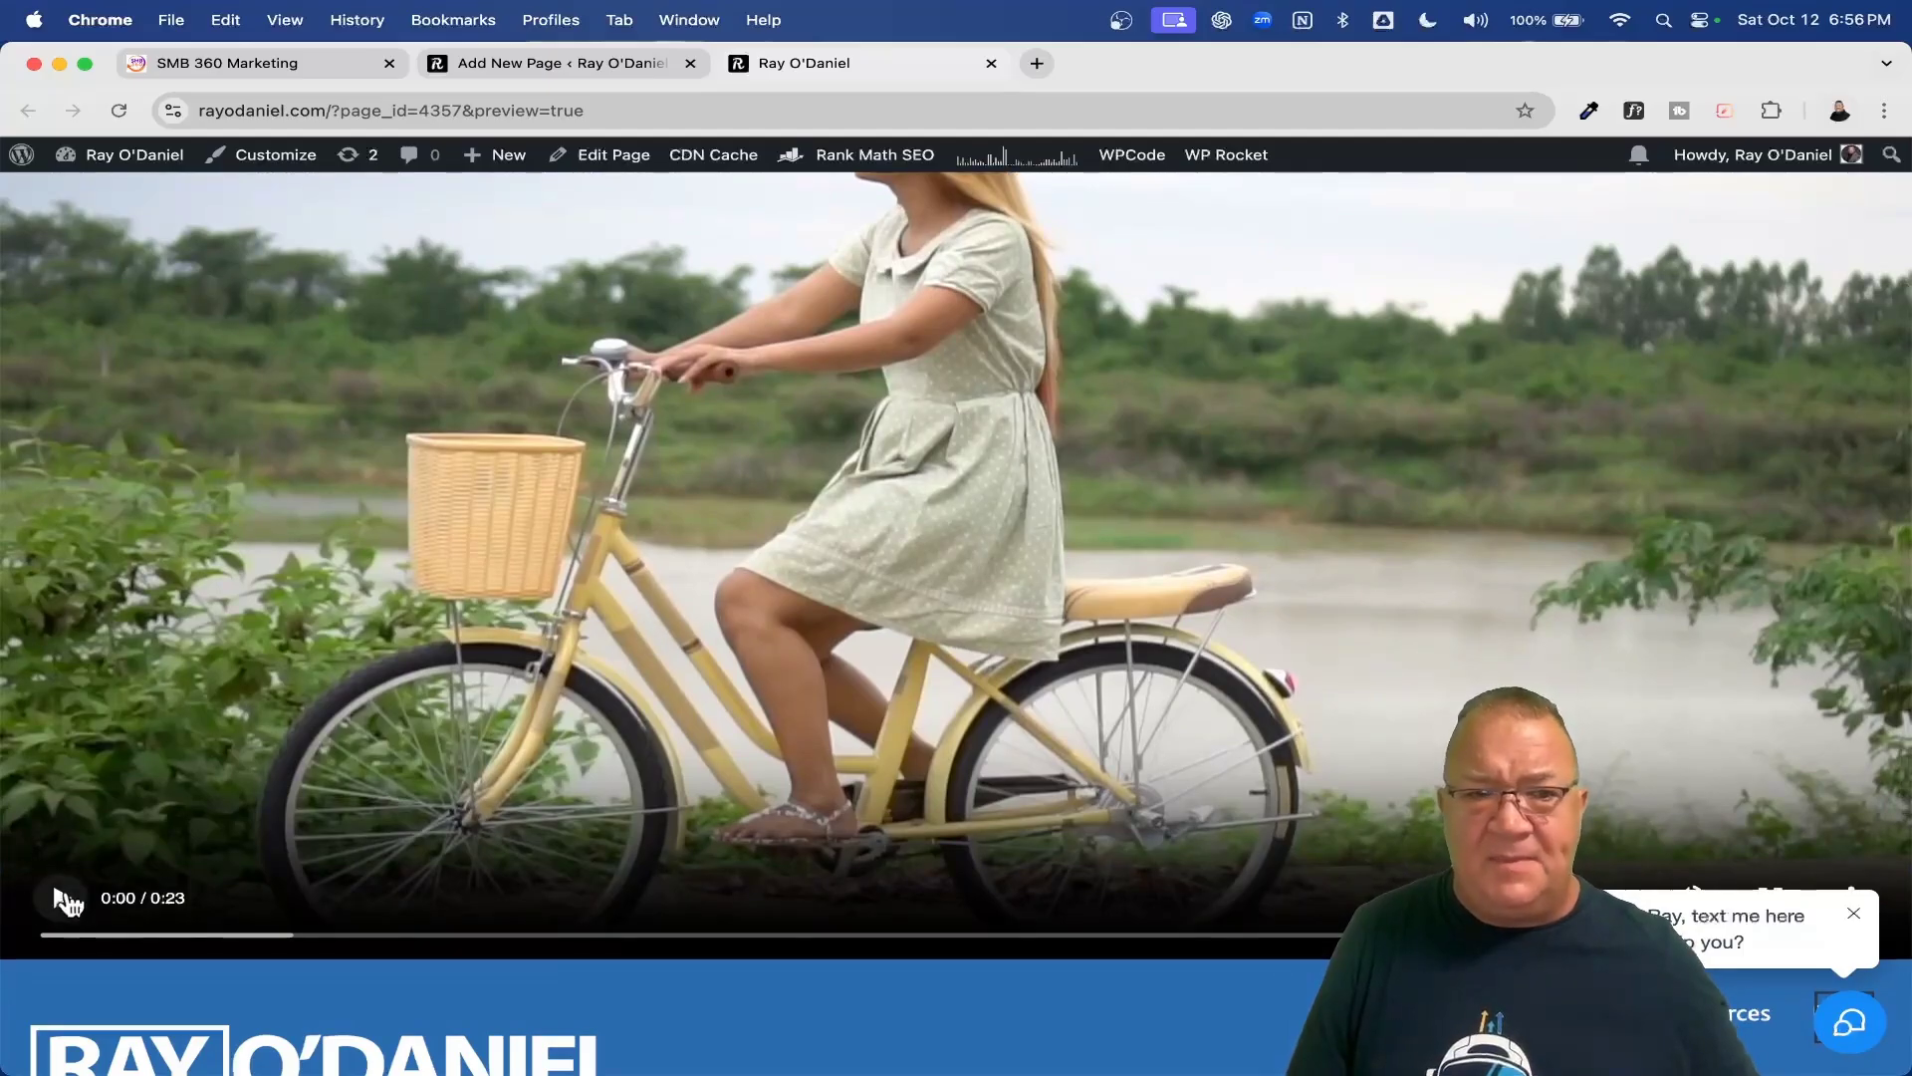
left_click(68, 902)
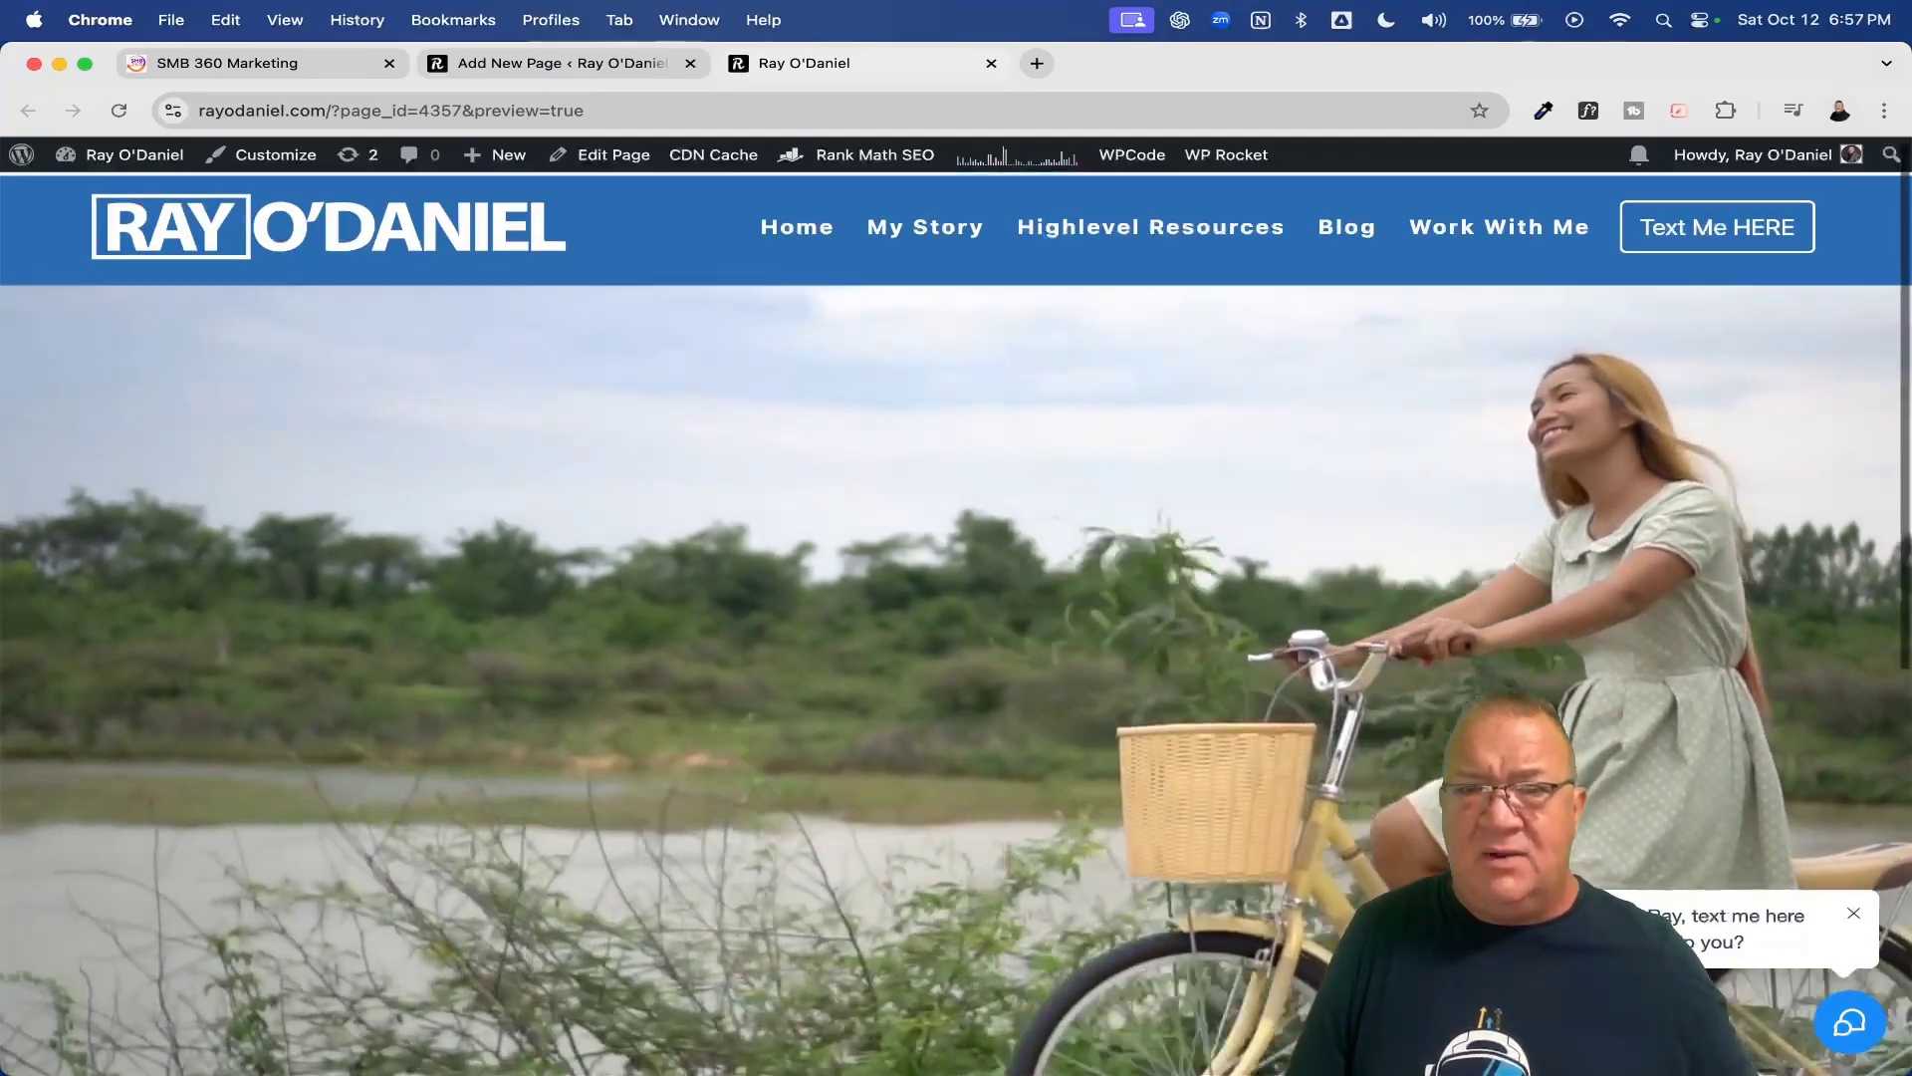
scroll(807, 704, "down", 10)
scroll(806, 704, "up", 3)
scroll(805, 697, "up", 2)
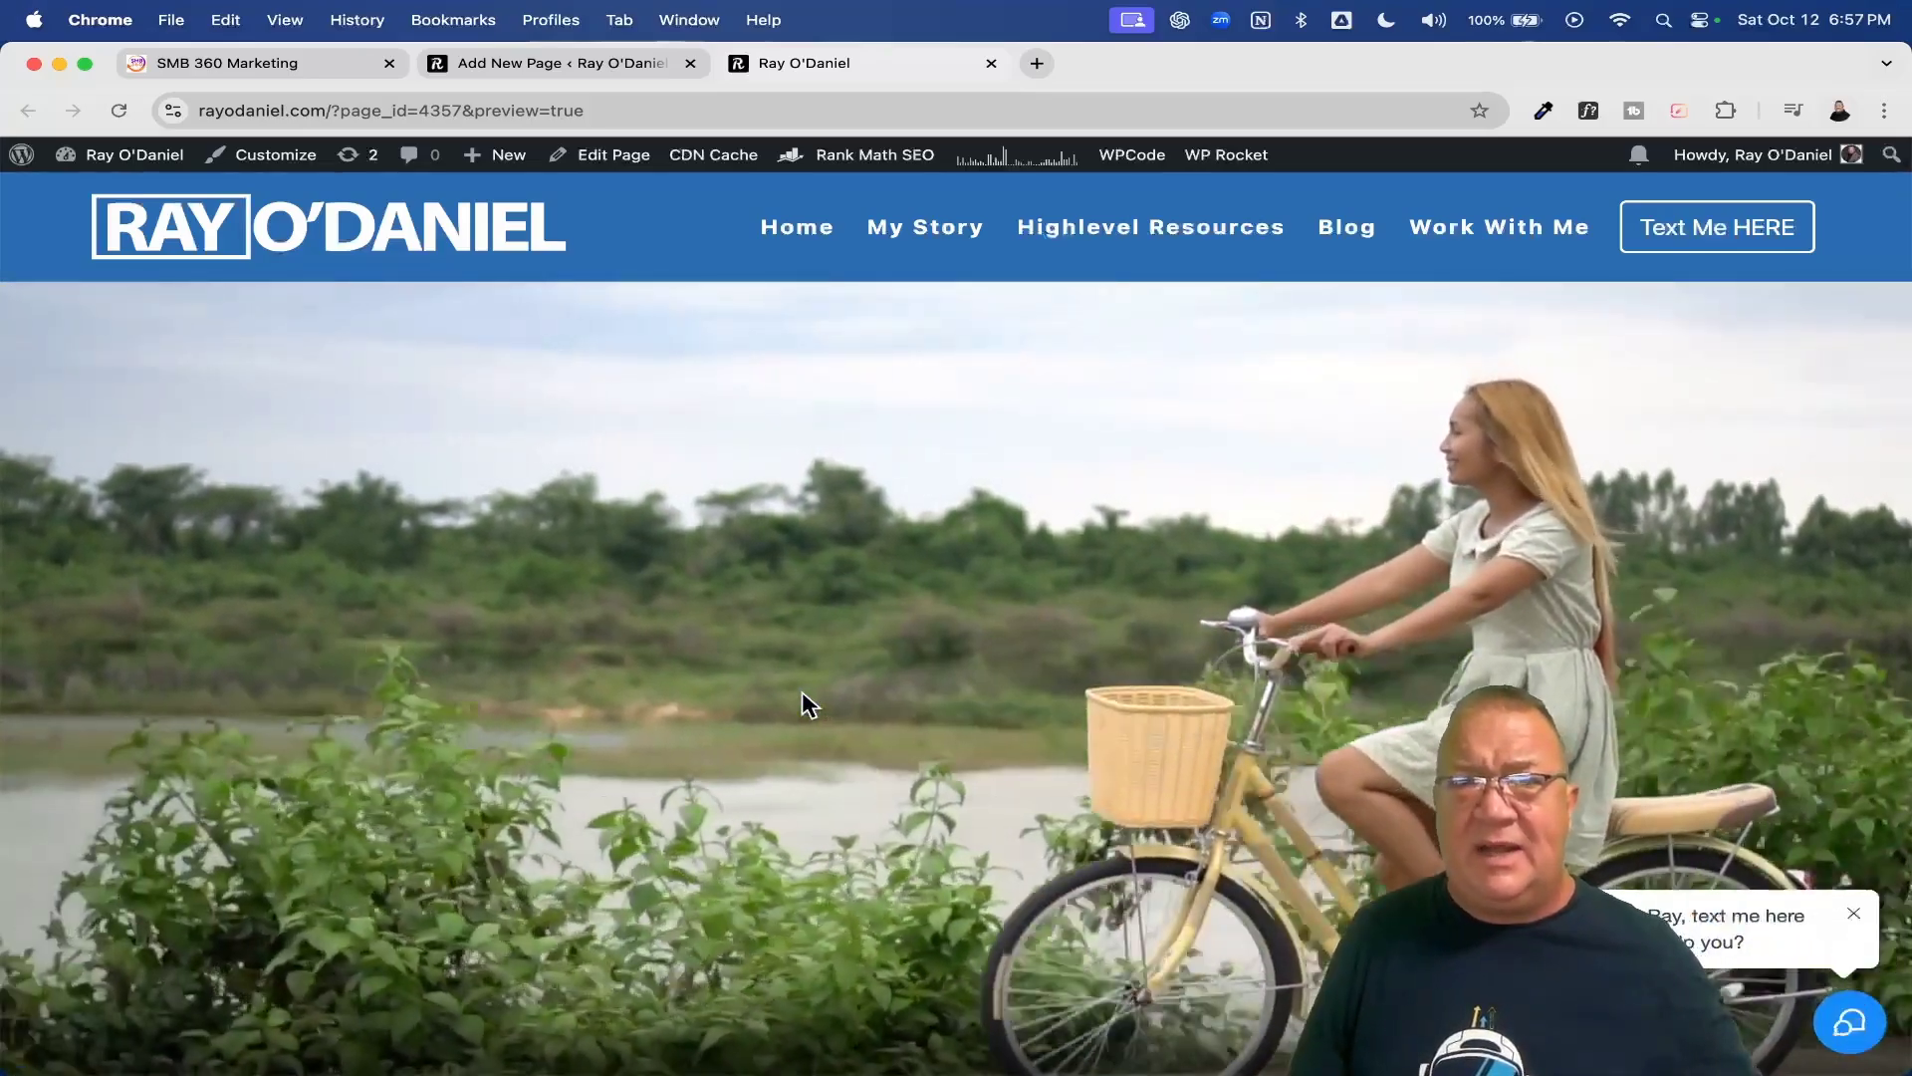
left_click(991, 63)
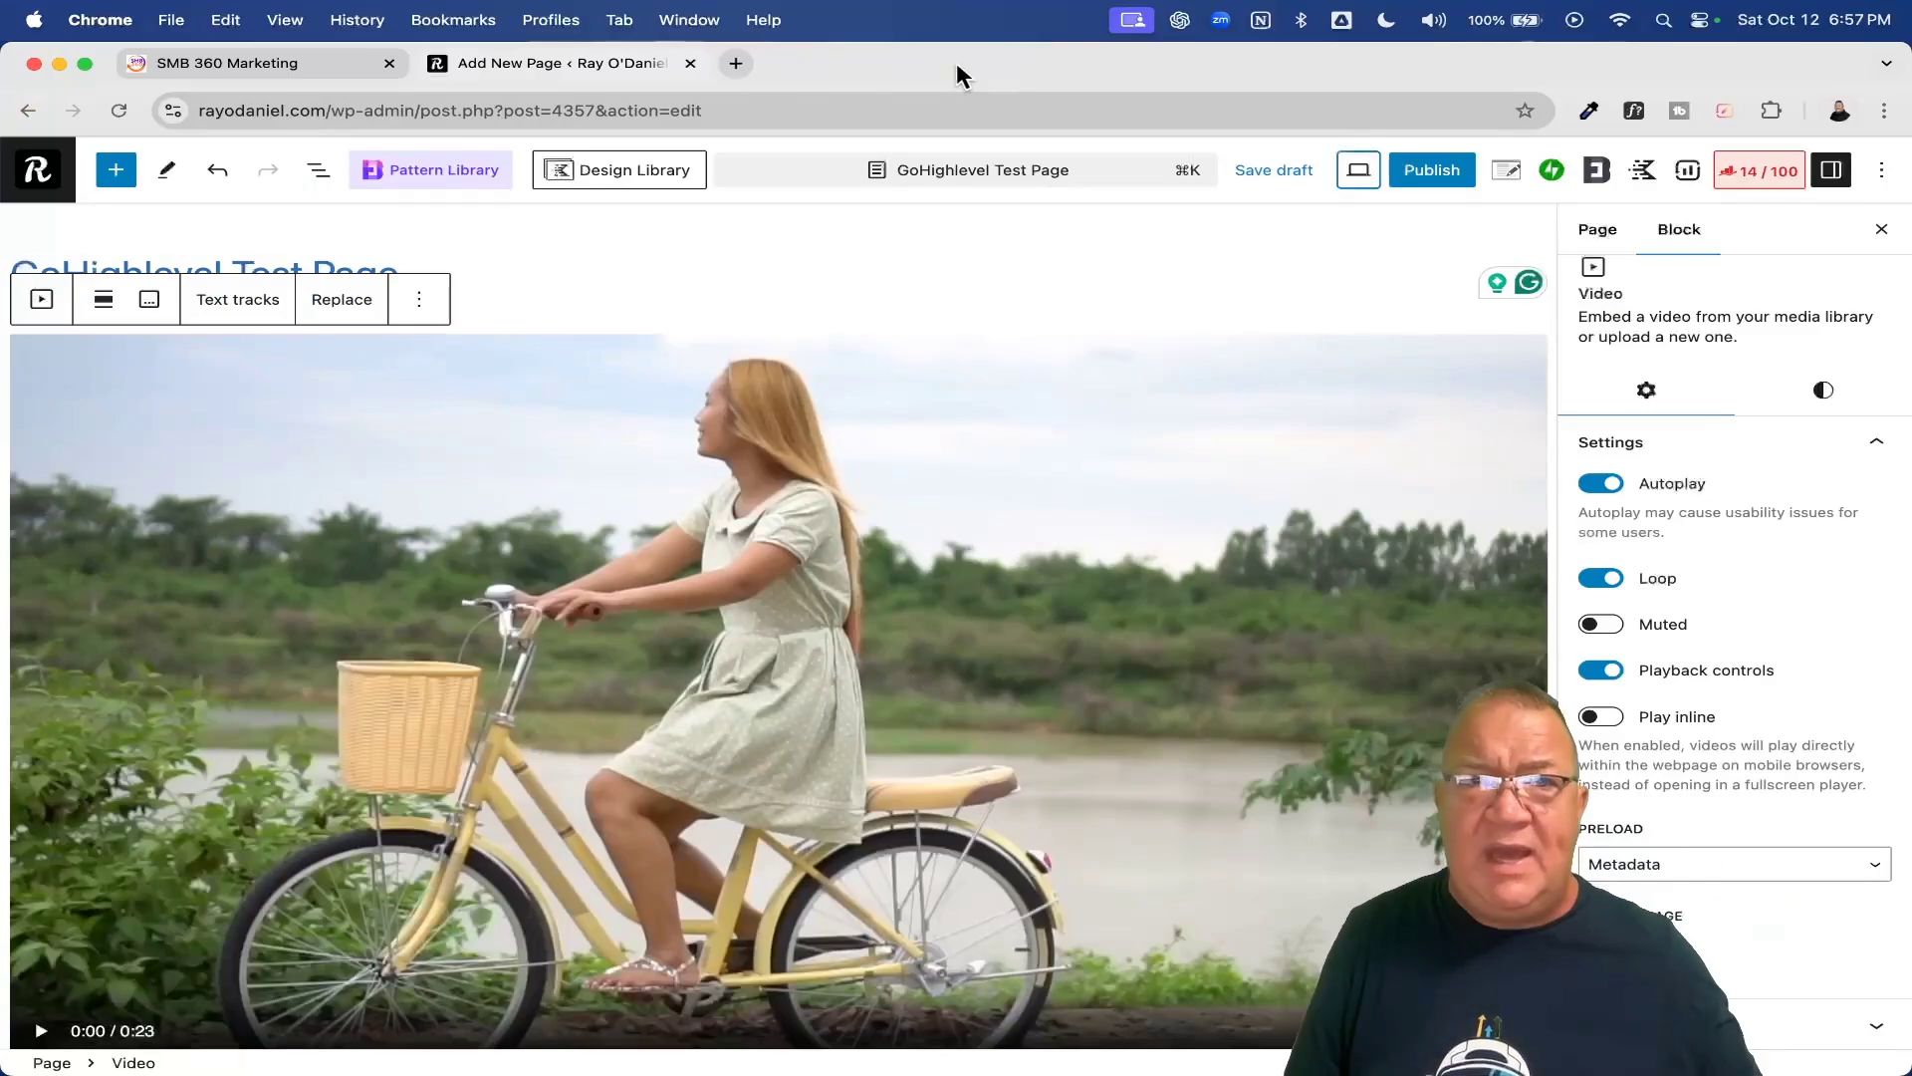
left_click(419, 302)
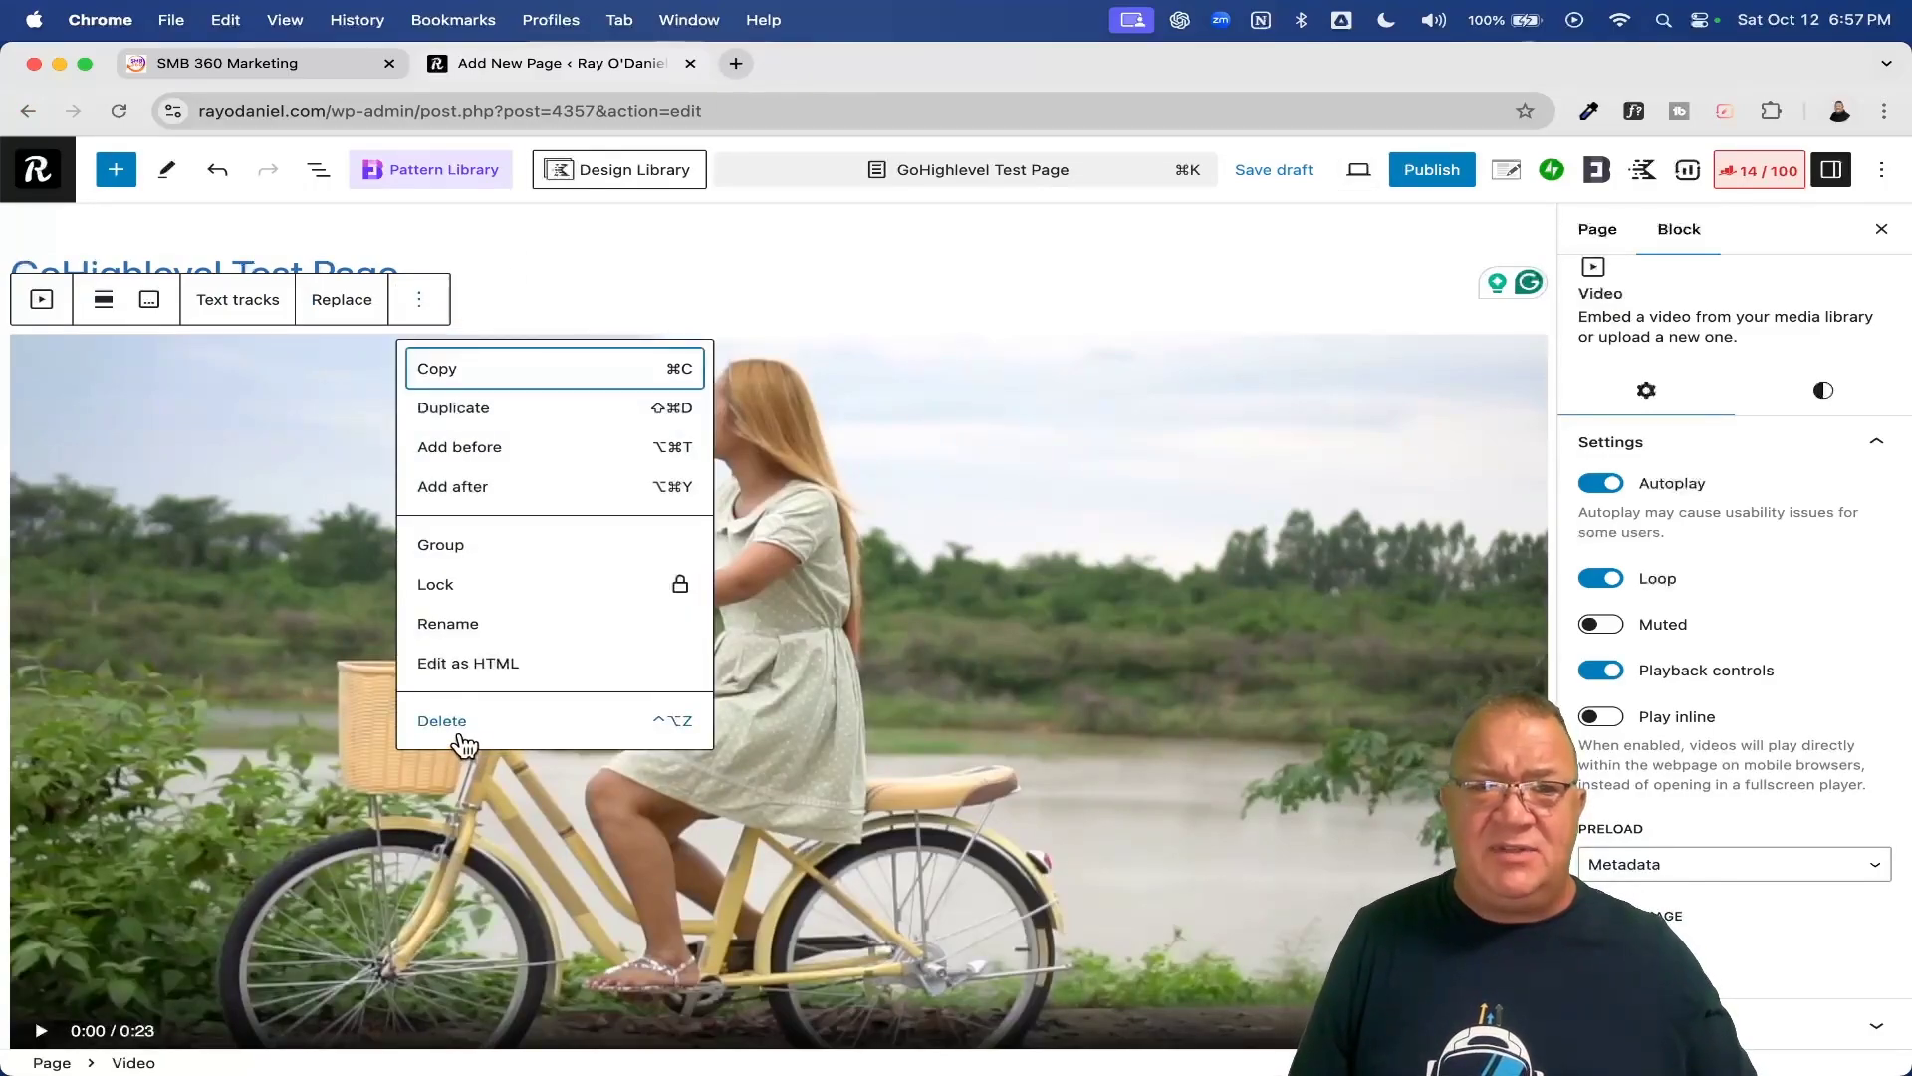
left_click(824, 271)
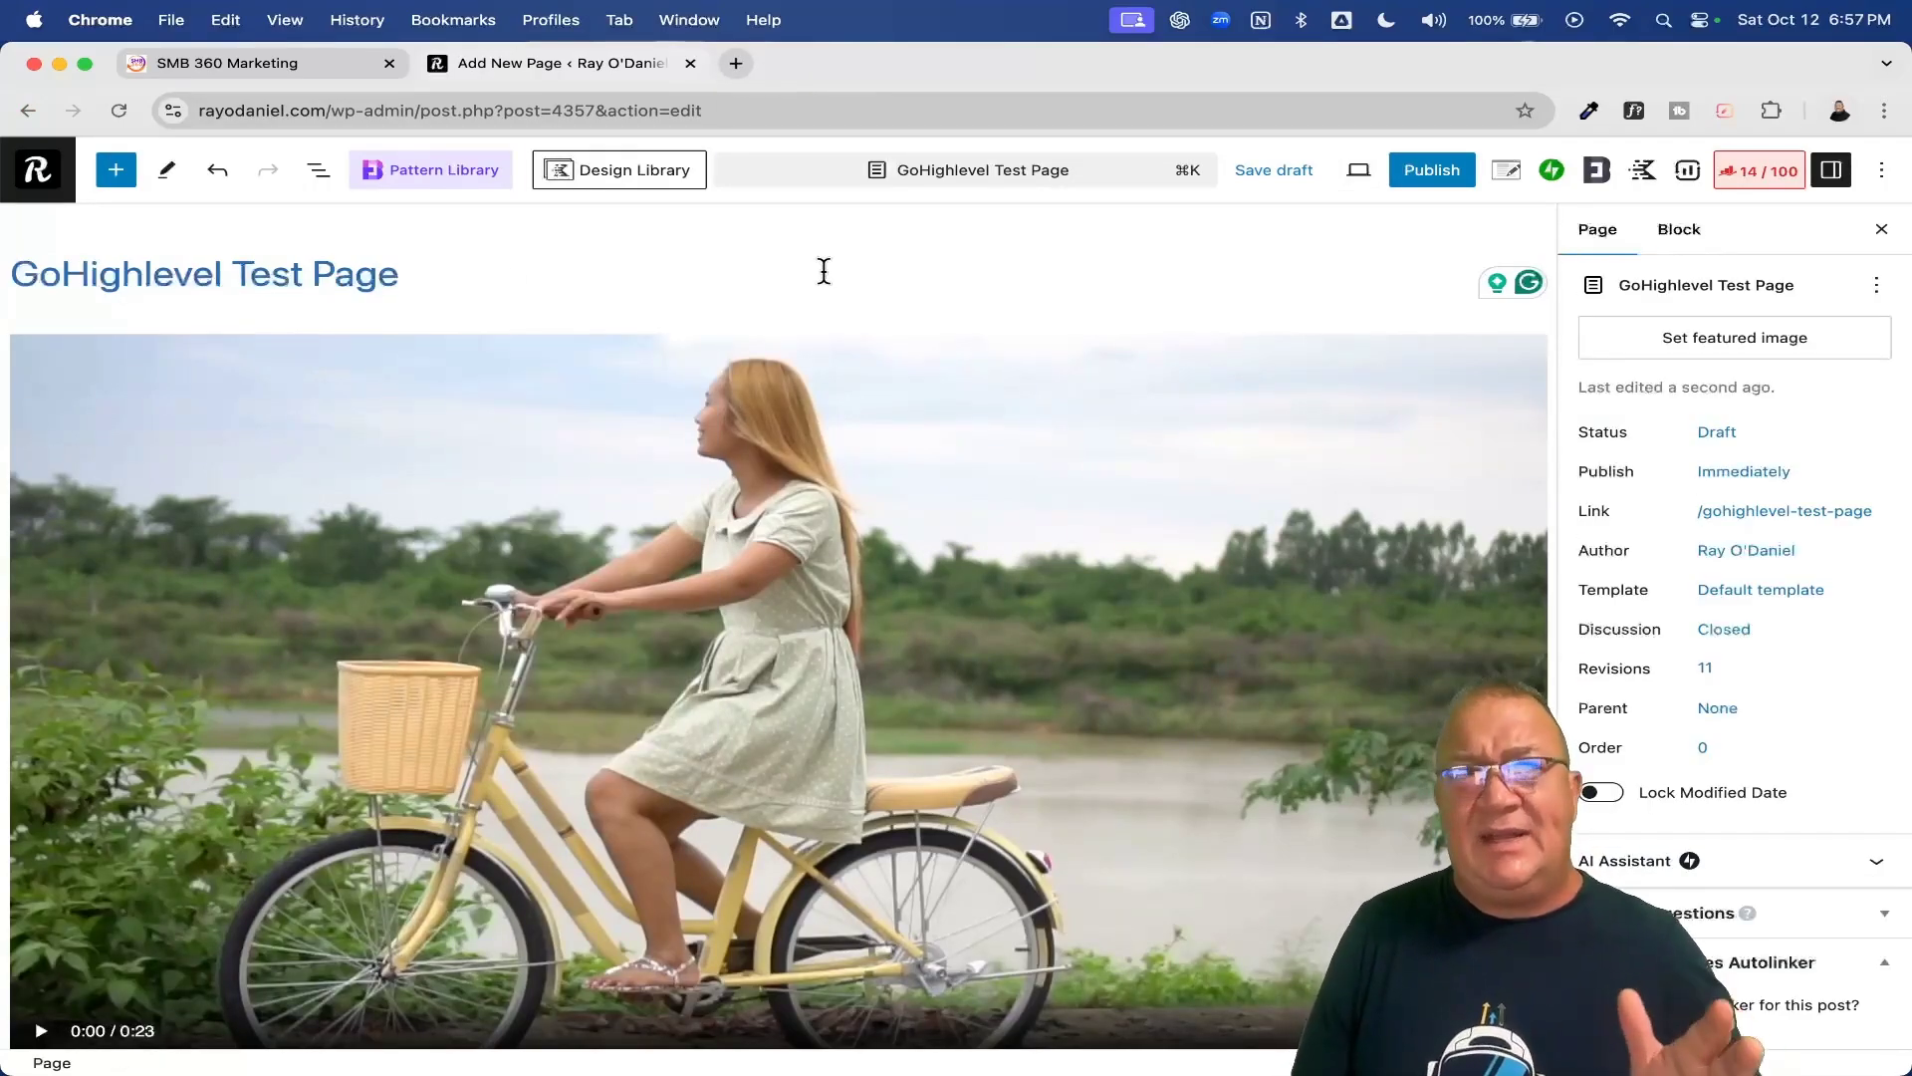